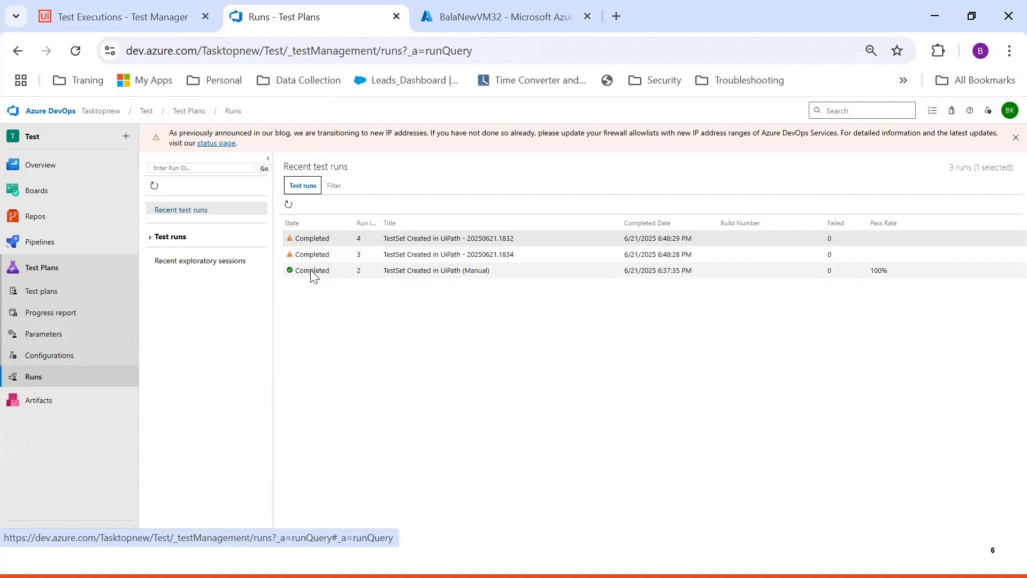
Open Run 2's test results and the summary of the passed 'TestCase created in ADO' result
double_click(313, 270)
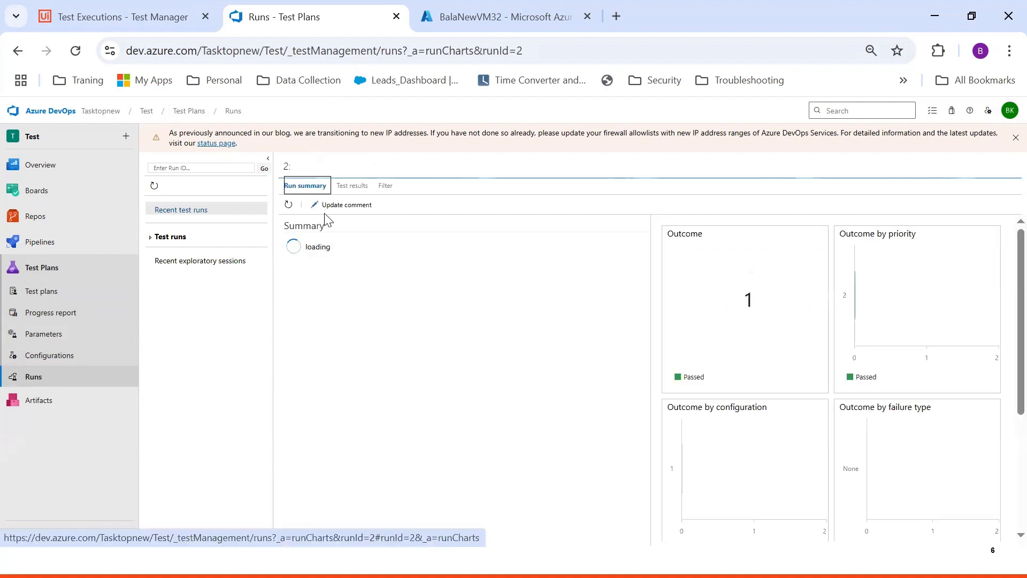
left_click(348, 187)
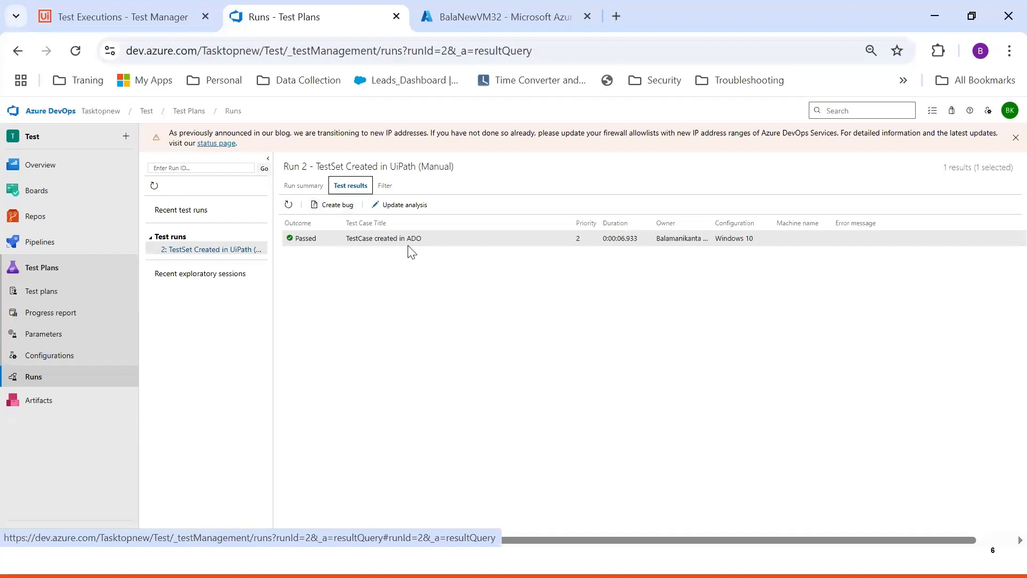
double_click(318, 246)
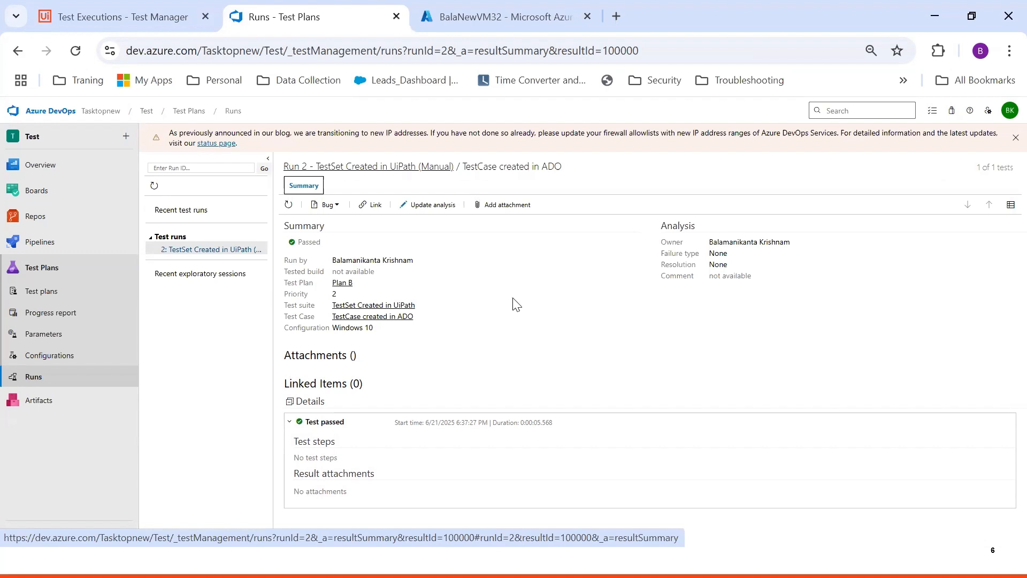
Launch Notepad and begin the notes with an 'ADO' heading
key("super")
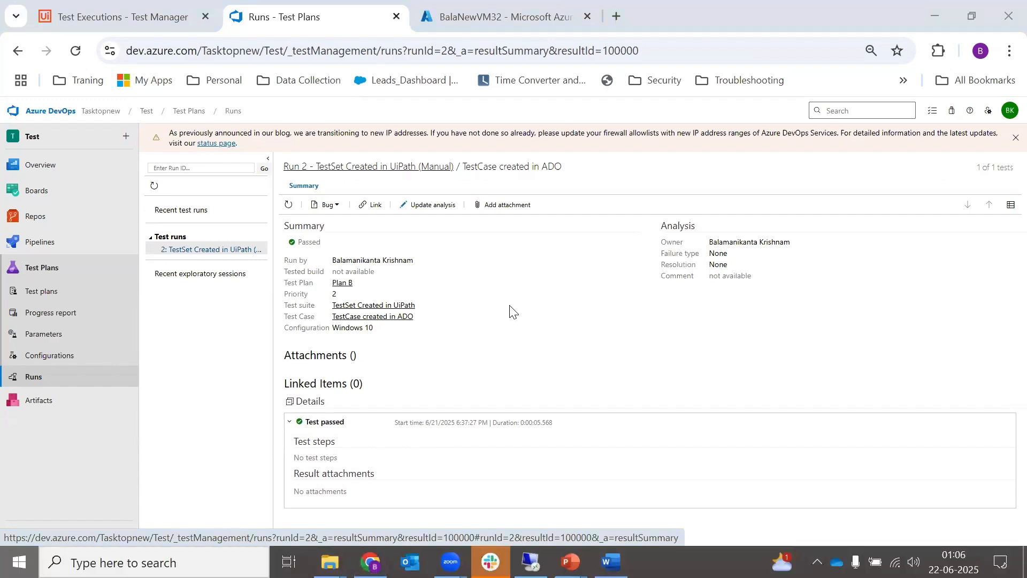
type("note")
key("Return")
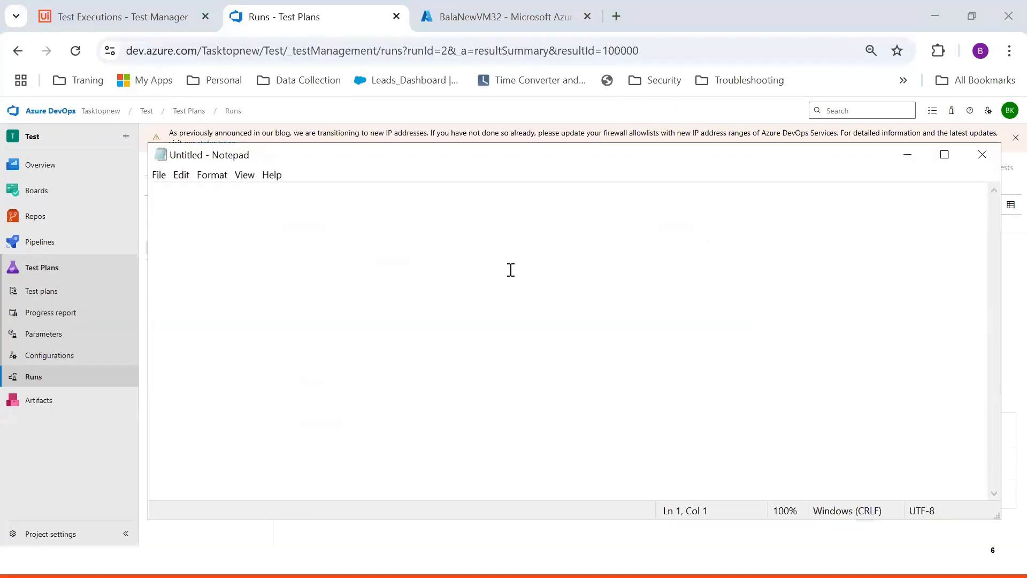
type("ADO")
key("Return")
key("Return")
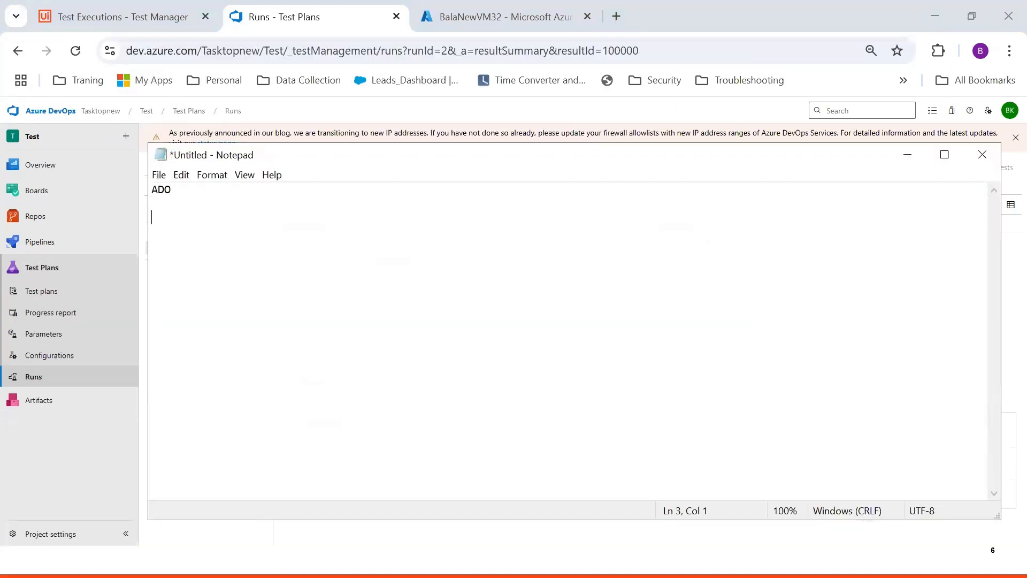
left_click_drag(504, 155, 526, 212)
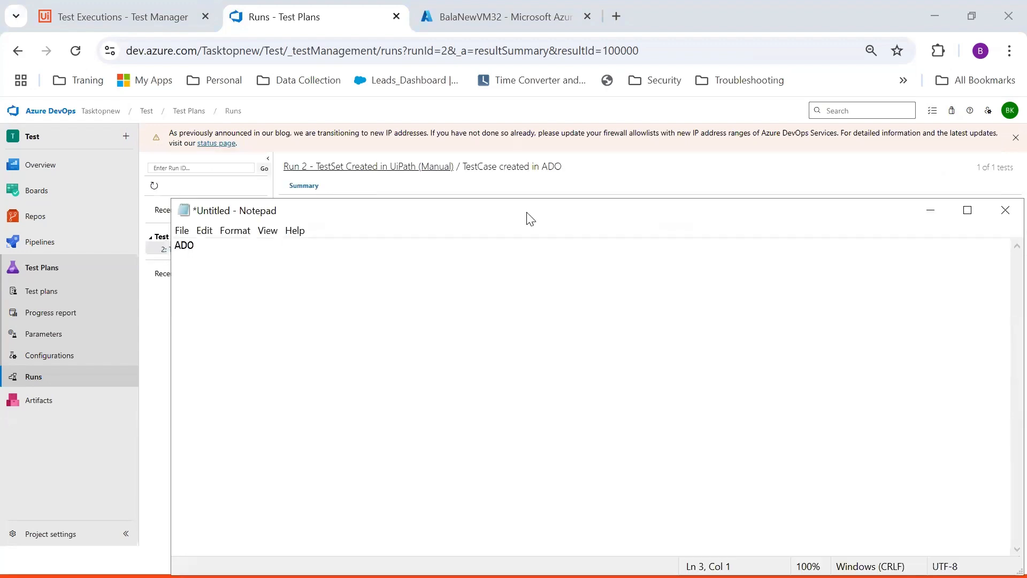
left_click(931, 210)
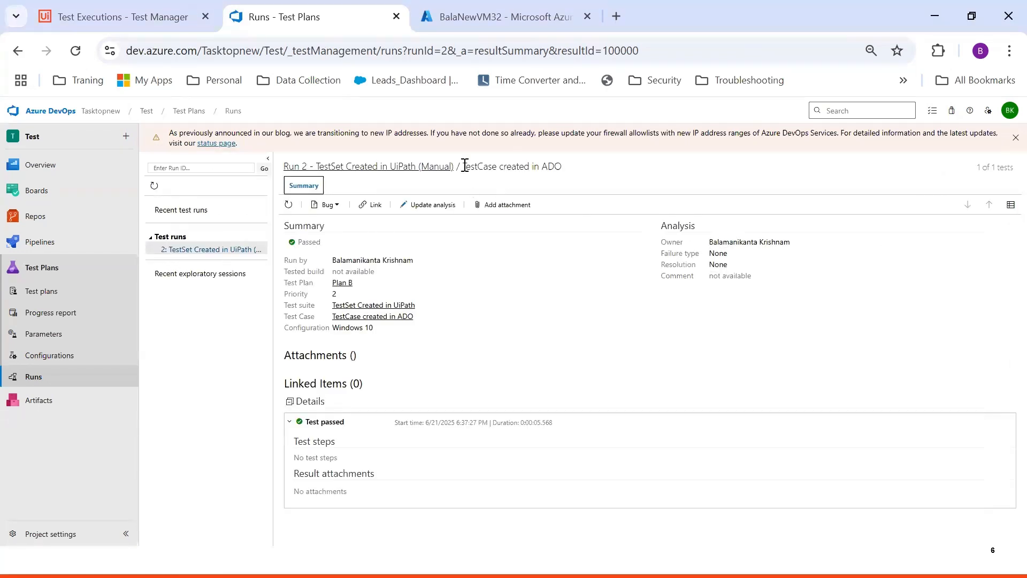
Add a 'Test case title' line to the notes, based on the run summary's test case title
left_click_drag(463, 168, 594, 173)
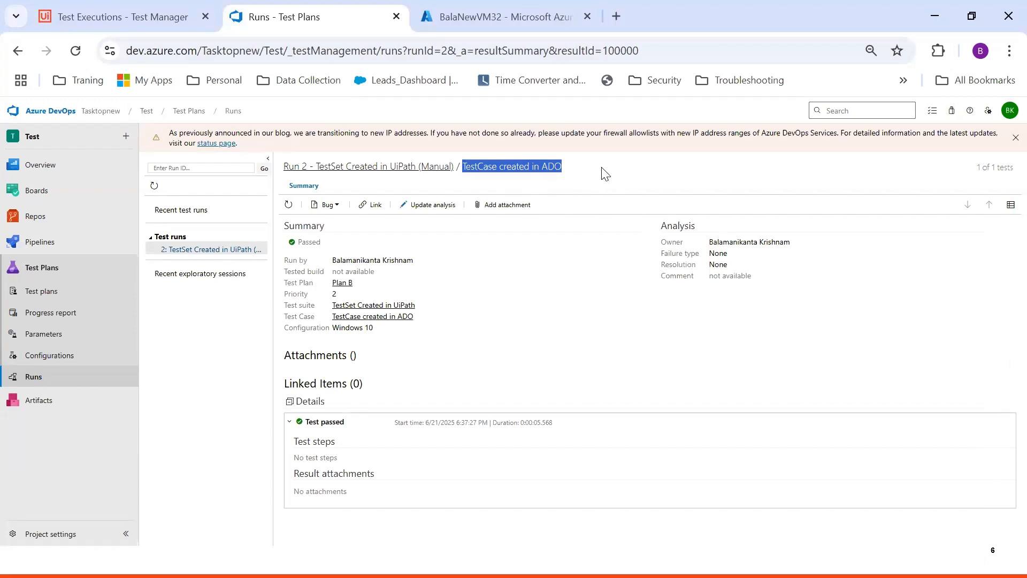
key("alt+Tab")
type("T")
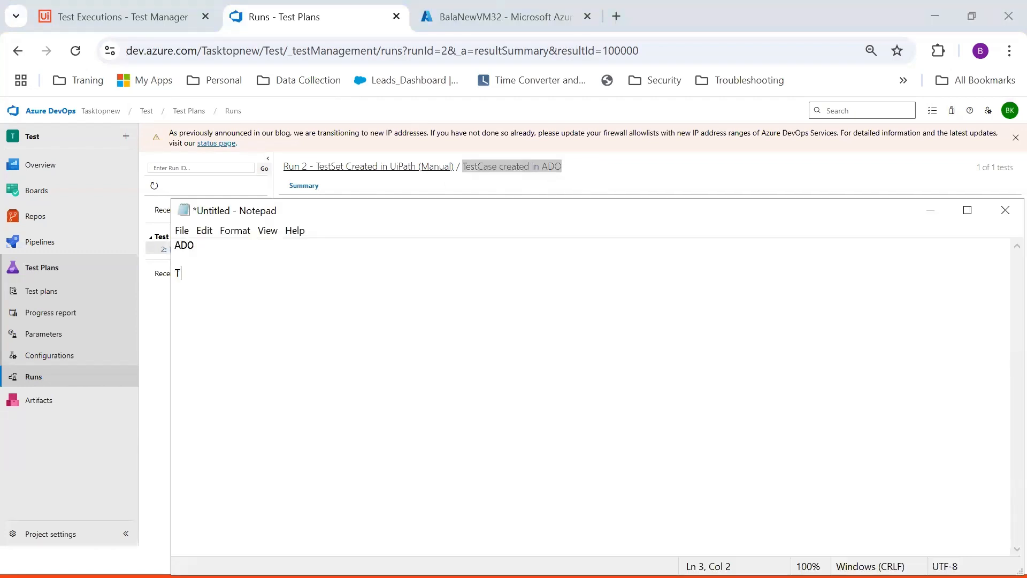
type("est case title")
key("Return")
key("Return")
key("alt+Tab")
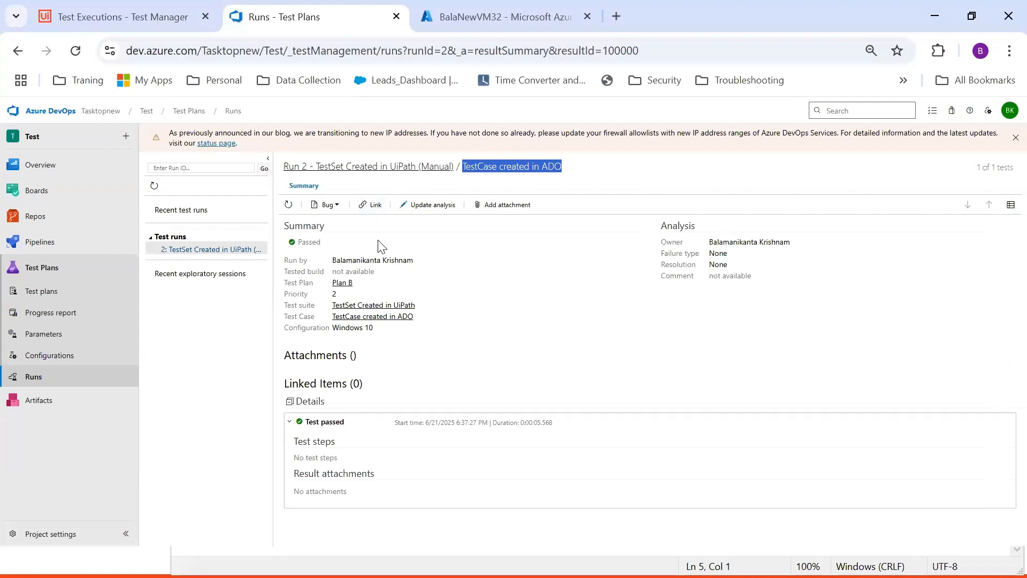
Select the Passed outcome on the summary, then return to Run 2's test results list
left_click(289, 422)
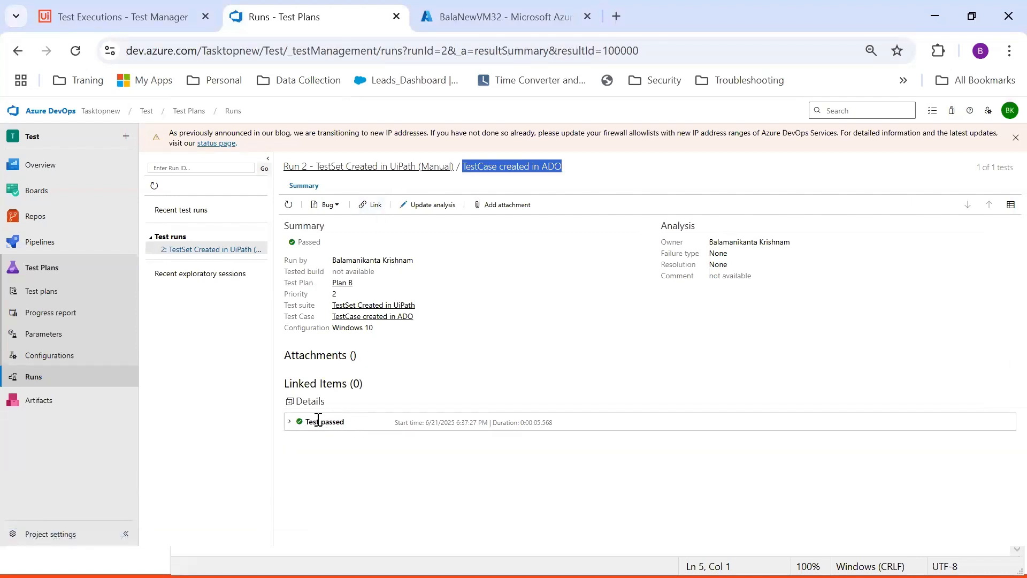
left_click_drag(322, 243, 294, 241)
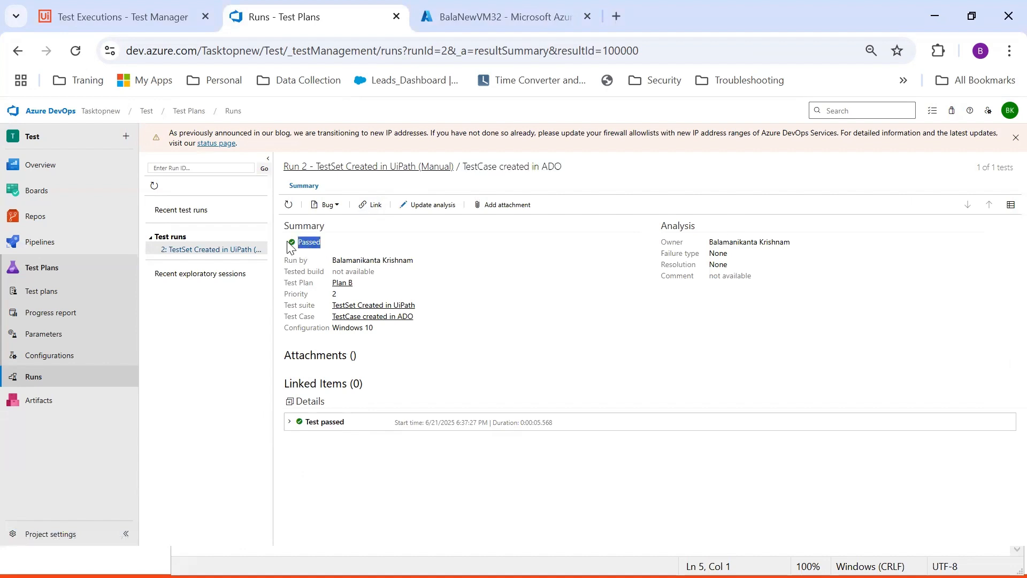
key("alt+Tab")
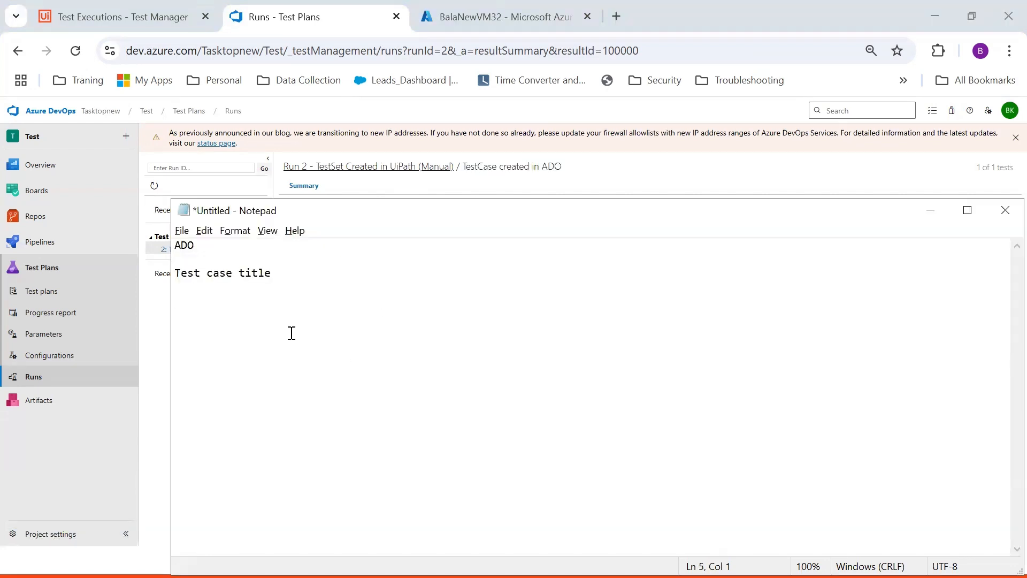
left_click(432, 167)
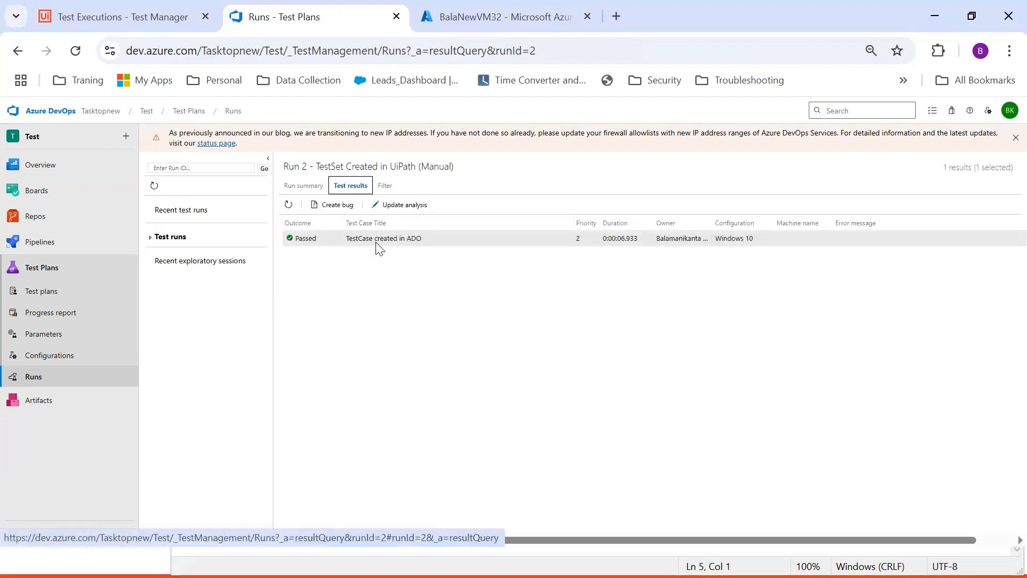
Reopen the passed result summary and add an 'Outcome(Passed, Failed)' line to the notes
double_click(420, 232)
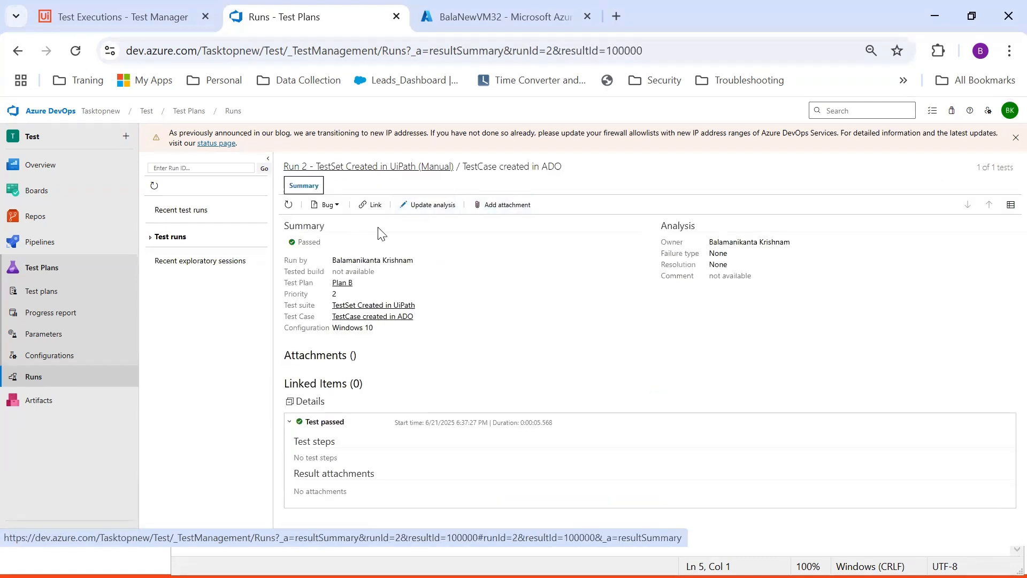
key("alt+Tab")
type("0")
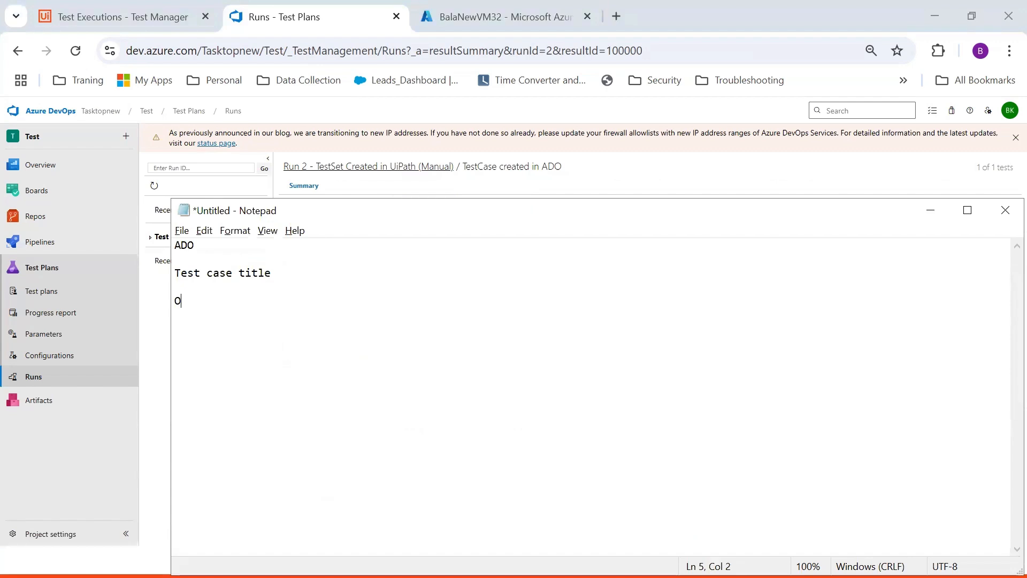
type("utcome()")
key("Left")
type("Passed, Fa")
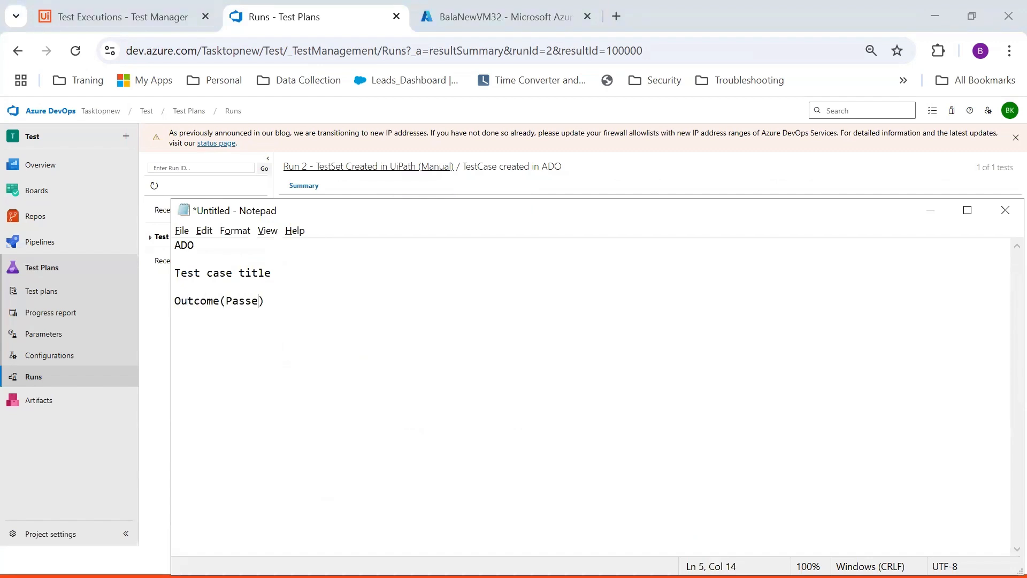
type("iled")
key("Return")
key("Return")
key("alt+Tab")
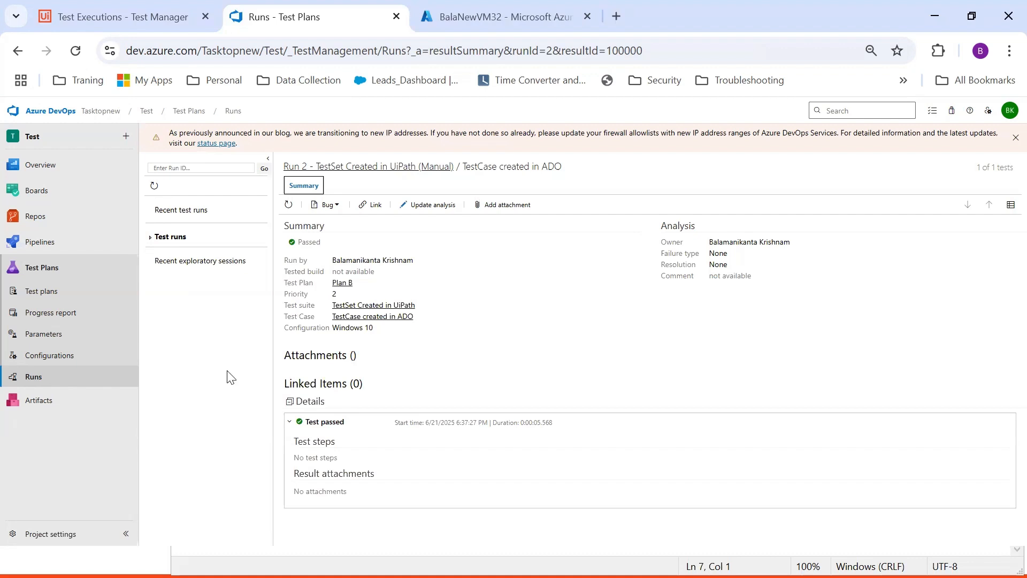
left_click(55, 292)
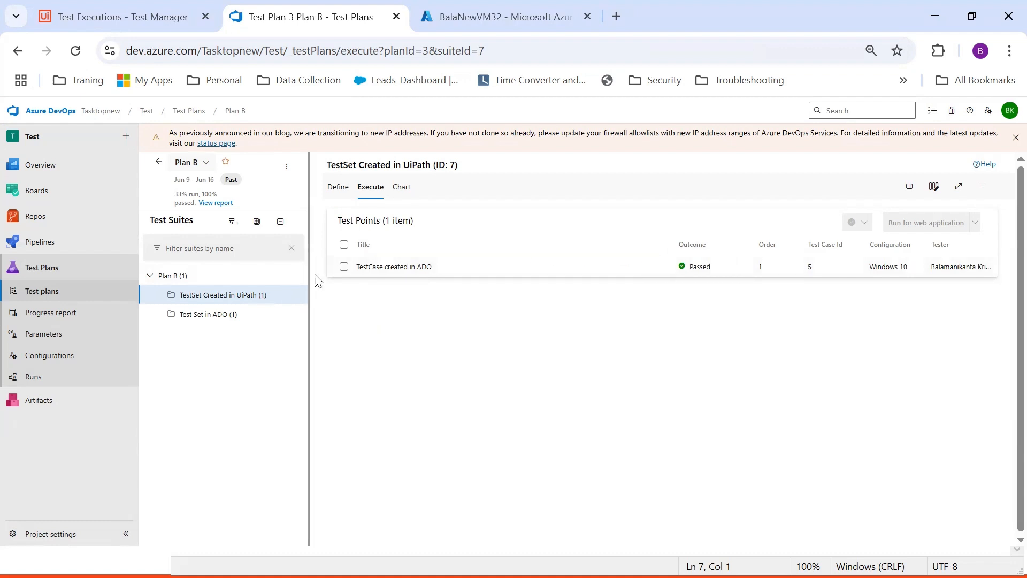
left_click(524, 271)
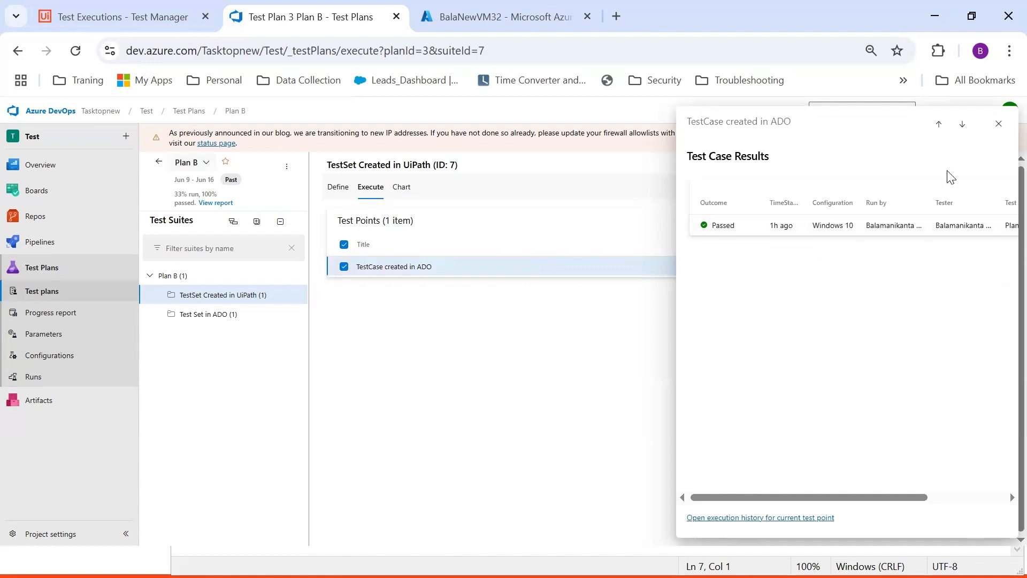
left_click(998, 124)
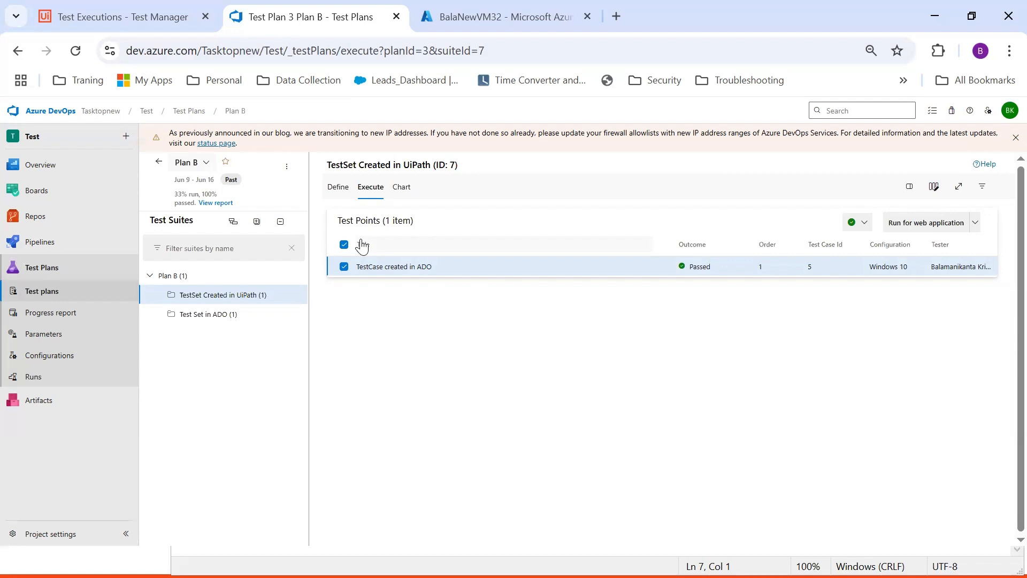
left_click(52, 379)
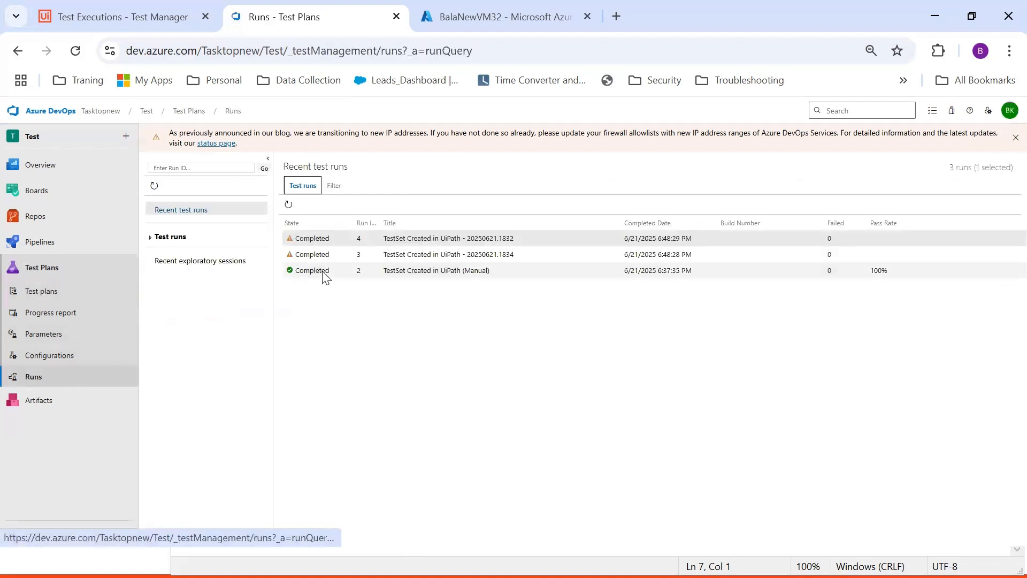
double_click(324, 275)
left_click(349, 185)
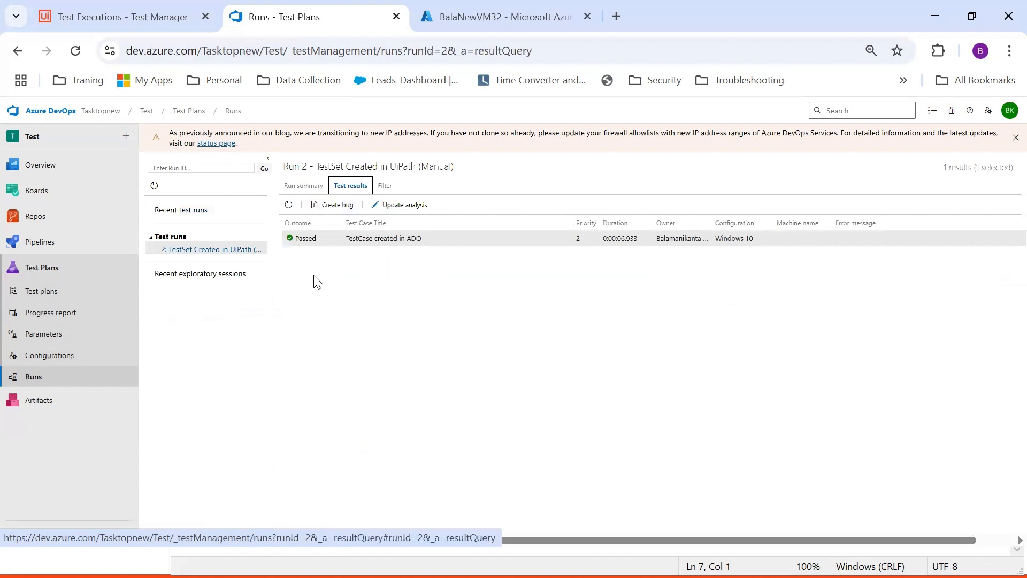
double_click(312, 246)
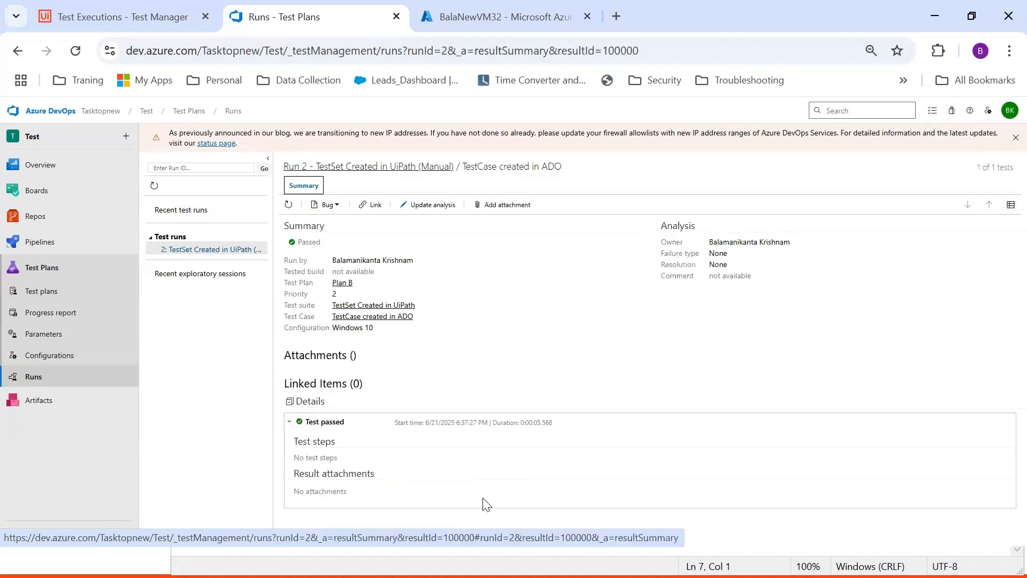
Bring Notepad forward and add 'Test suite' and 'Test case' lines
key("super")
left_click(650, 561)
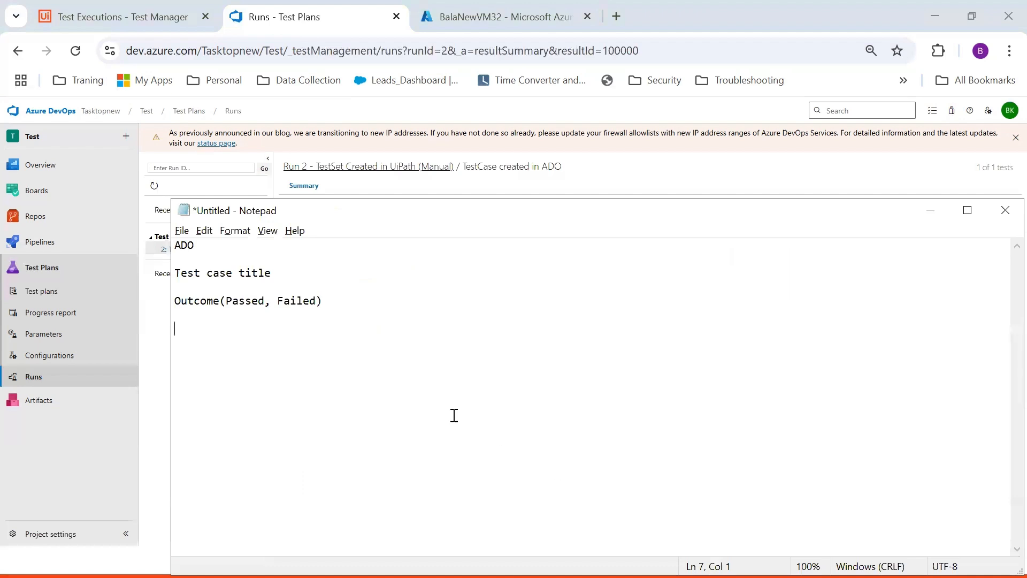
left_click_drag(396, 221, 526, 383)
type("Test suite")
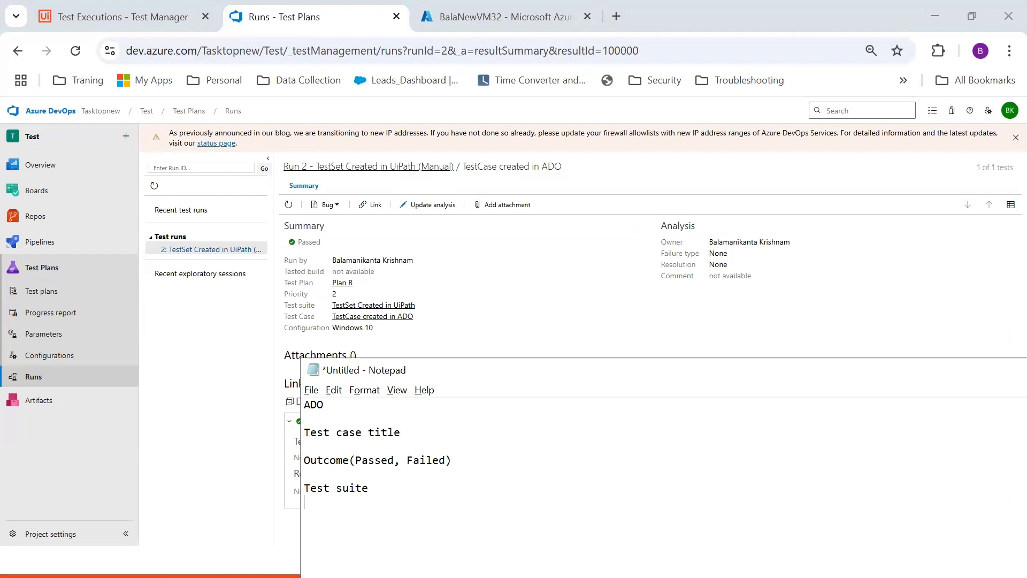
key("Return")
type("Test case")
Check the Test Plan field (Plan B) on the run summary and add a 'Test Plan' line
left_click(369, 291)
left_click_drag(369, 288, 289, 289)
key("alt+Tab")
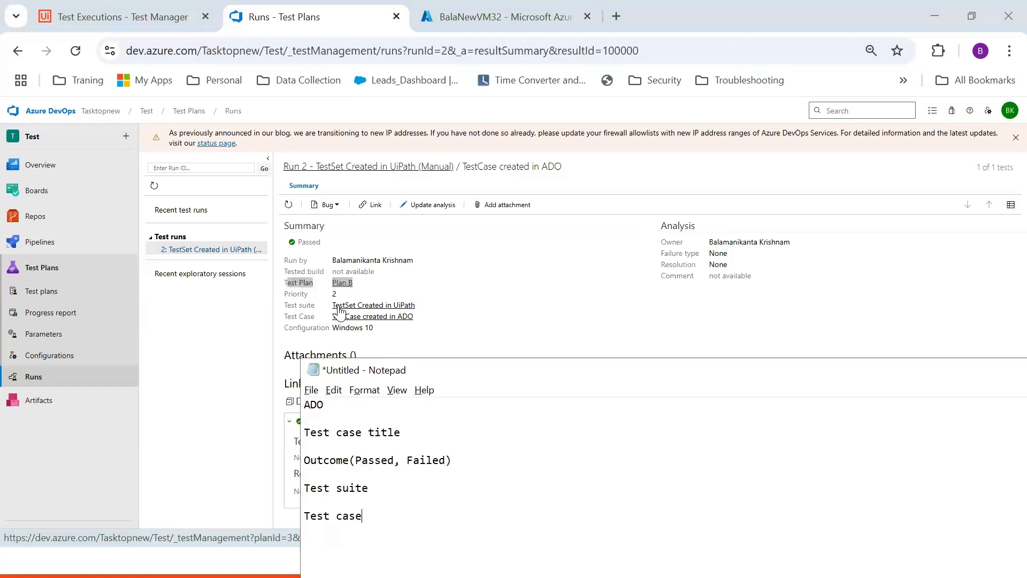
key("Return")
key("Return")
key("Return")
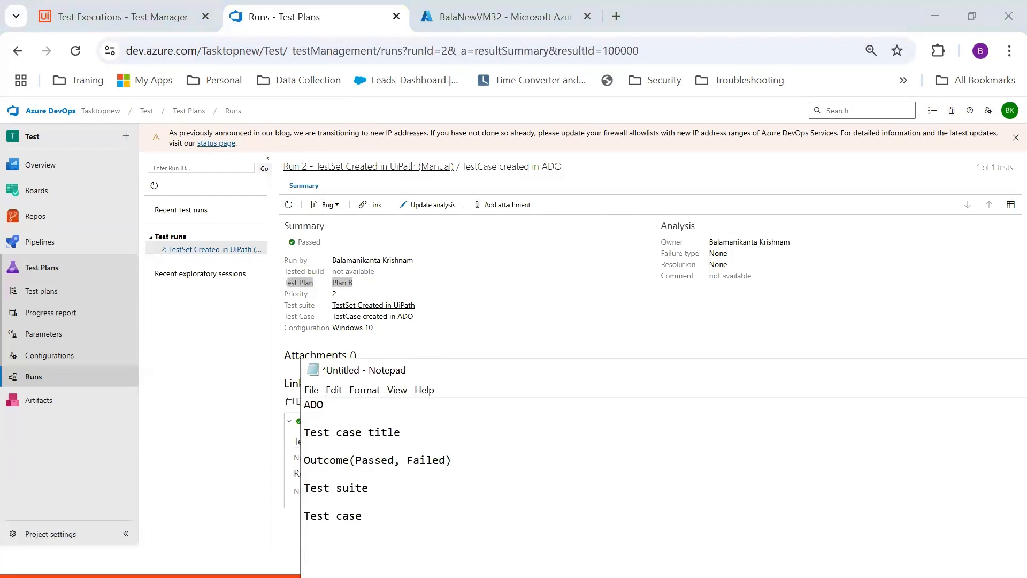
type("Test Plan")
Add a 'Configuration' line below Test Plan, matching the run summary's Configuration field, and review the list
left_click(288, 333)
left_click_drag(287, 334, 330, 335)
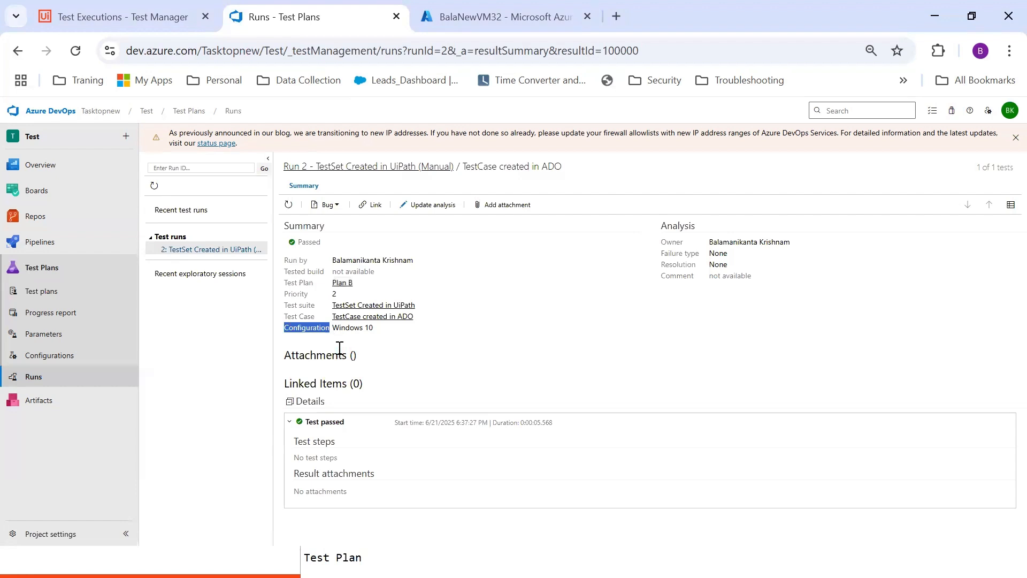
key("alt+Tab")
left_click_drag(482, 378, 506, 285)
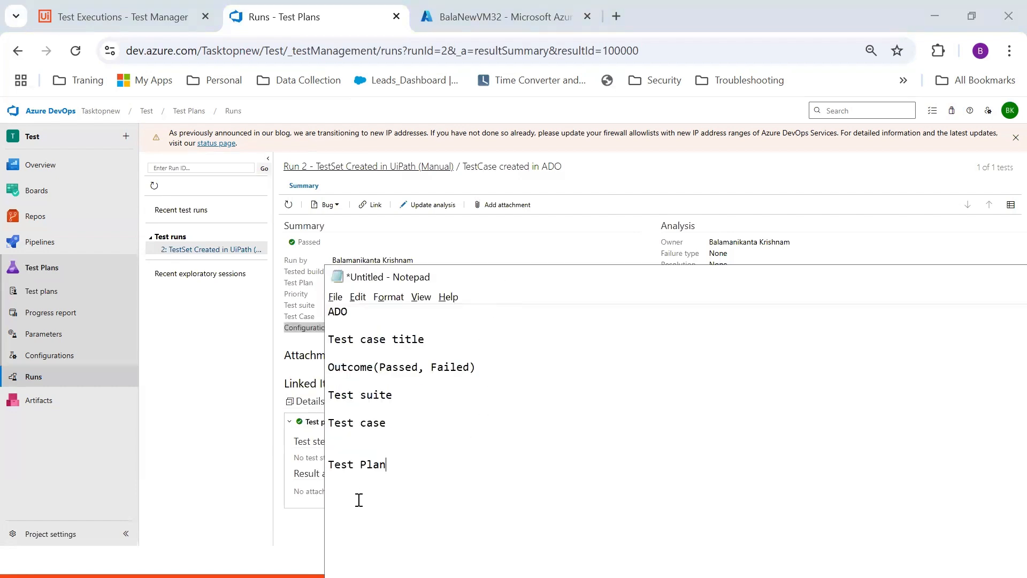
key("Return")
key("Return")
type("Configuration")
left_click_drag(328, 339, 438, 492)
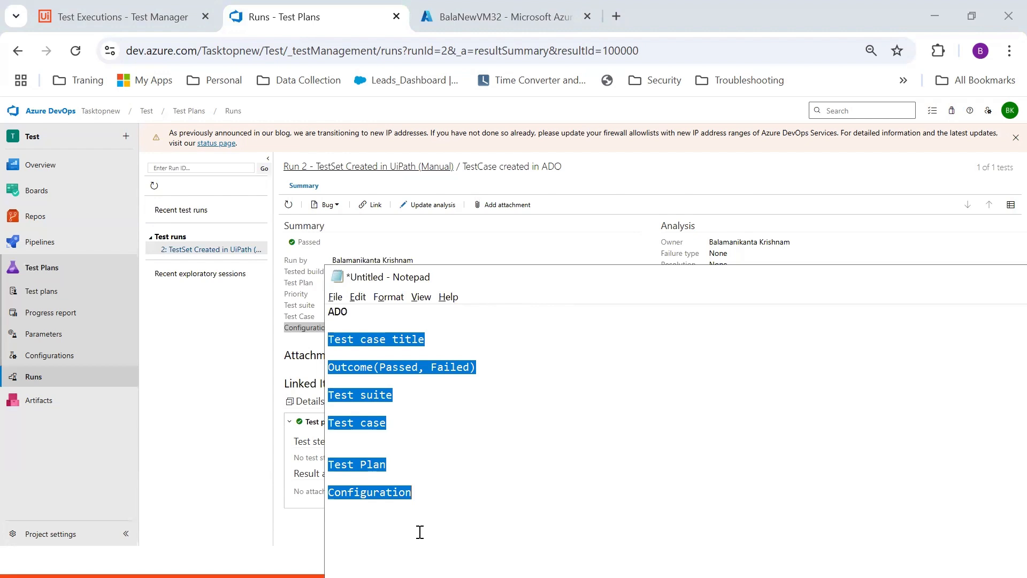
left_click(451, 337)
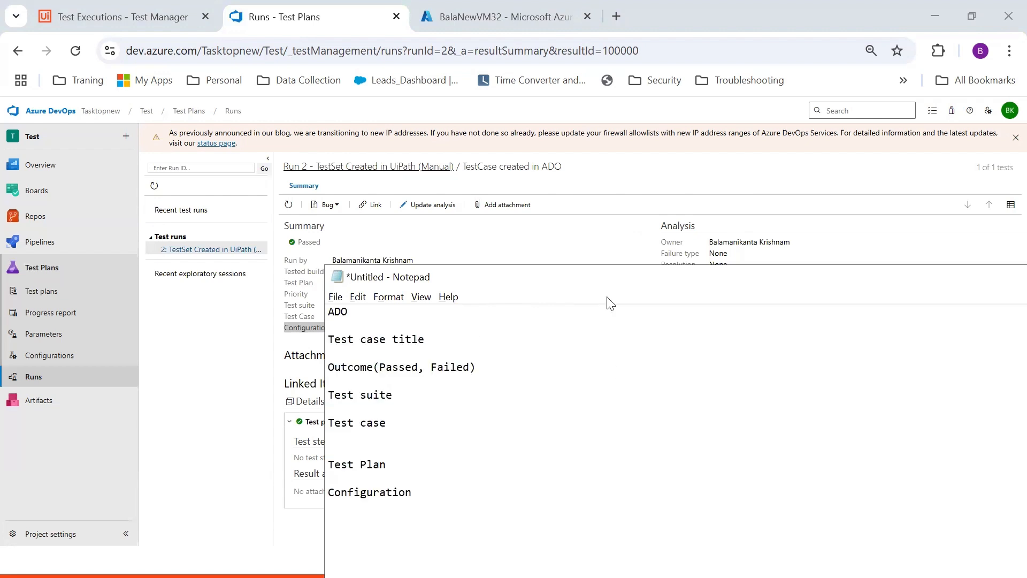
left_click_drag(607, 284, 518, 185)
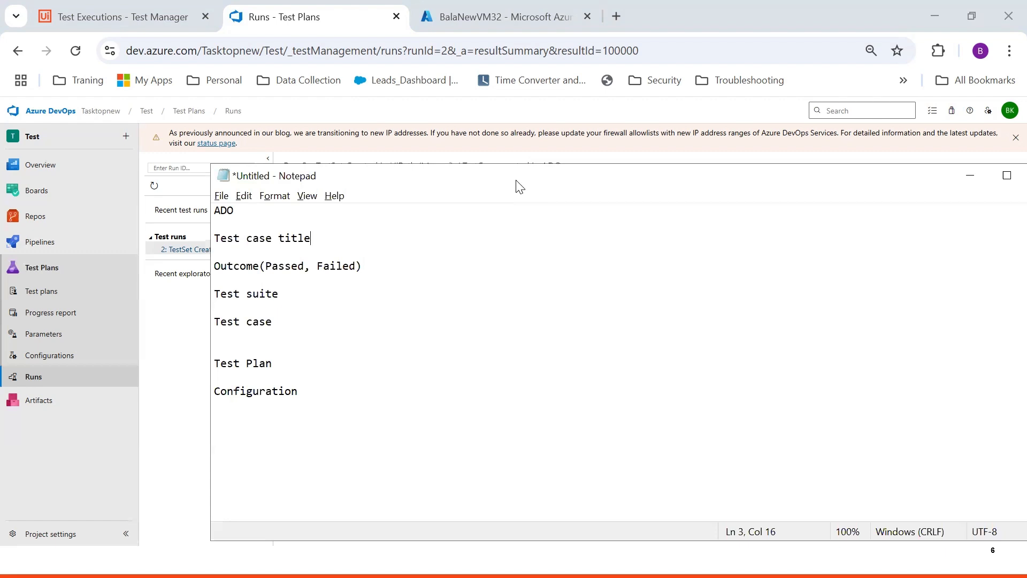
Remove the blank line under Test case and add a 'Model' heading after Configuration
left_click(291, 335)
key("BackSpace")
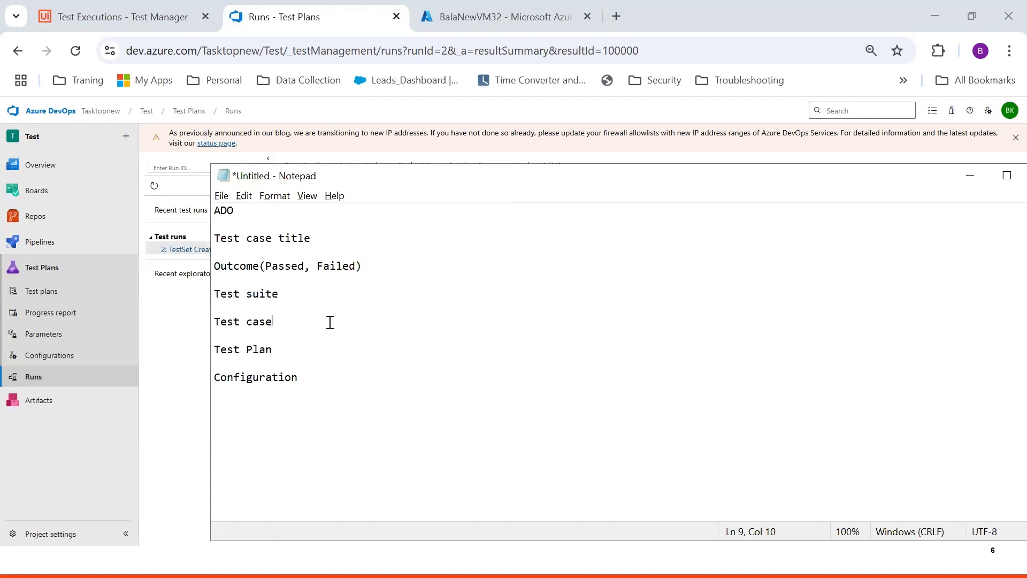
left_click(320, 377)
key("Return")
key("Return")
key("Return")
type("MOdel")
key("BackSpace")
key("BackSpace")
key("BackSpace")
key("BackSpace")
type("odel")
key("Return")
key("Return")
key("Return")
Under Model, list 'Test case title -- String' and 'Outcome(Passed, Failed)--- Single select', then begin 'Test suite ---'
type("Test case t")
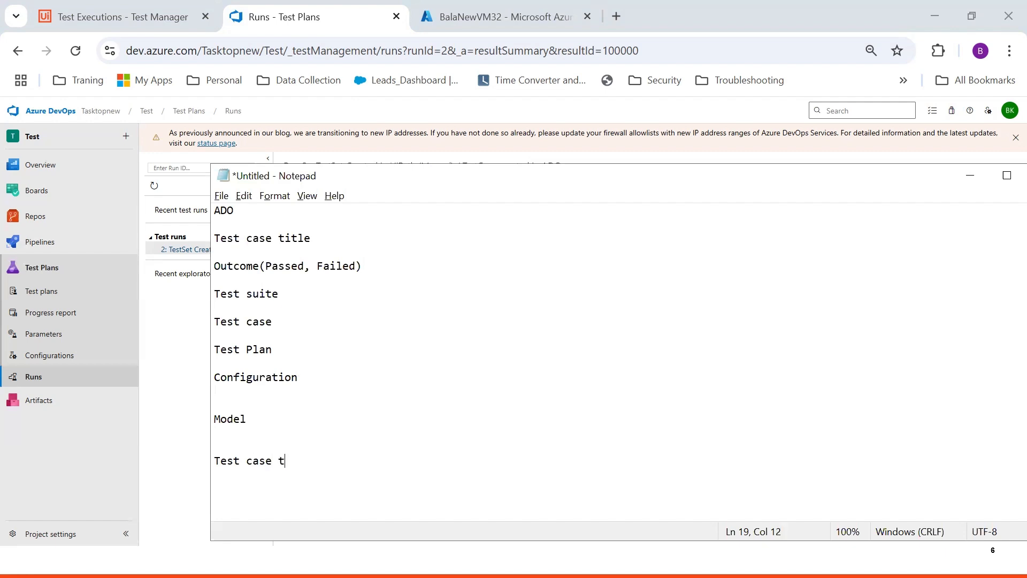
type("itle -- String")
key("Return")
key("Return")
type("Outcome")
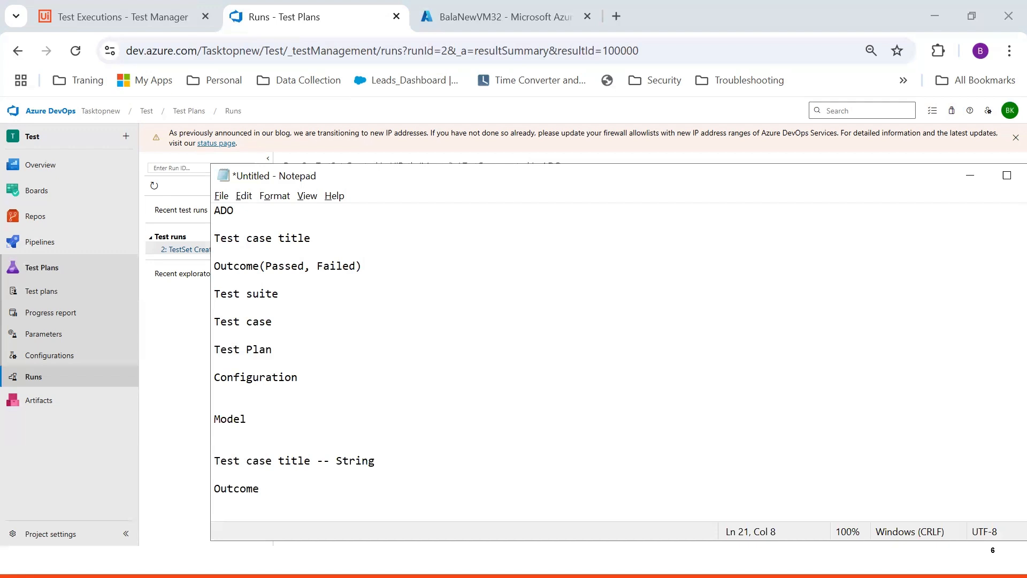
type("(Pas)")
key("Left")
type("Passed, Failed")
key("Right")
type("--- Single select")
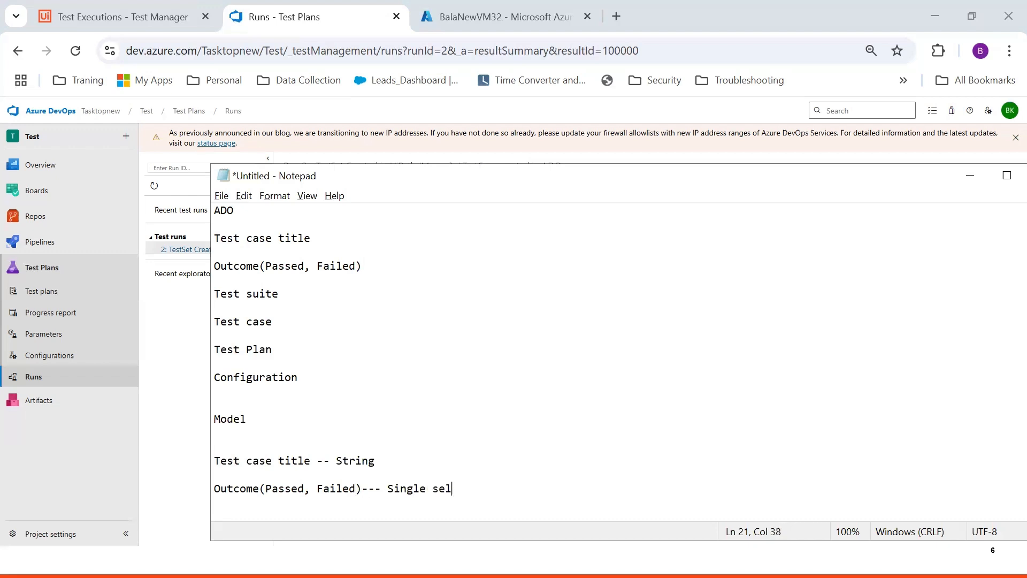
key("Return")
key("Return")
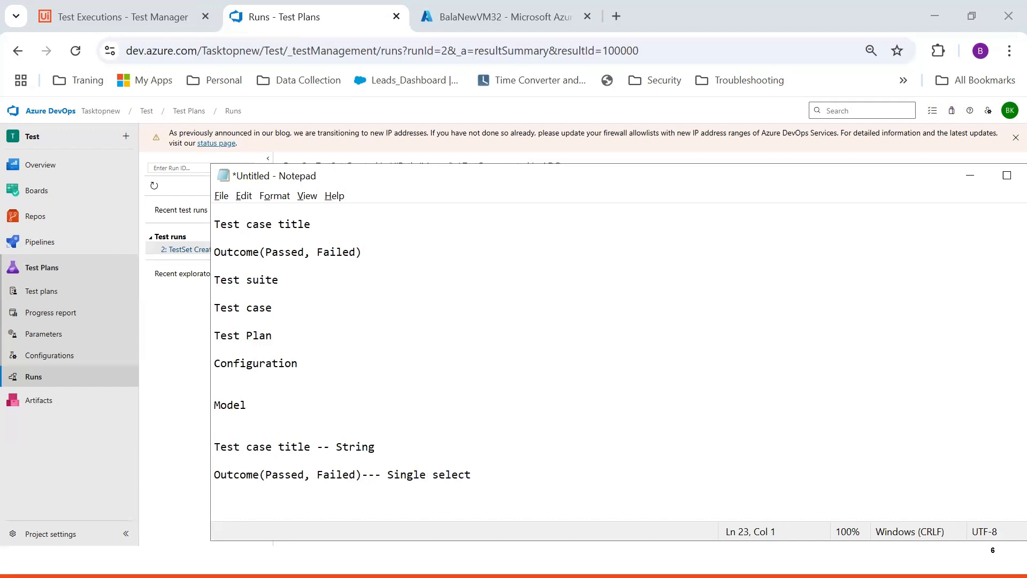
type("Test suite ---")
Mark Test suite as Relationship and add 'Test cases---- Relationships' and 'Test Plan -- Constant value' lines
type("Relat")
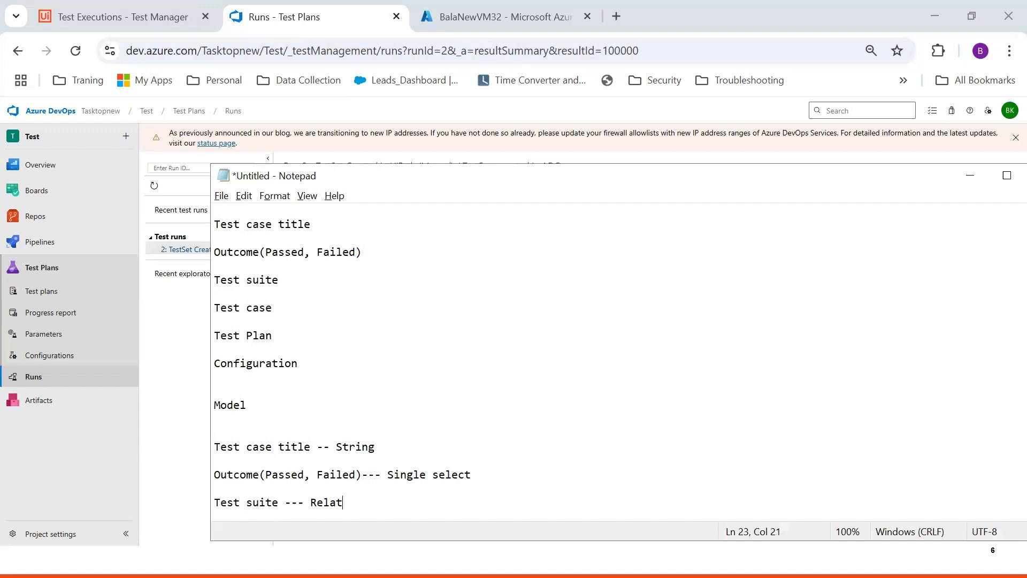
type("ionship")
key("Return")
key("Return")
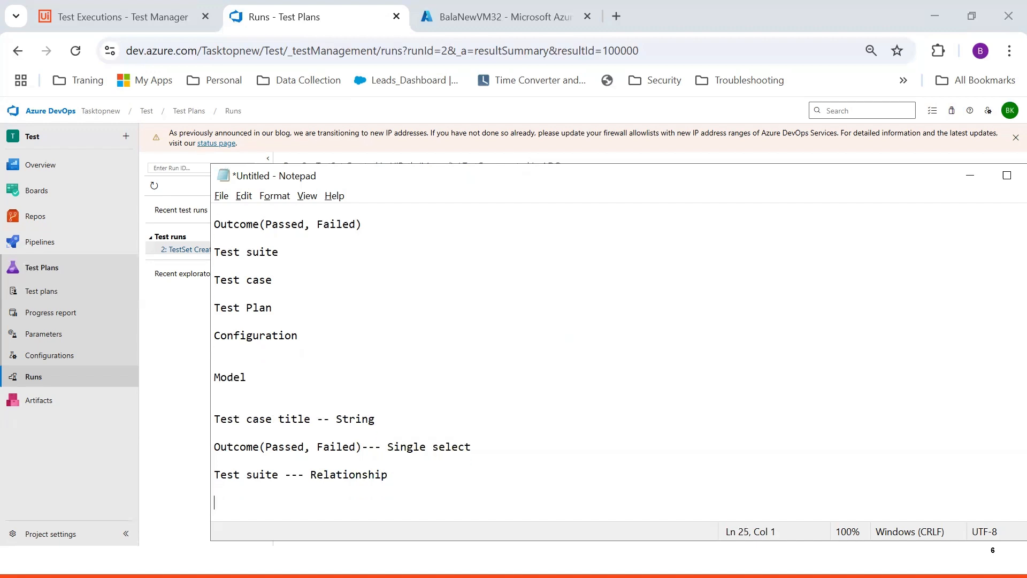
type("Test cases---- Relationships")
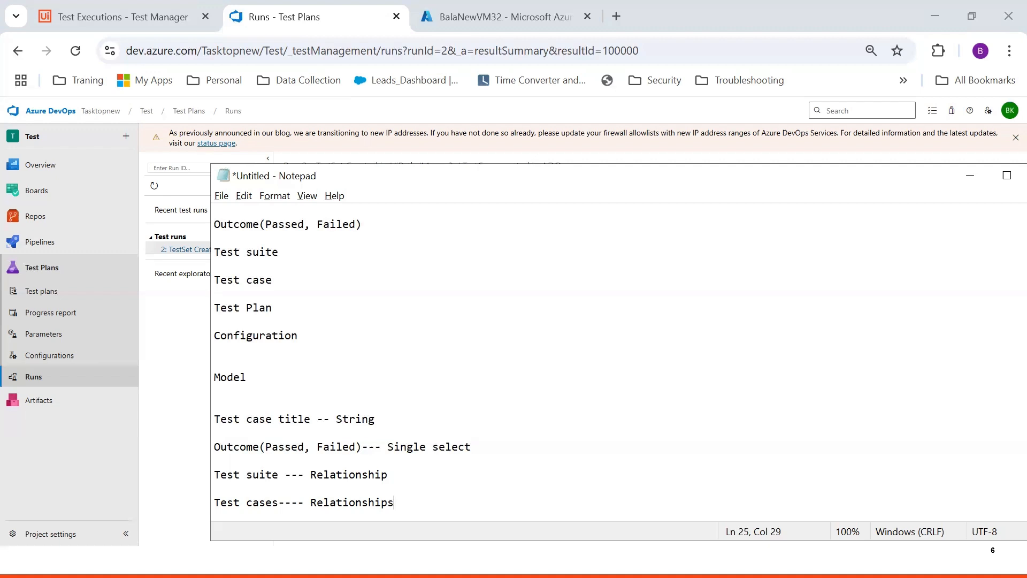
key("Return")
key("Return")
type("Test")
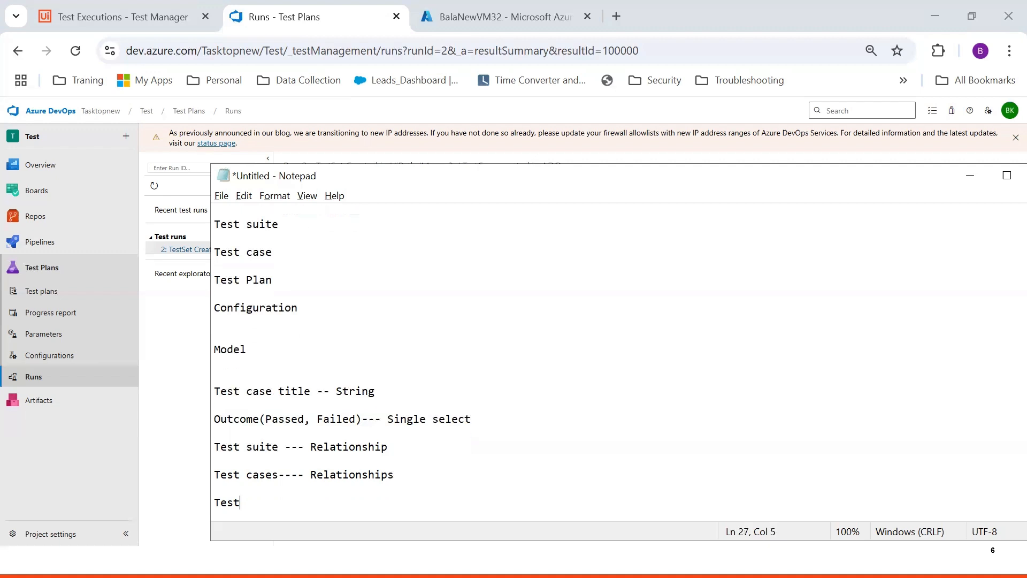
type(" Plan -- Constant ")
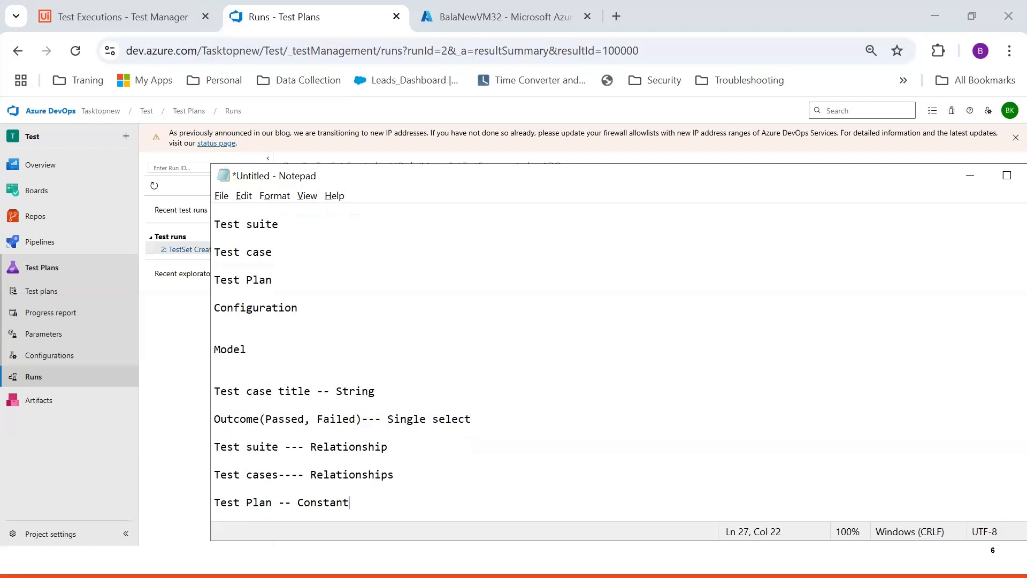
type("value")
key("Return")
key("Return")
Add 'Configuration--- Constant value', after checking the Windows 10 configuration on the run page
type("Conf")
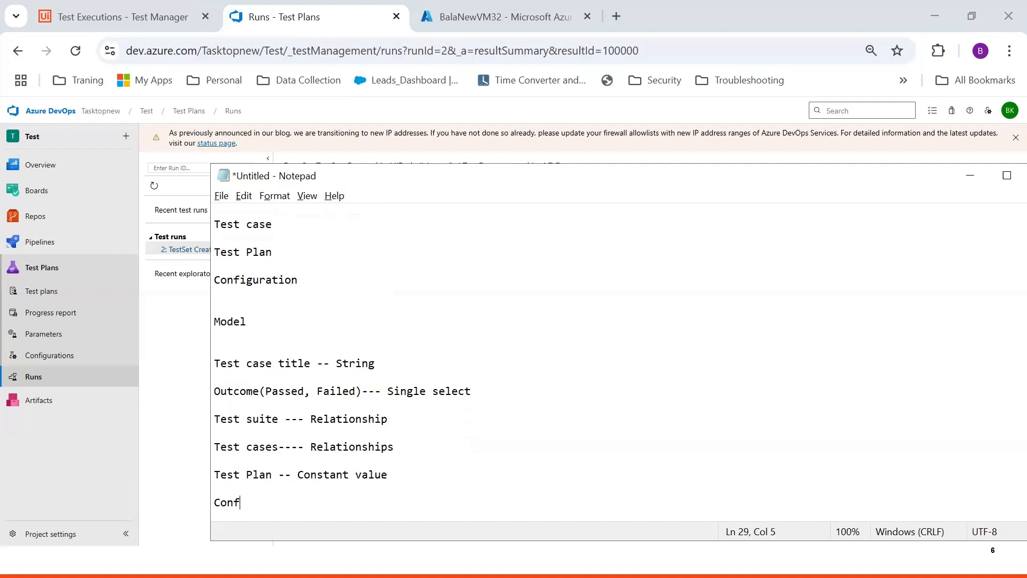
type("iguration=")
key("BackSpace")
type("---")
key("alt+Tab")
left_click_drag(376, 328, 335, 330)
key("alt+Tab")
type("Window")
key("BackSpace")
key("BackSpace")
key("BackSpace")
key("BackSpace")
key("BackSpace")
key("BackSpace")
type("Constant")
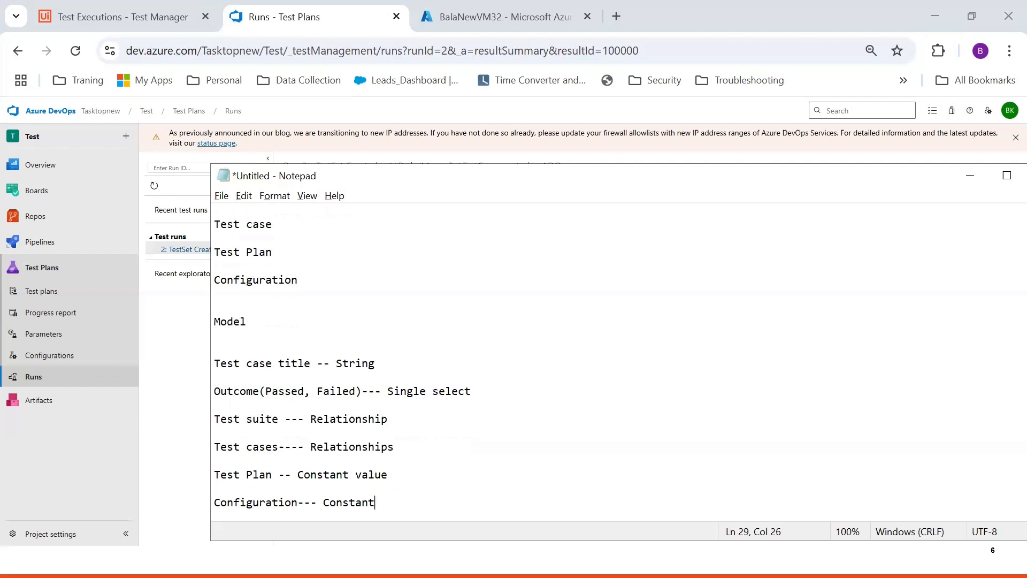
type(" value")
Sign back in to UiPath Test Manager with the account username and password, then start a New Model
key("alt+Tab")
key("alt+Tab")
key("alt+Tab")
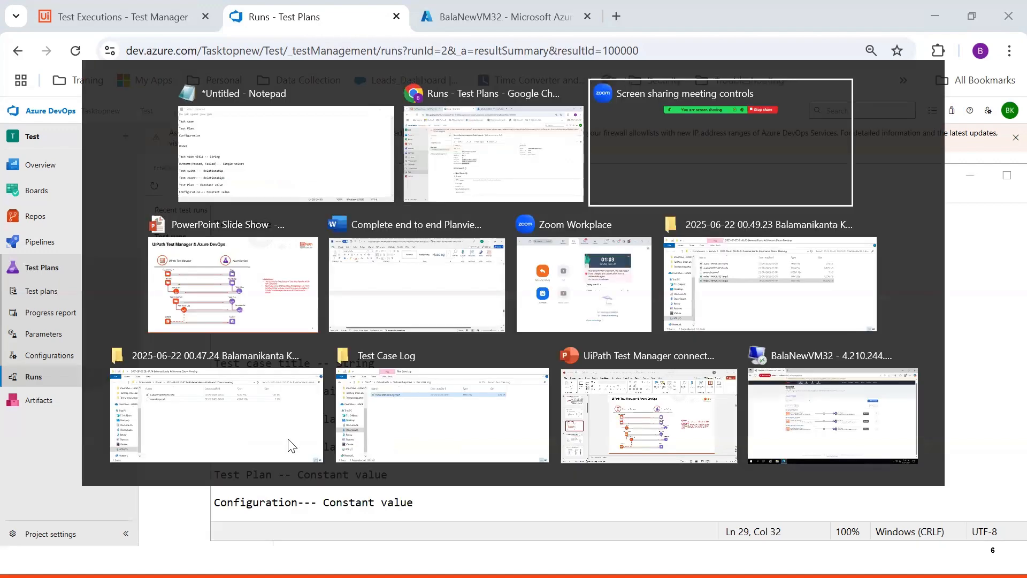
key("alt+Tab")
key("alt+Tab")
key("alt+Tab")
key("alt+Tab")
key("alt+Tab")
key("alt+Tab")
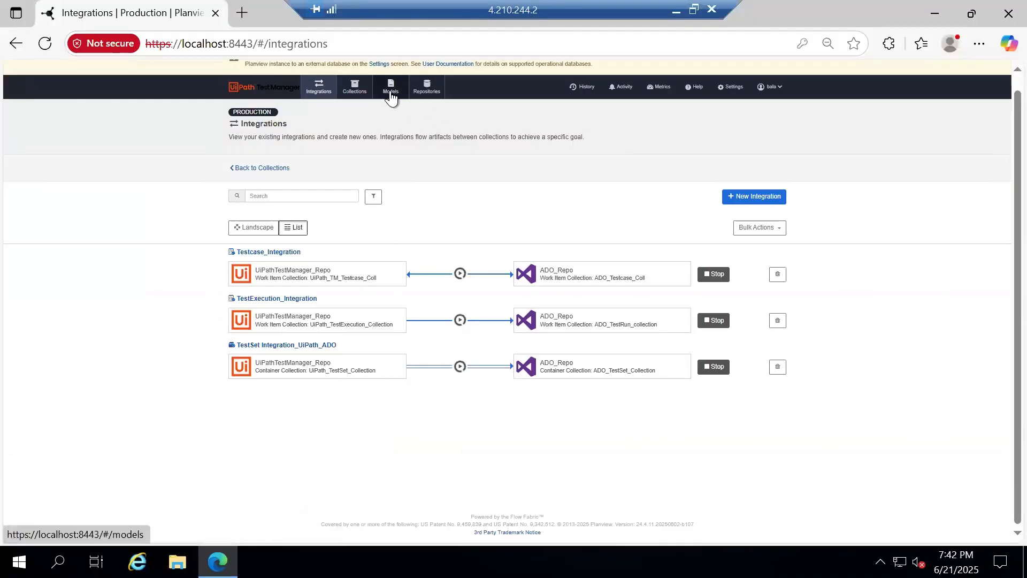
left_click(46, 44)
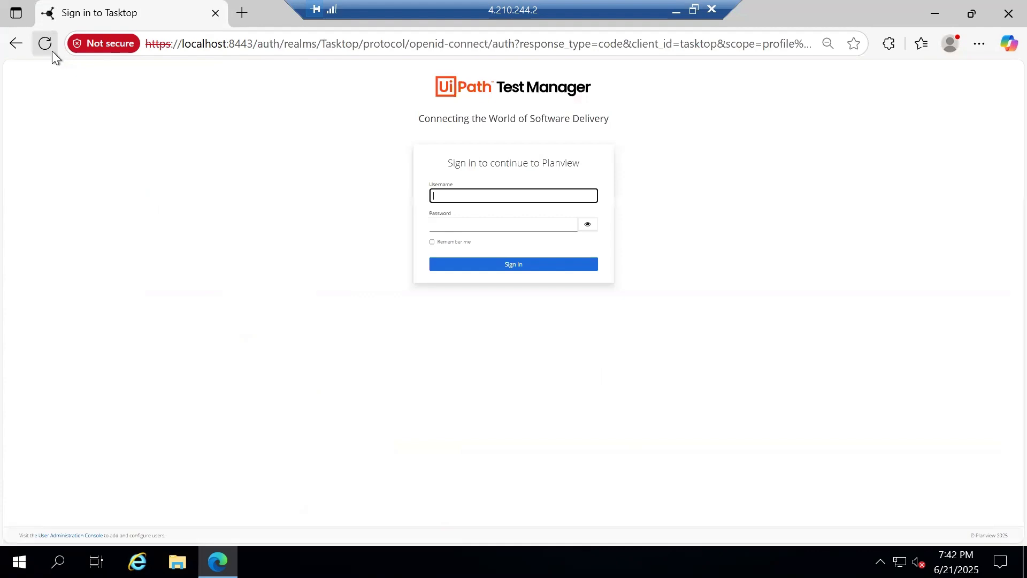
type("bala")
key("Tab")
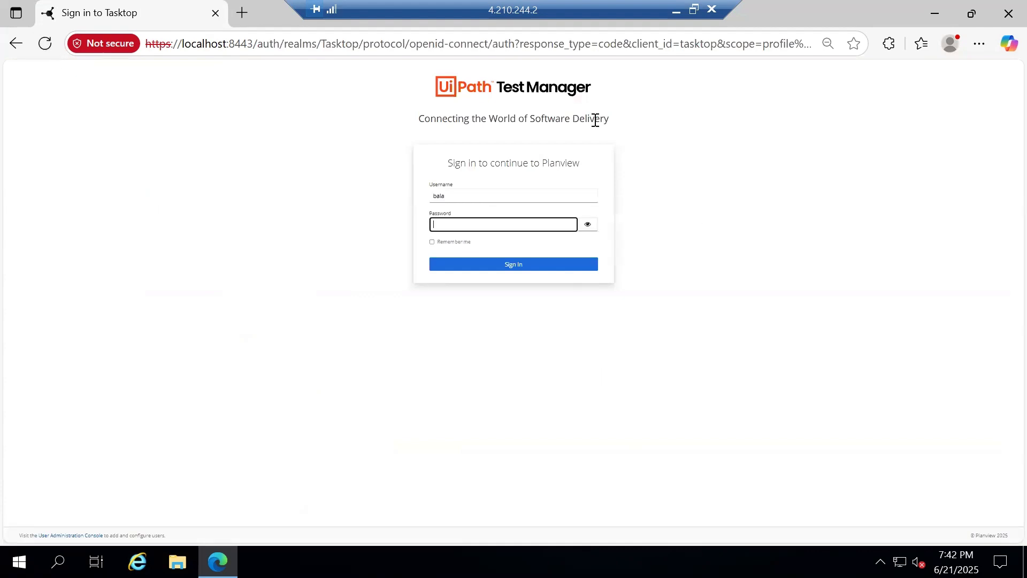
type("••••")
key("Return")
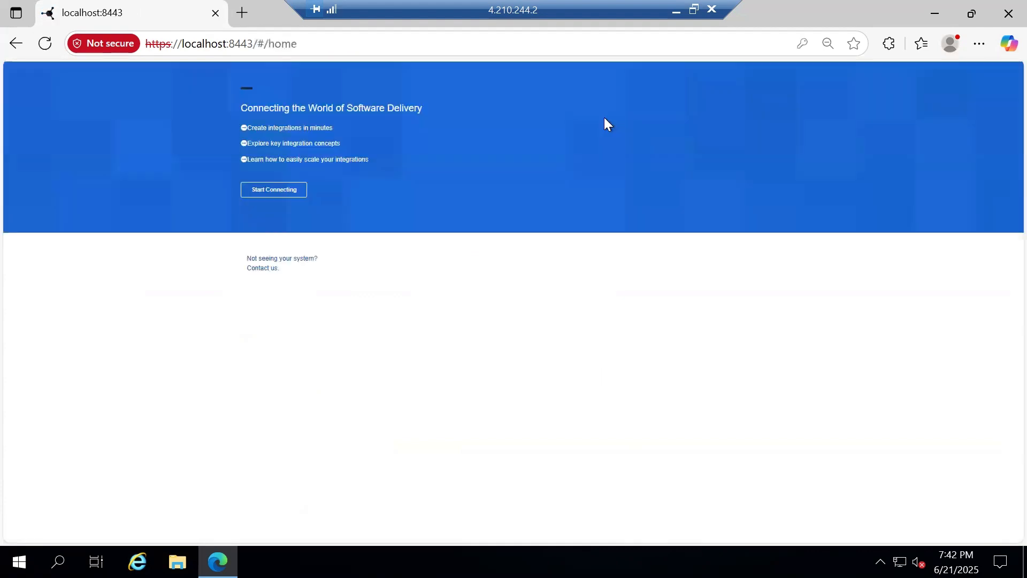
left_click(390, 101)
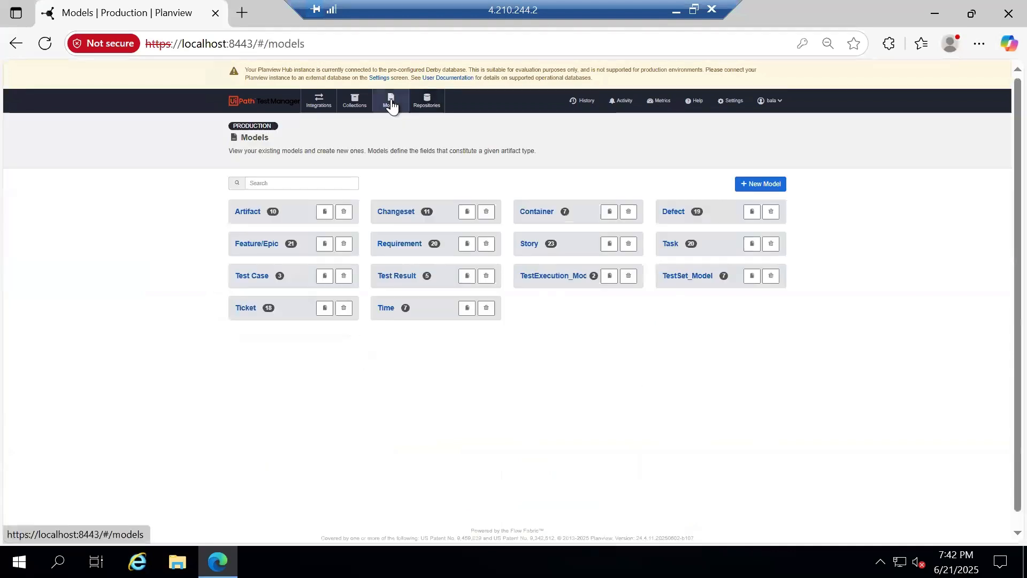
left_click(770, 186)
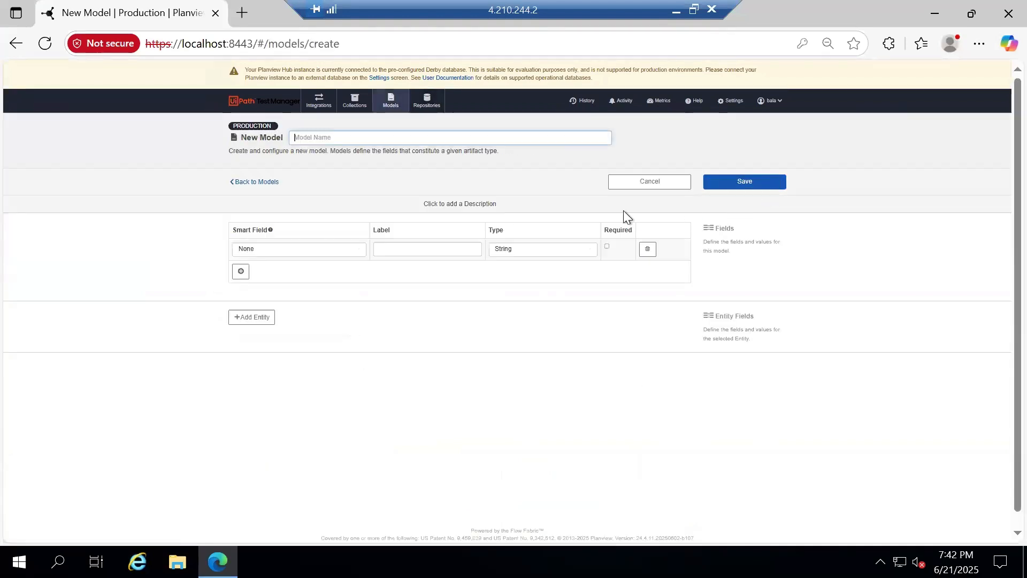
Label the first field 'Test Case Title', name the model 'TestResults_Model', and add a second field row
left_click(409, 248)
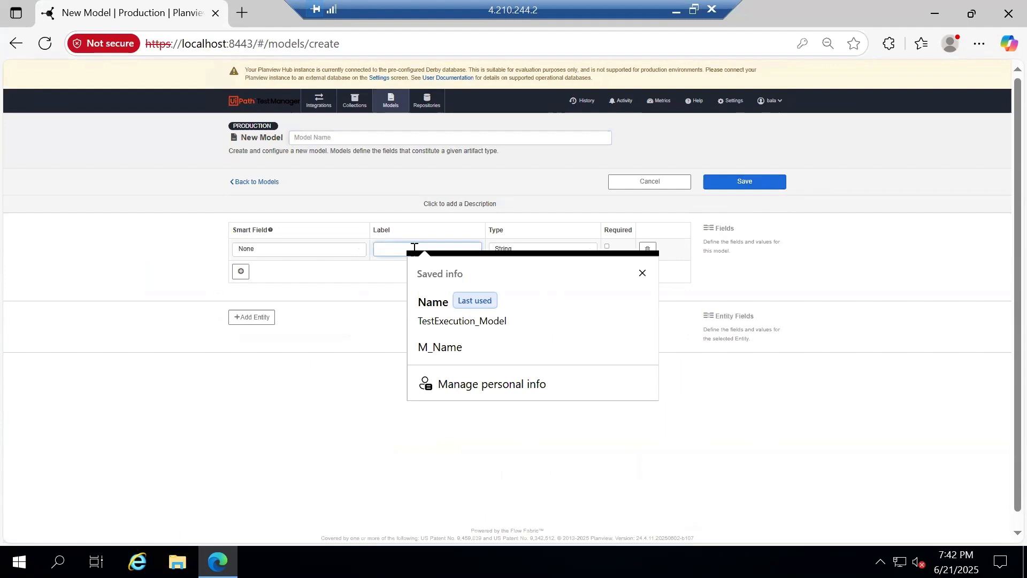
type("Test")
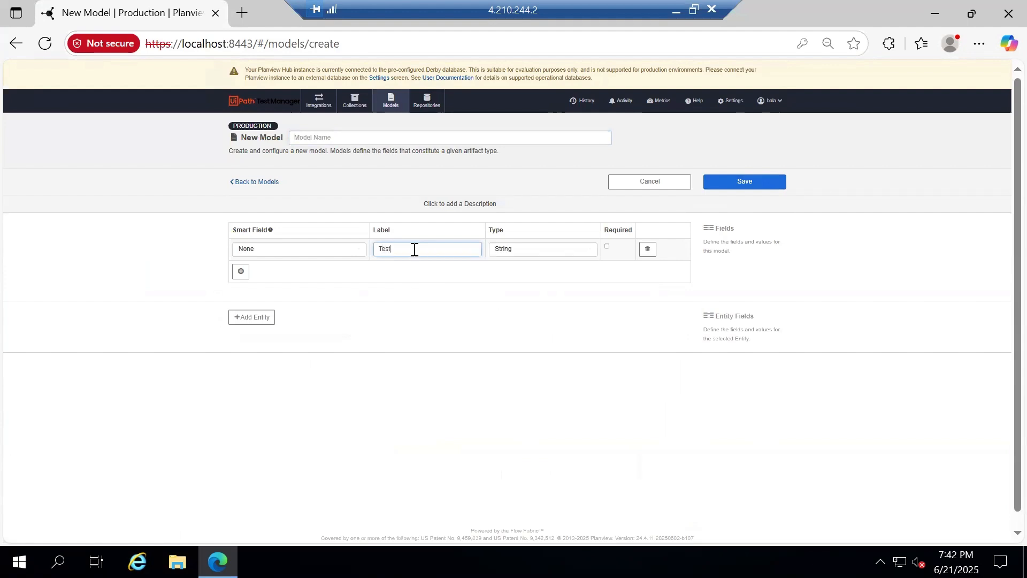
type(" Case Title")
left_click(423, 138)
key("Down")
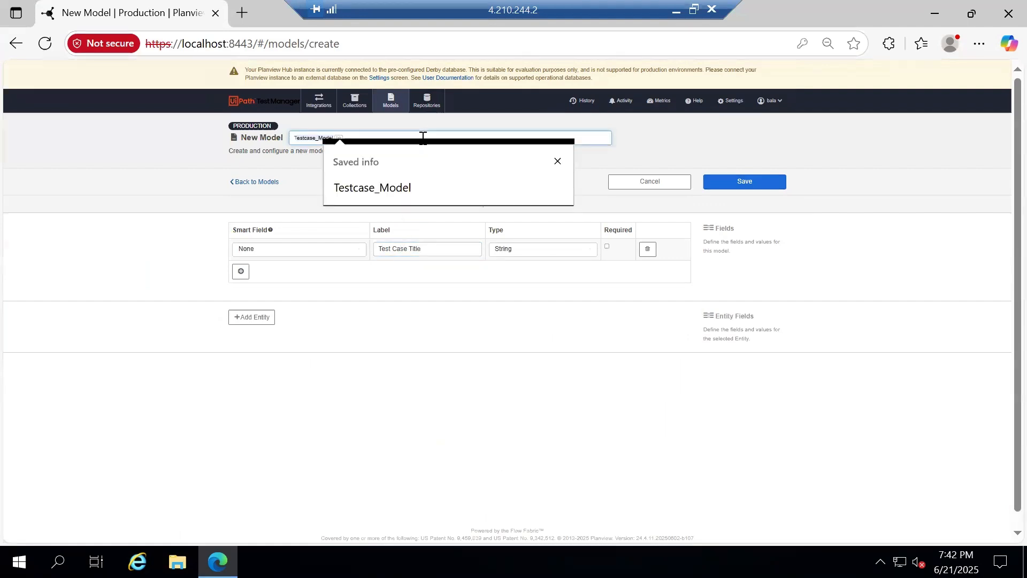
type("TestResultss")
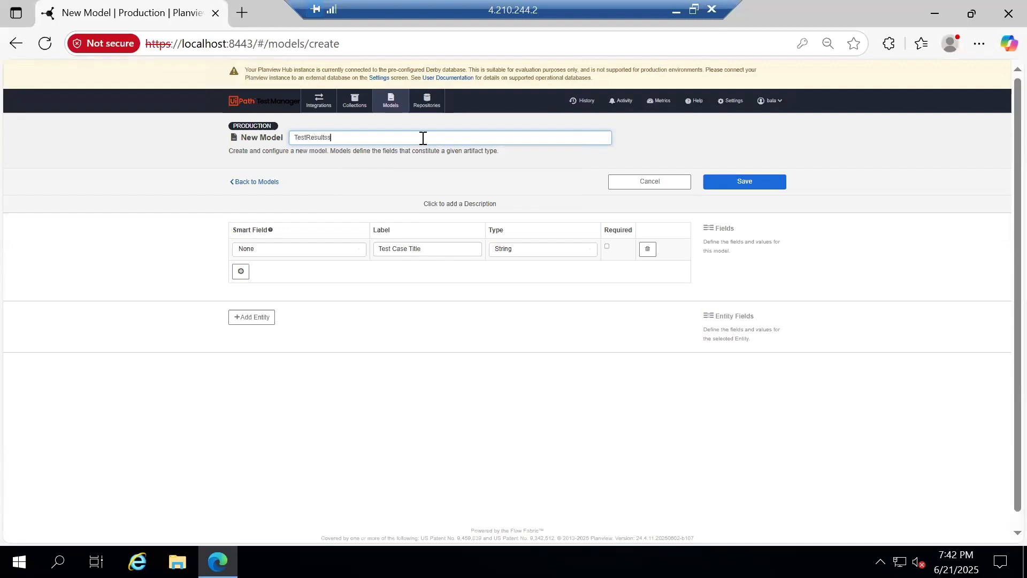
key("BackSpace")
type("_Model")
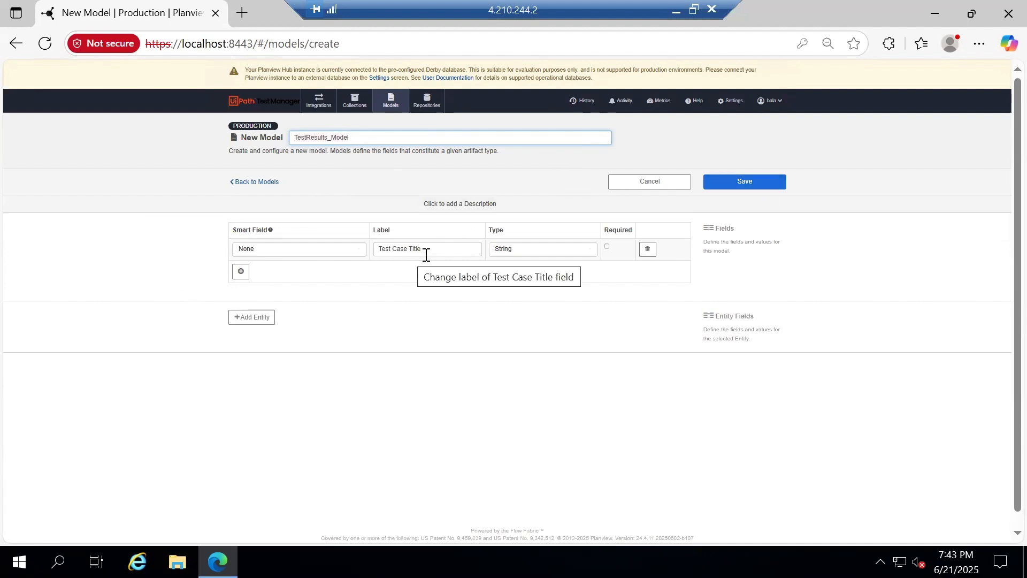
left_click(241, 272)
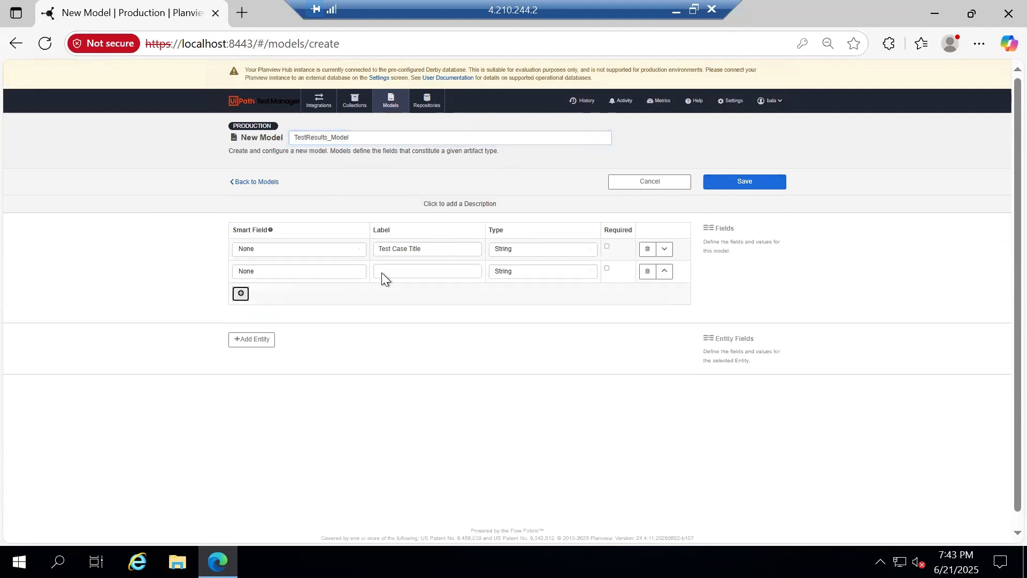
Relabel the second field 'Test suite' and set its type to Relationship
left_click(407, 273)
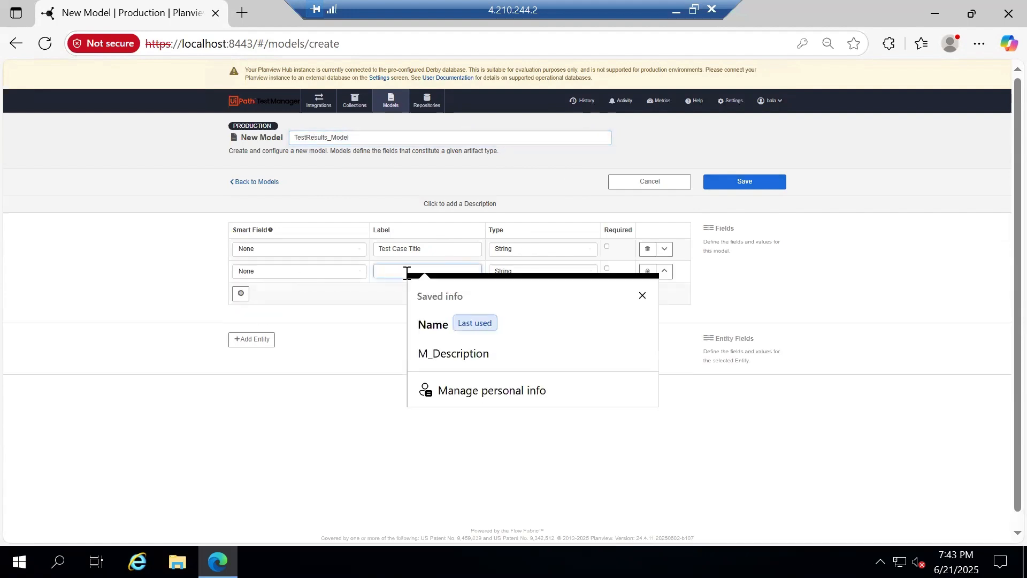
type("Configura")
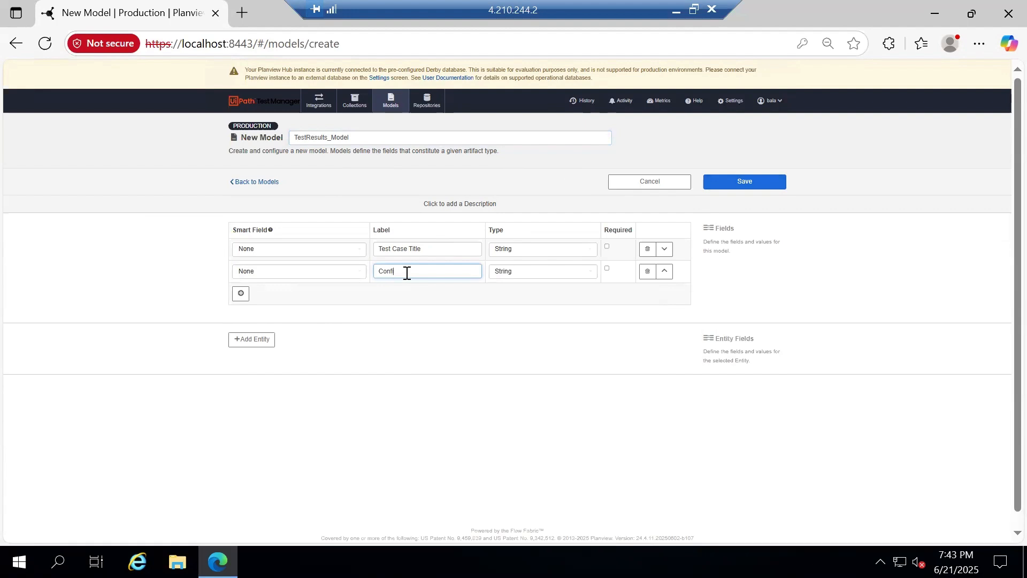
key("BackSpace")
key("BackSpace")
key("BackSpace")
key("BackSpace")
key("BackSpace")
key("BackSpace")
key("BackSpace")
key("BackSpace")
type("Test suite")
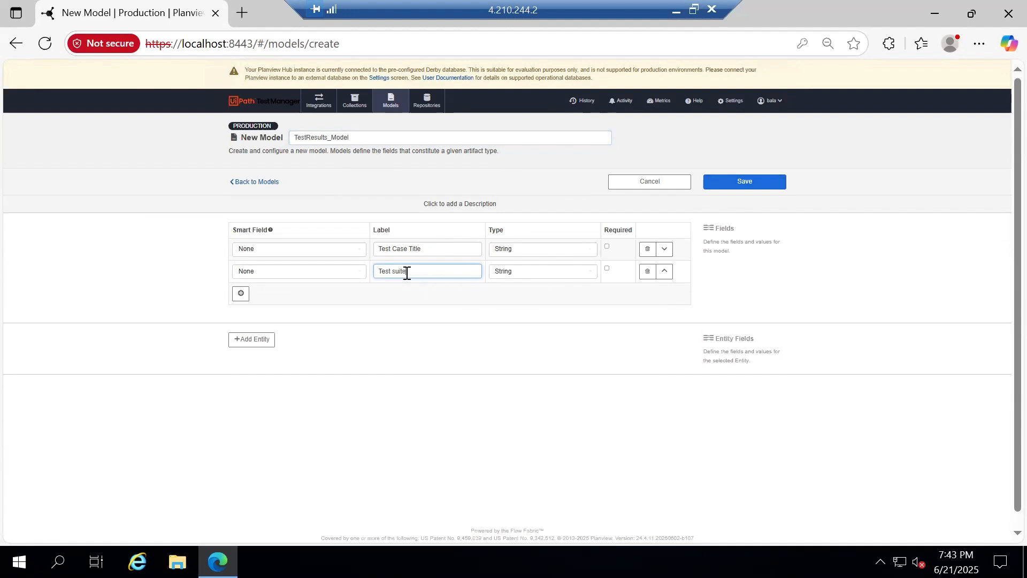
left_click(509, 270)
type("re")
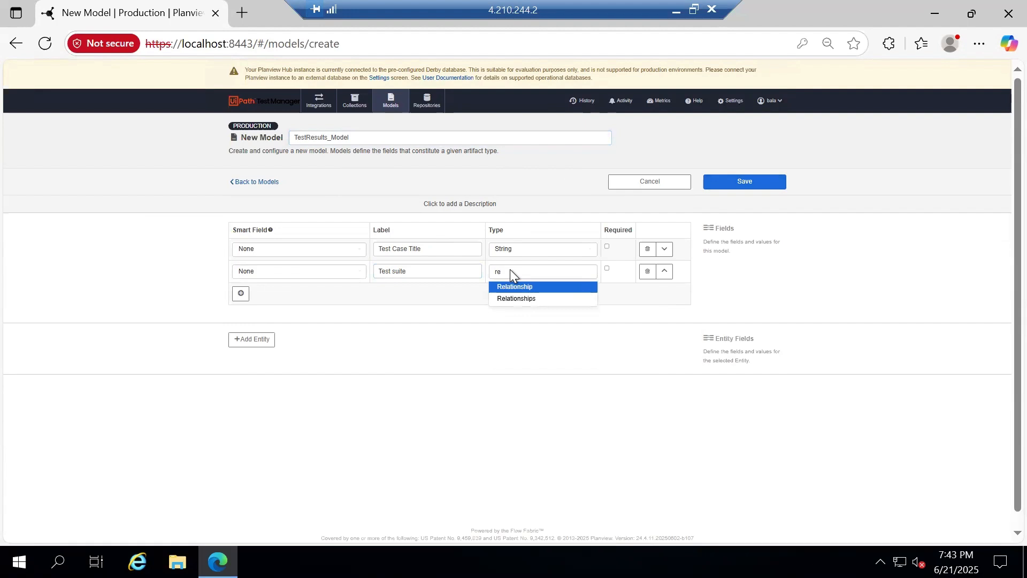
left_click(528, 286)
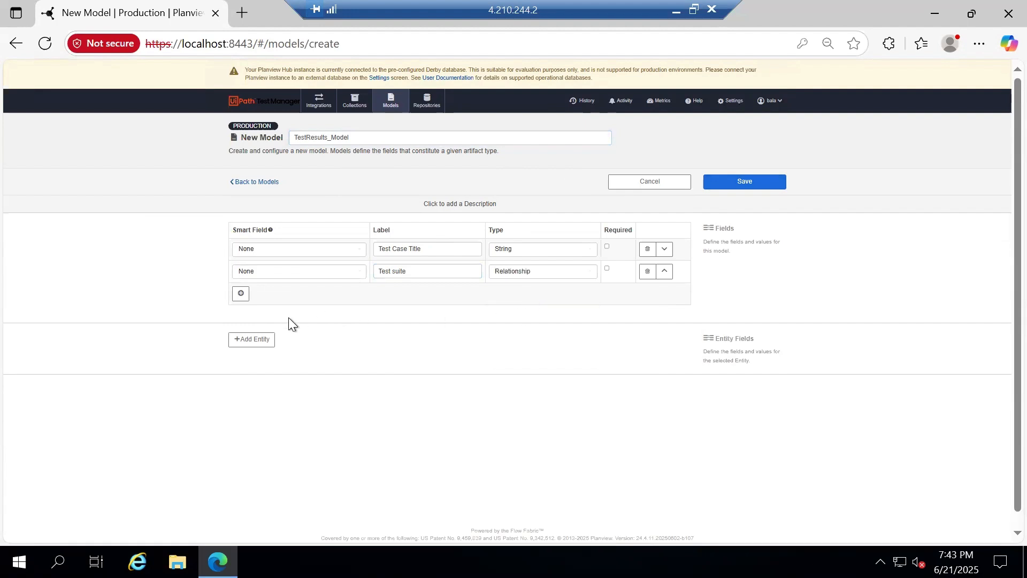
Add a third field 'Test cases' with type Relationship
left_click(241, 293)
left_click(419, 294)
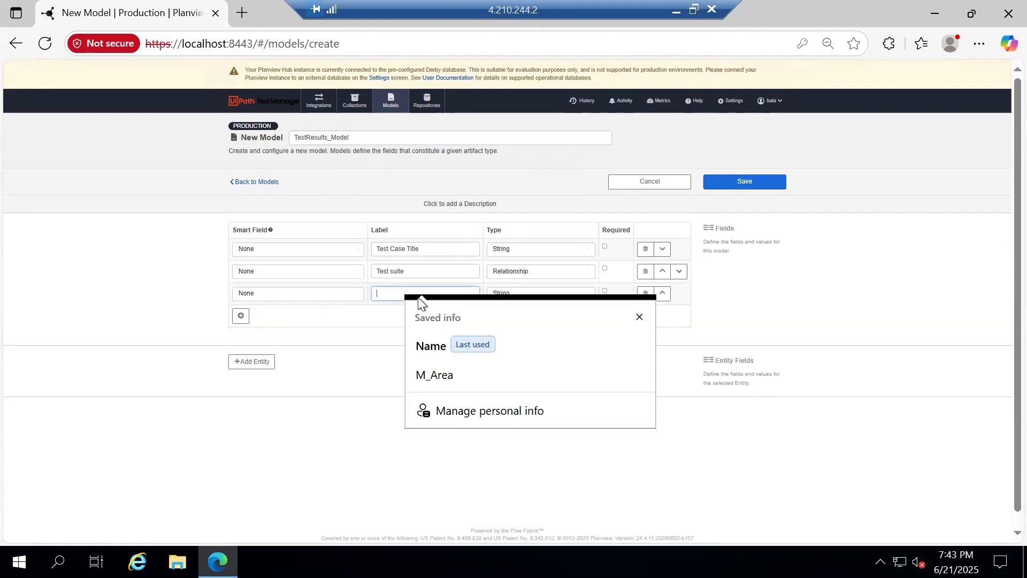
type("Test cases")
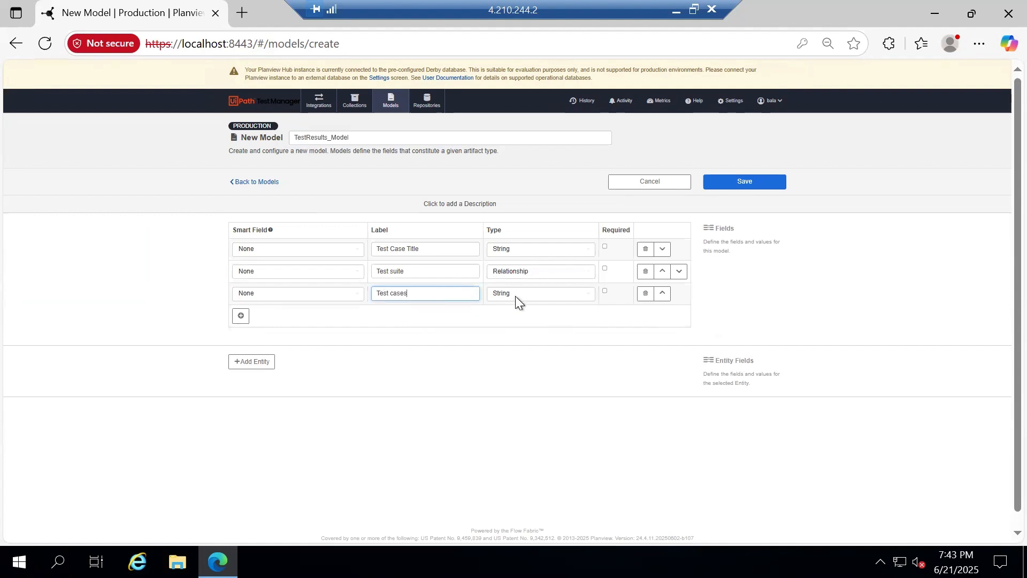
left_click(515, 297)
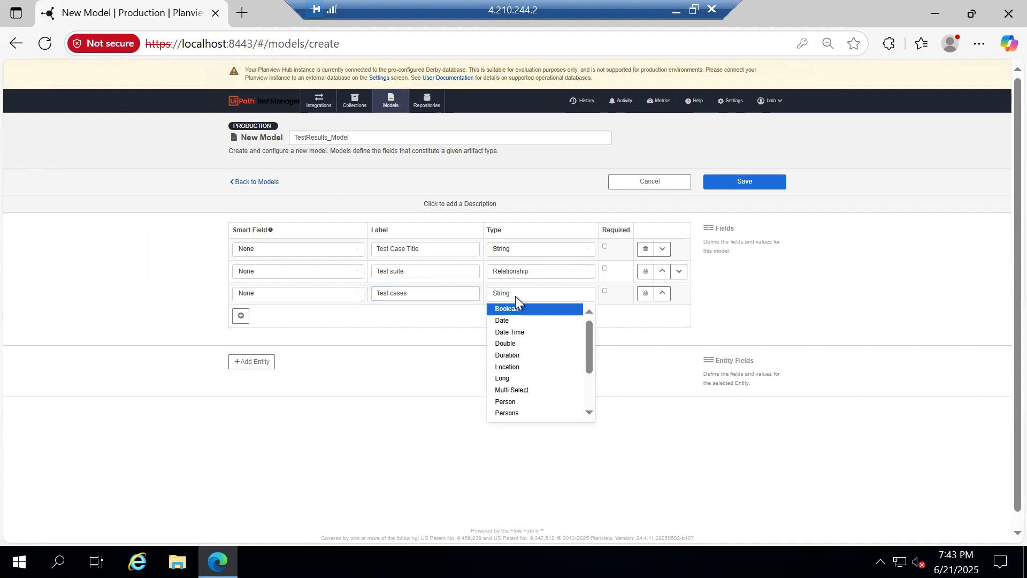
type("rele")
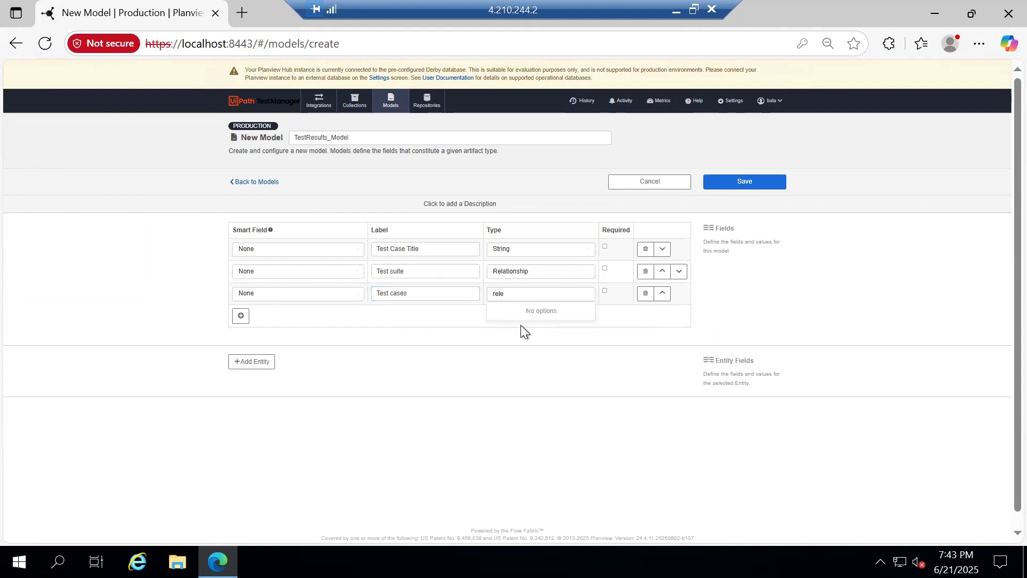
key("BackSpace")
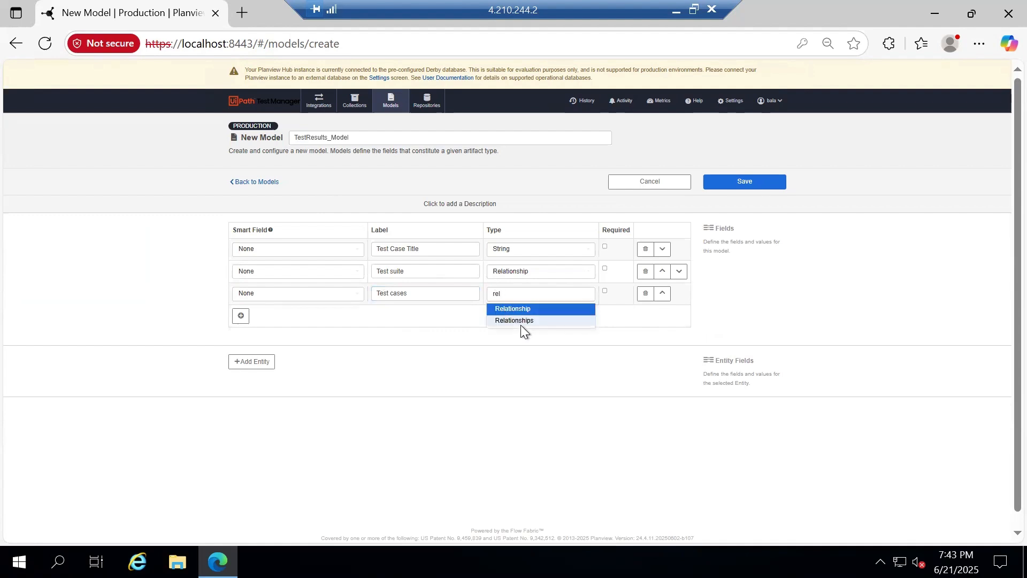
left_click(534, 309)
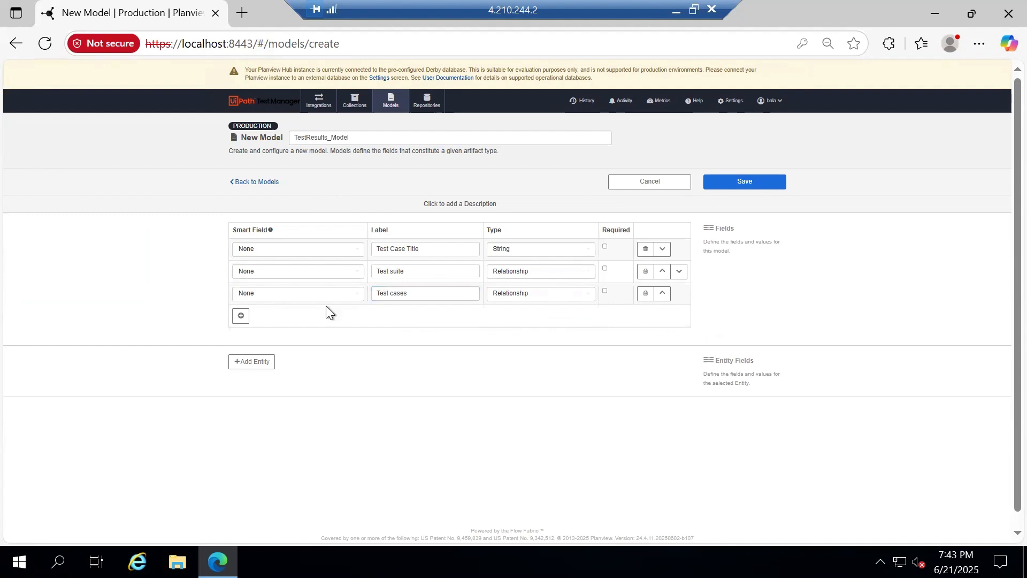
Add an empty fourth field, then minimize the notes to bring Azure DevOps back into view
left_click(241, 316)
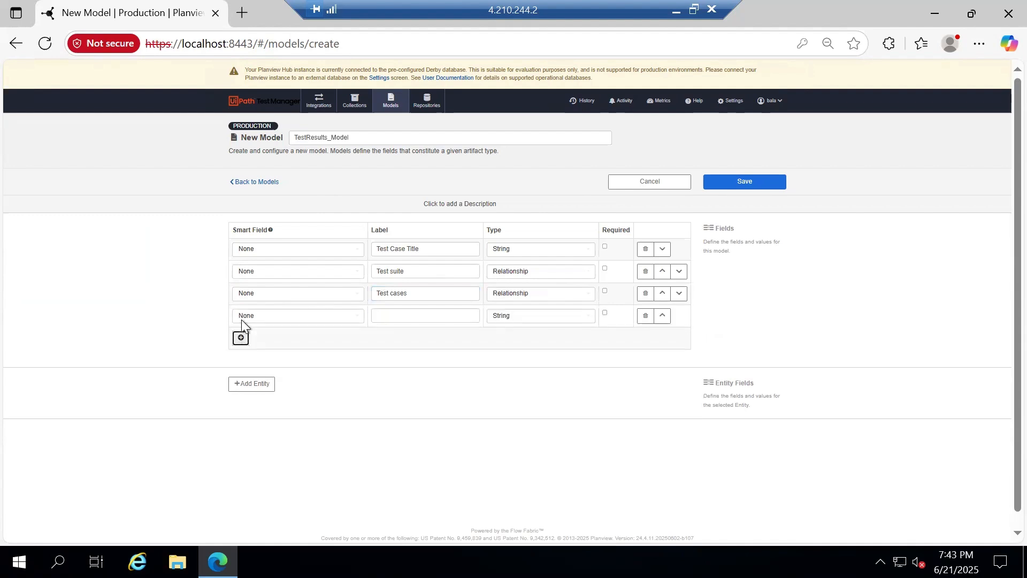
left_click(404, 312)
key("alt+Tab")
left_click(959, 184)
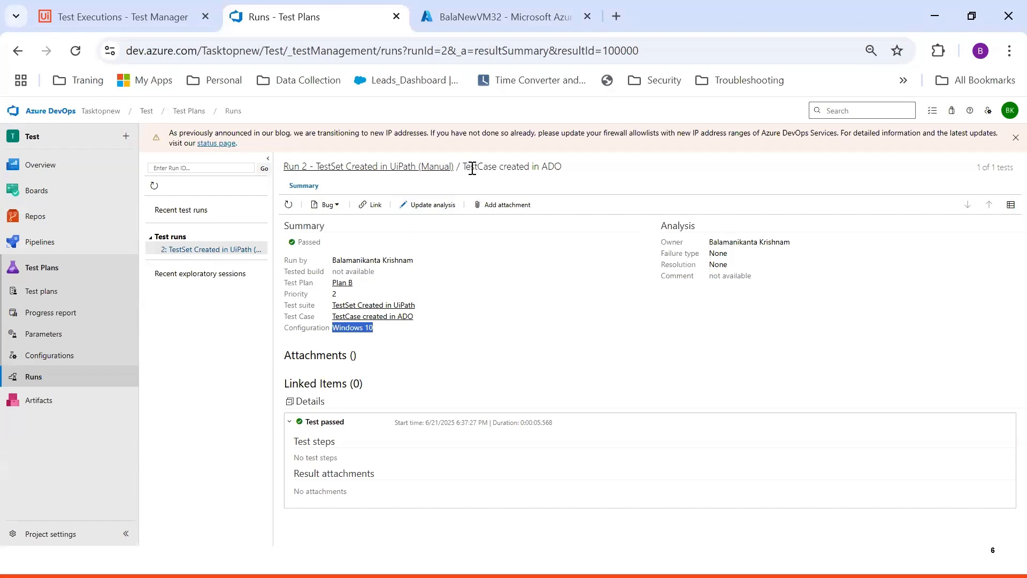
Check the test case and run names, then add 'Test Execution--- Relationship' below Test cases in Notepad
left_click_drag(463, 166, 573, 172)
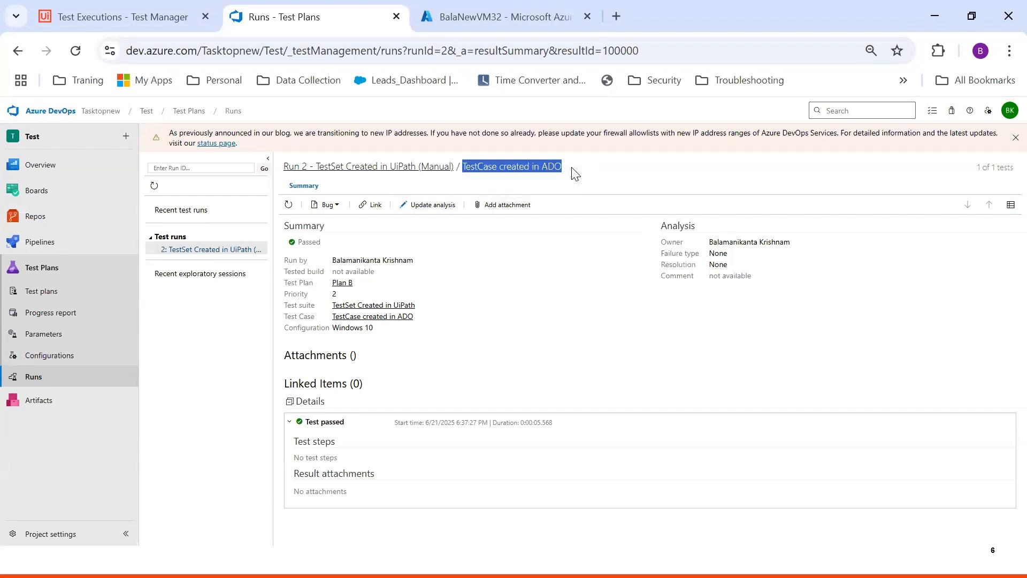
left_click_drag(456, 166, 284, 170)
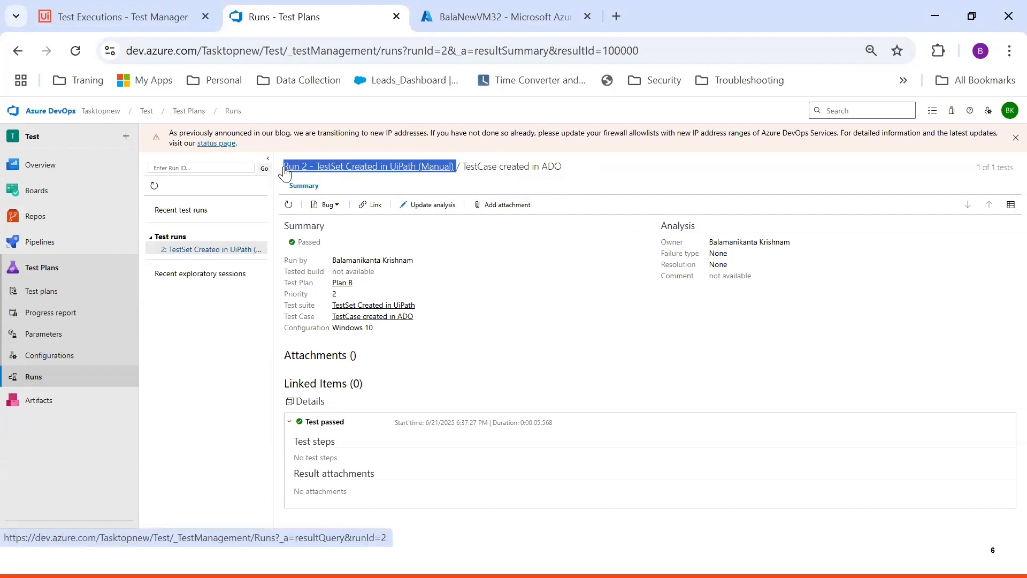
key("super")
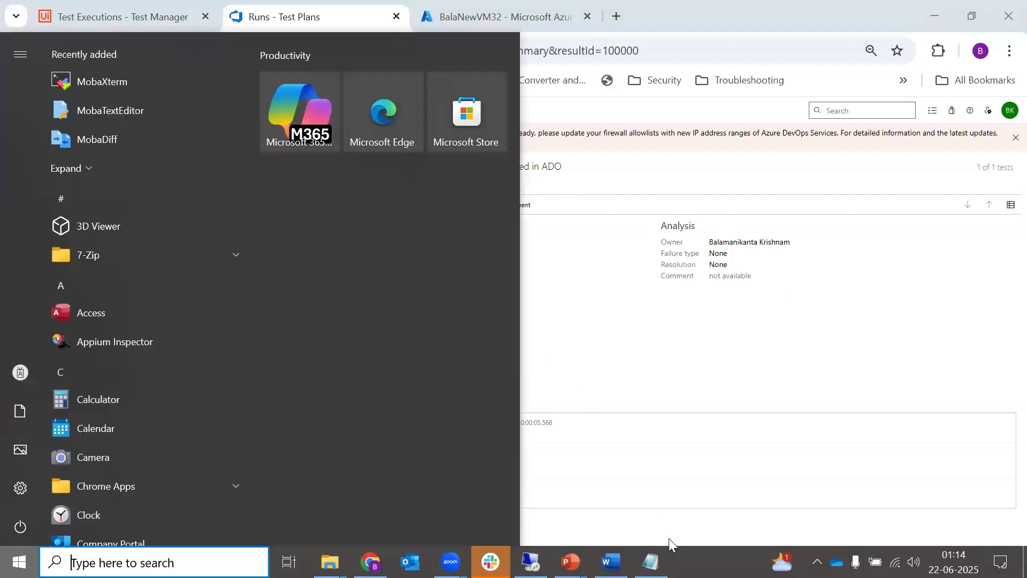
left_click(650, 562)
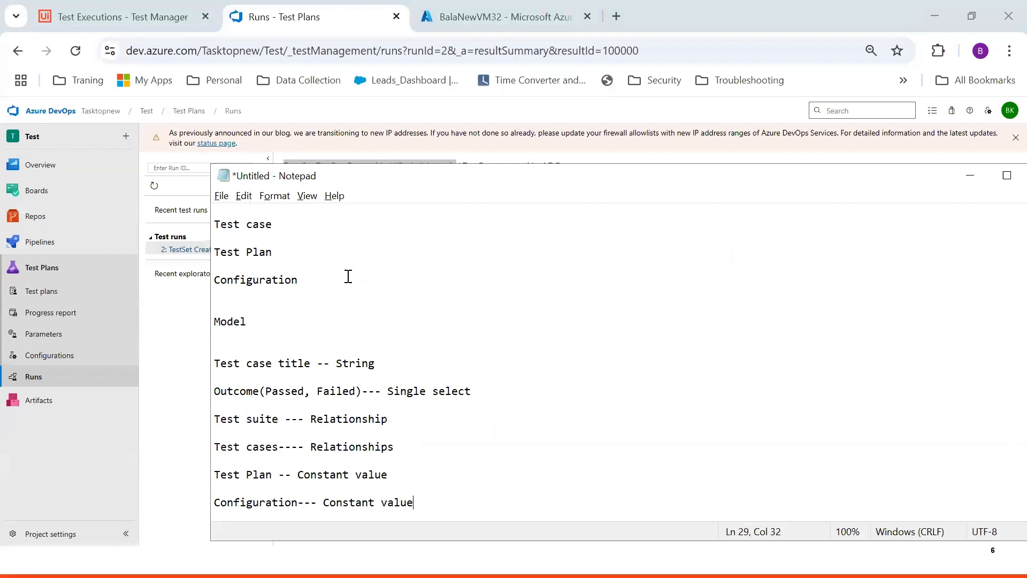
left_click(425, 447)
key("Return")
key("Return")
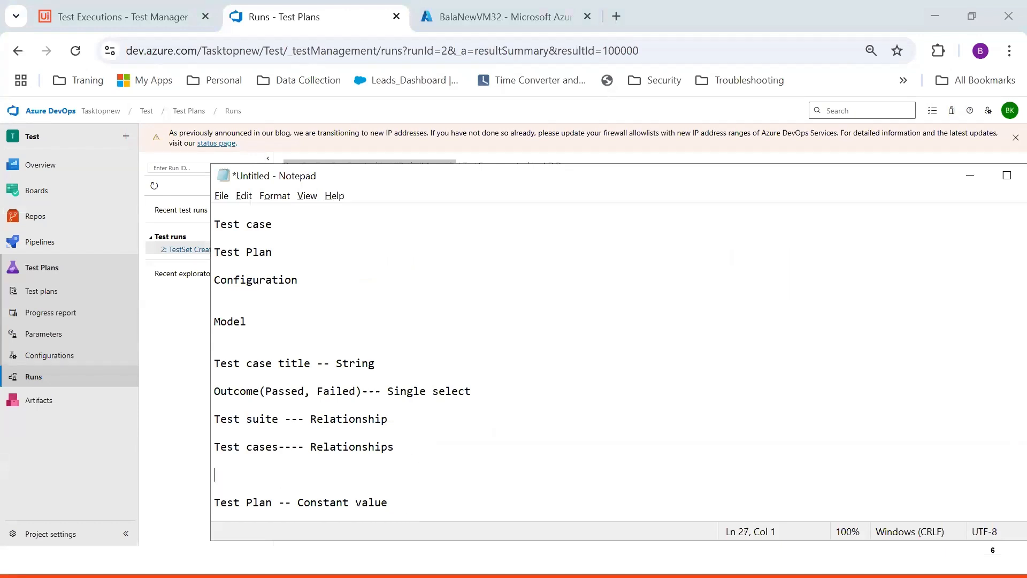
type("Test Execution--- Relationship")
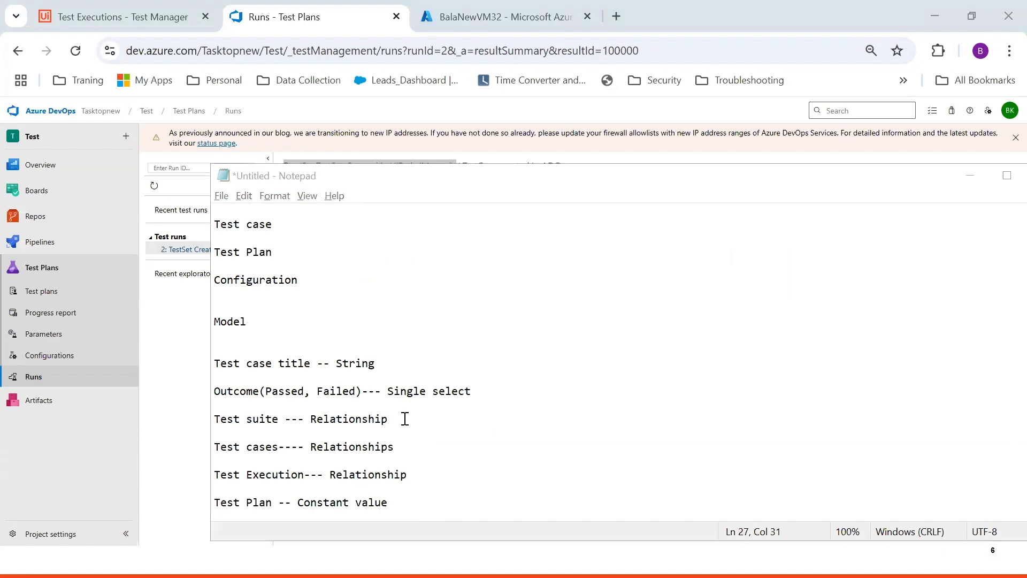
key("alt+Tab")
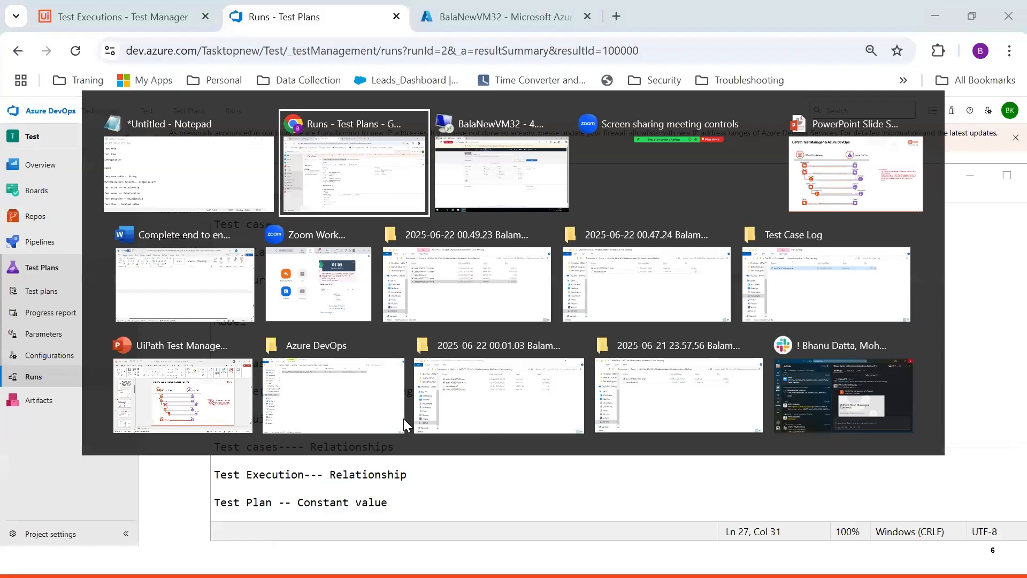
Add a fourth field 'Test Execution' of type Relationship, plus a blank fifth field
key("alt+Tab")
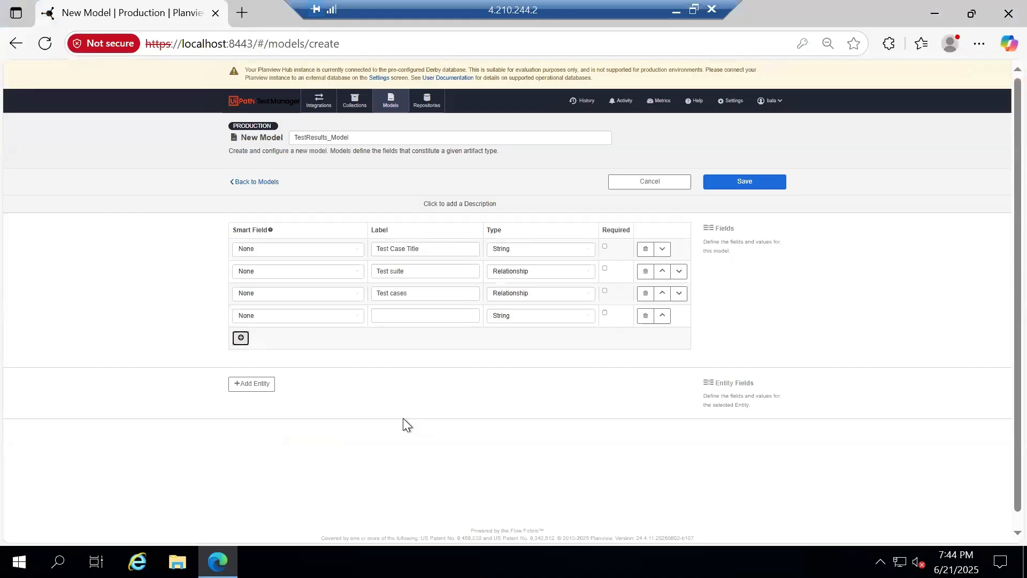
left_click(416, 315)
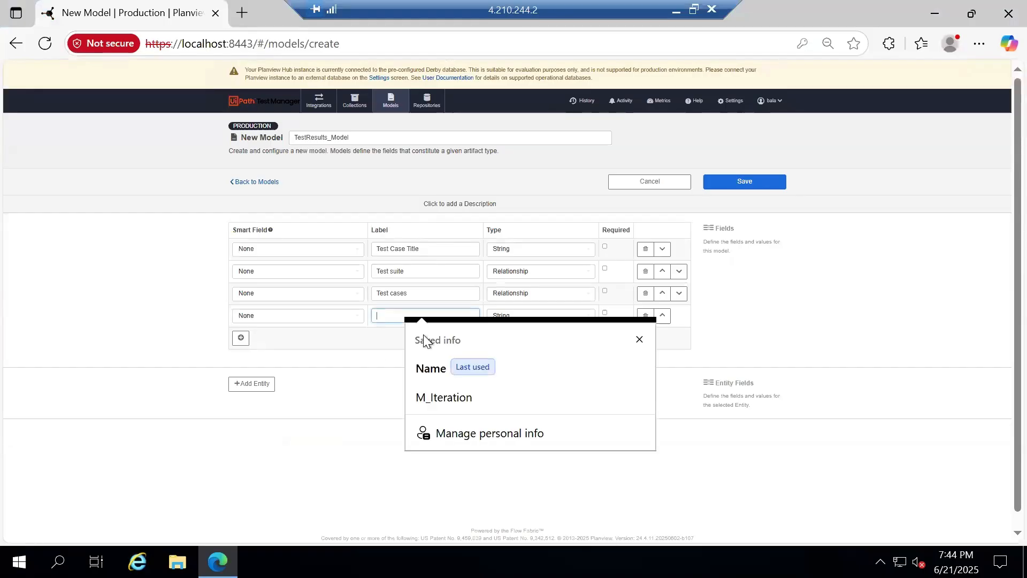
type("Test Exec")
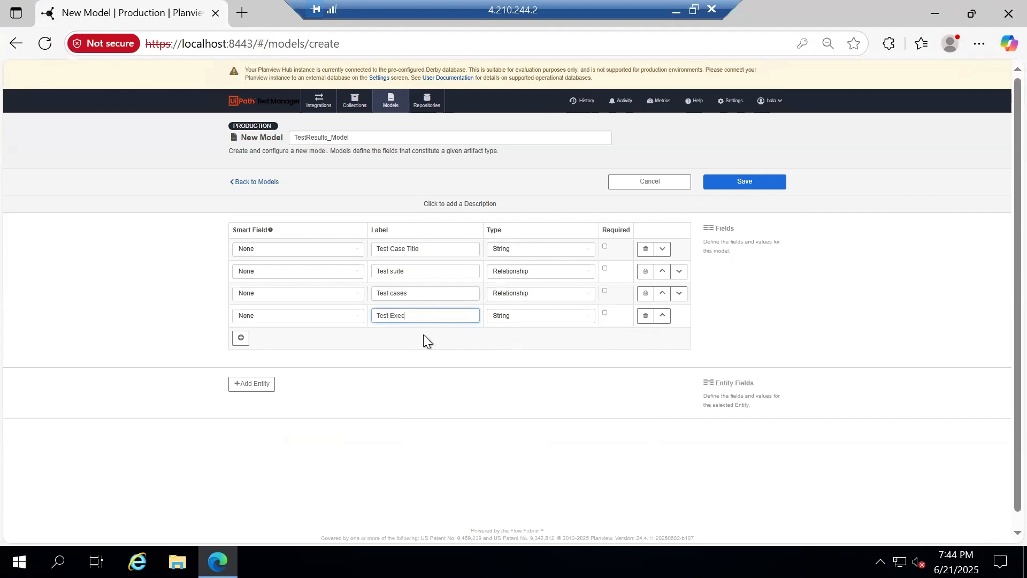
type("ution")
left_click(512, 316)
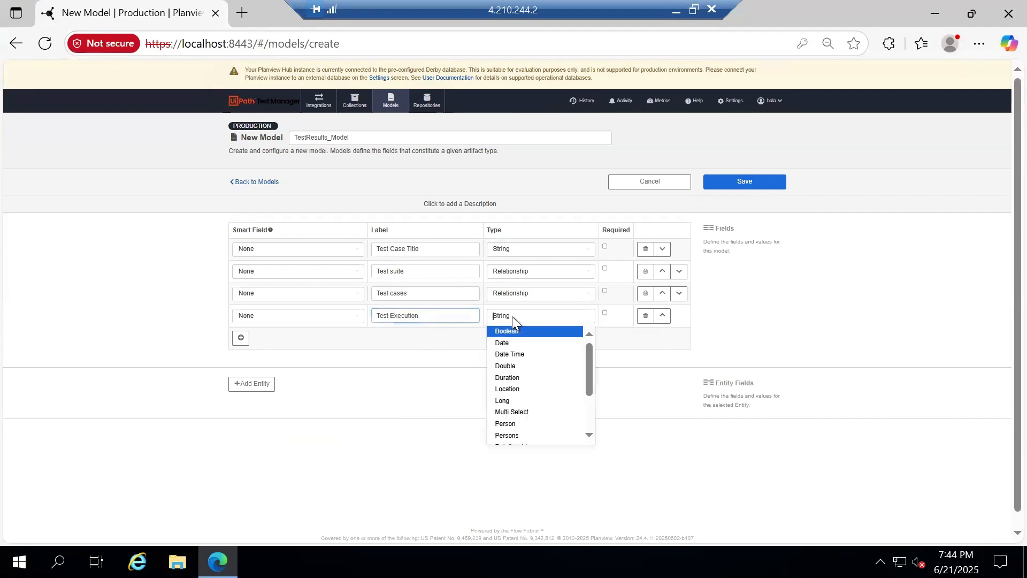
type("re")
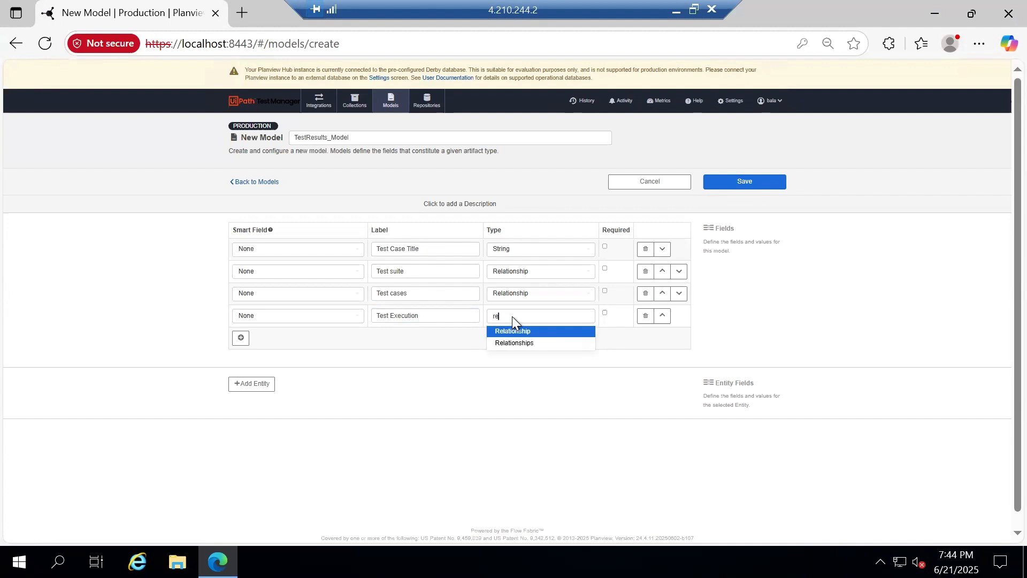
left_click(524, 330)
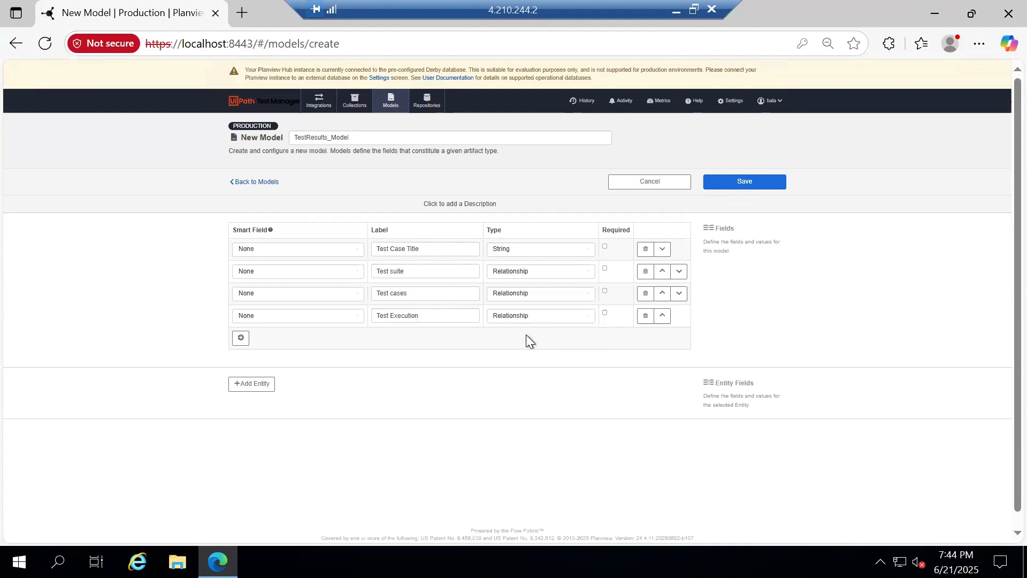
left_click(241, 339)
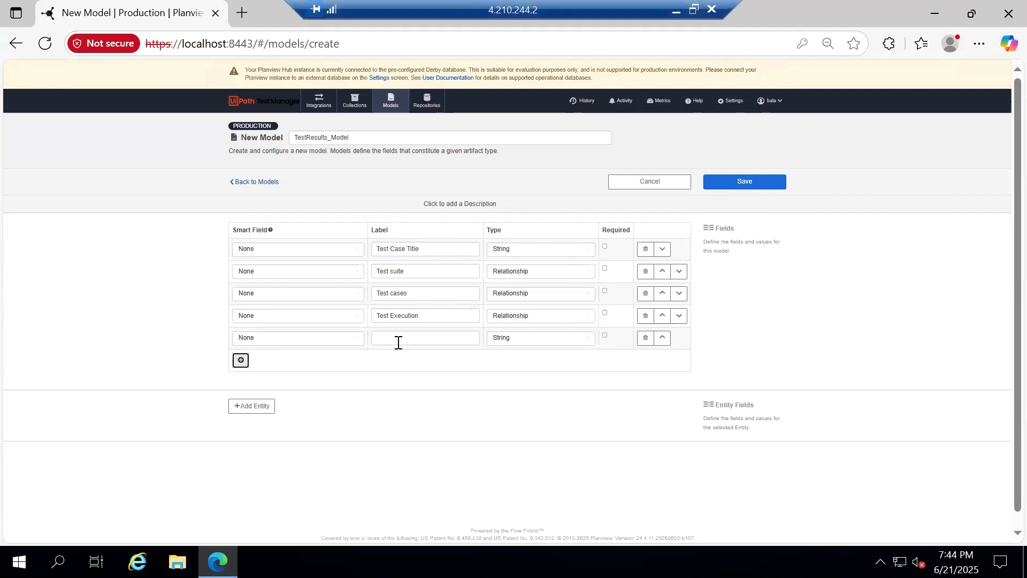
left_click(676, 11)
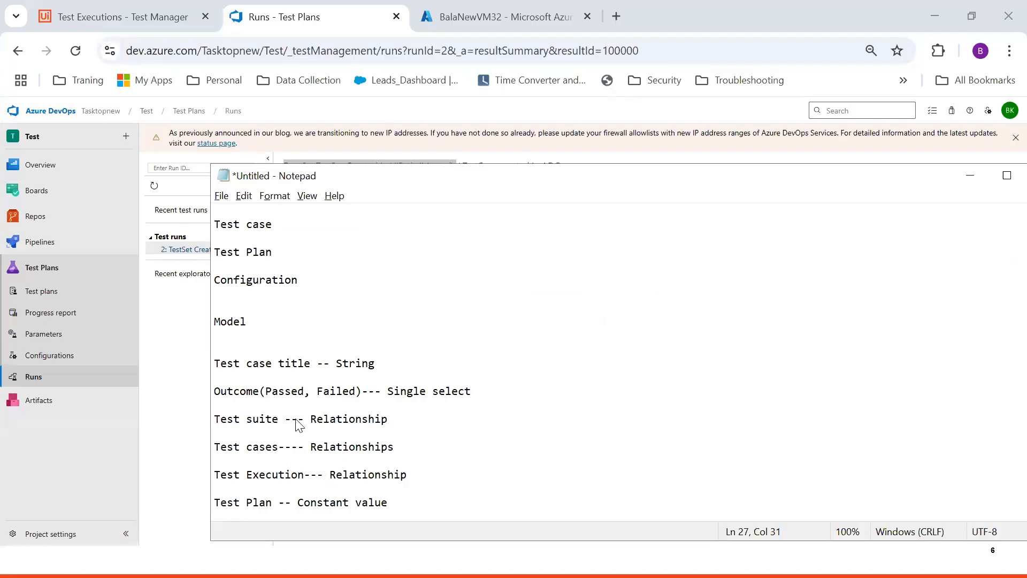
scroll(273, 494, "down", 1)
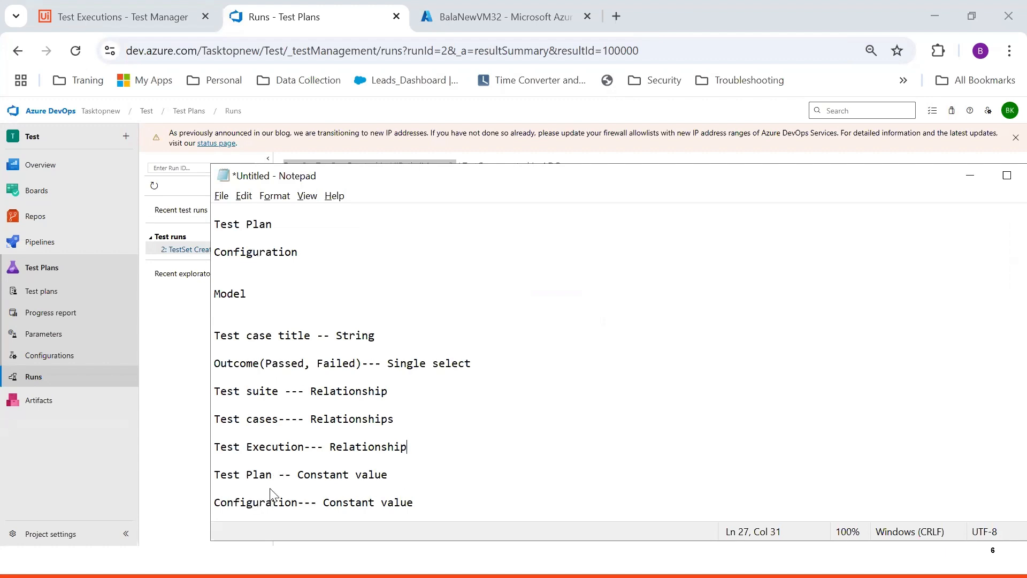
left_click_drag(284, 474, 234, 506)
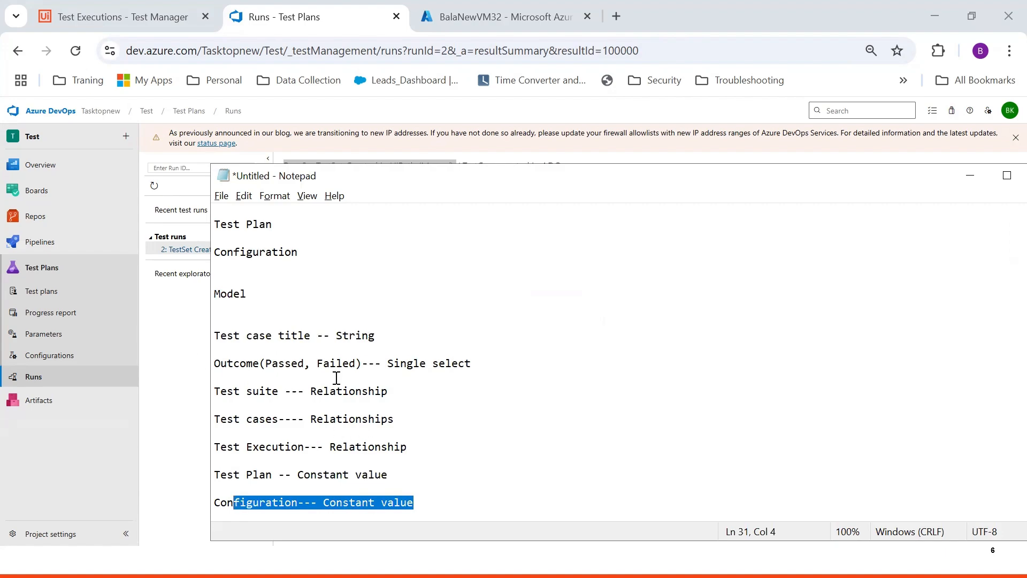
key("alt+Tab")
Label the fifth field 'outcome' and set its type to Single Select
left_click(419, 339)
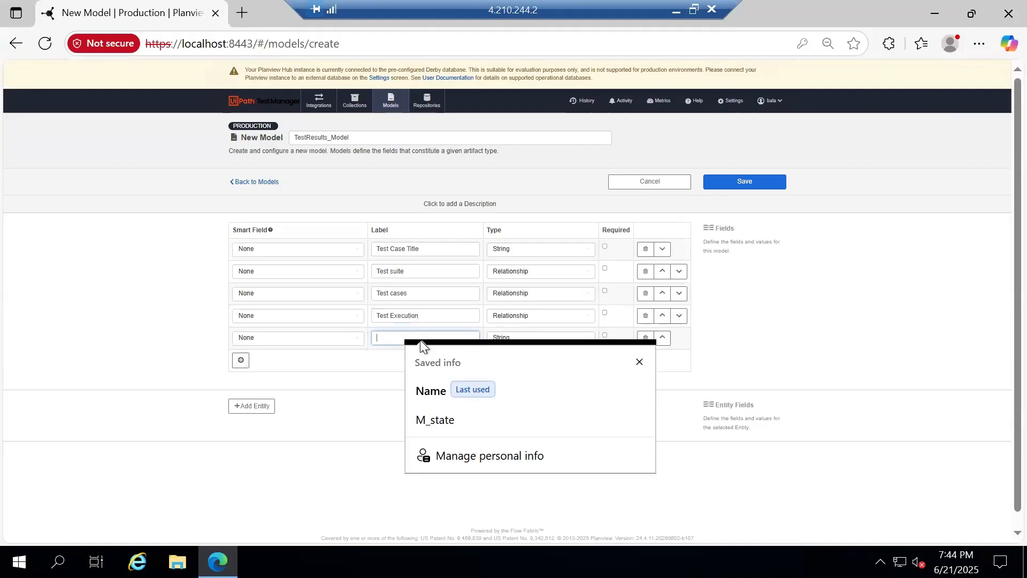
type("outcome")
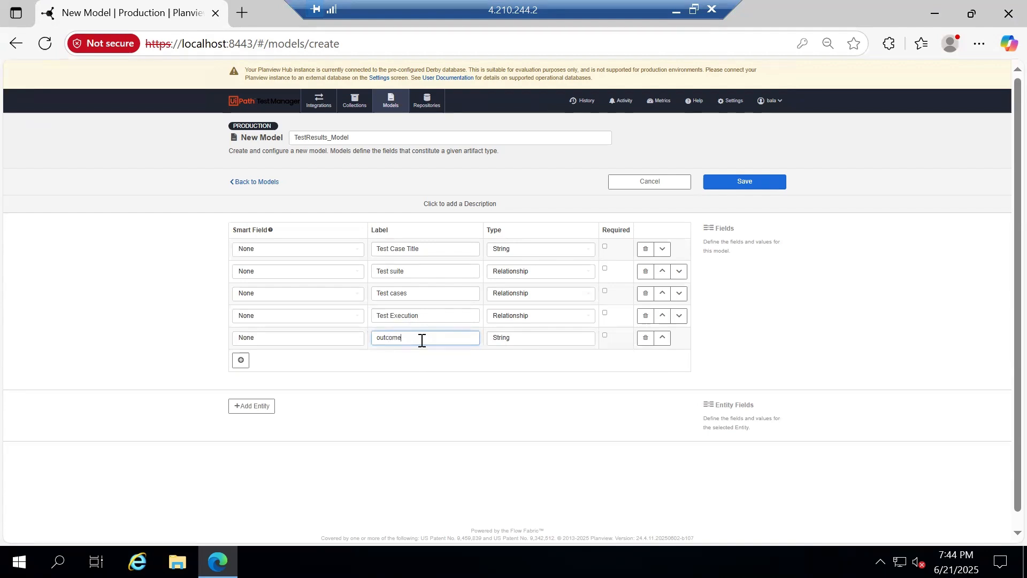
left_click(533, 335)
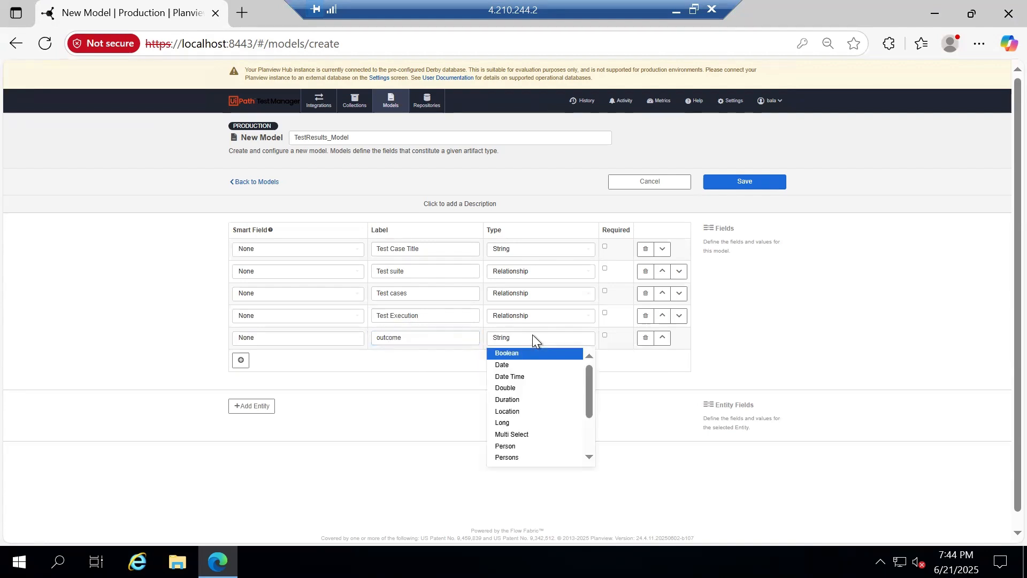
type("singe")
key("BackSpace")
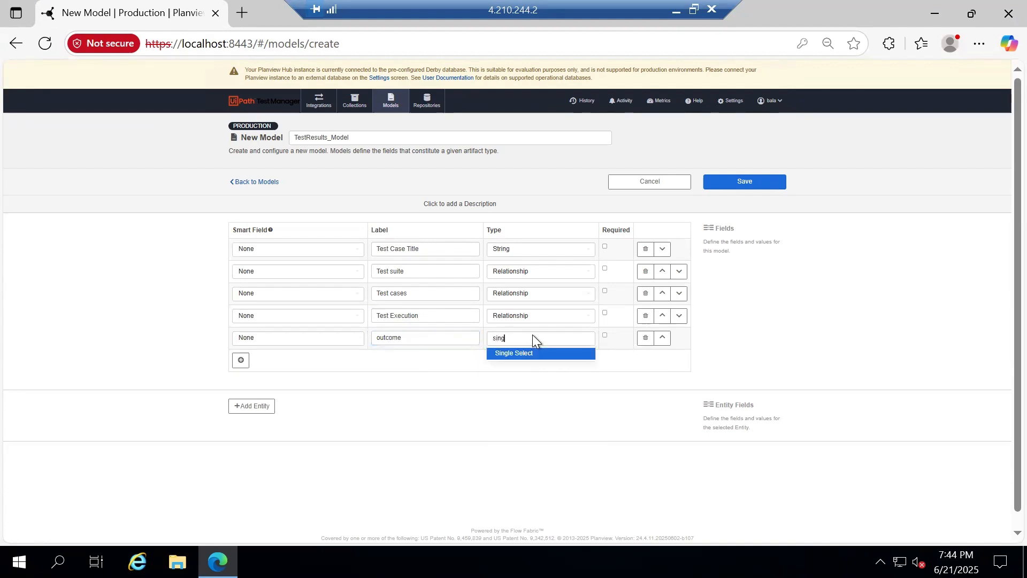
left_click(533, 353)
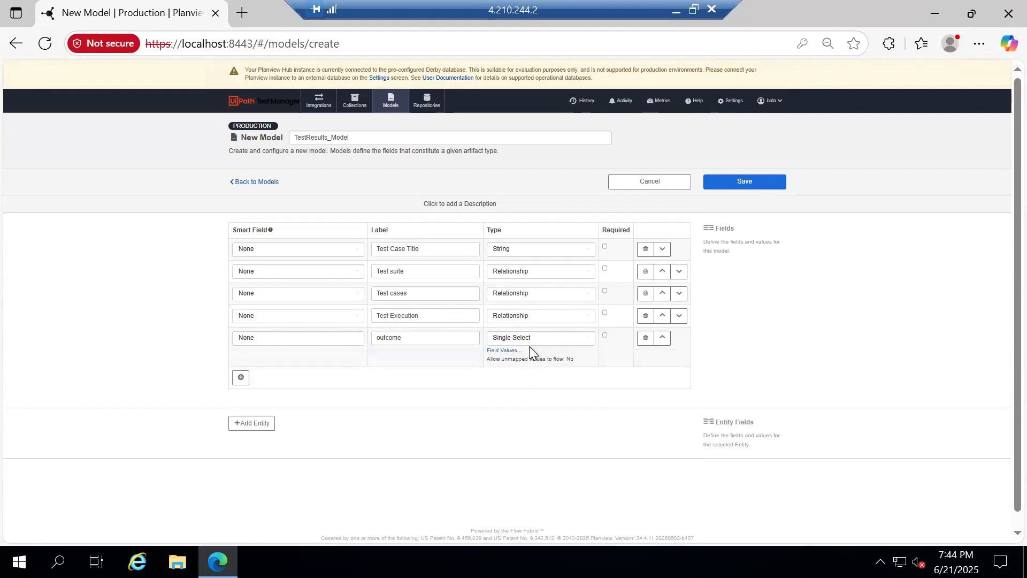
Give outcome the field values Passed and Failed, then save TestResults_Model
left_click(497, 351)
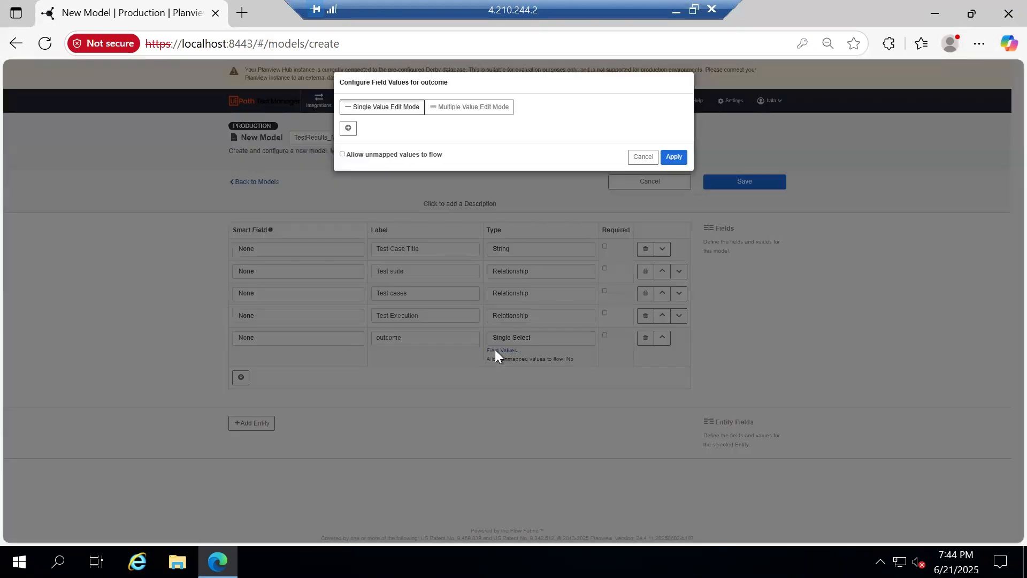
left_click(438, 110)
left_click(406, 135)
type("Pas")
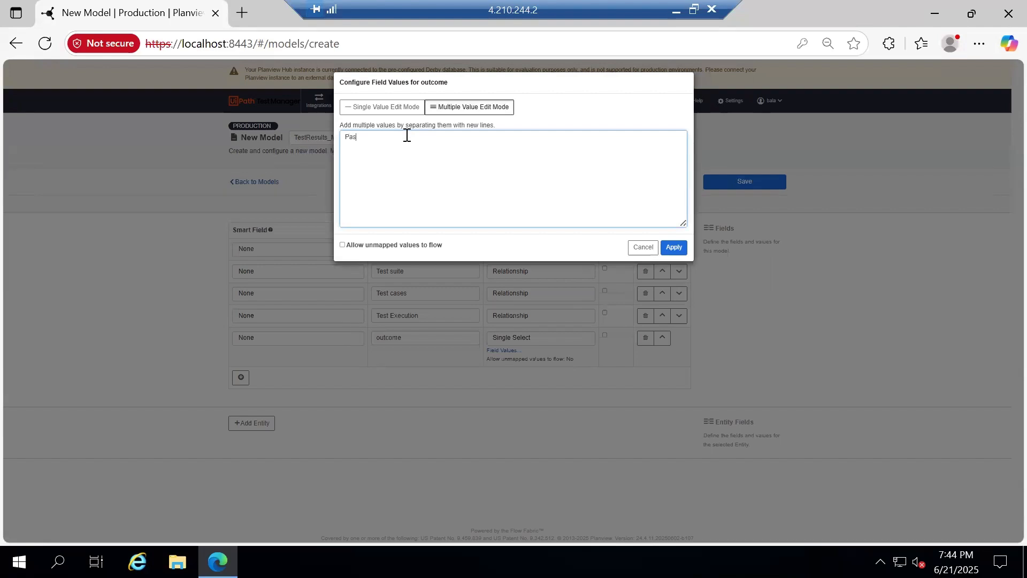
type("sed")
key("Return")
type("Failed")
left_click(675, 247)
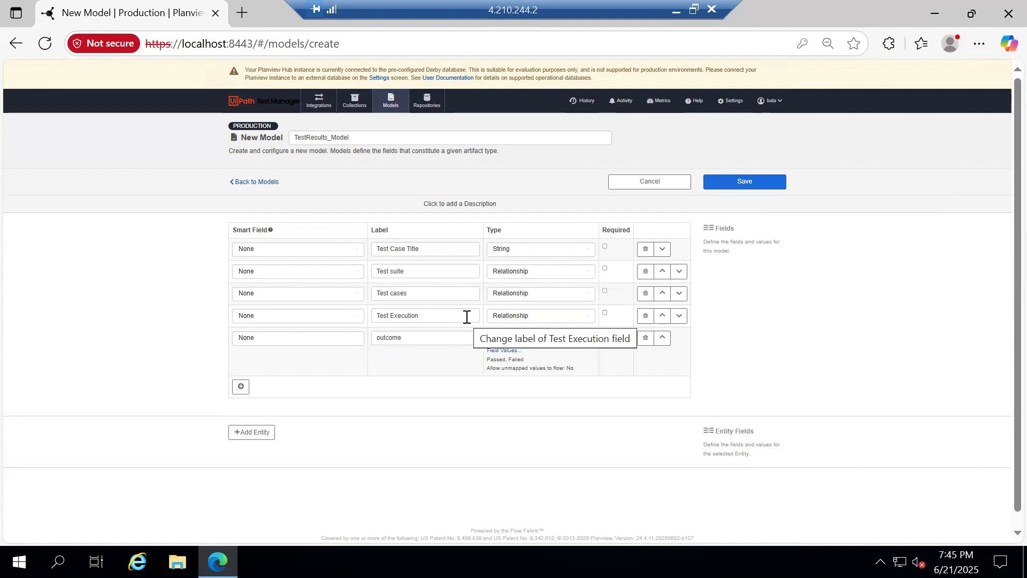
left_click(749, 187)
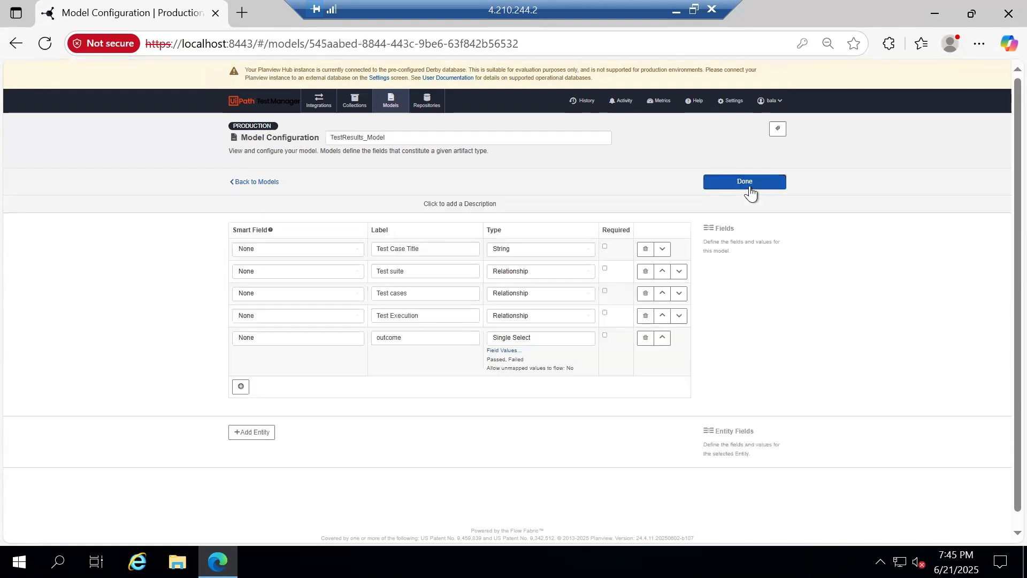
Start a new Work Item Collection from the Collections list
left_click(744, 182)
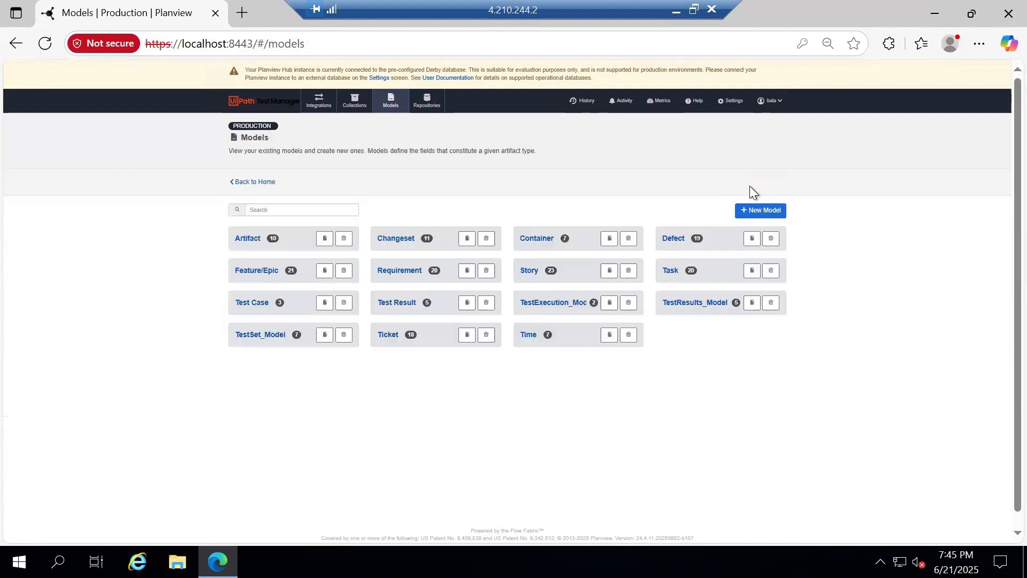
left_click(356, 106)
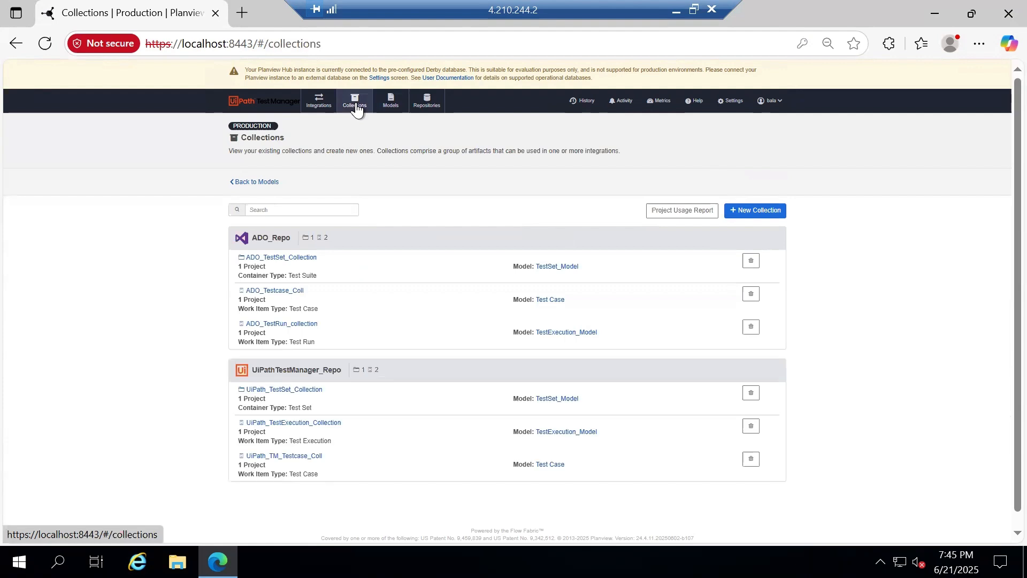
left_click(763, 212)
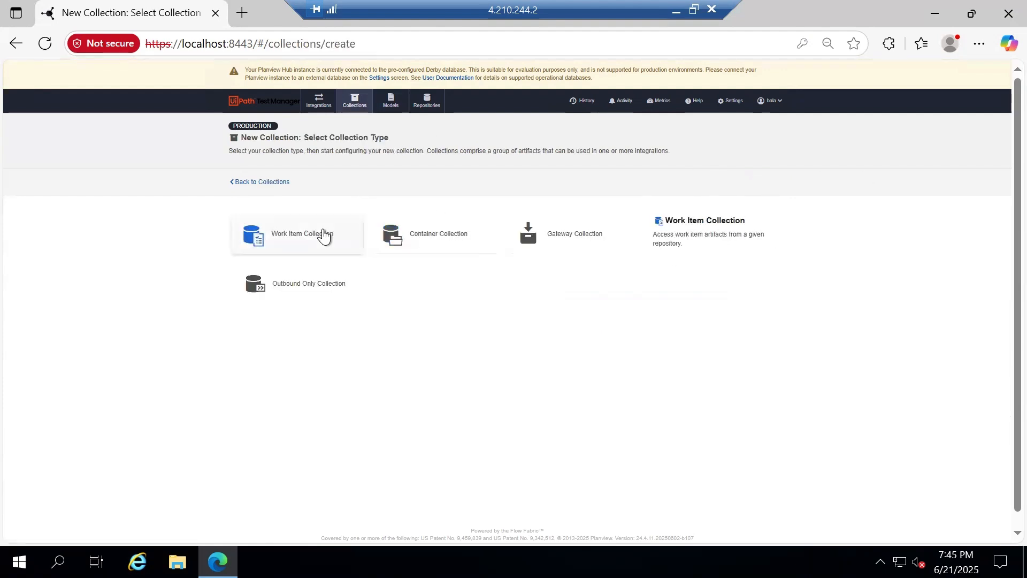
left_click(323, 234)
Name the collection 'Uipath_TestResults_Collection'
left_click(497, 136)
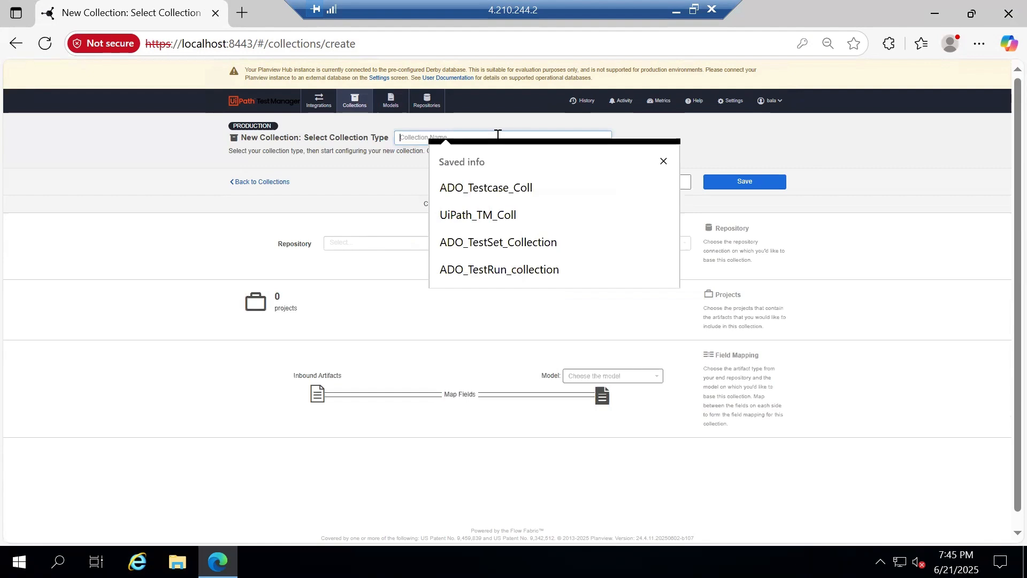
type("Te")
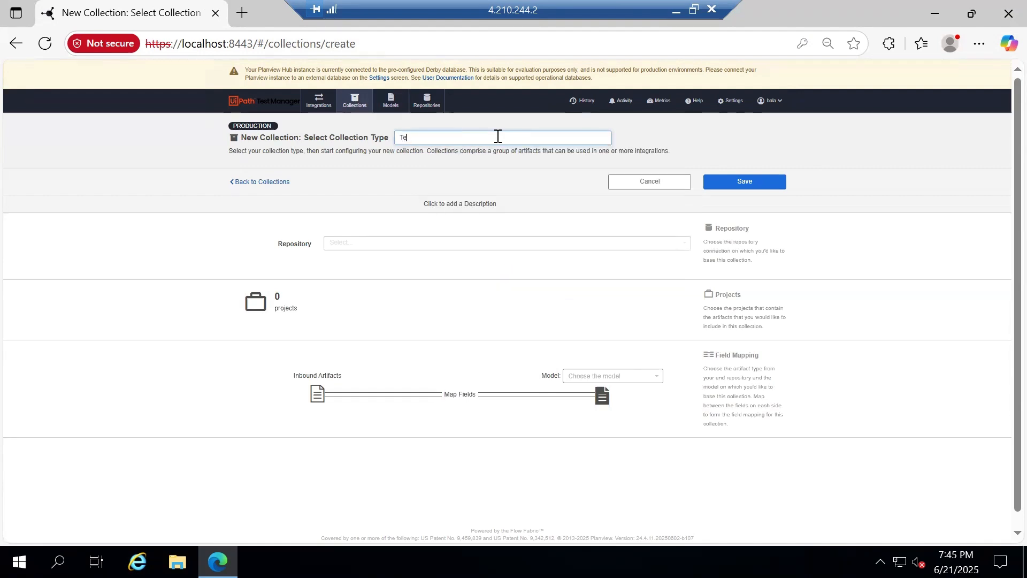
type("stResults_Integr")
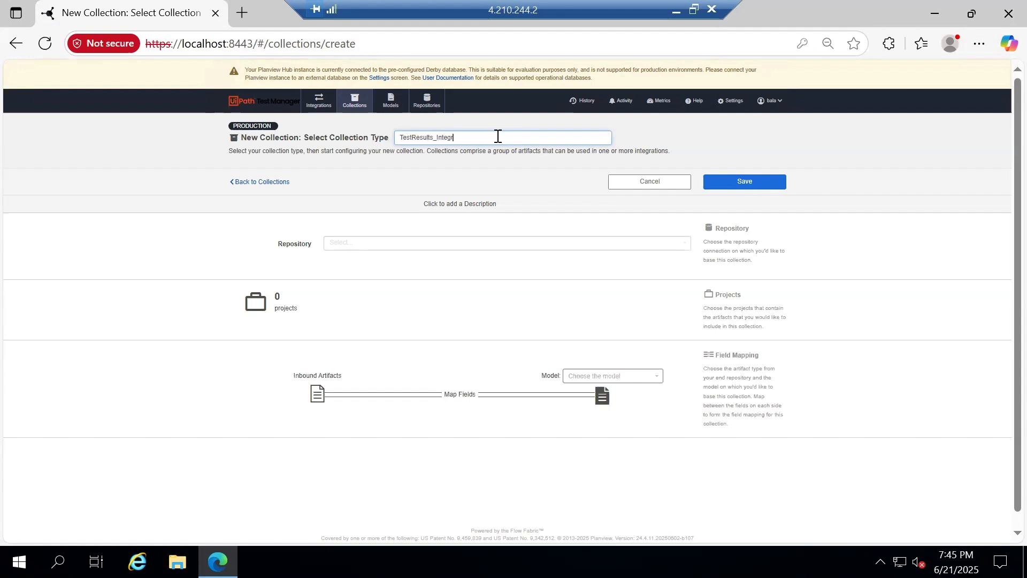
key("BackSpace")
key("BackSpace")
key("BackSpace")
key("BackSpace")
key("BackSpace")
key("BackSpace")
type("Colle")
key("Home")
type("Uipath_")
type("ction")
Set the repository to UiPathTestManager_Repo and add the Tasktop_Training project
left_click(461, 243)
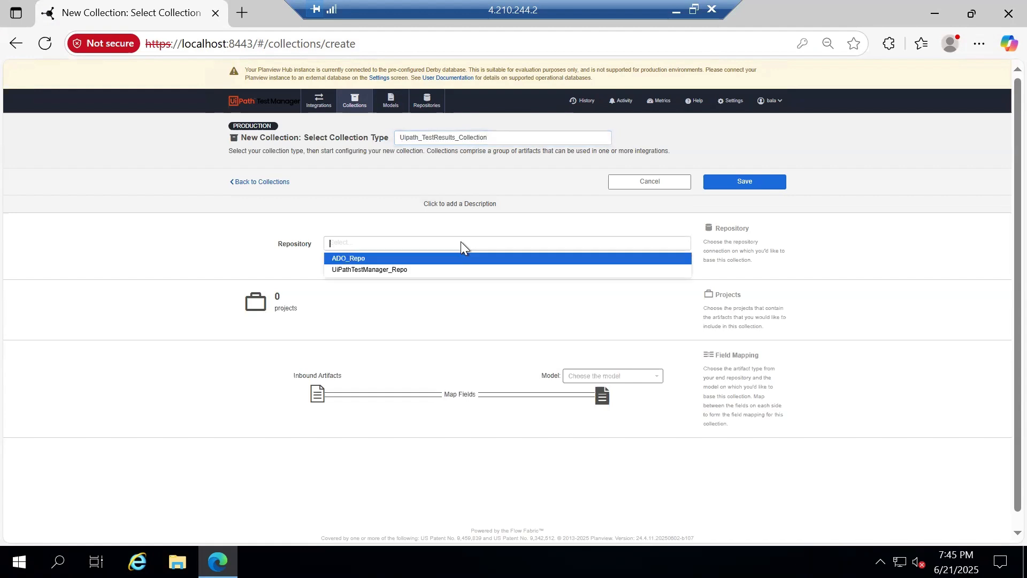
left_click(370, 270)
left_click(358, 311)
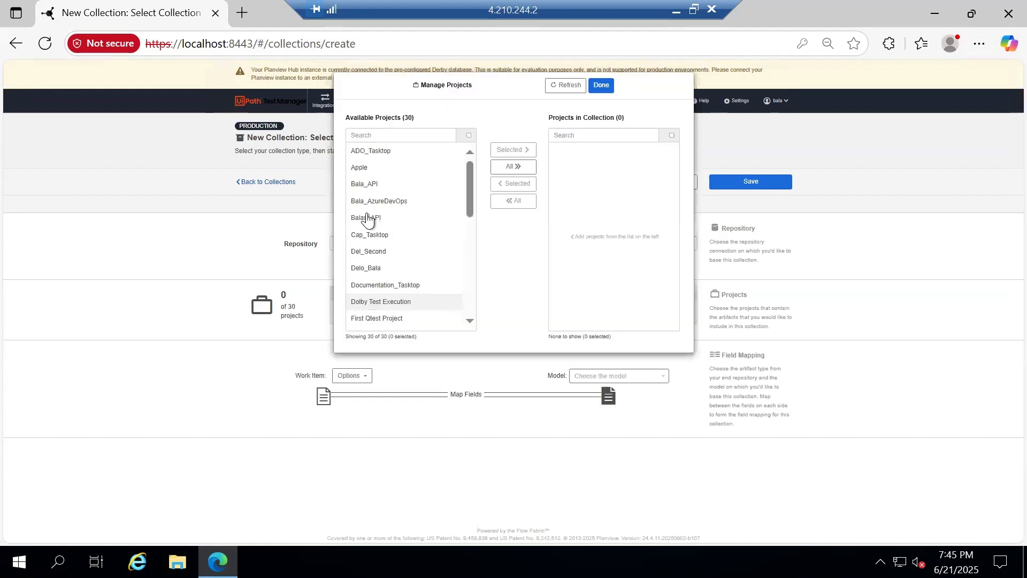
left_click(386, 132)
type("train")
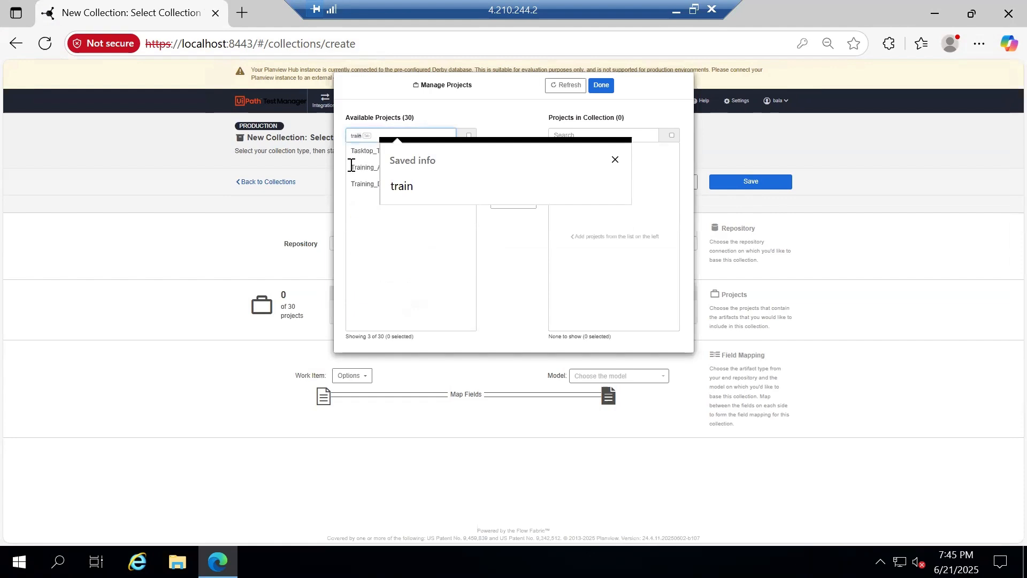
left_click(369, 151)
left_click(513, 150)
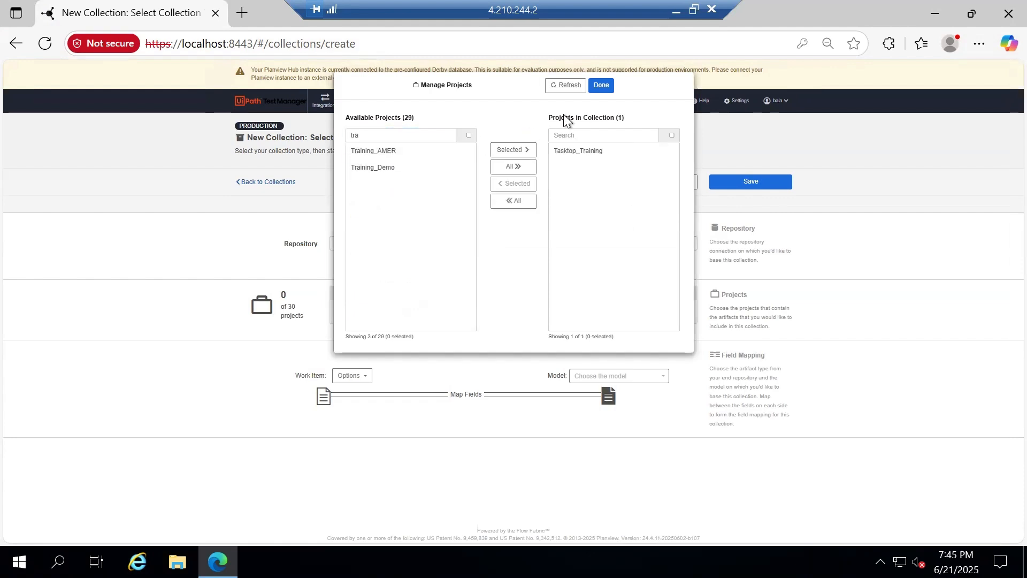
left_click(601, 85)
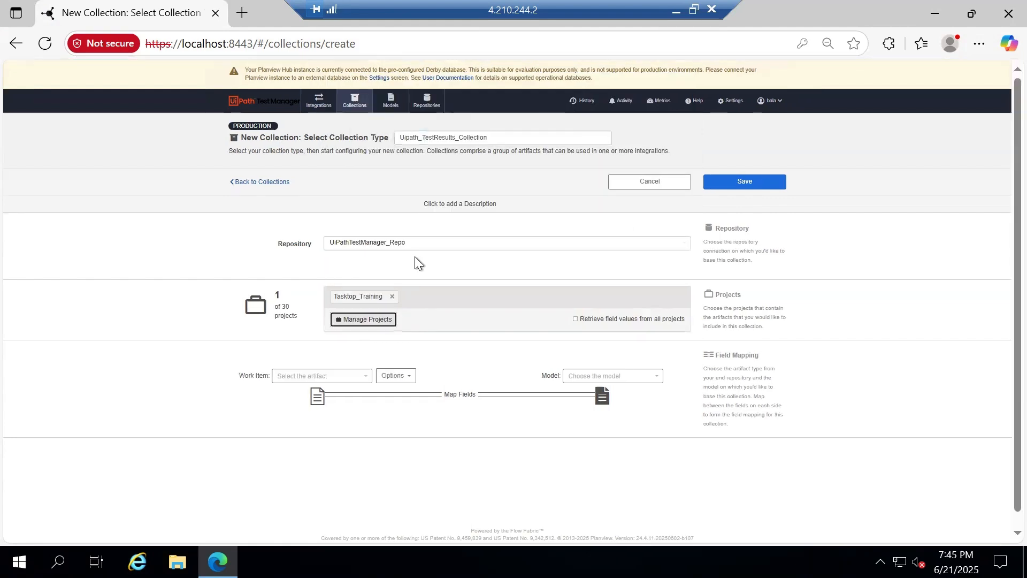
Choose Test Case Log as the work item and TestResults_Model as the model, then save
left_click(326, 375)
scroll(328, 423, "down", 1)
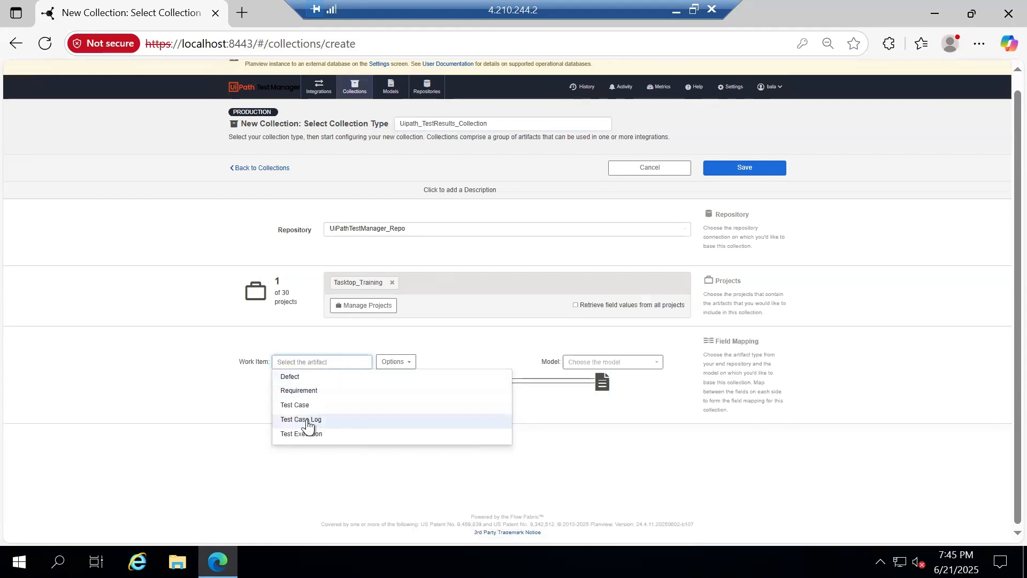
left_click(306, 418)
left_click(642, 369)
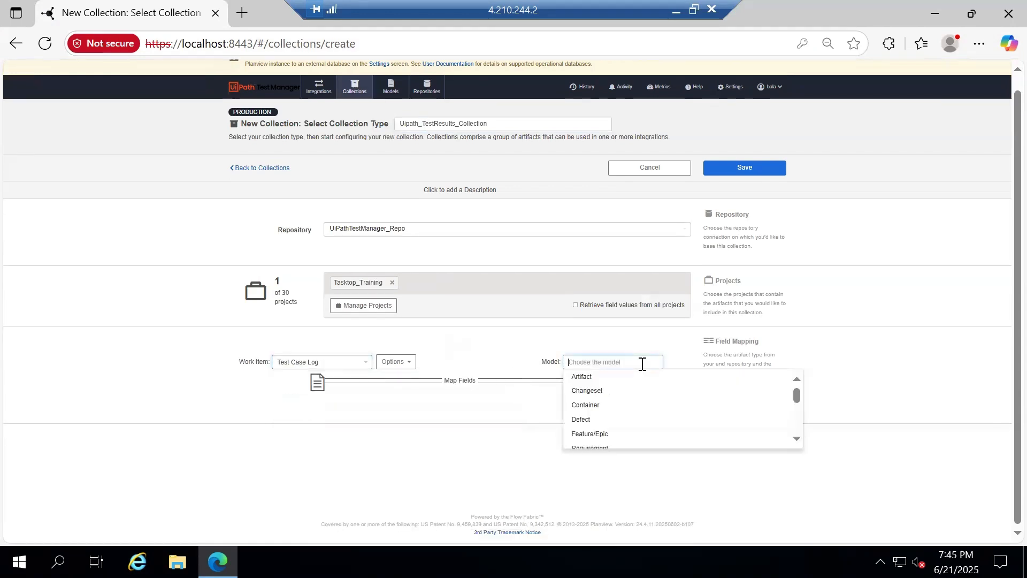
type("test")
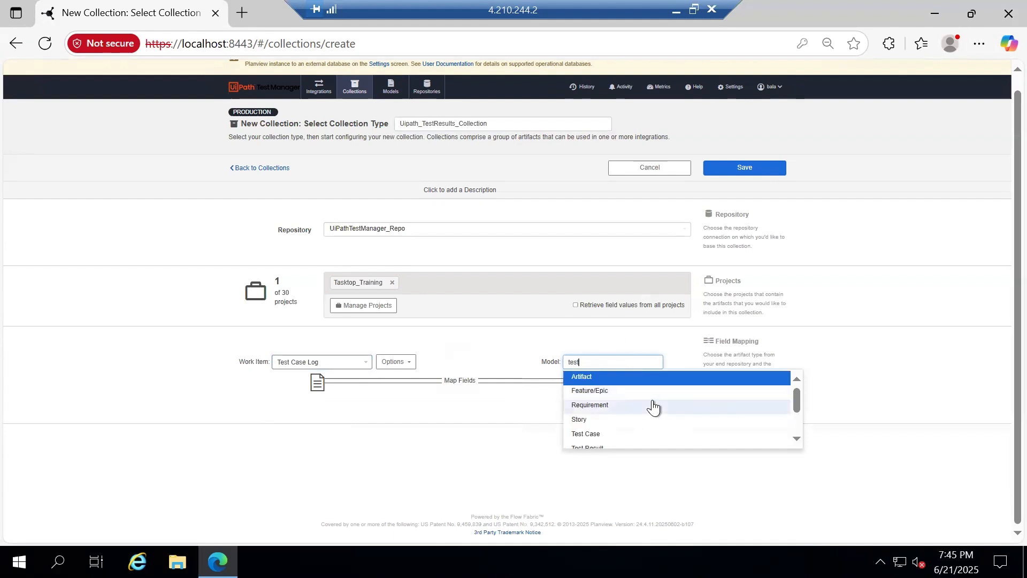
scroll(652, 407, "down", 2)
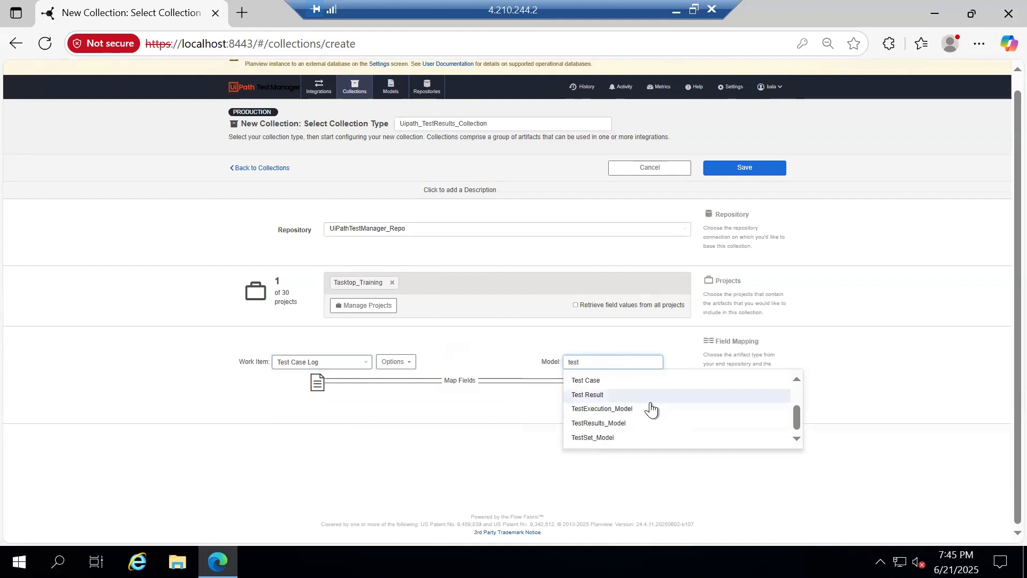
left_click(608, 424)
left_click(743, 169)
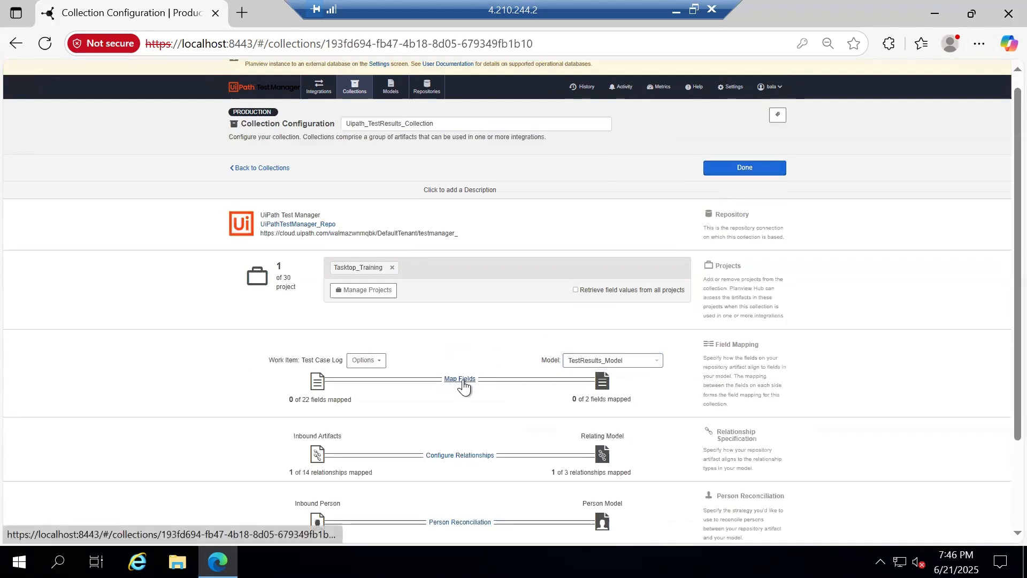
left_click(463, 380)
Connect the Test Case Log Result field to the model's outcome field and view its value mapping
left_click(355, 289)
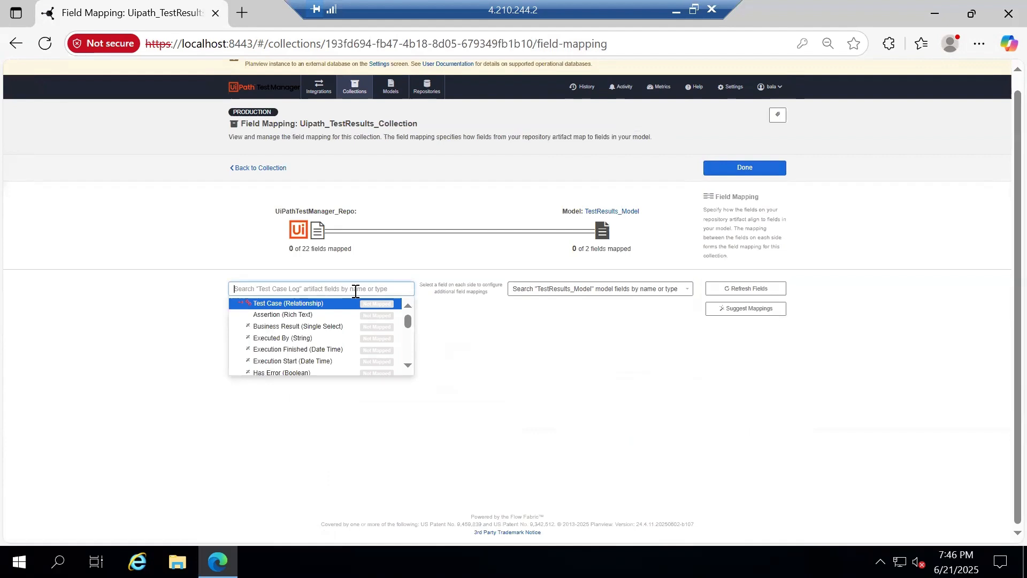
type("resu")
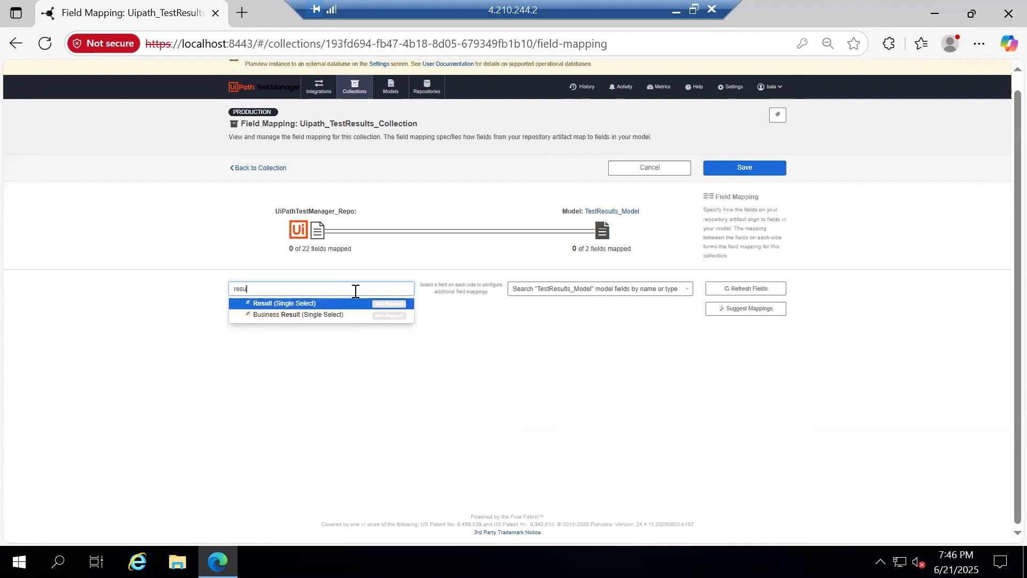
left_click(284, 303)
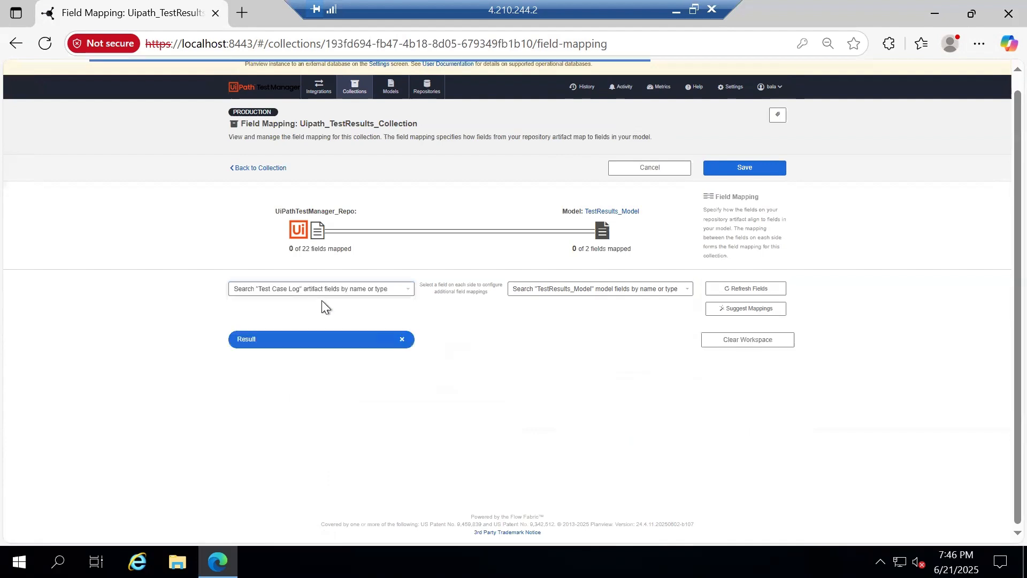
left_click(601, 288)
left_click(569, 328)
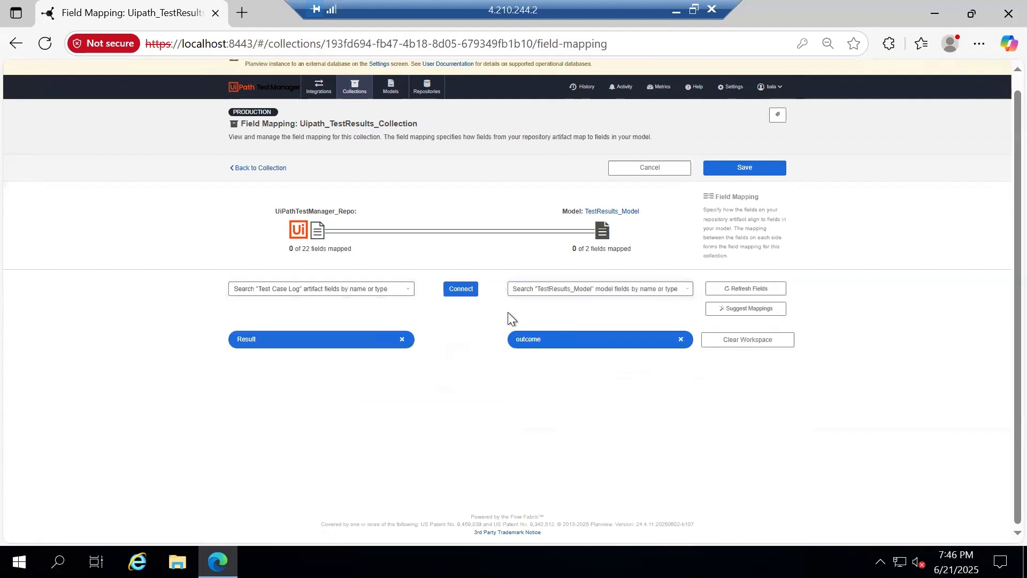
left_click(461, 288)
left_click(727, 360)
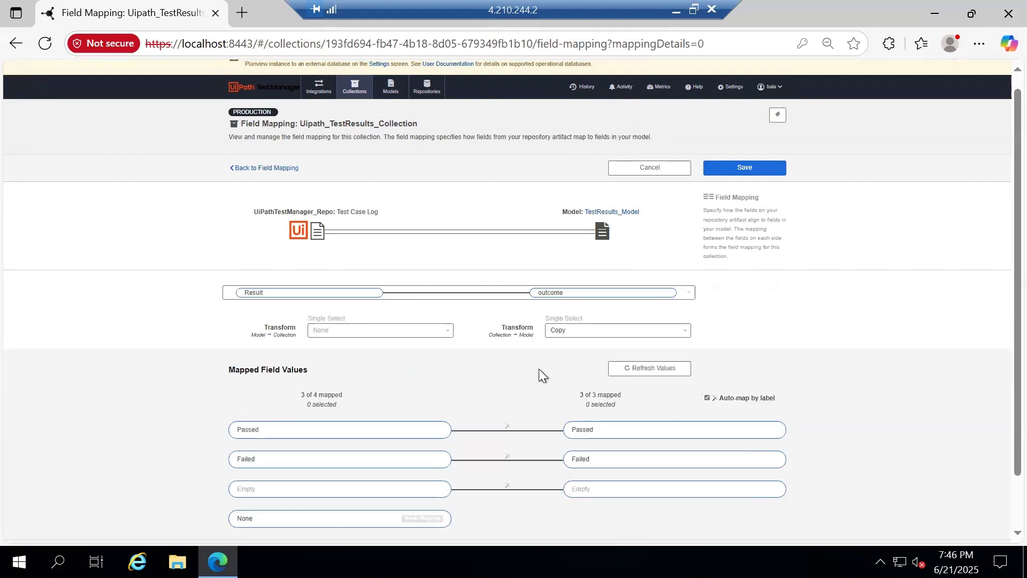
Link the Result values Passed, Failed and Empty to the matching outcome values
left_click(408, 430)
left_click(621, 432)
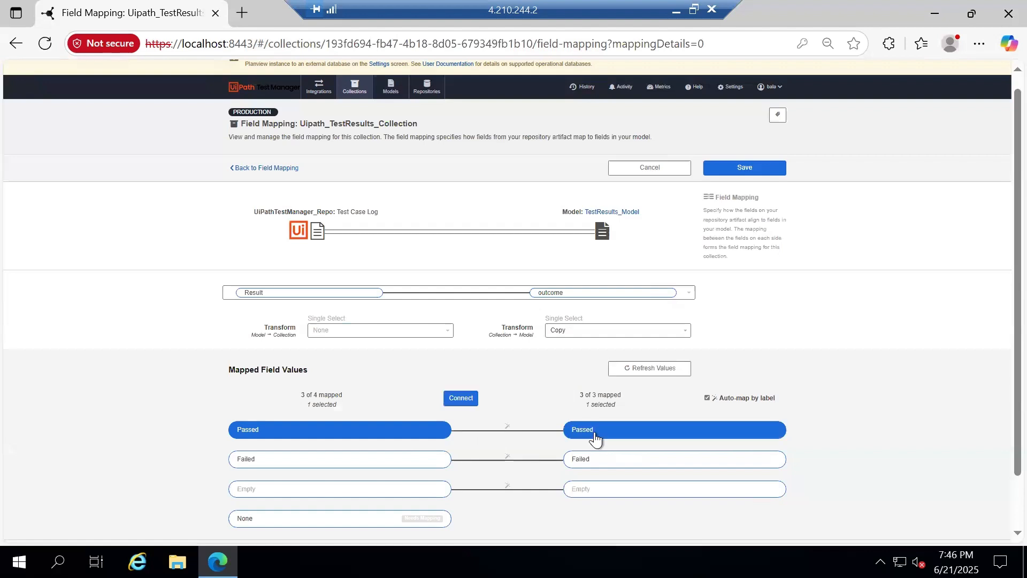
left_click(470, 402)
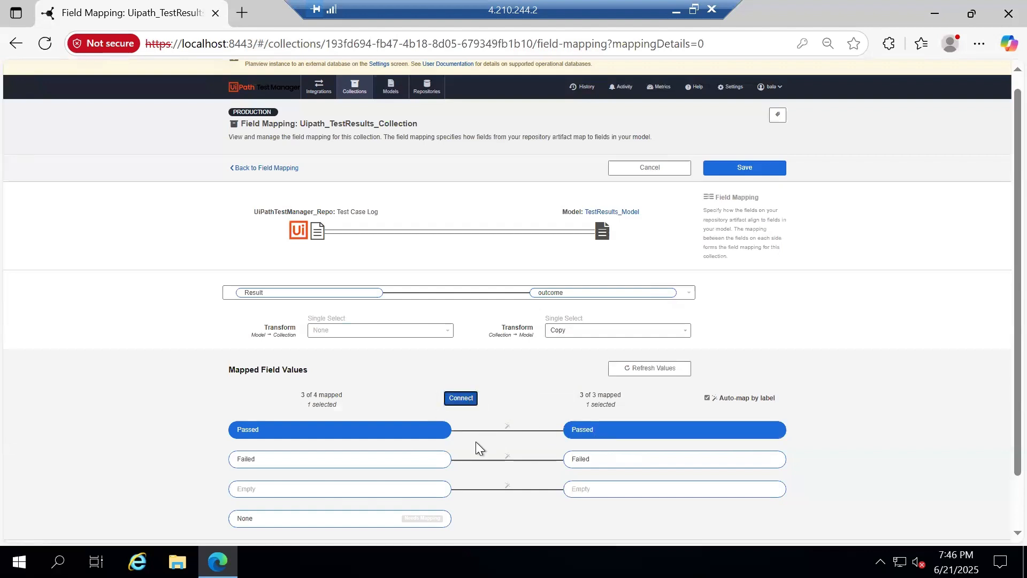
left_click(383, 460)
left_click(557, 469)
left_click(473, 400)
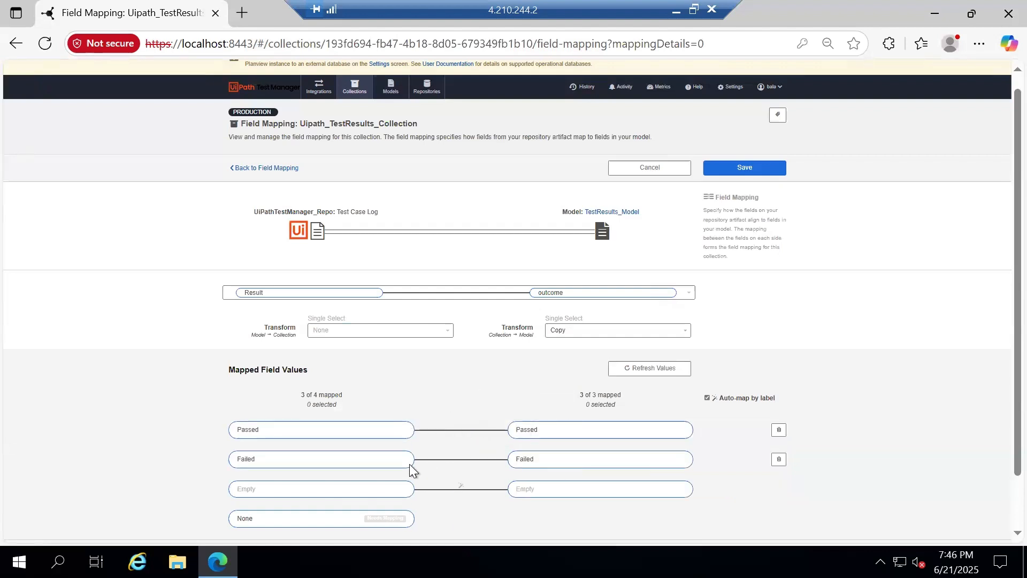
left_click(382, 497)
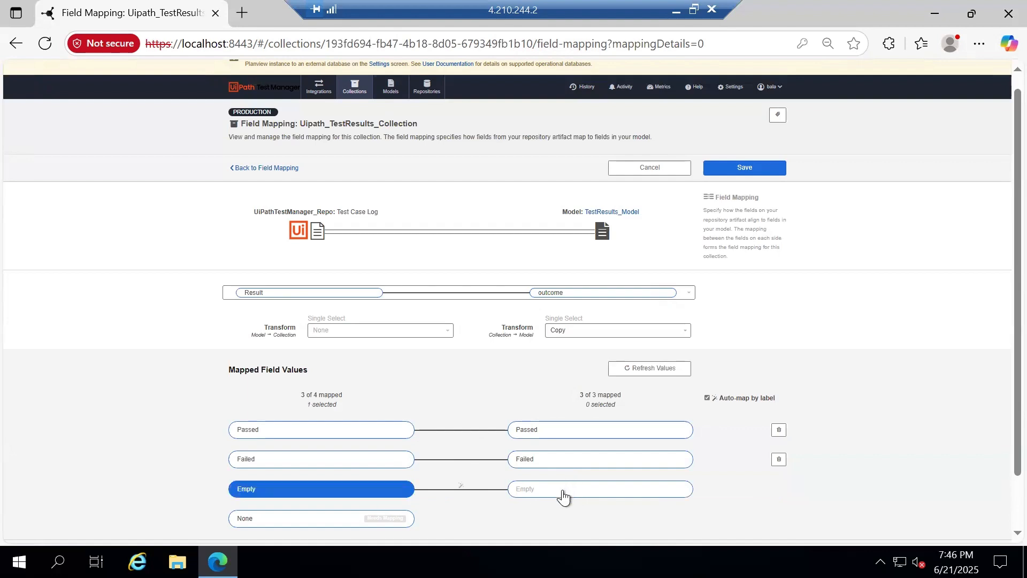
left_click(563, 491)
left_click(461, 399)
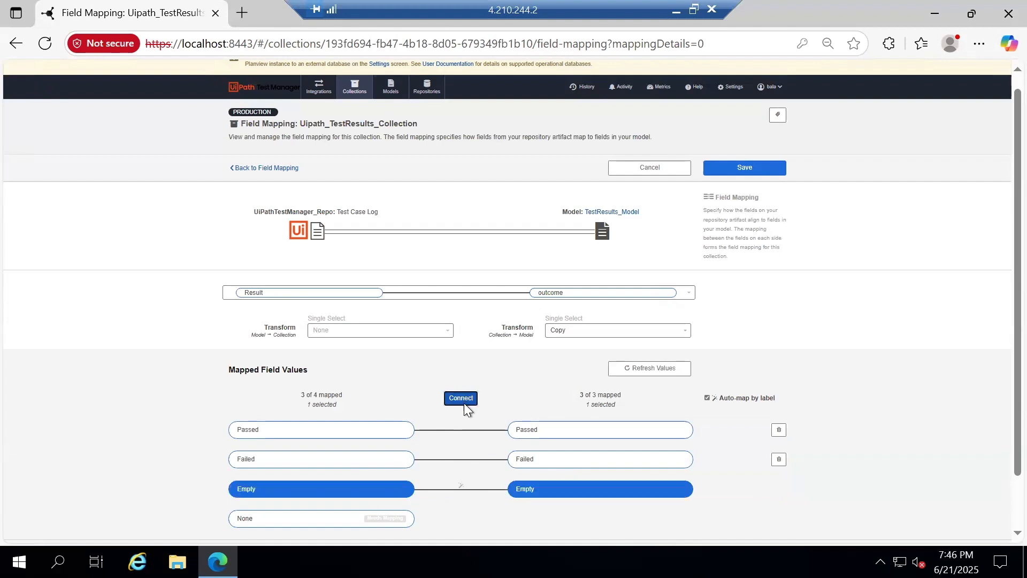
Map the None result value to Empty and save the value mappings
left_click(393, 520)
left_click(557, 494)
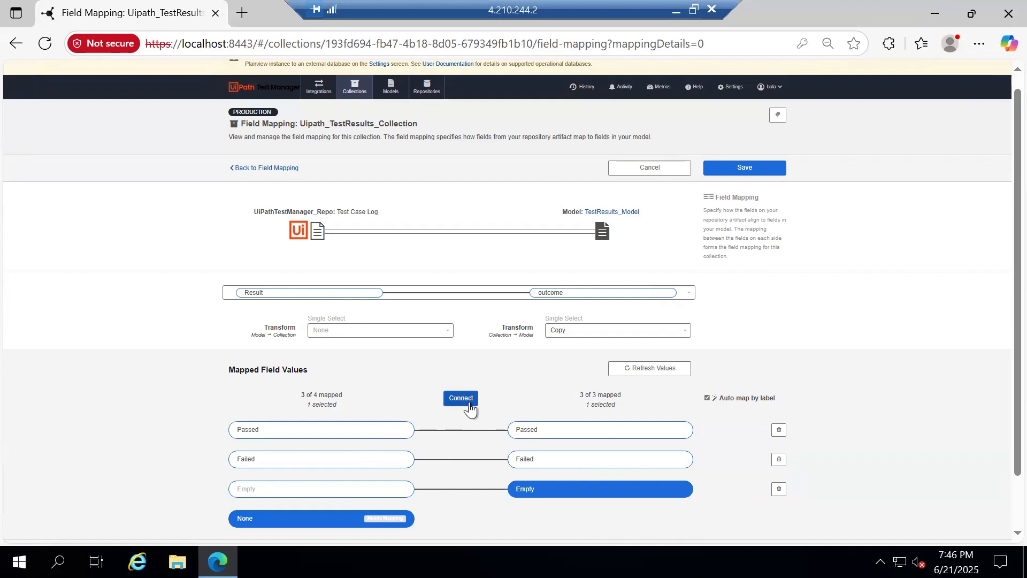
left_click(468, 405)
left_click(753, 162)
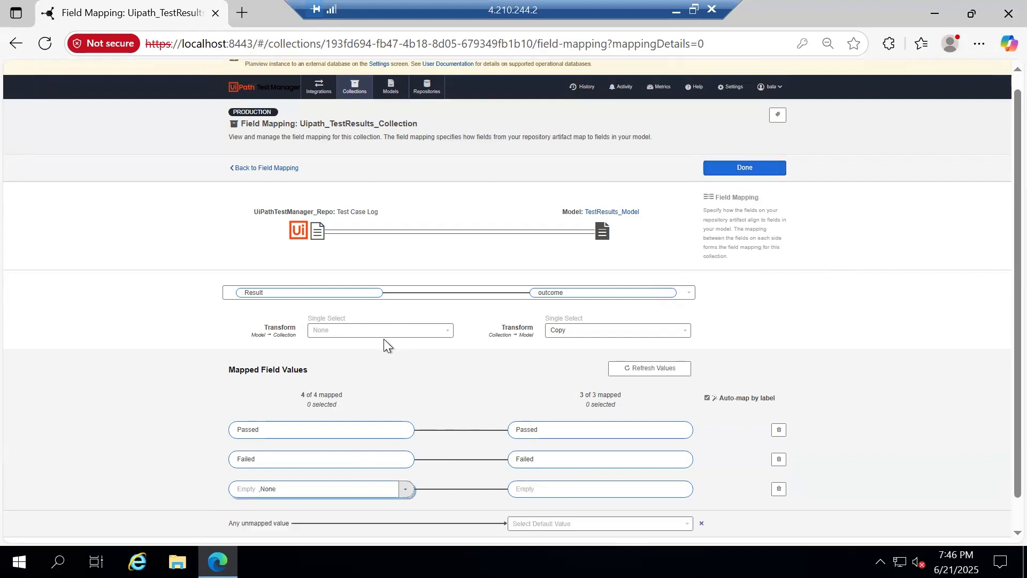
left_click(775, 168)
left_click(394, 290)
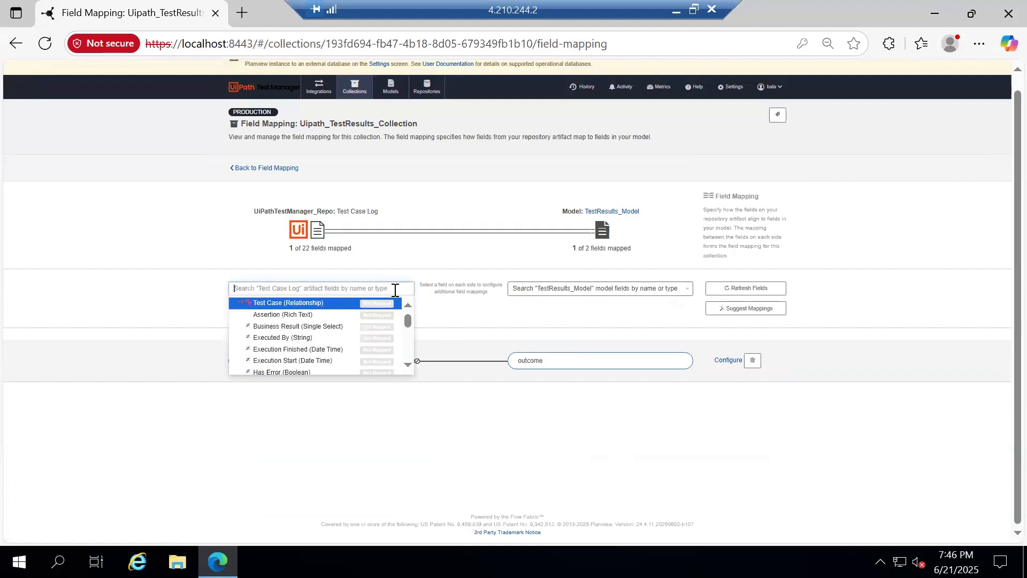
Map the ID field to the model's Test Case Title and save the field mappings
type("id")
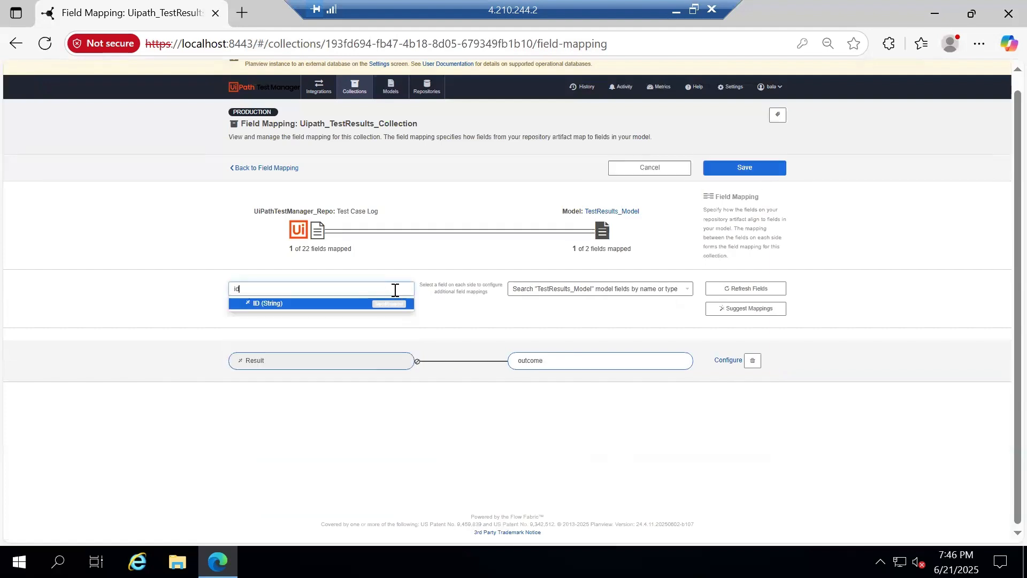
left_click(345, 313)
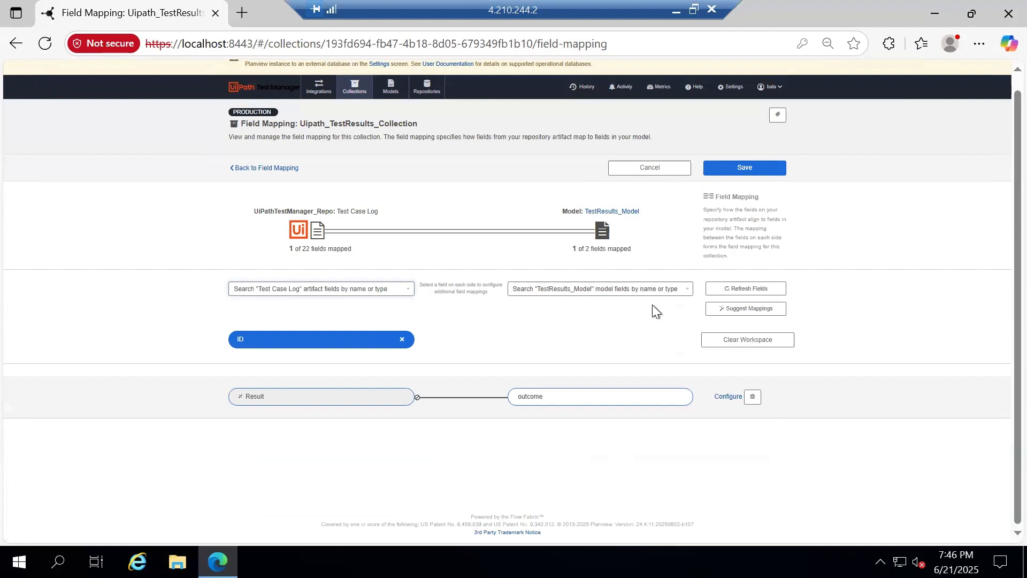
left_click(606, 295)
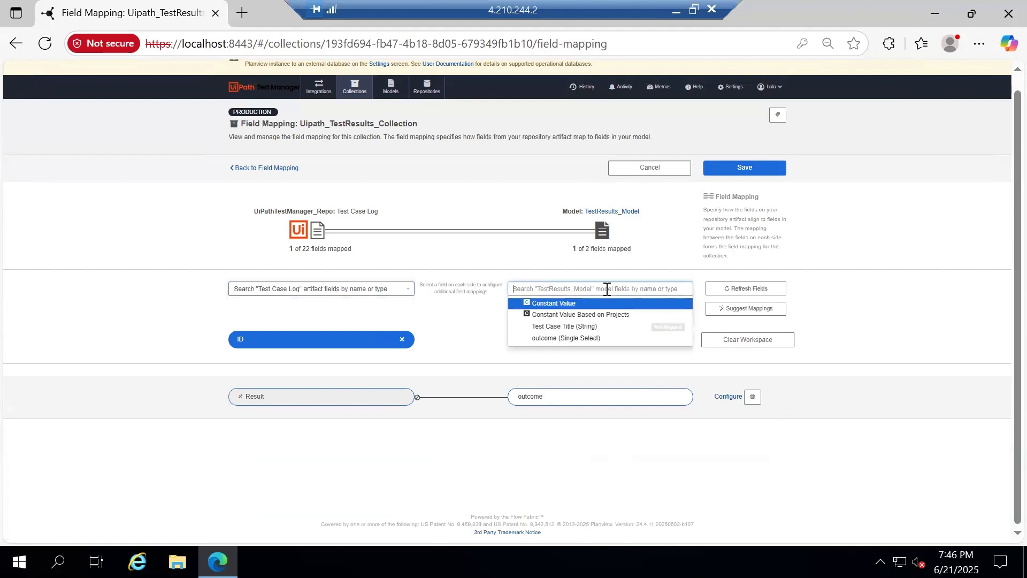
left_click(567, 326)
left_click(460, 288)
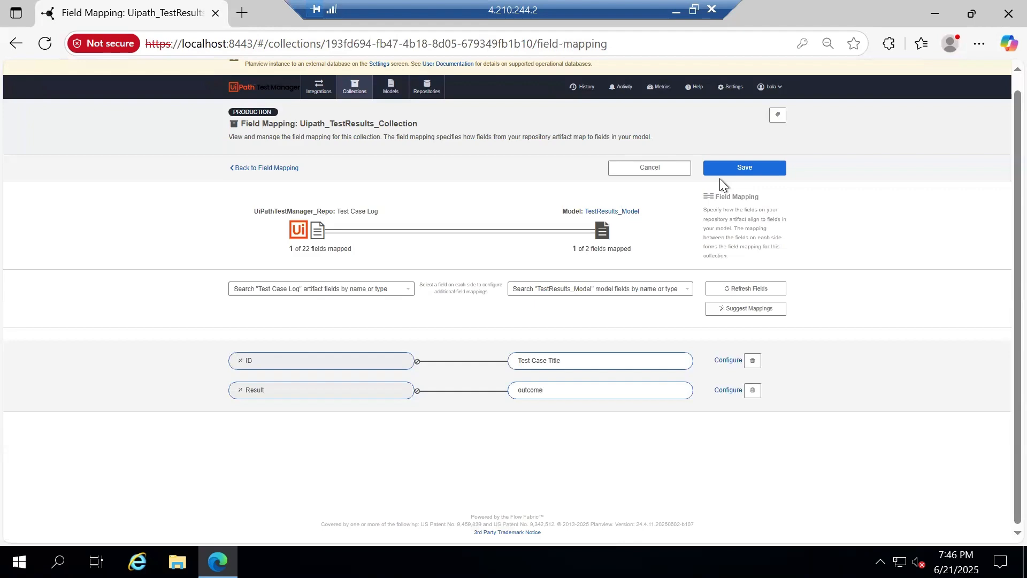
left_click(750, 171)
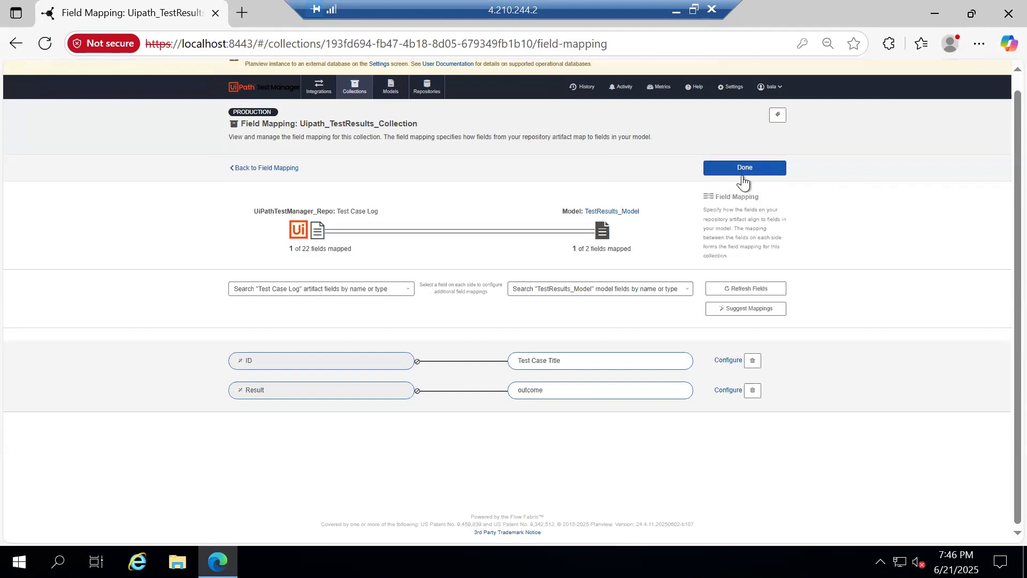
left_click(769, 169)
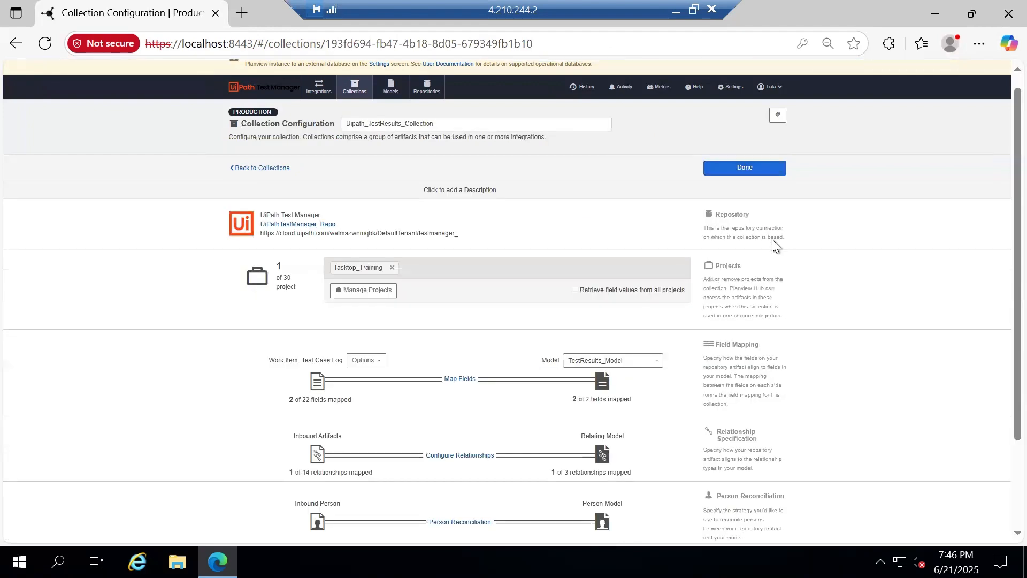
scroll(519, 347, "down", 2)
Link the Test Case relationship to the model's Test cases relationship
left_click(474, 342)
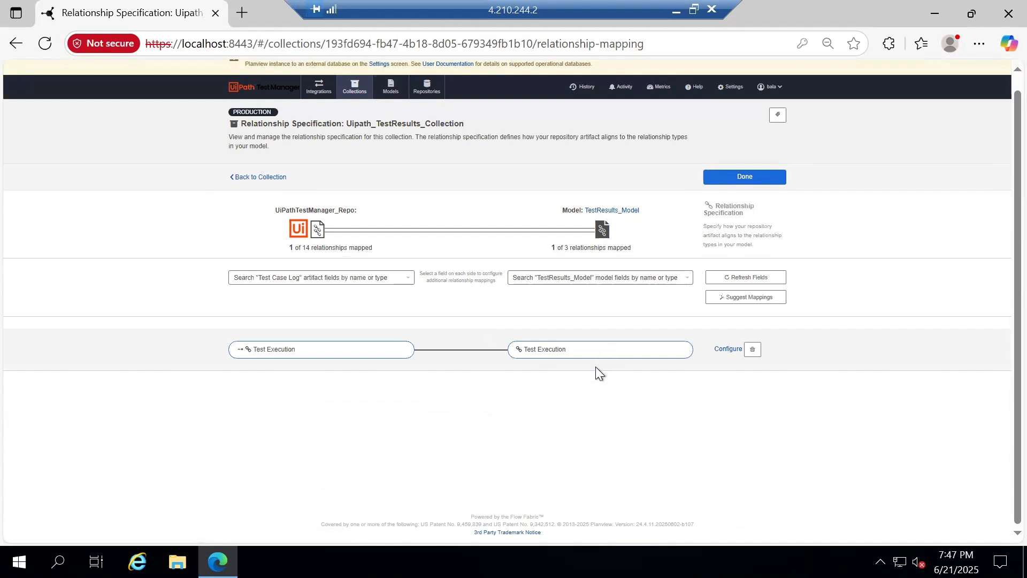
left_click(382, 282)
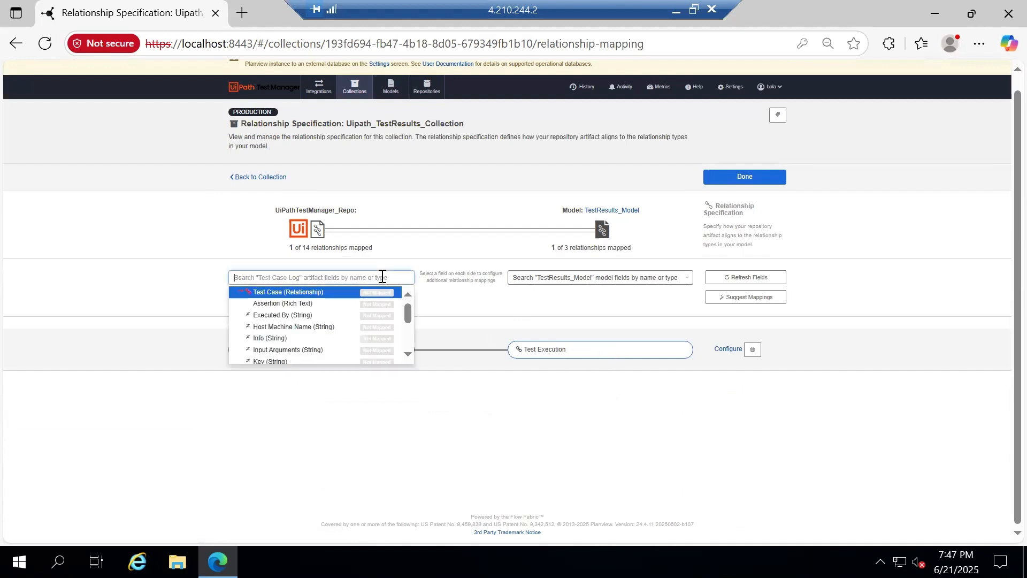
left_click(332, 293)
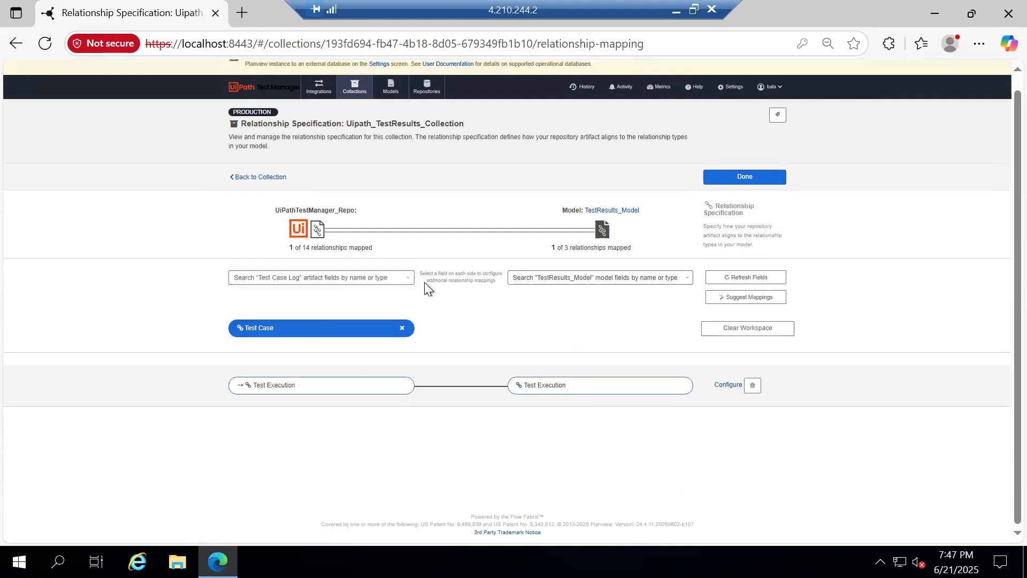
left_click(565, 288)
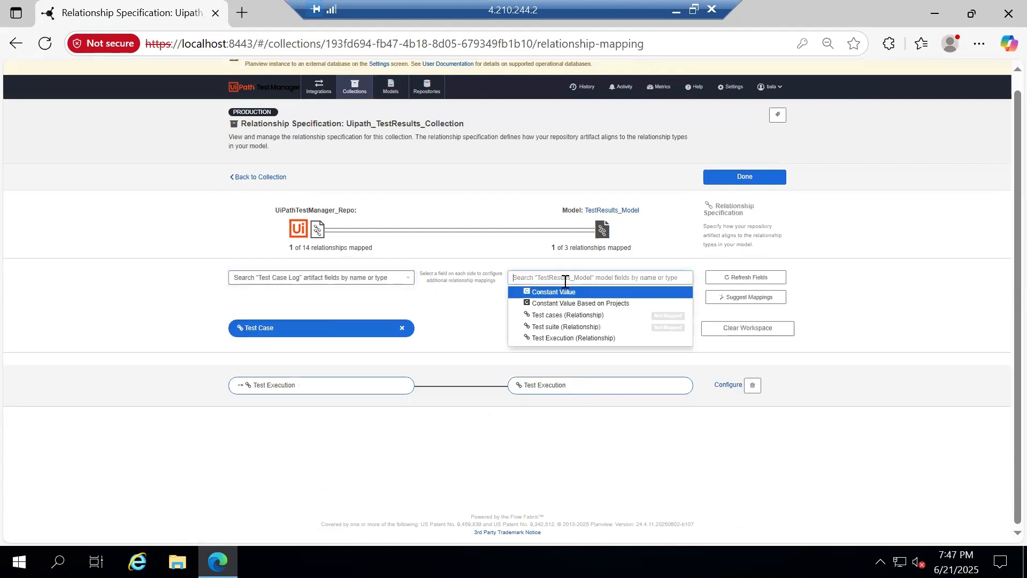
left_click(571, 317)
left_click(462, 278)
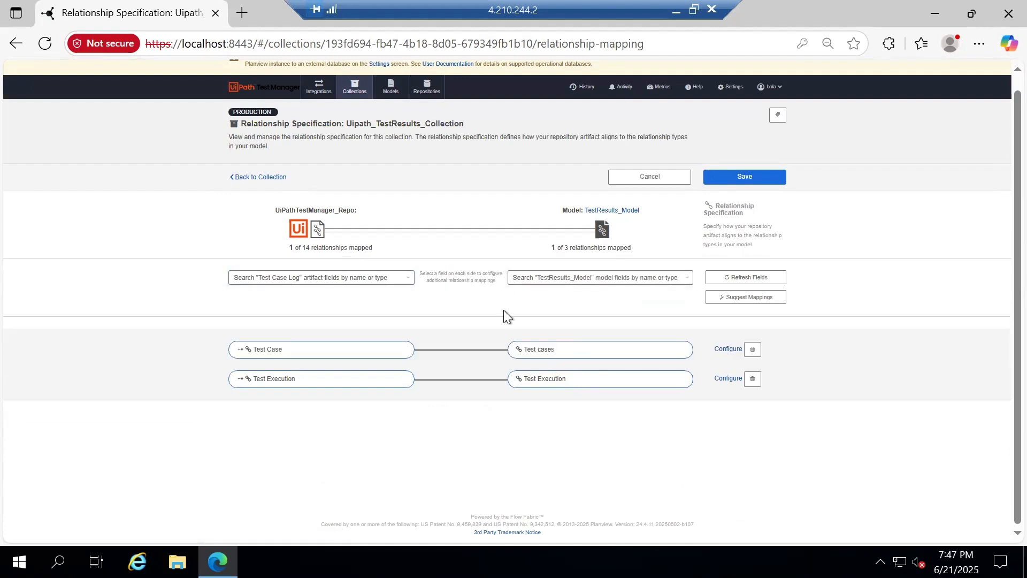
Review the remaining Test Case Log relationships, then save the relationship mappings
left_click(356, 277)
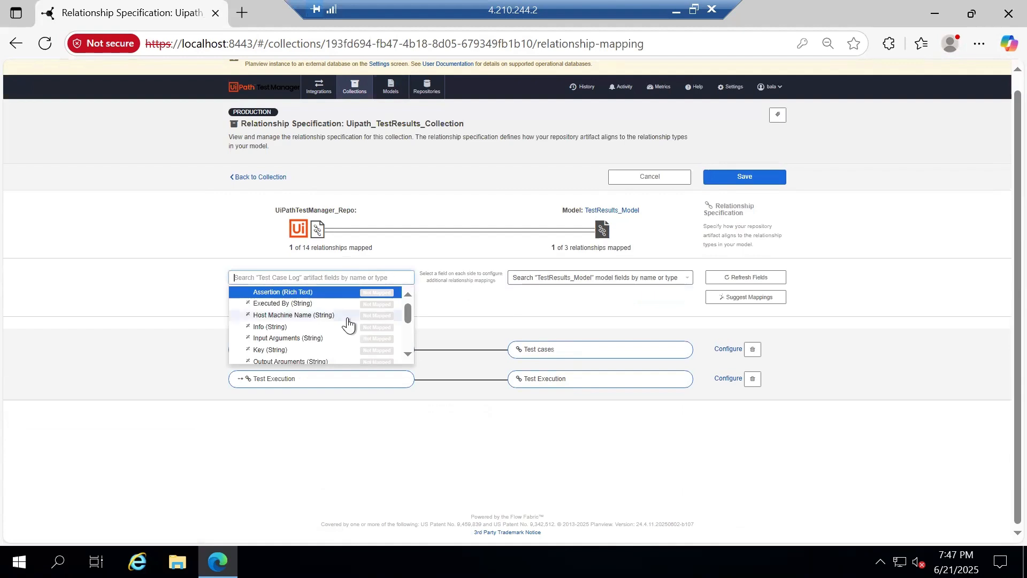
left_click(480, 311)
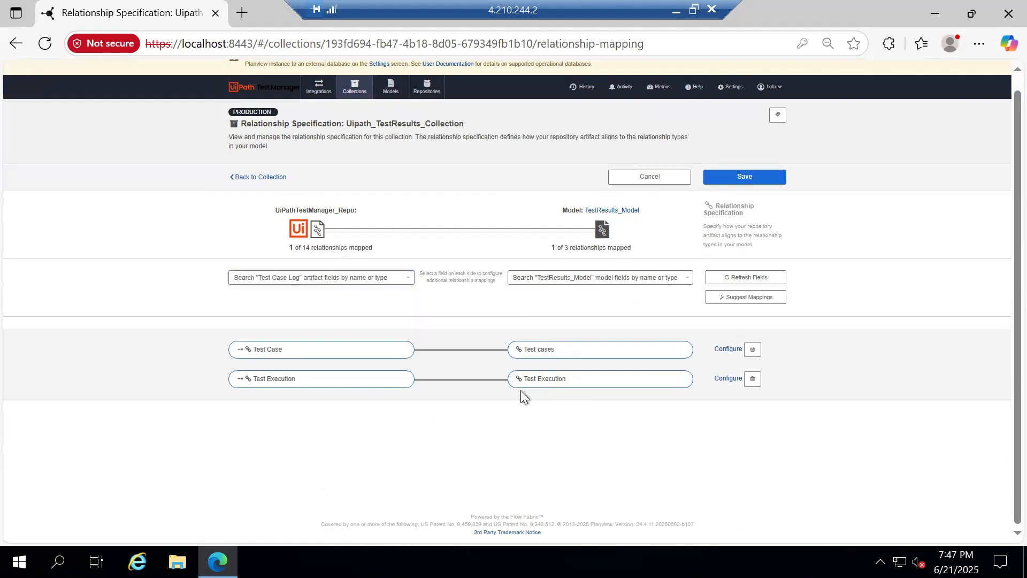
left_click(366, 278)
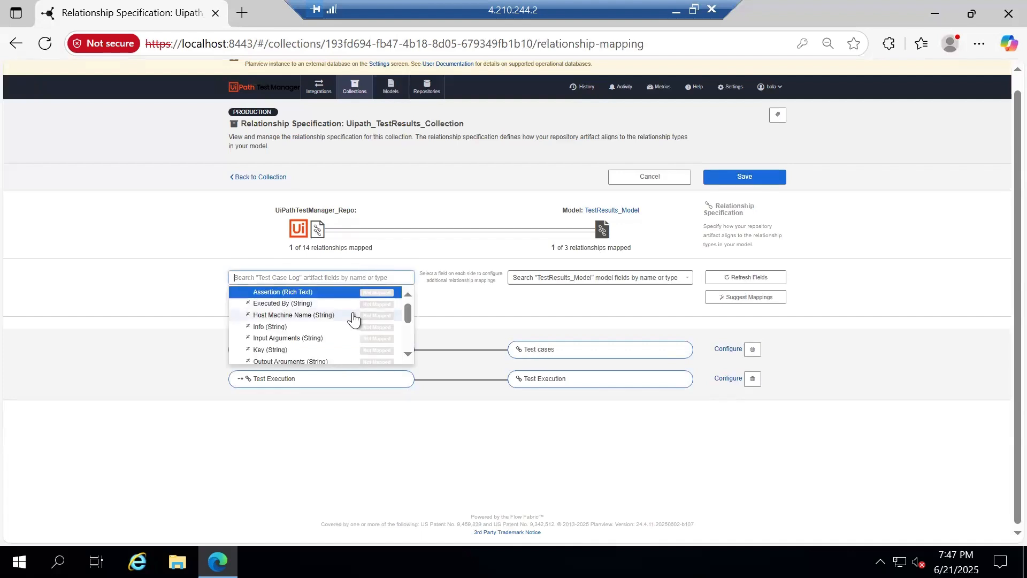
scroll(354, 317, "down", 5)
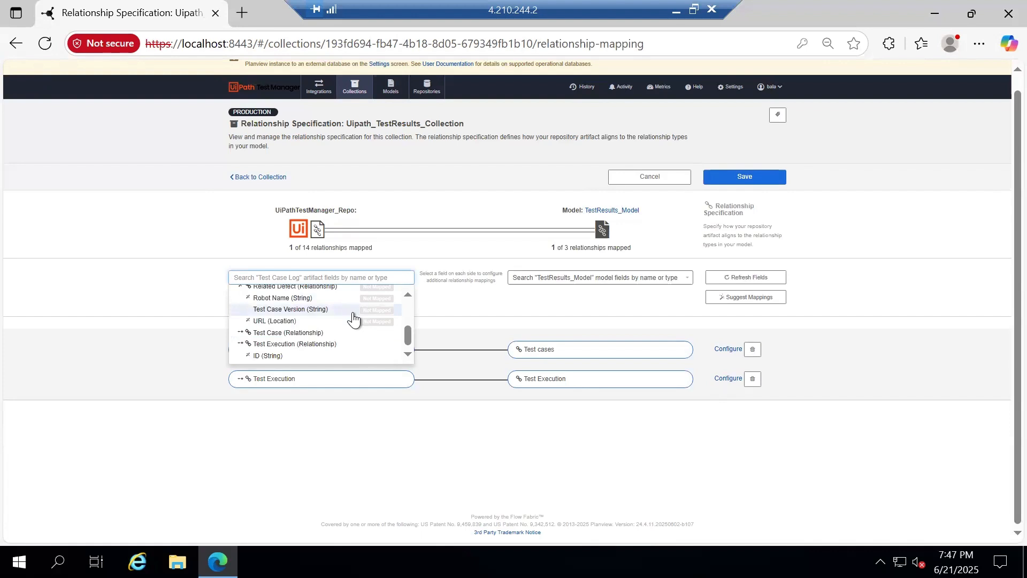
scroll(353, 319, "up", 5)
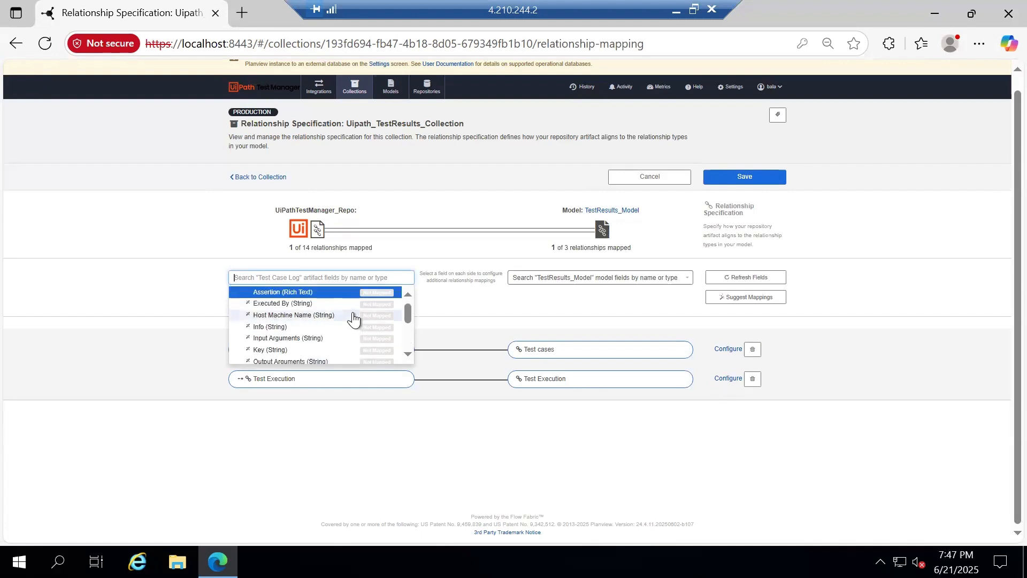
scroll(353, 319, "down", 5)
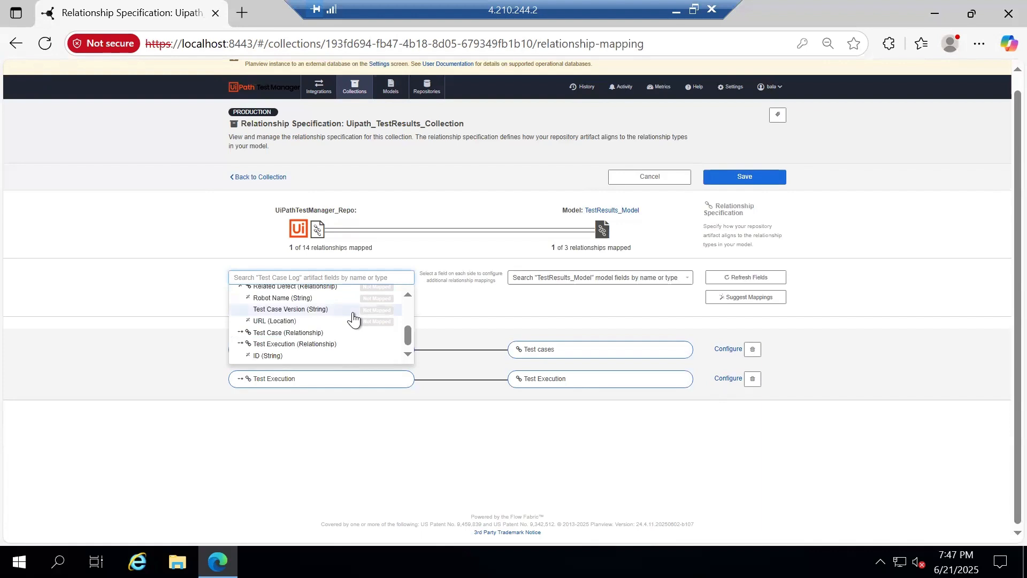
left_click(489, 313)
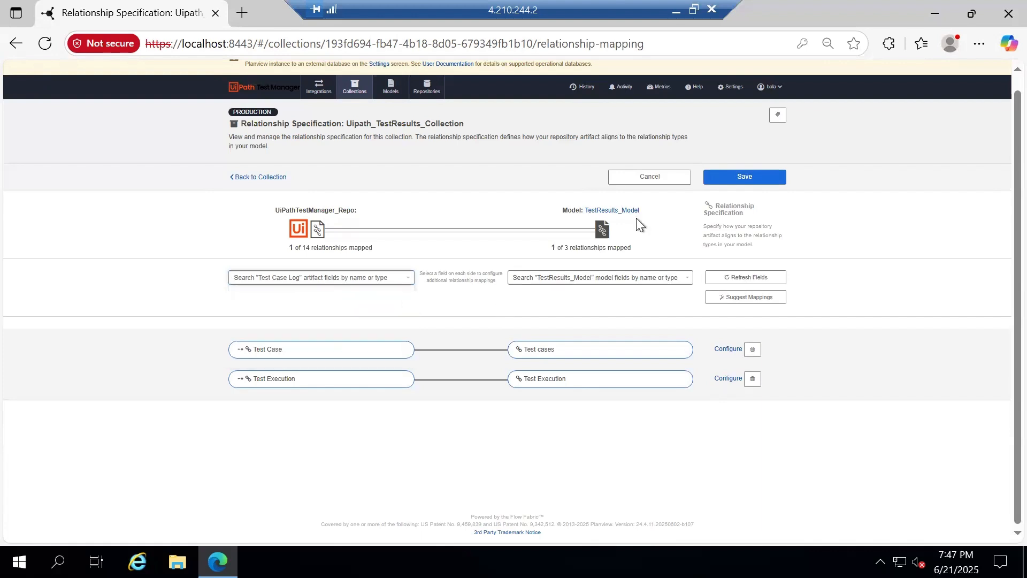
left_click(734, 172)
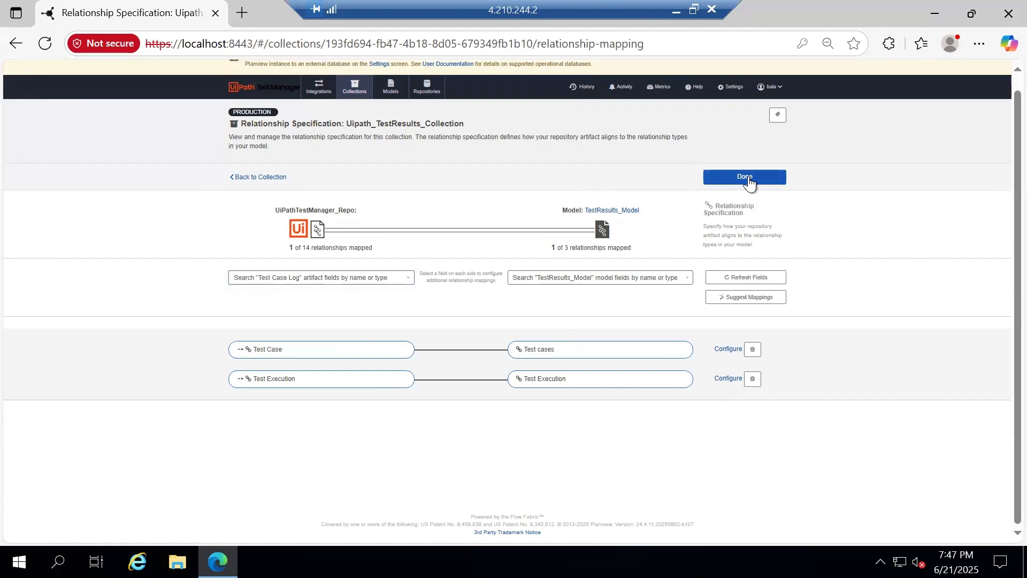
left_click(748, 178)
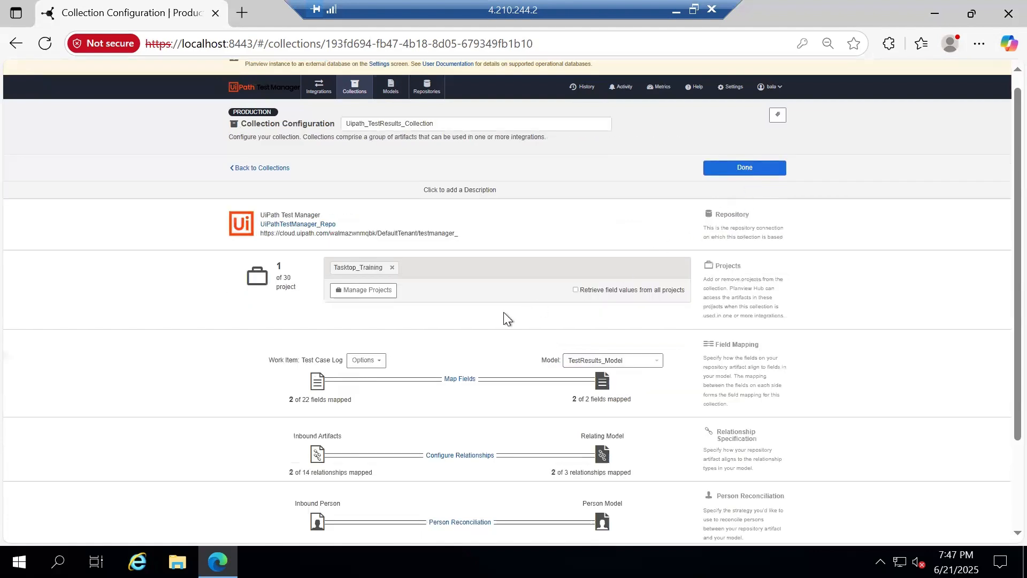
Review the Test Case Log fields in the relationship specification without changing anything
scroll(503, 313, "down", 3)
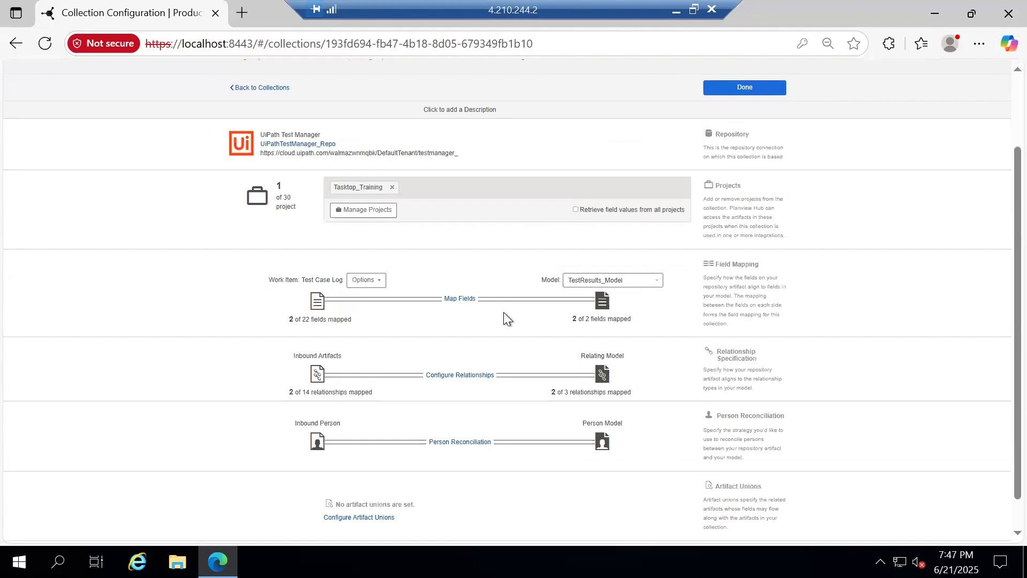
scroll(502, 312, "up", 2)
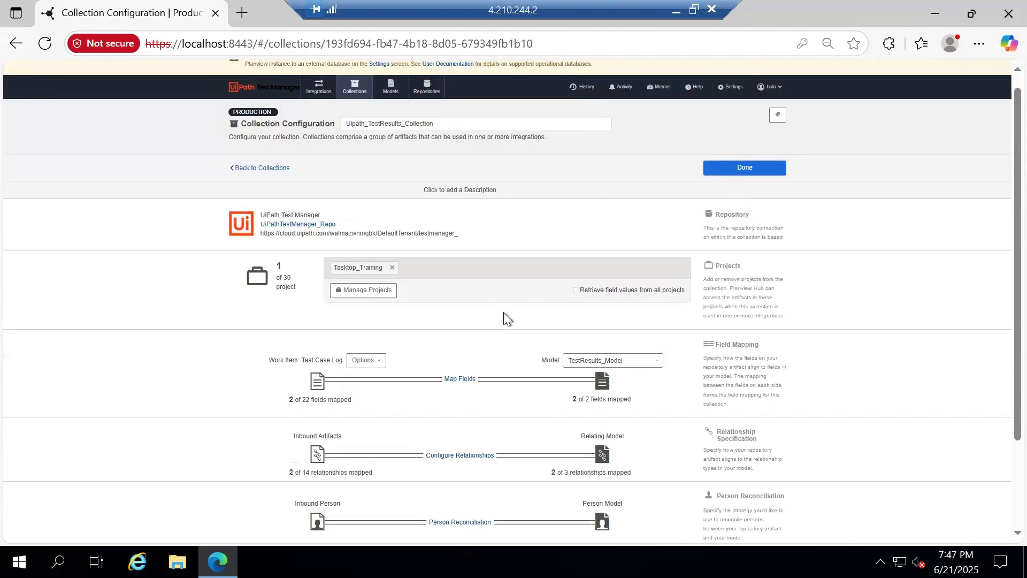
scroll(503, 313, "down", 2)
left_click(473, 374)
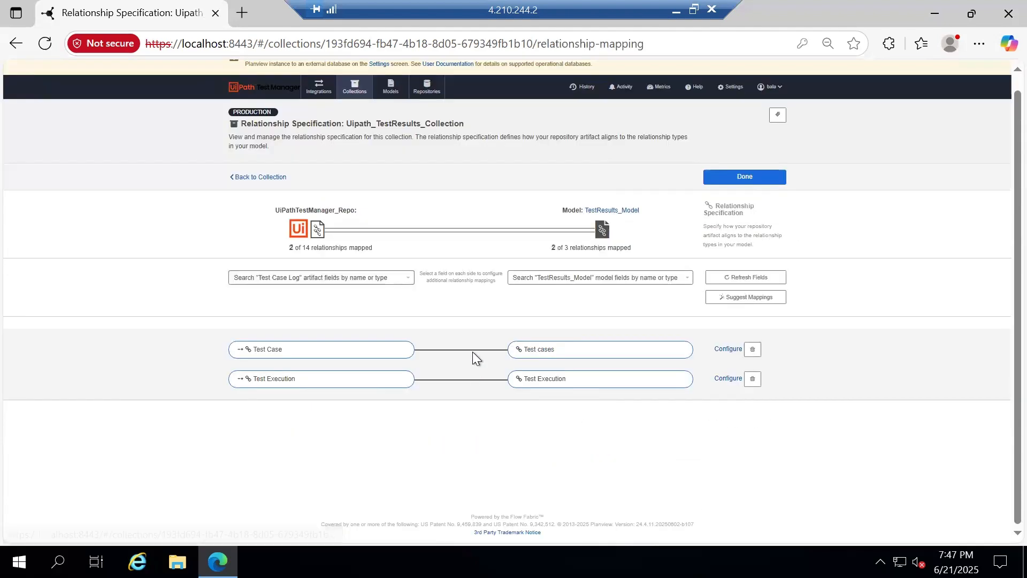
left_click(360, 273)
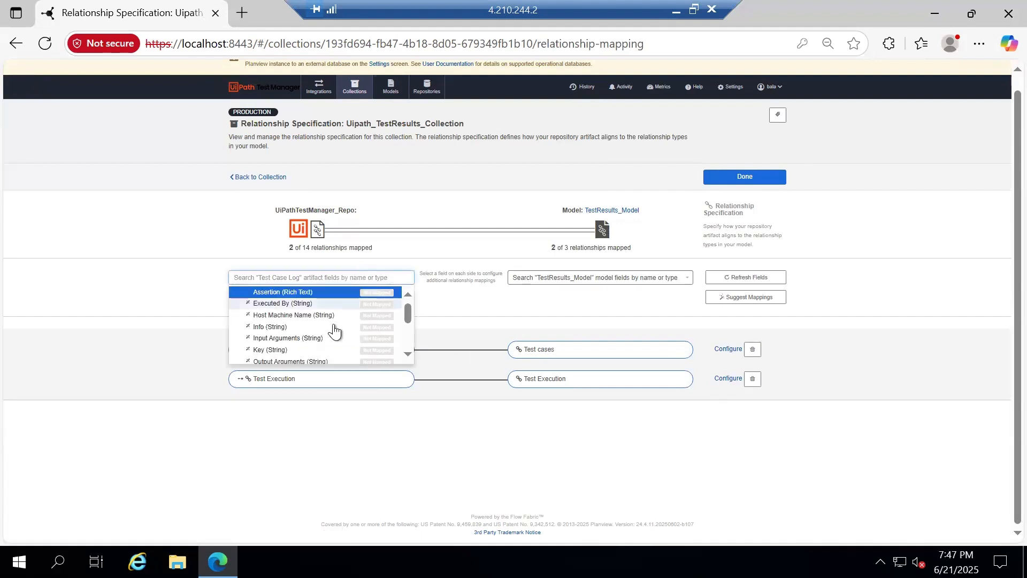
scroll(332, 328, "down", 5)
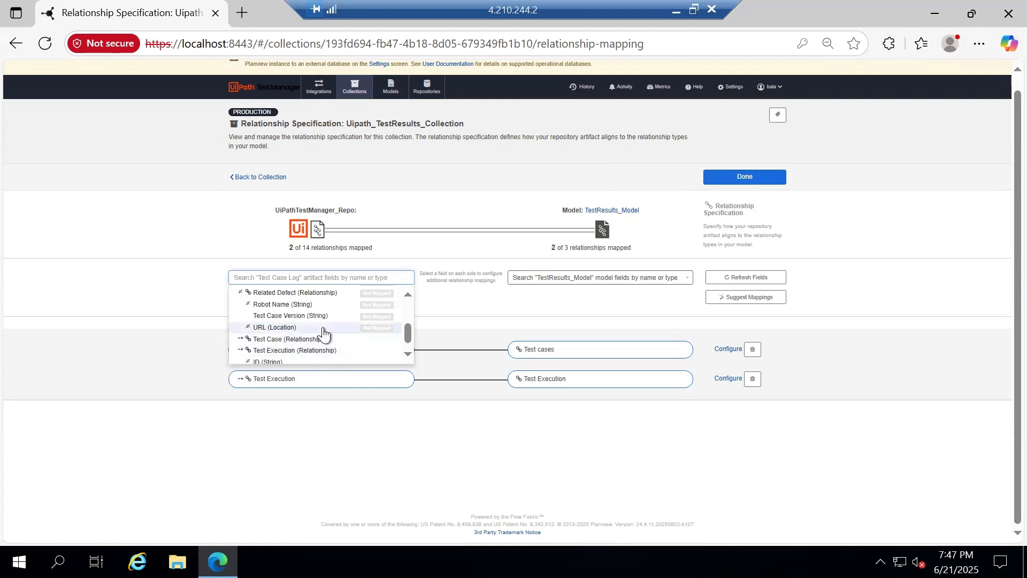
scroll(323, 332, "up", 5)
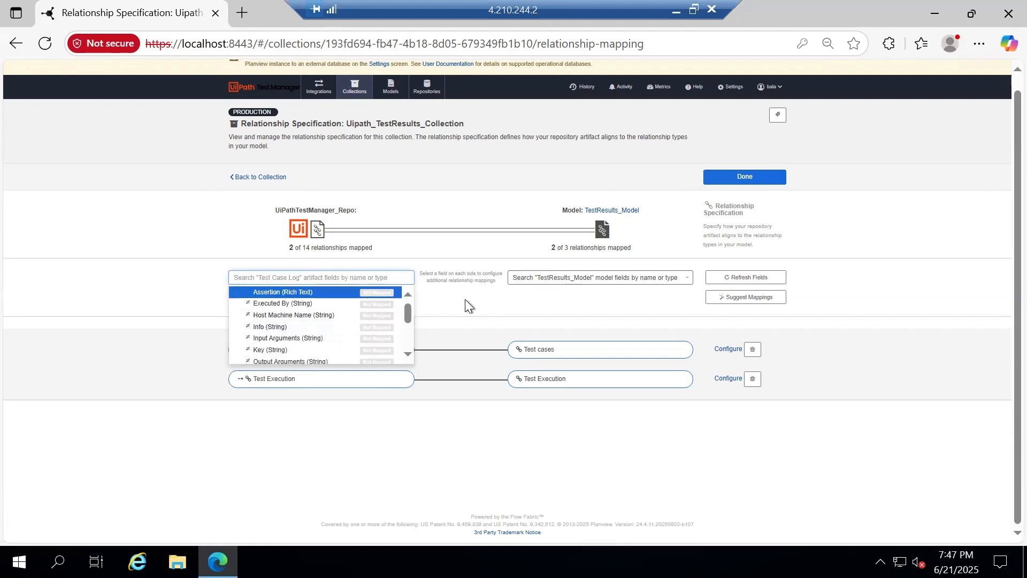
scroll(315, 326, "up", 1)
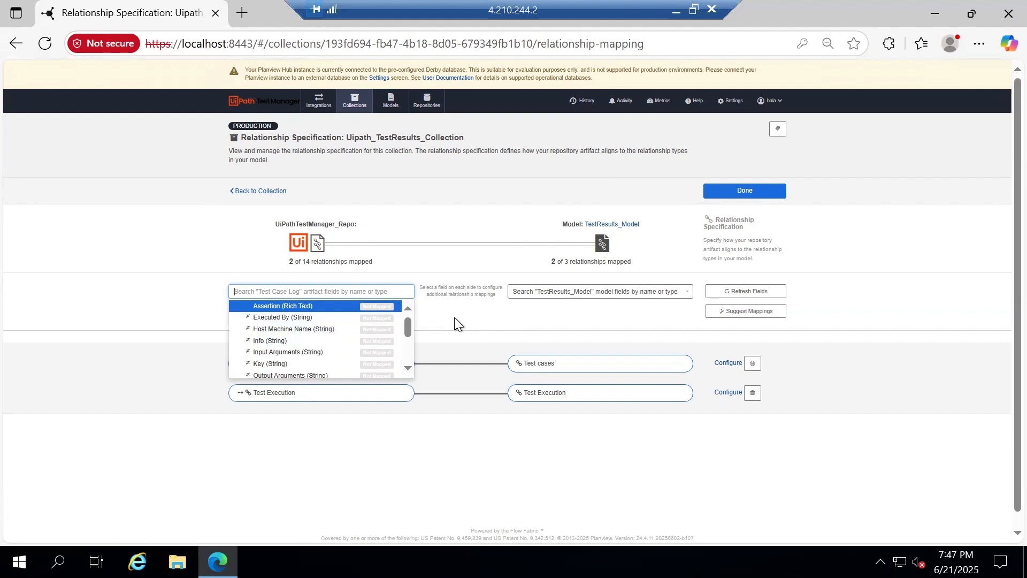
scroll(337, 345, "down", 5)
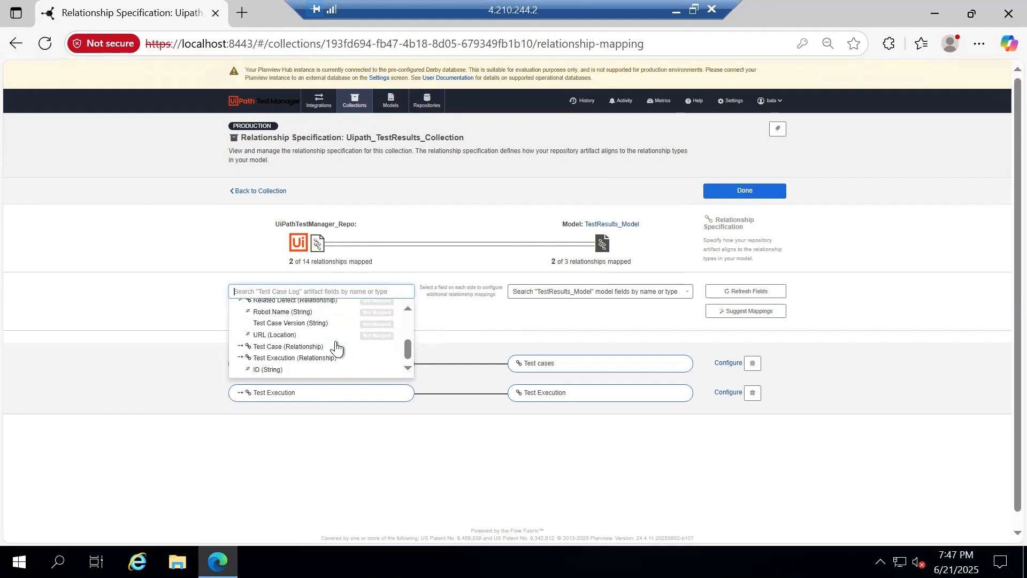
left_click(458, 332)
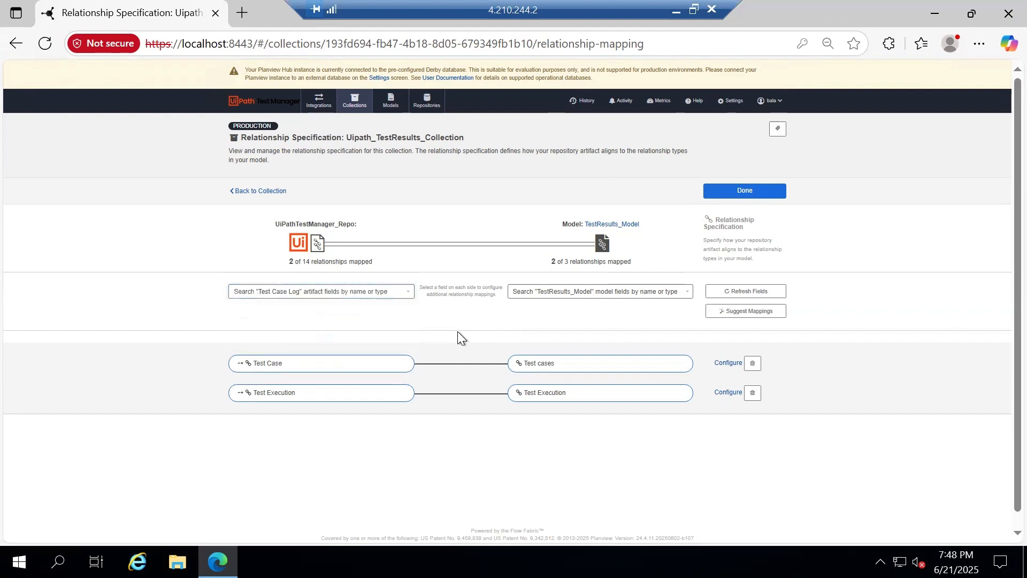
Finish the relationship specification and collection configuration, returning to the Collections list
left_click(765, 192)
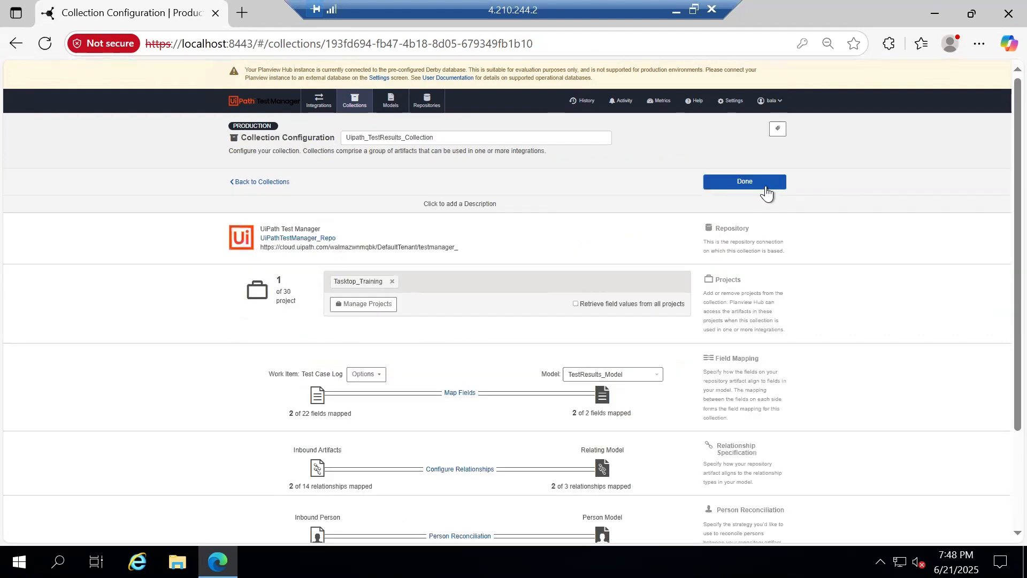
left_click(766, 191)
left_click(758, 210)
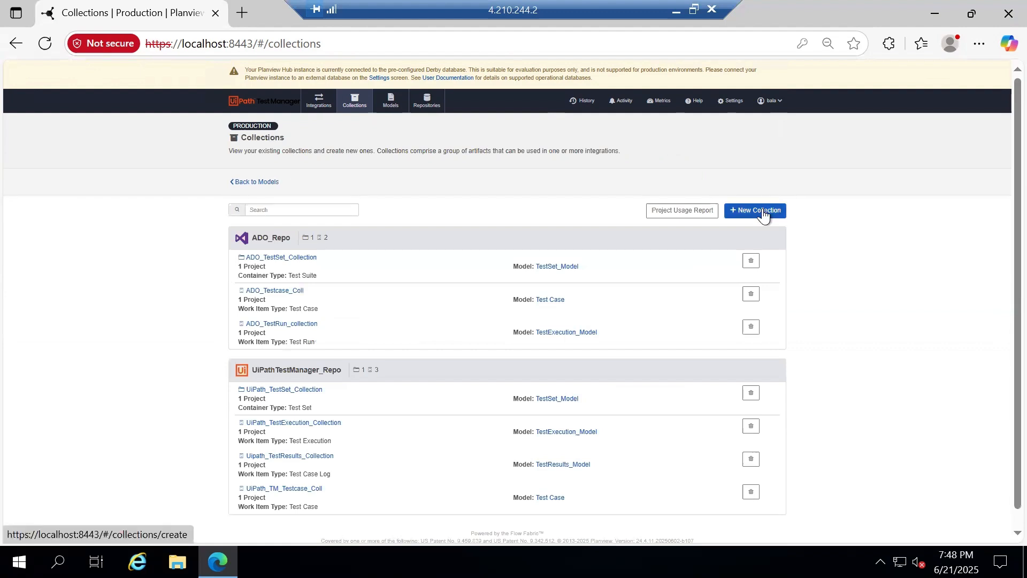
Start a work item collection named ADO_TestResults_Collection based on ADO_Repo
left_click(327, 248)
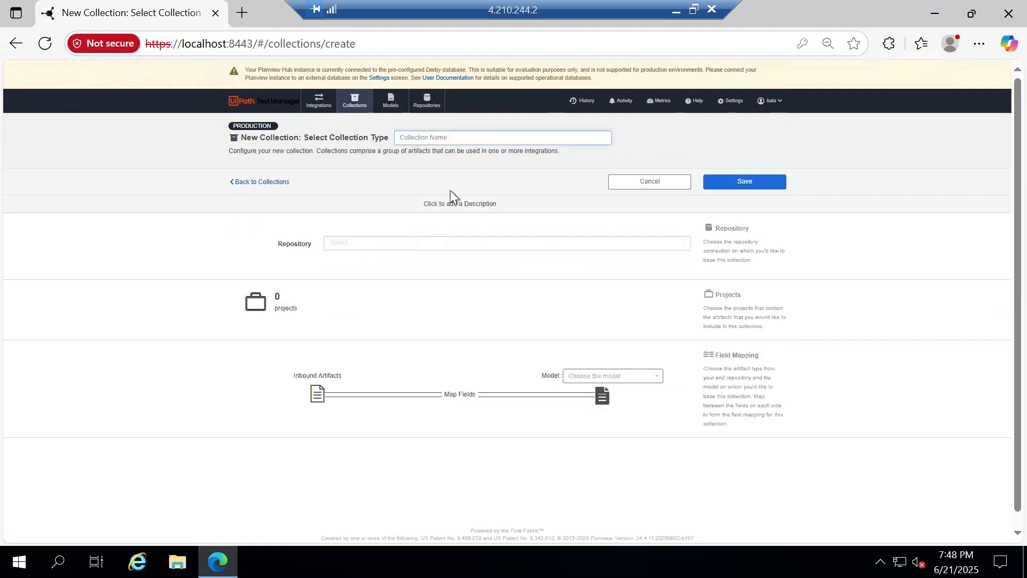
left_click(491, 140)
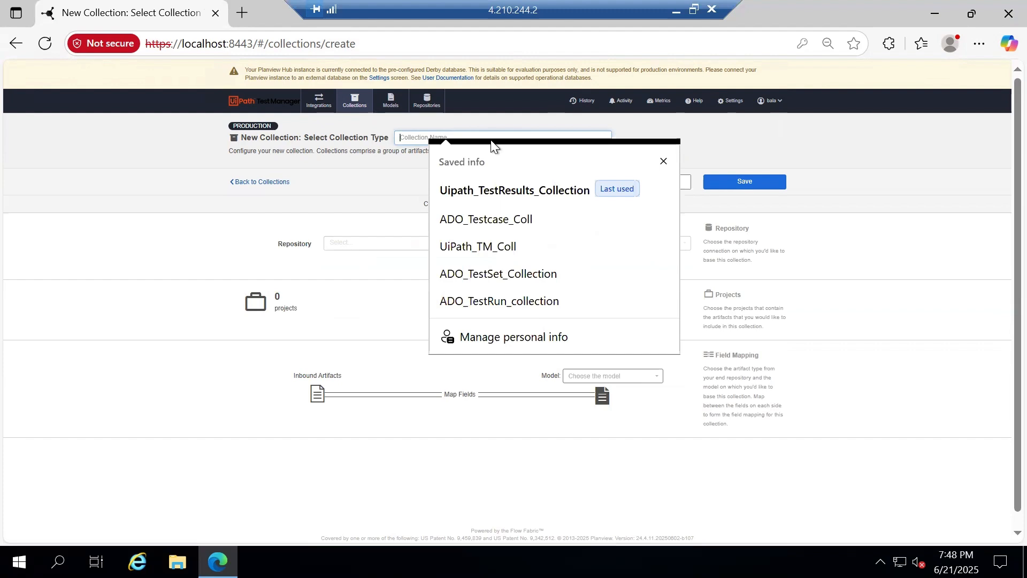
type("ADO_")
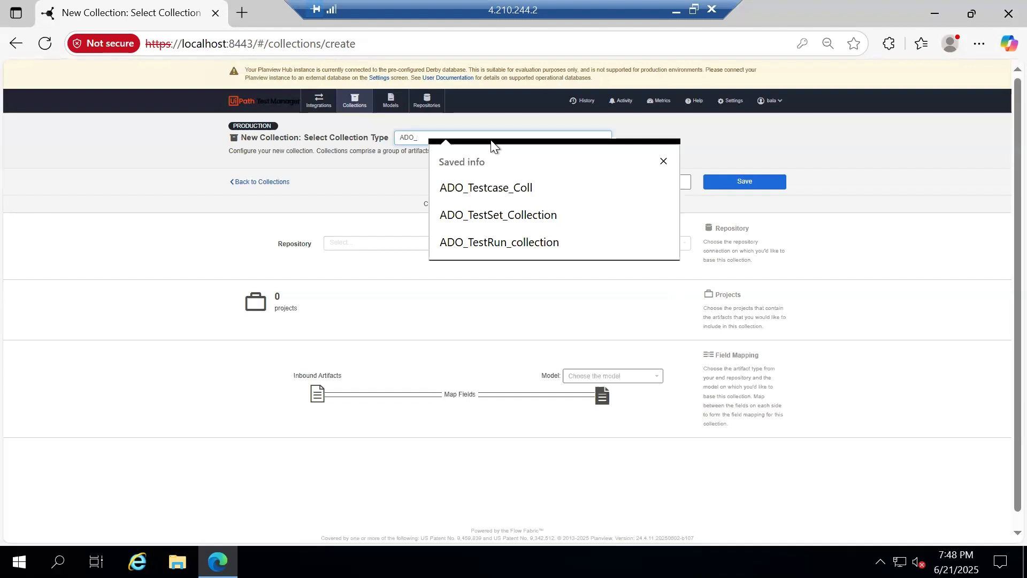
type("TestRe")
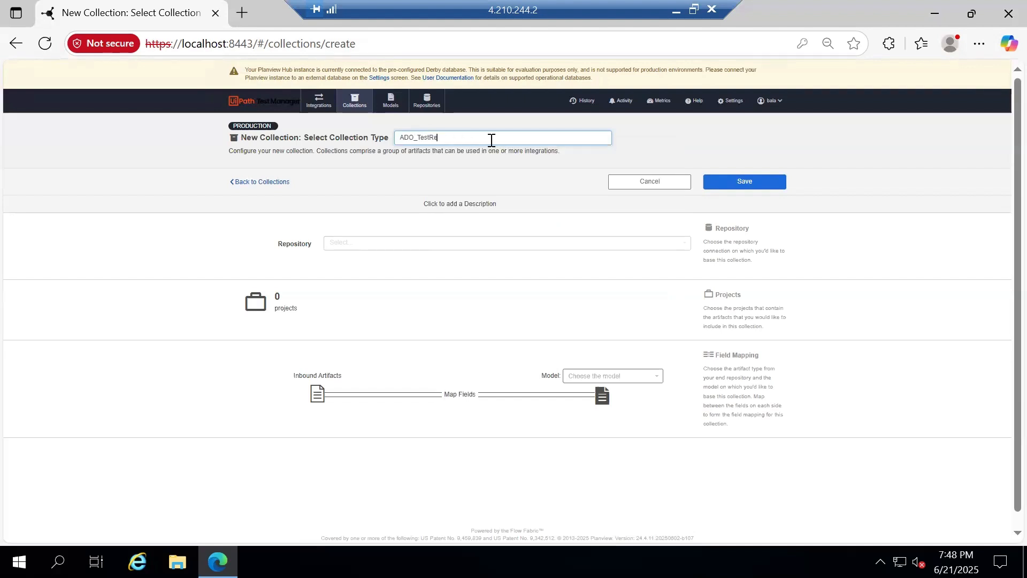
type("sults_Collection")
left_click(357, 245)
left_click(361, 259)
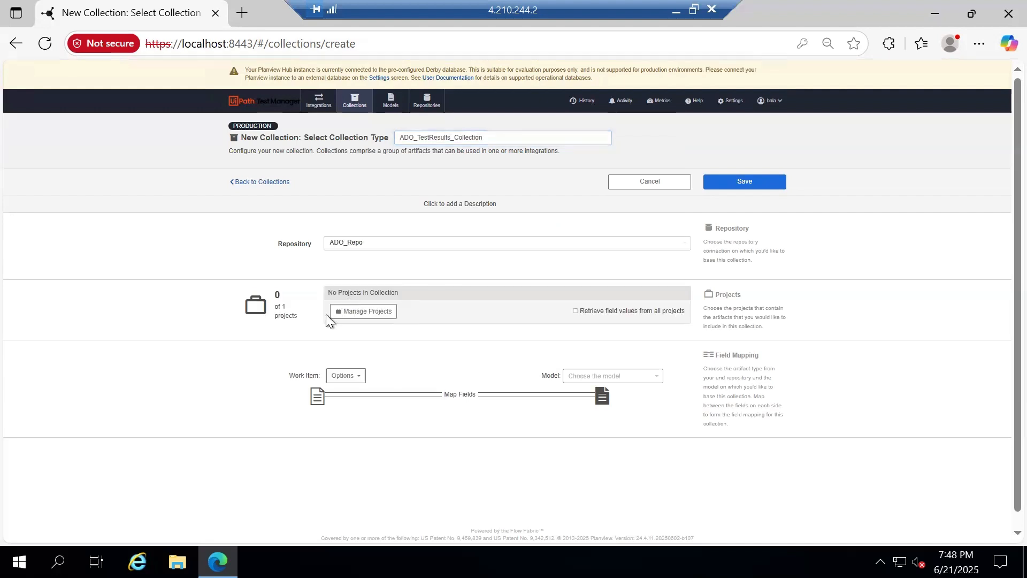
Add the Tasktopnew - Test project to the collection
left_click(347, 313)
left_click(400, 152)
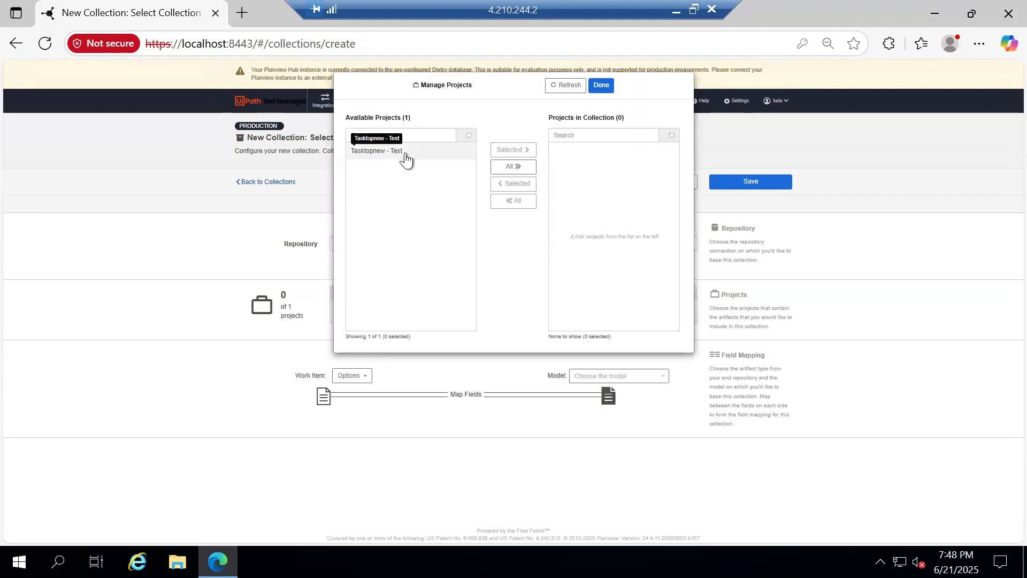
left_click(508, 150)
left_click(600, 86)
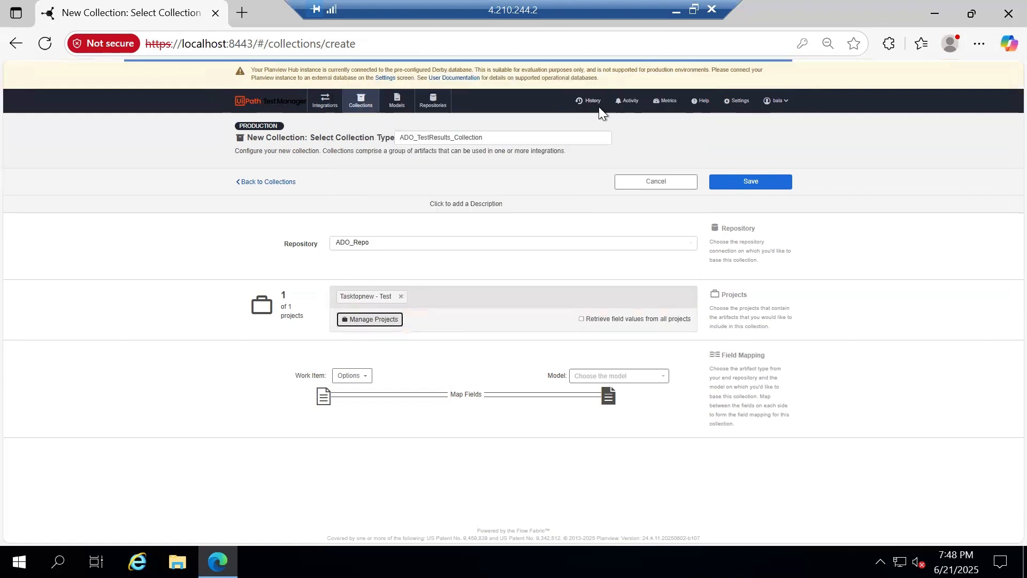
Choose Test Result as the work item and TestResults_Model as the model, then save
left_click(351, 375)
scroll(332, 426, "down", 3)
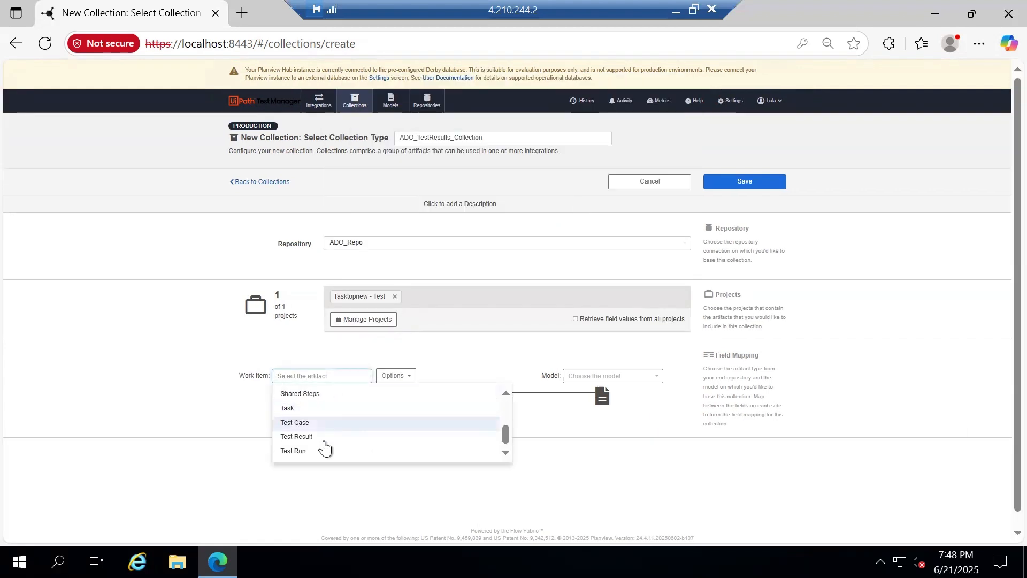
left_click(316, 447)
left_click(594, 381)
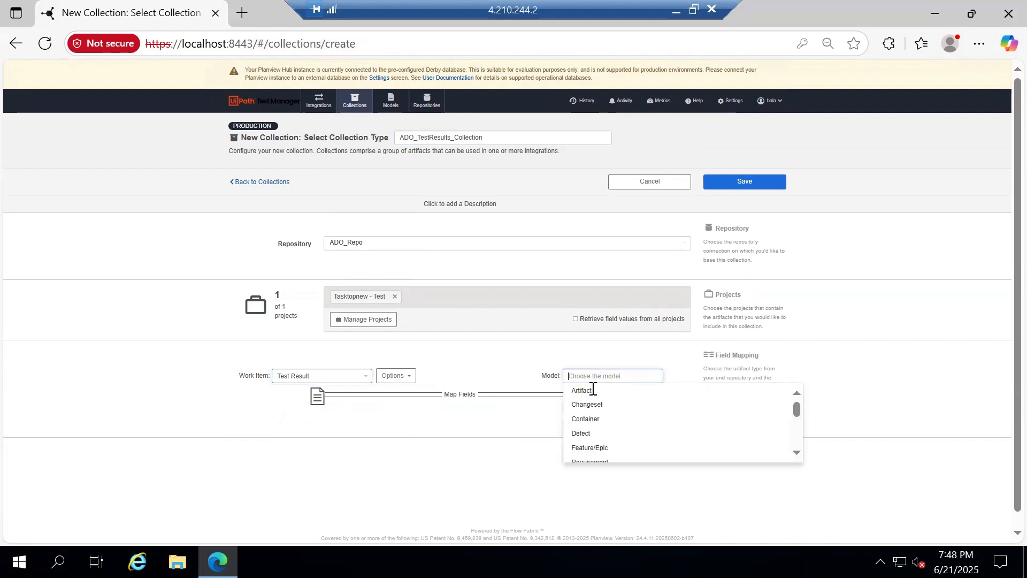
scroll(628, 427, "down", 5)
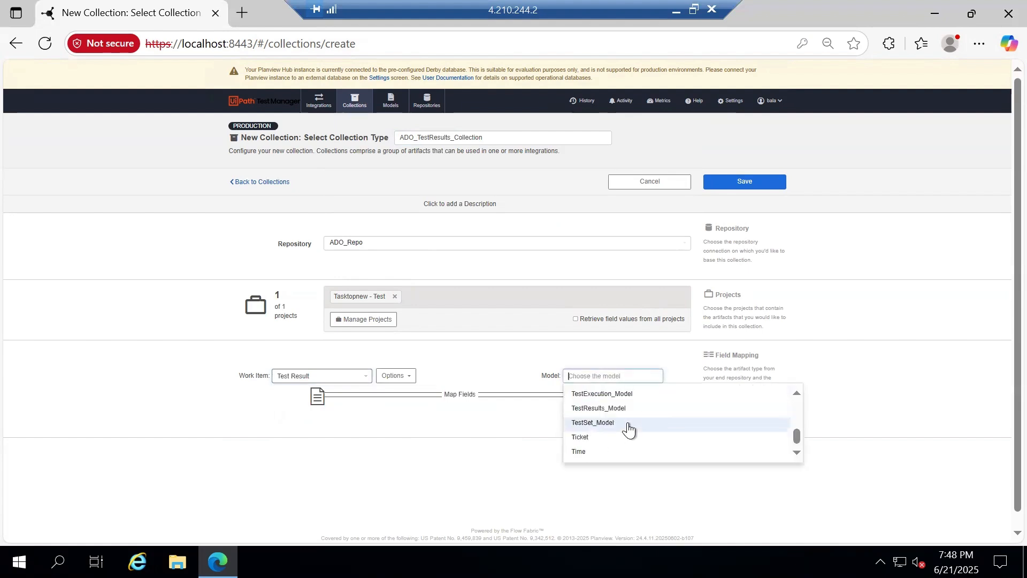
left_click(610, 410)
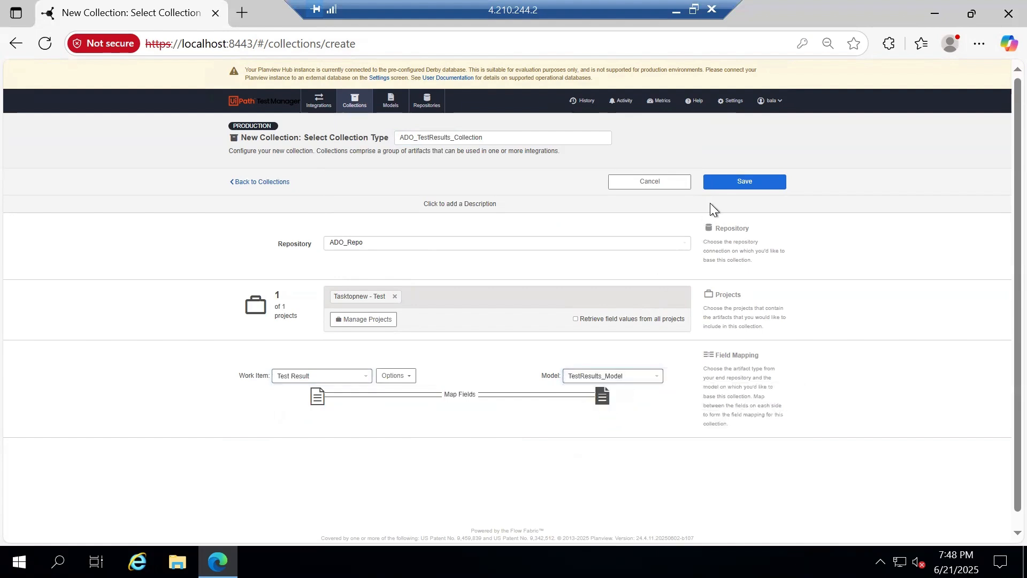
left_click(740, 184)
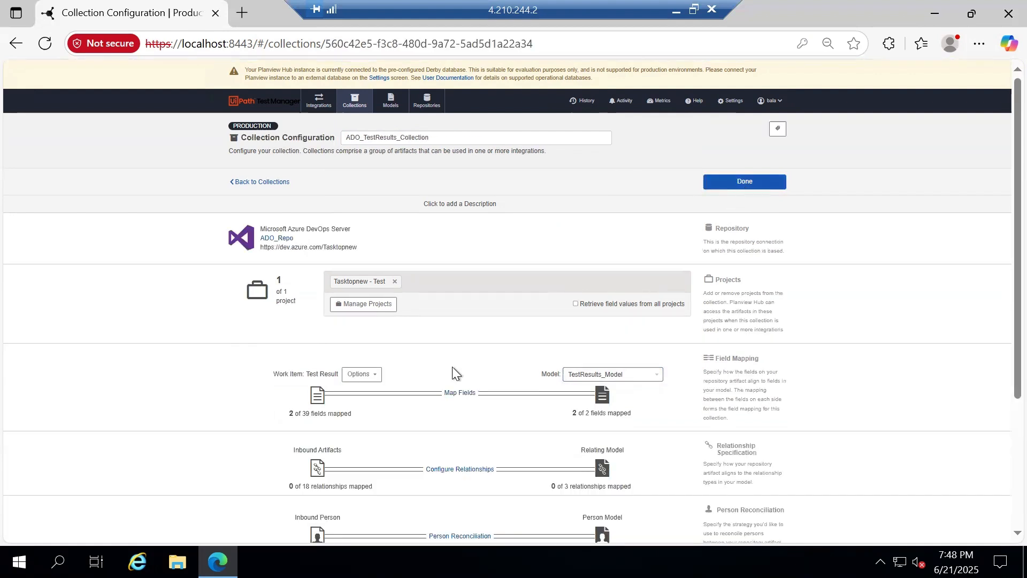
Link the Outcome values Passed and Failed to their matching model values
left_click(458, 390)
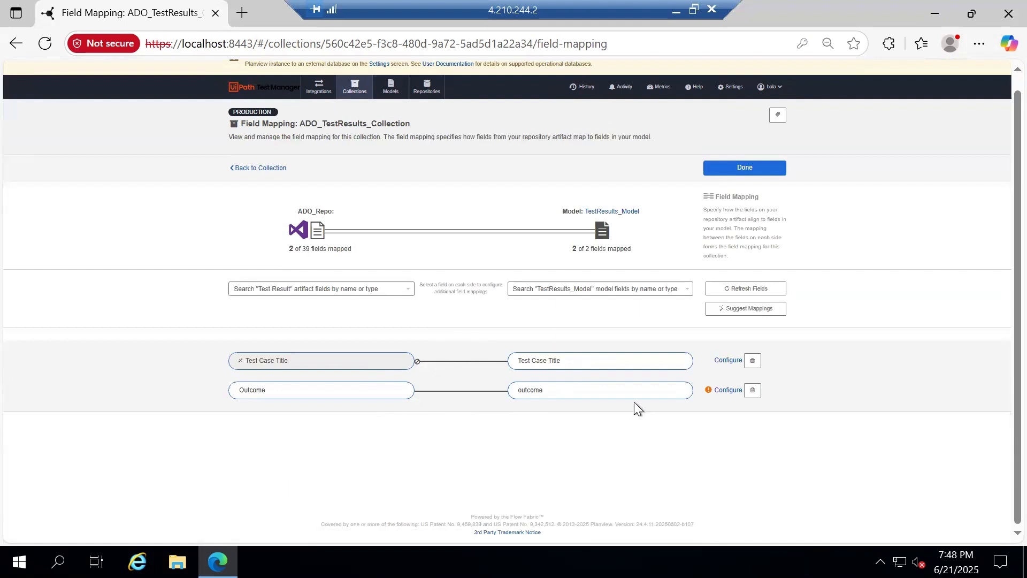
left_click(726, 390)
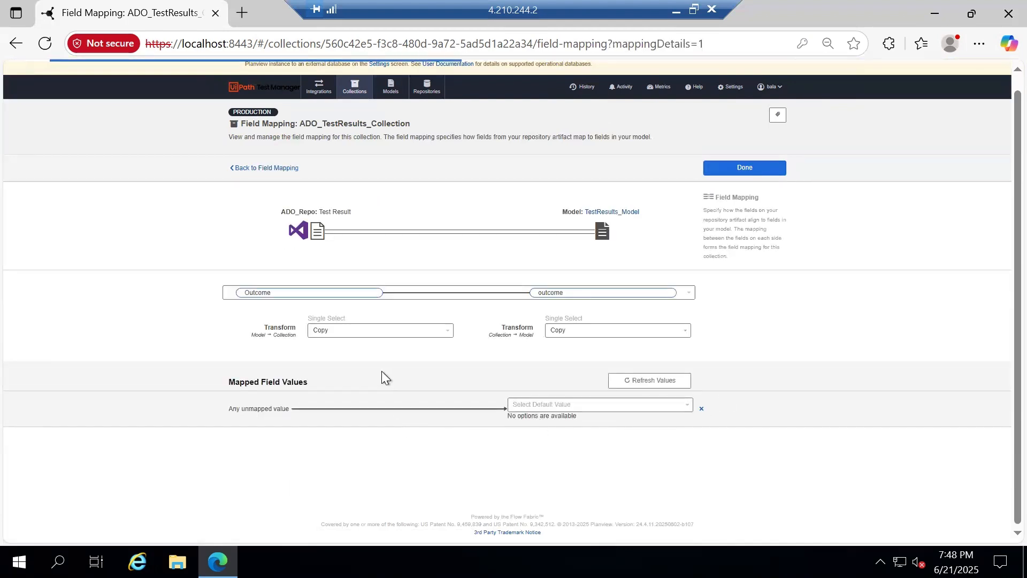
left_click(360, 432)
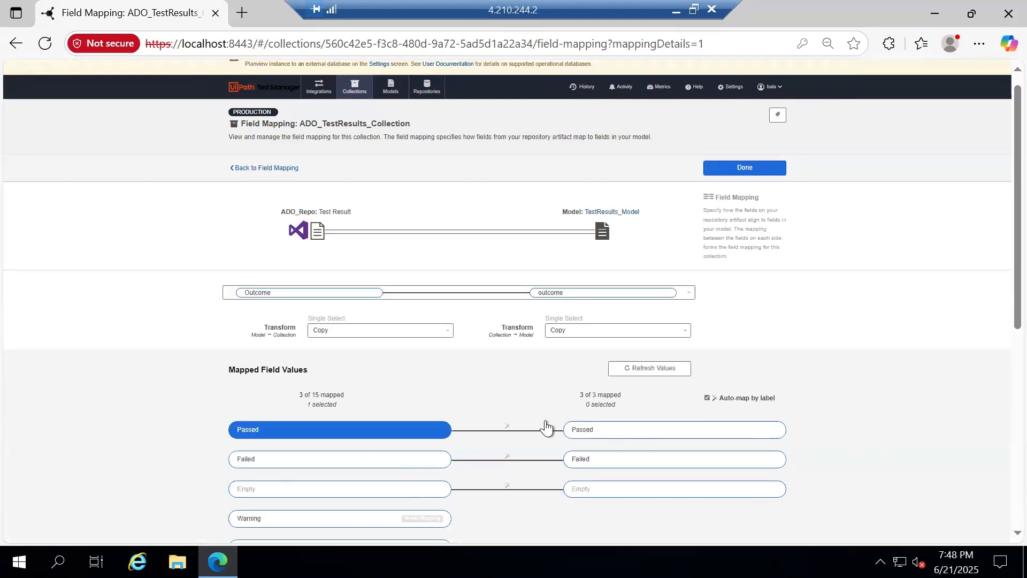
left_click(568, 430)
left_click(460, 401)
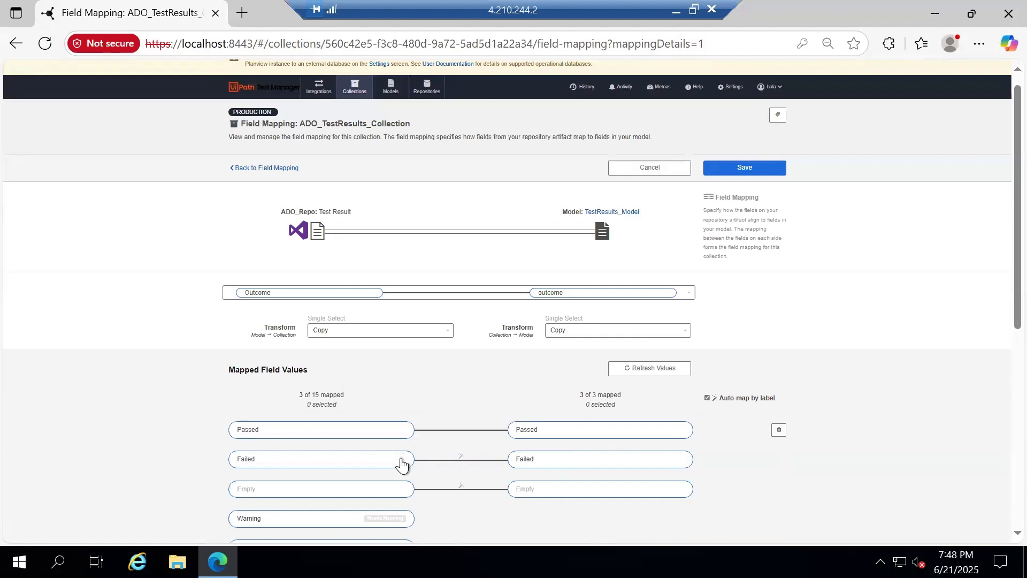
left_click(403, 461)
left_click(544, 461)
left_click(461, 399)
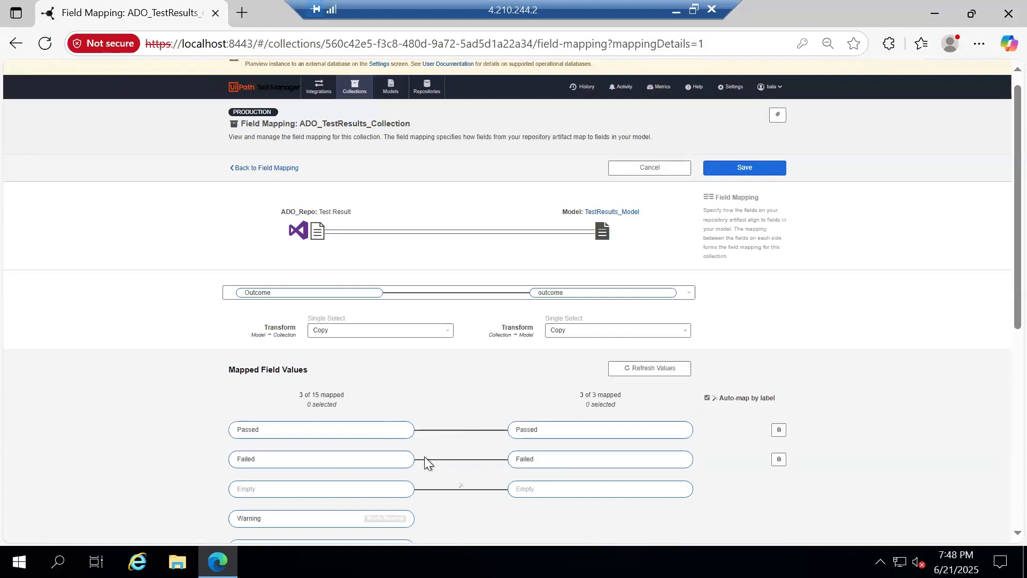
Link Empty to the model's Empty value and save the Outcome value mappings
scroll(429, 435, "down", 3)
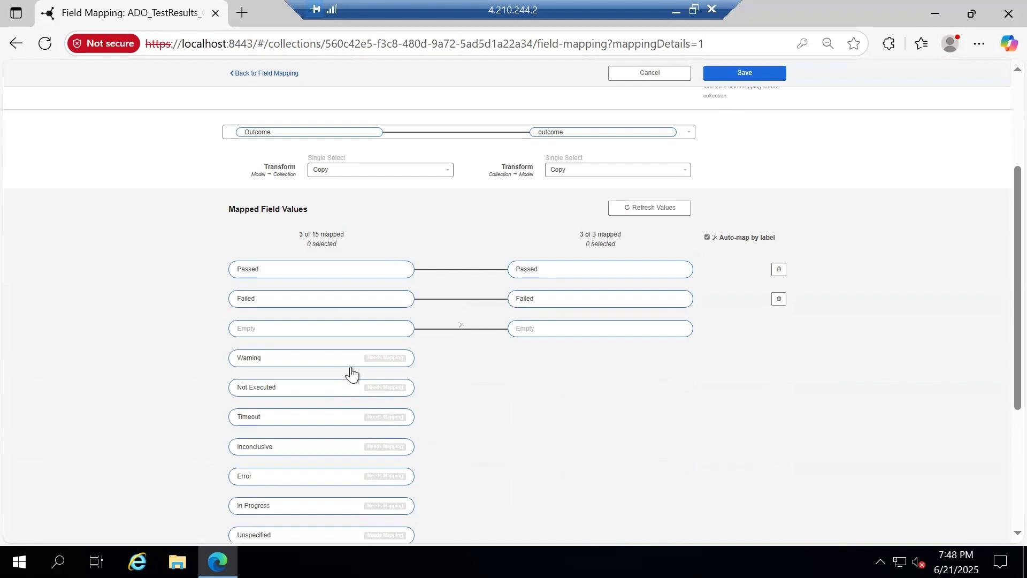
left_click(367, 328)
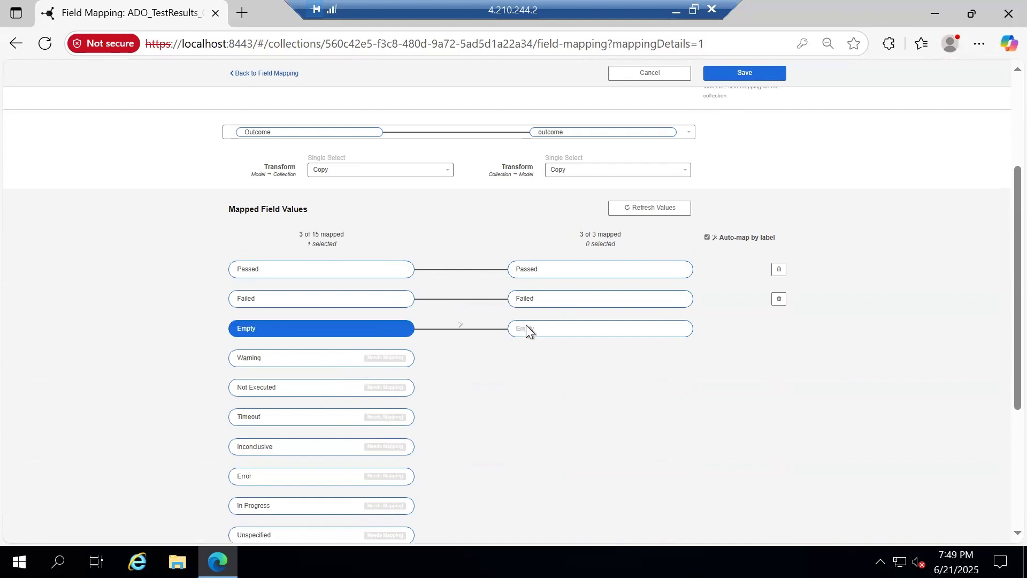
left_click(527, 329)
left_click(461, 238)
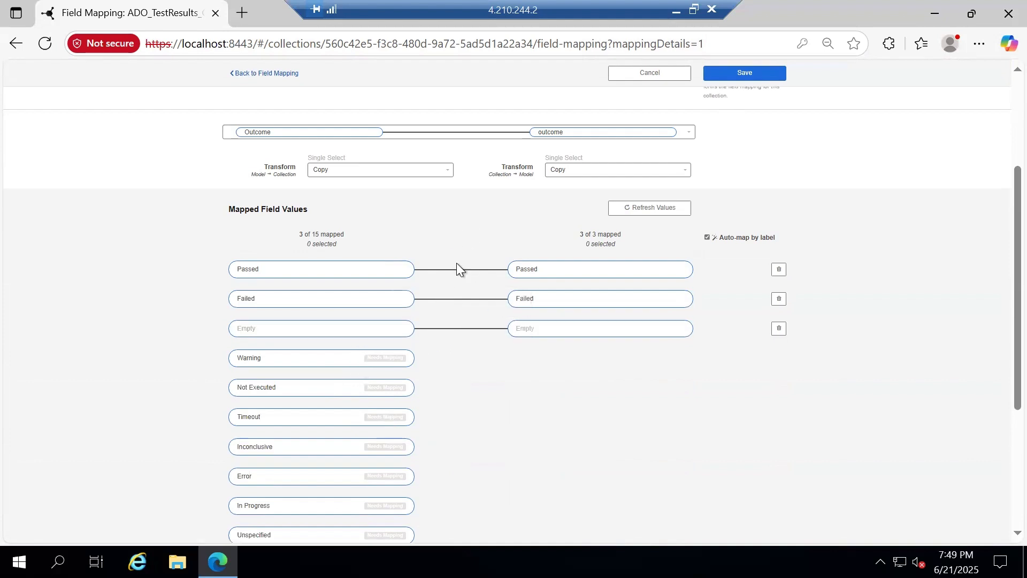
scroll(347, 369, "down", 4)
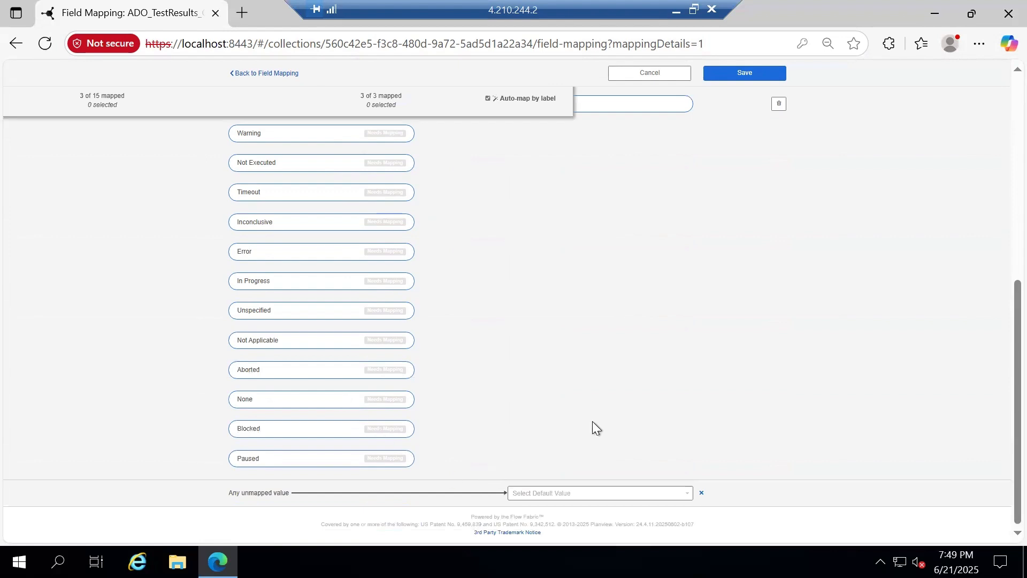
scroll(597, 426, "up", 3)
left_click(741, 74)
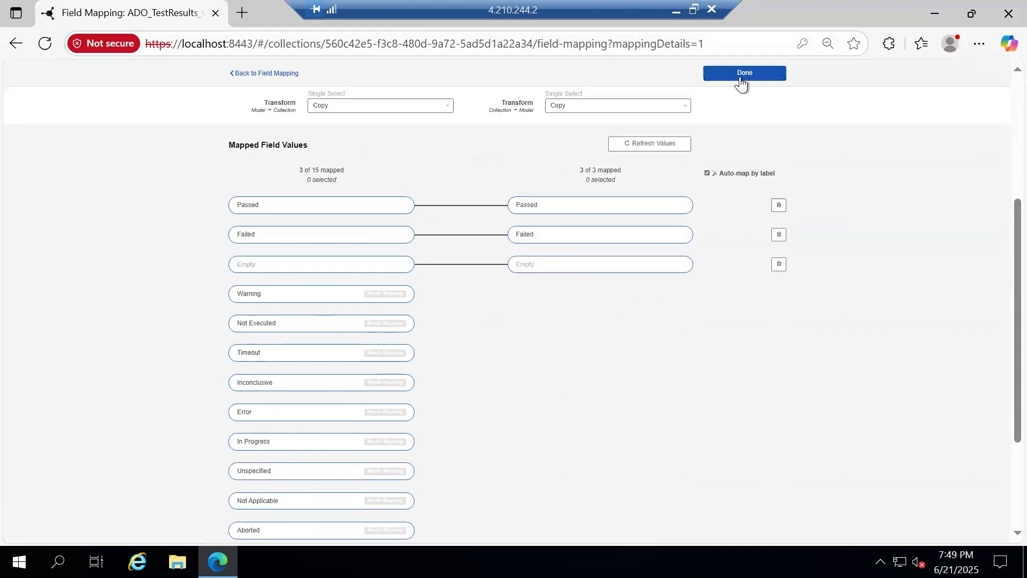
left_click(743, 73)
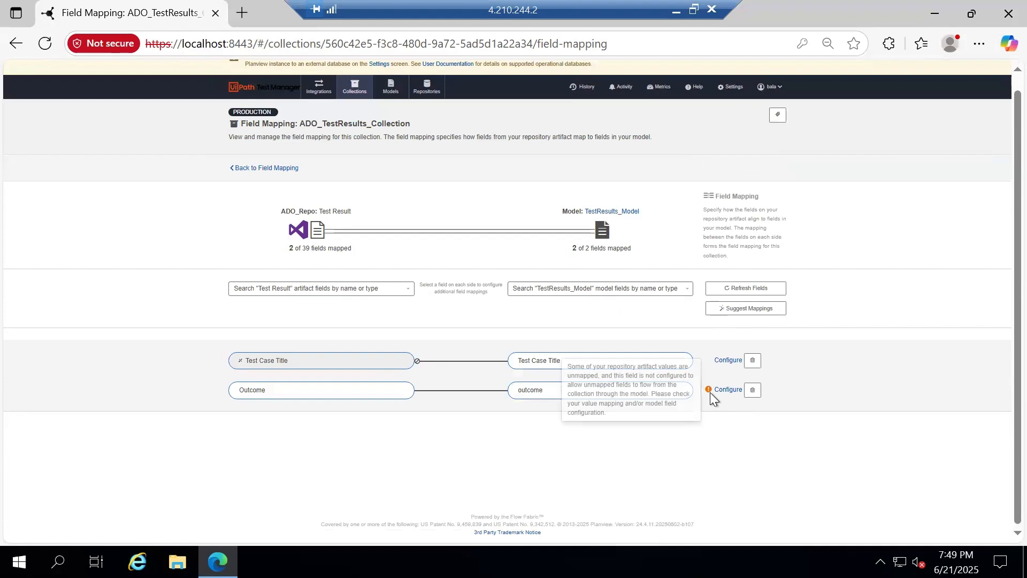
Select the unmapped Outcome values Warning, Not Executed, Timeout, Inconclusive, Error, In Progress, Unspecified
left_click(727, 390)
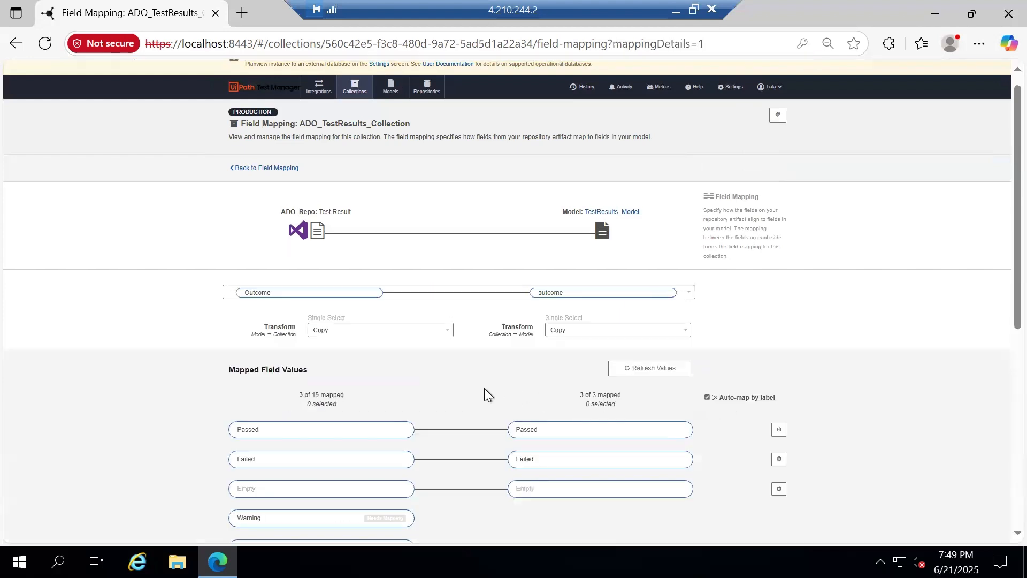
scroll(484, 386, "down", 5)
left_click(371, 277)
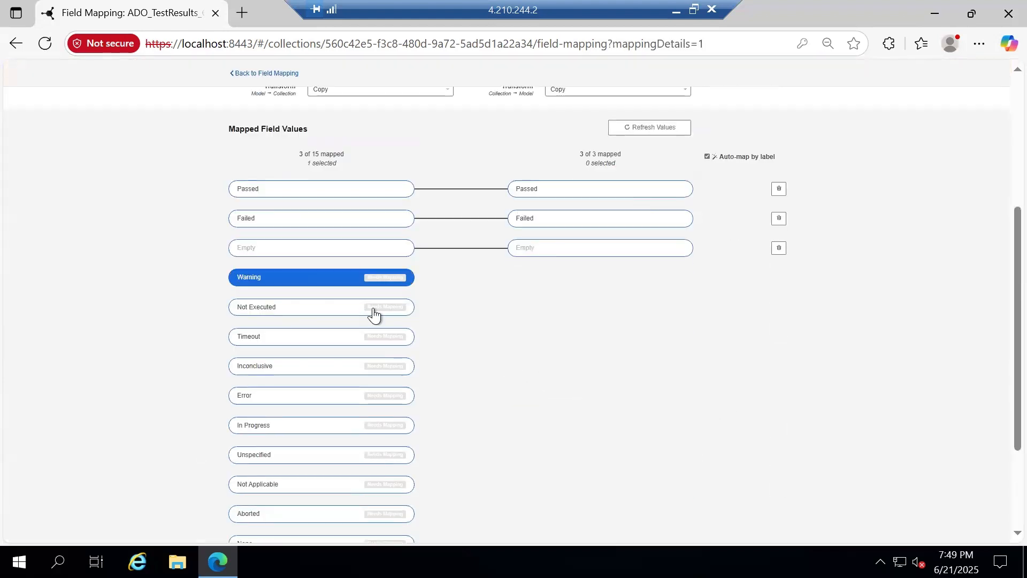
left_click(372, 308)
left_click(373, 338)
left_click(373, 367)
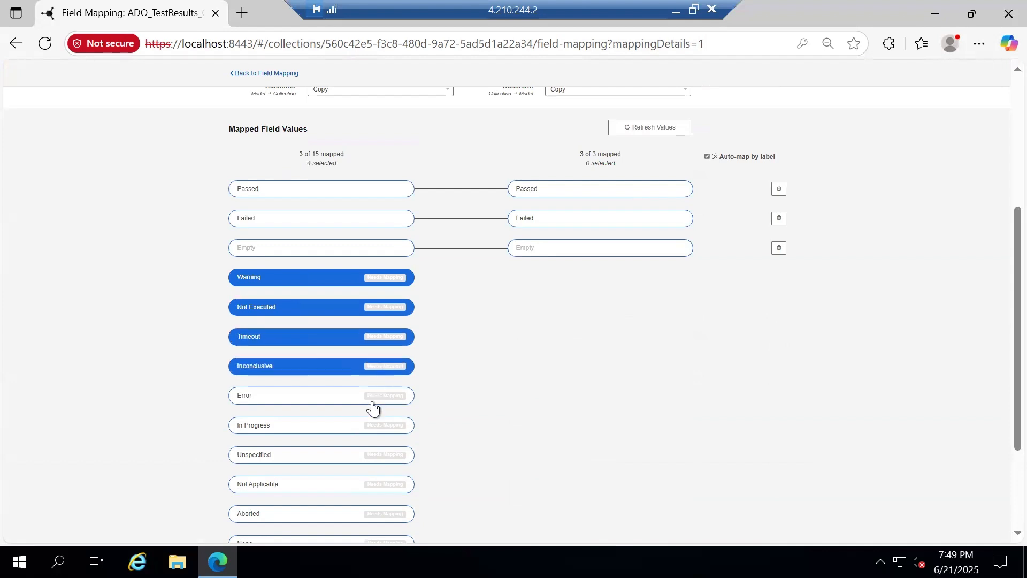
left_click(372, 399)
left_click(373, 426)
left_click(373, 455)
Add Not Applicable, Aborted, None, Blocked and Paused, map all to Empty, and save
scroll(421, 436, "down", 3)
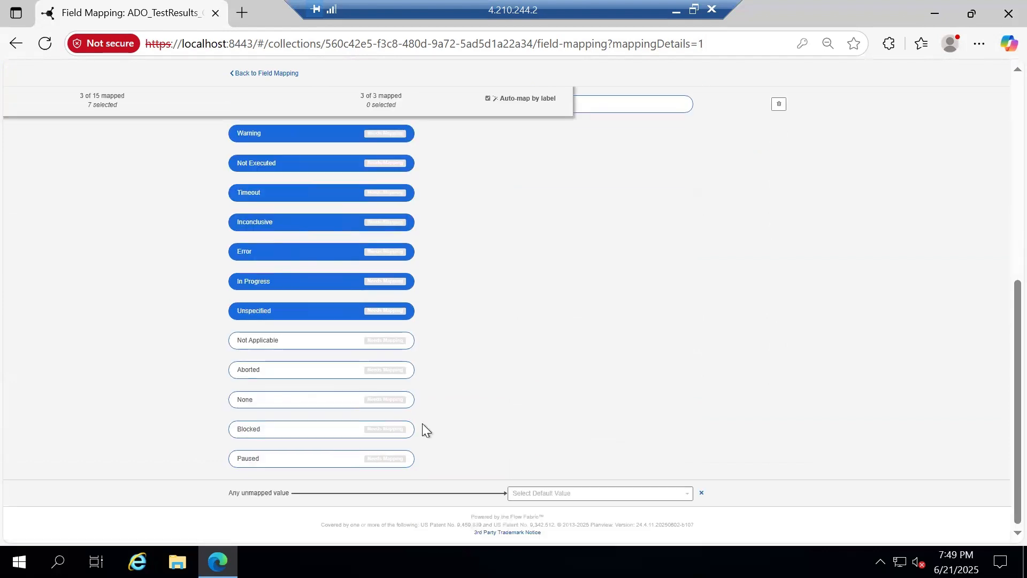
left_click(399, 343)
left_click(401, 373)
left_click(401, 402)
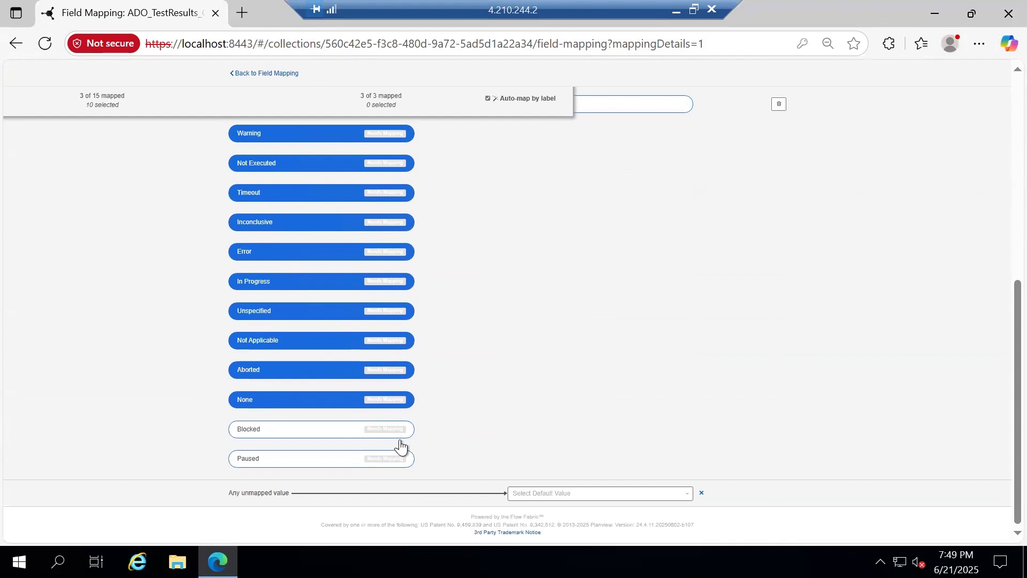
left_click(400, 433)
left_click(399, 459)
scroll(588, 321, "up", 2)
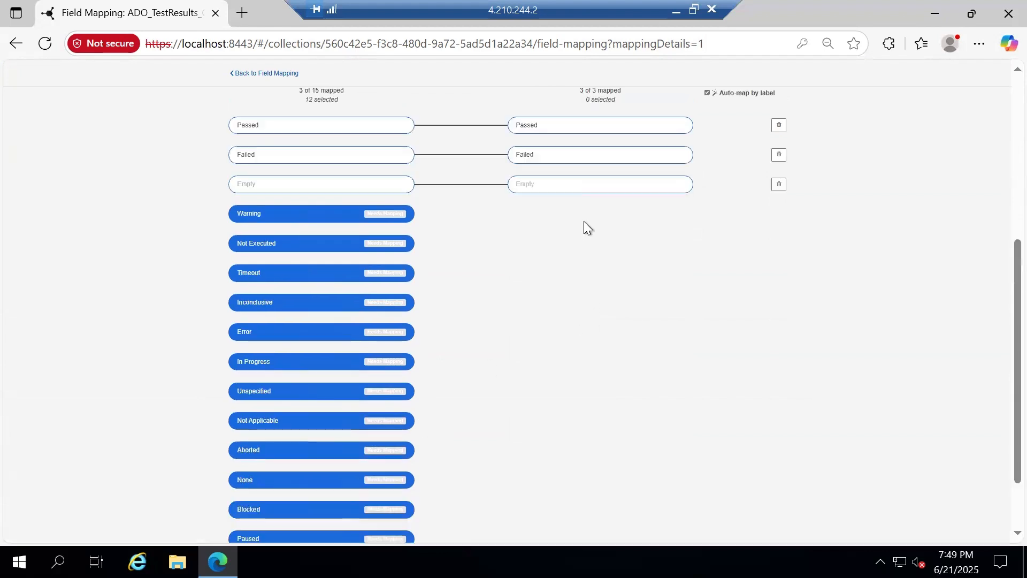
left_click(600, 185)
left_click(457, 95)
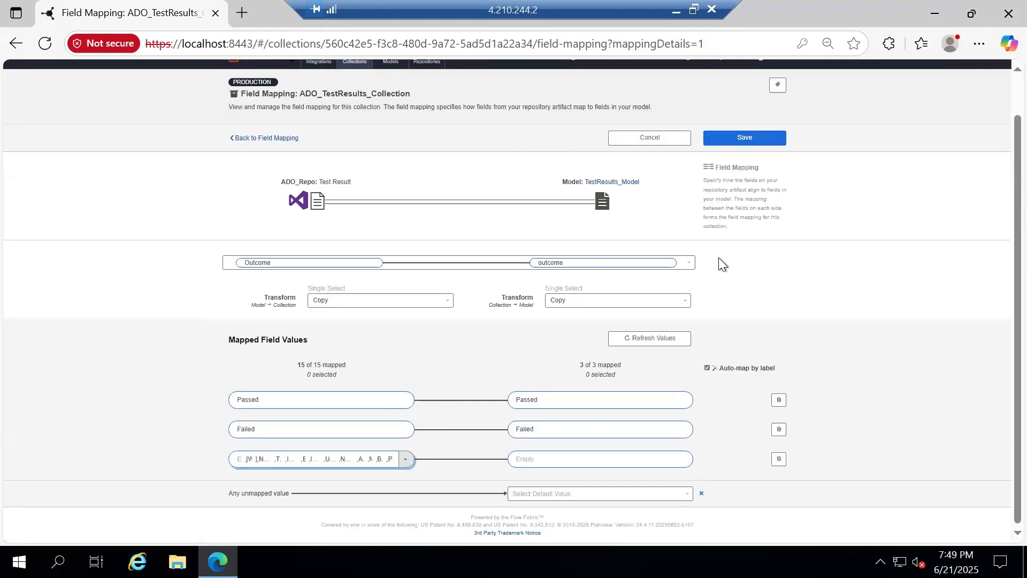
left_click(740, 139)
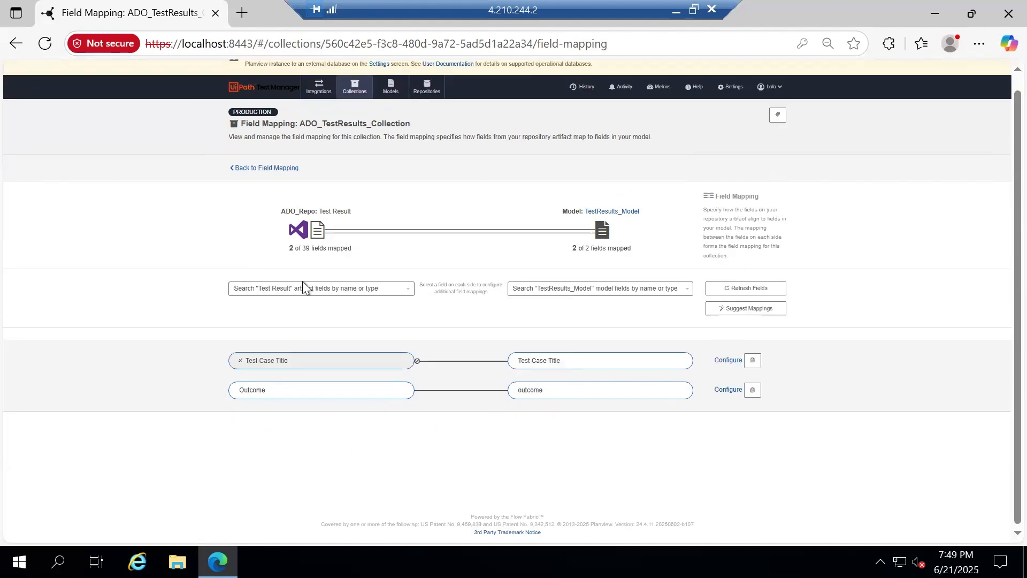
Map the Parent Test Run relationship to the model's Test Execution
left_click(268, 169)
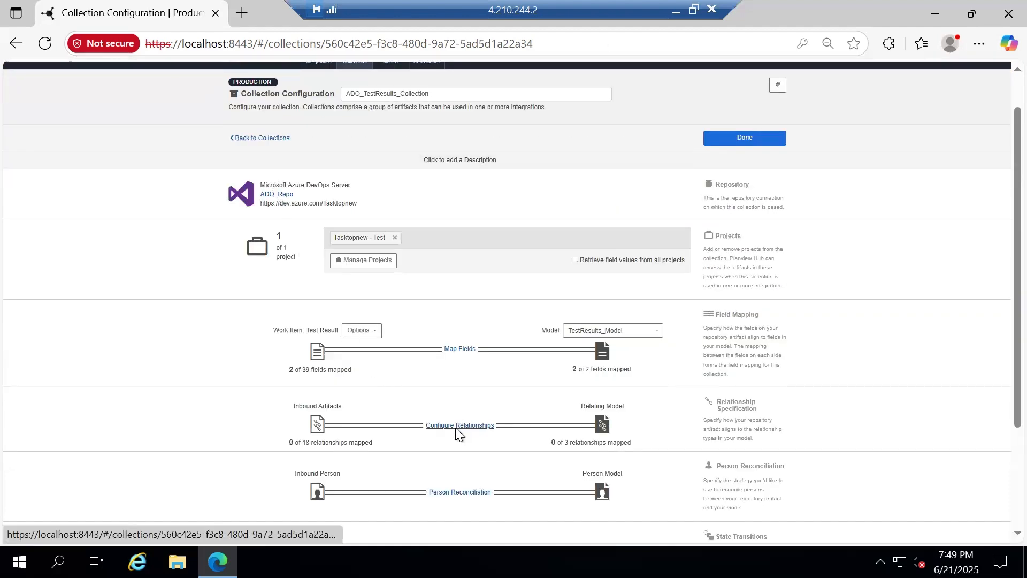
left_click(457, 426)
left_click(388, 278)
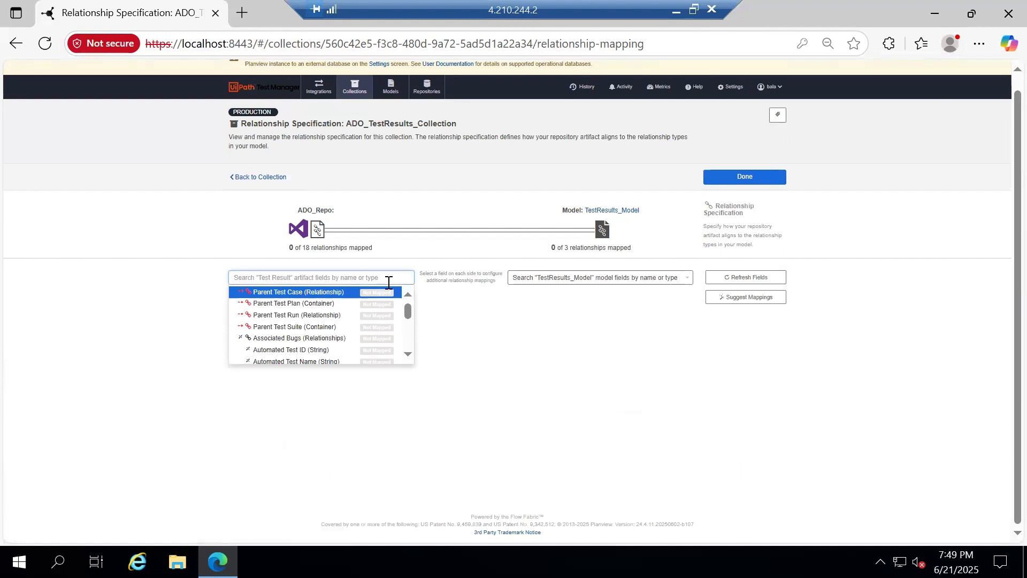
left_click(329, 316)
left_click(615, 279)
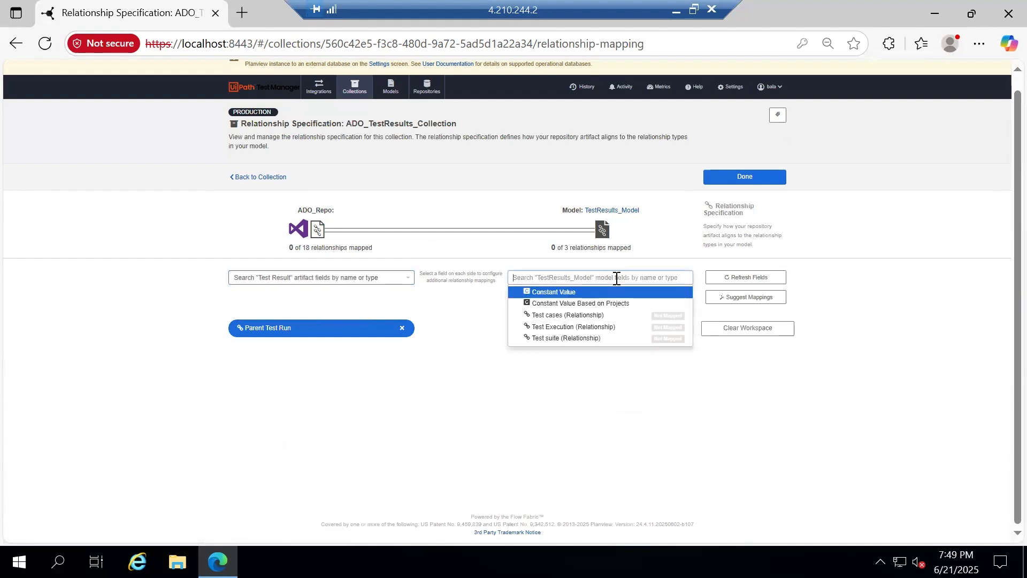
left_click(580, 326)
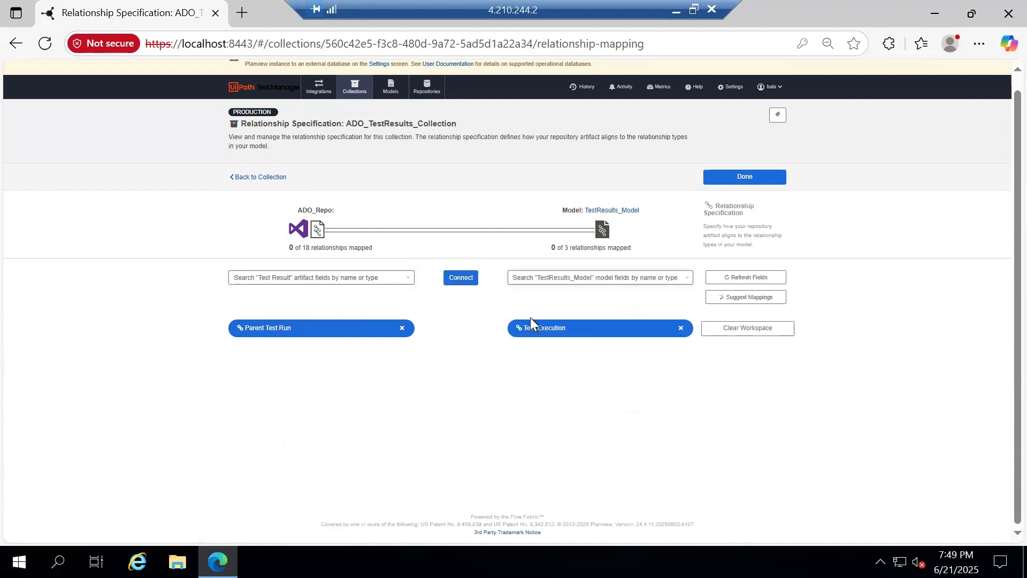
left_click(461, 279)
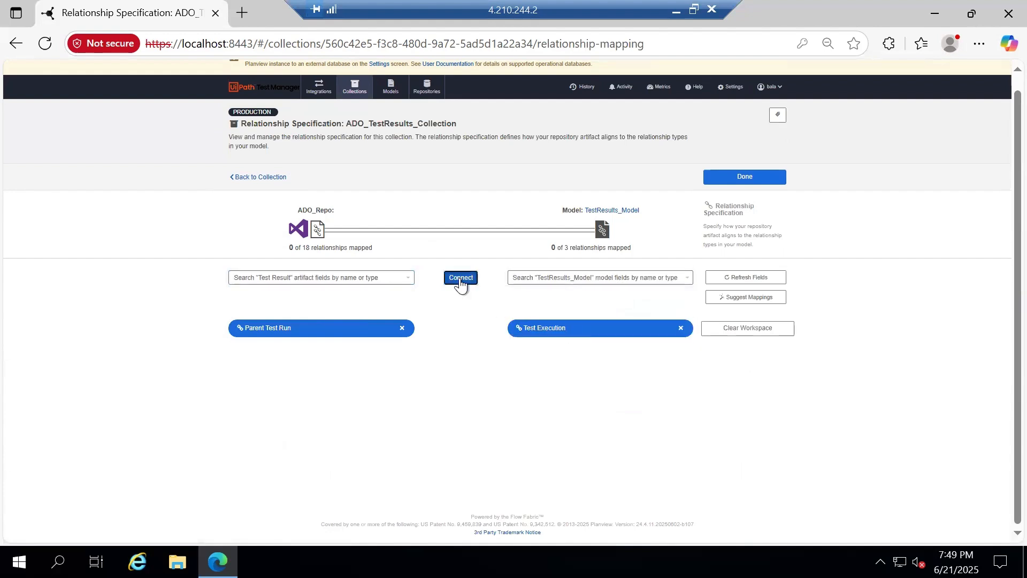
Map the Parent Test Case relationship to the model's Test cases
left_click(366, 281)
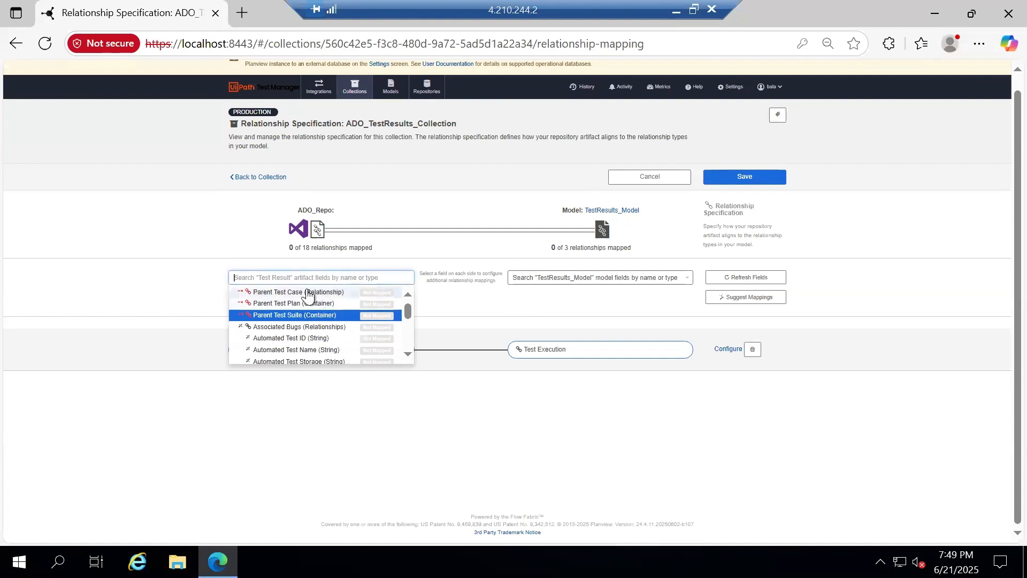
left_click(310, 292)
left_click(620, 279)
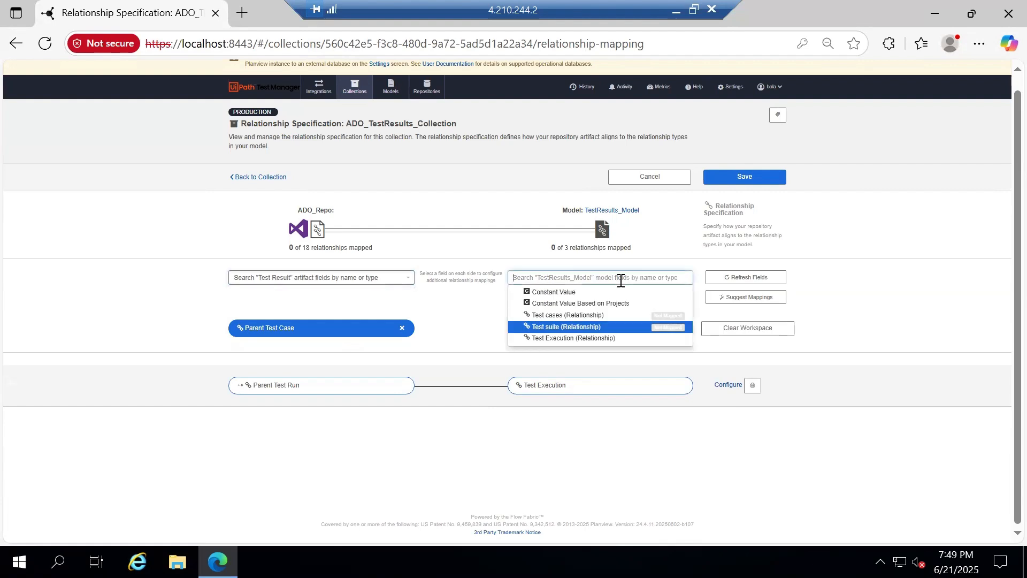
left_click(593, 315)
left_click(464, 278)
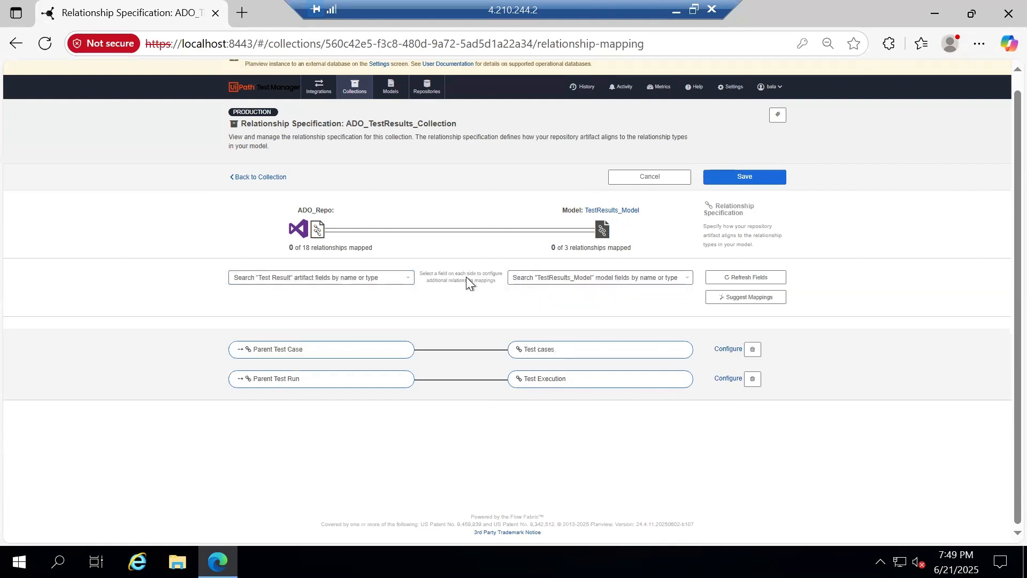
left_click(370, 283)
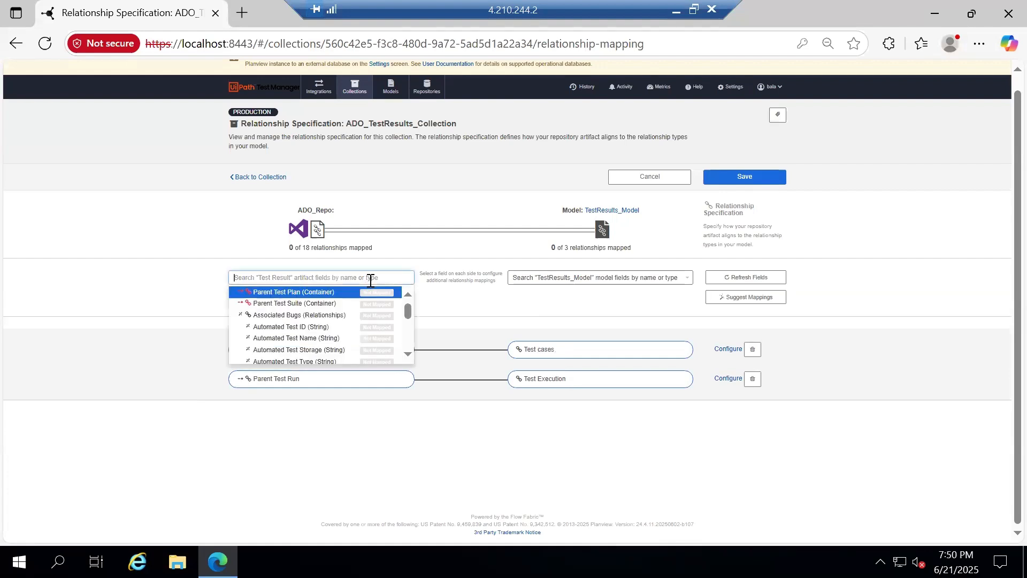
Give Parent Test Plan a project-based constant value in project Tasktopnew, Test
left_click(321, 293)
left_click(566, 277)
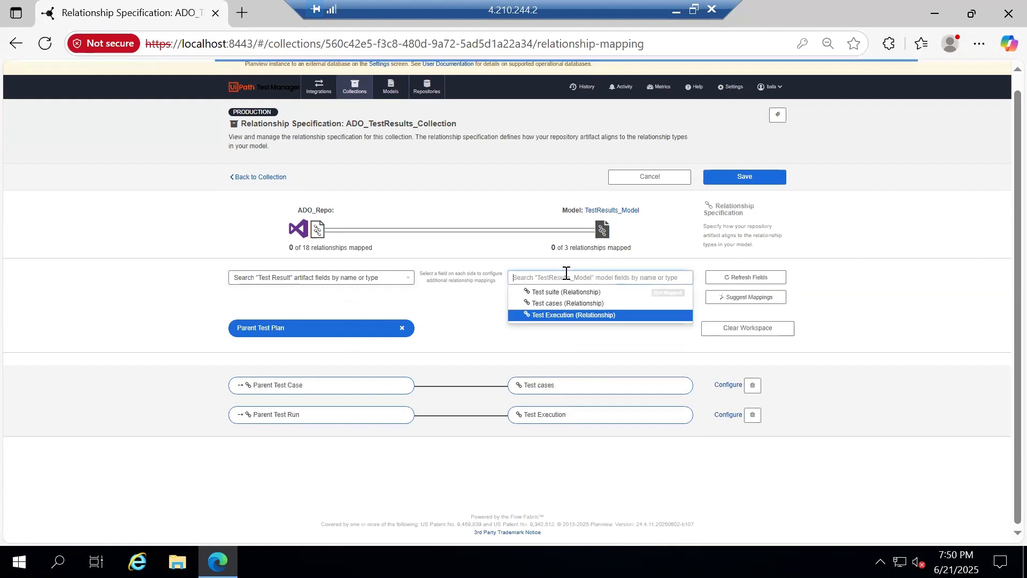
left_click(569, 306)
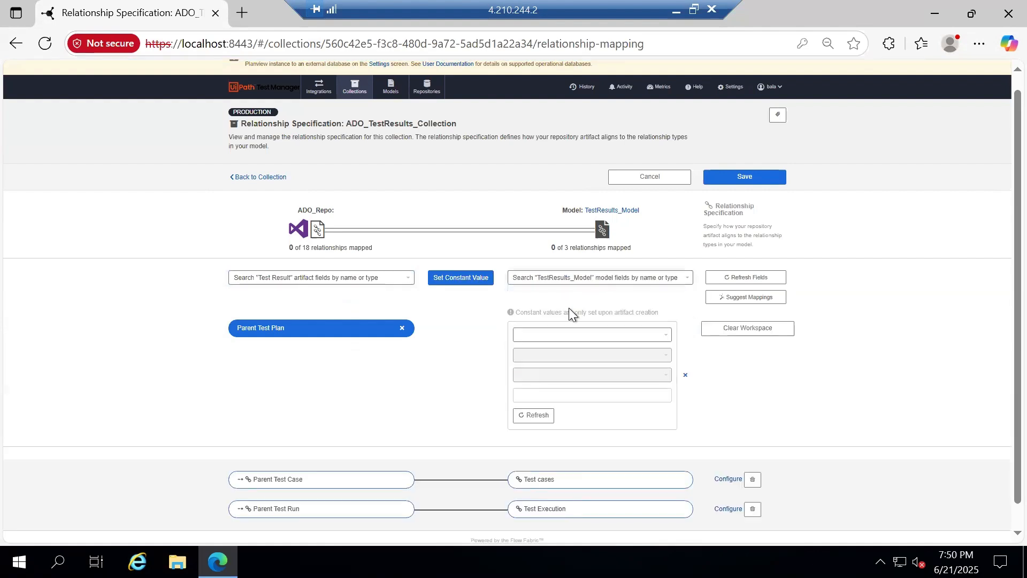
left_click(570, 353)
left_click(552, 366)
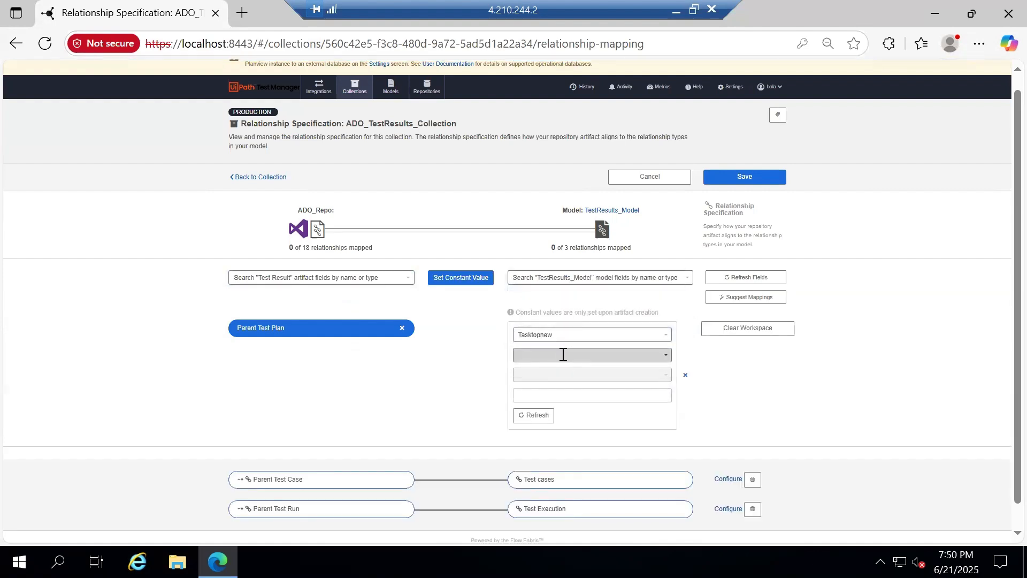
left_click(561, 353)
left_click(529, 398)
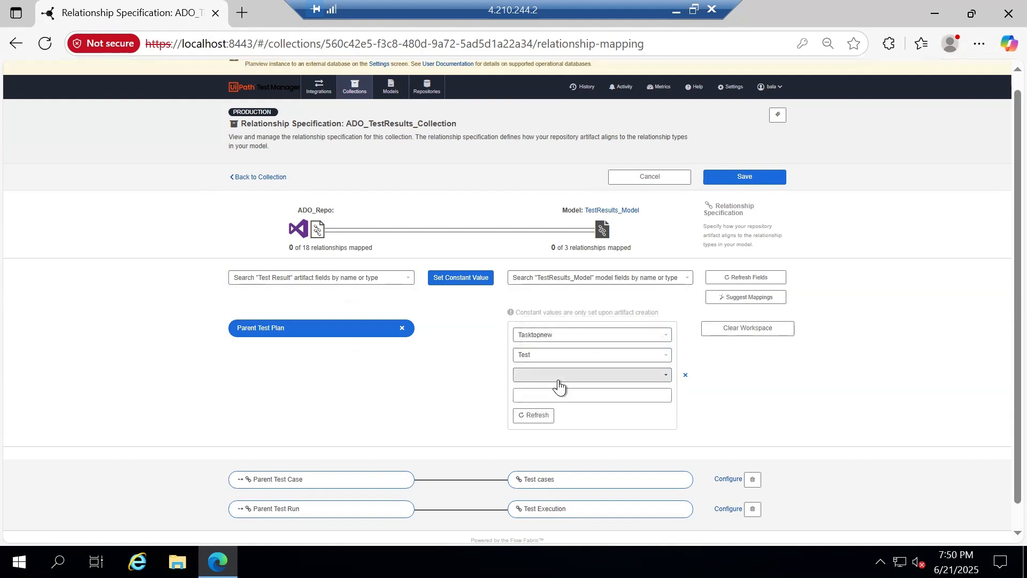
Set the constant to Test Plan ID 3 (Plan B) and save the relationships
left_click(568, 374)
scroll(569, 412, "down", 5)
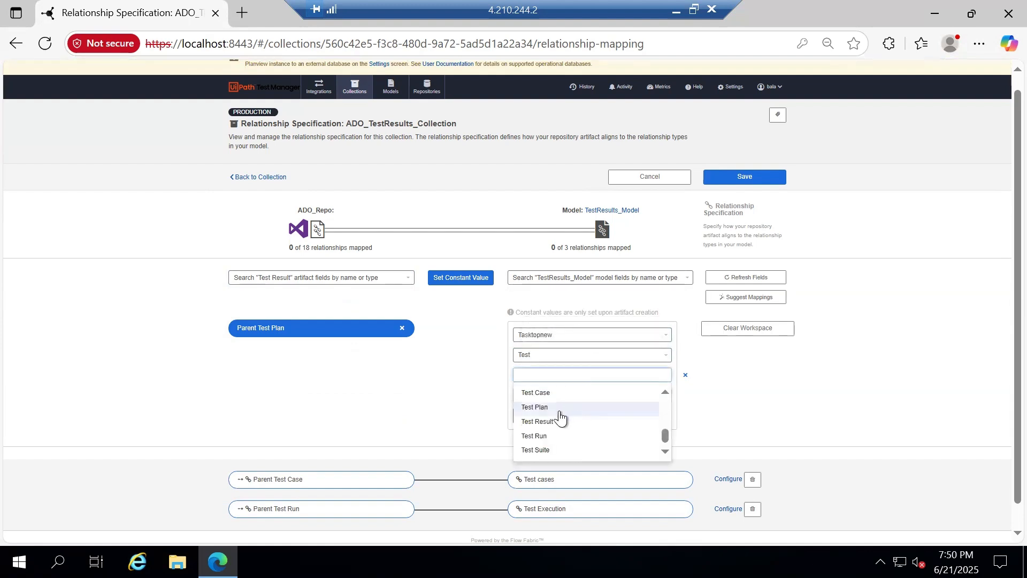
left_click(557, 407)
left_click(572, 397)
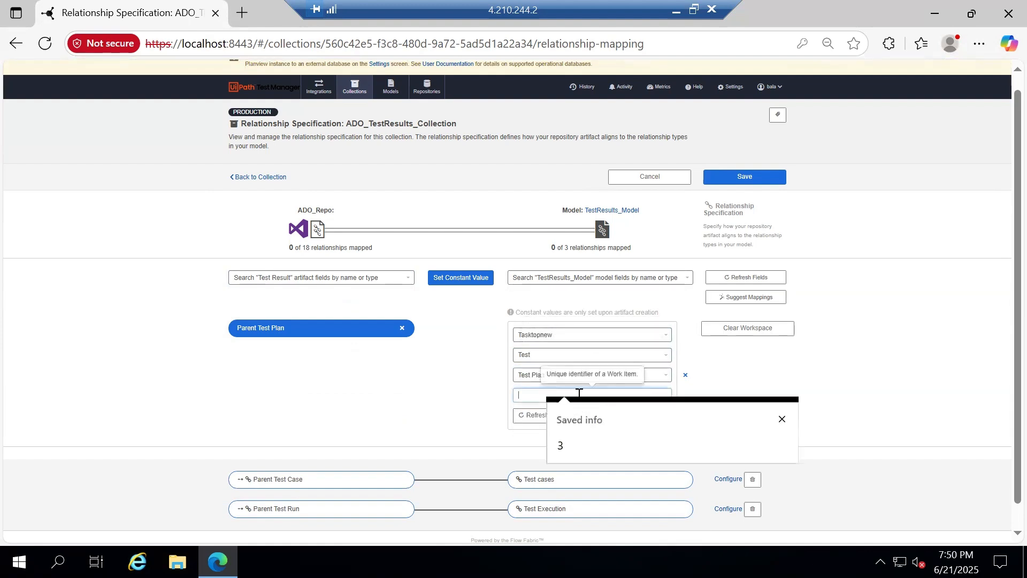
left_click(571, 445)
left_click(478, 280)
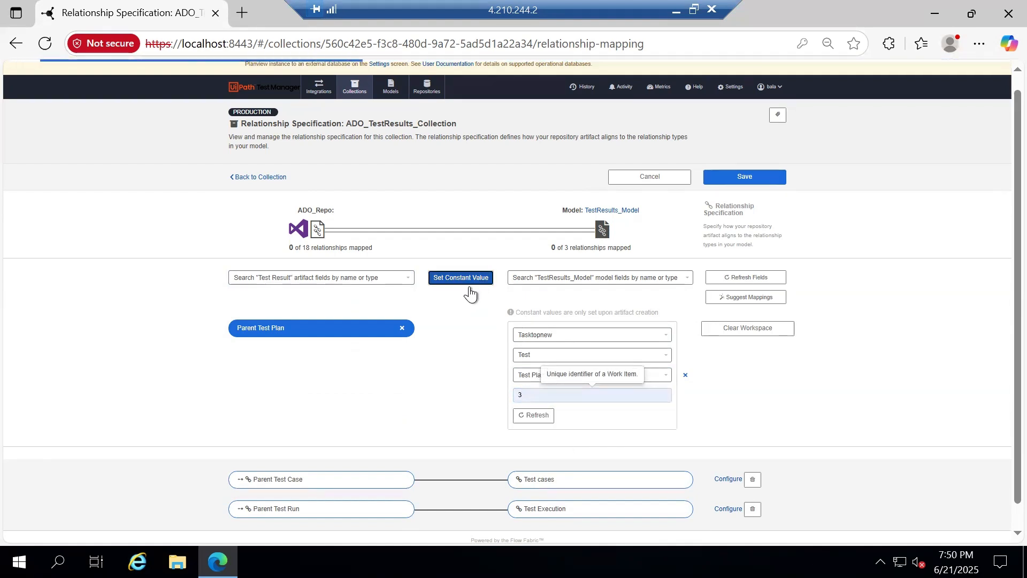
left_click(368, 276)
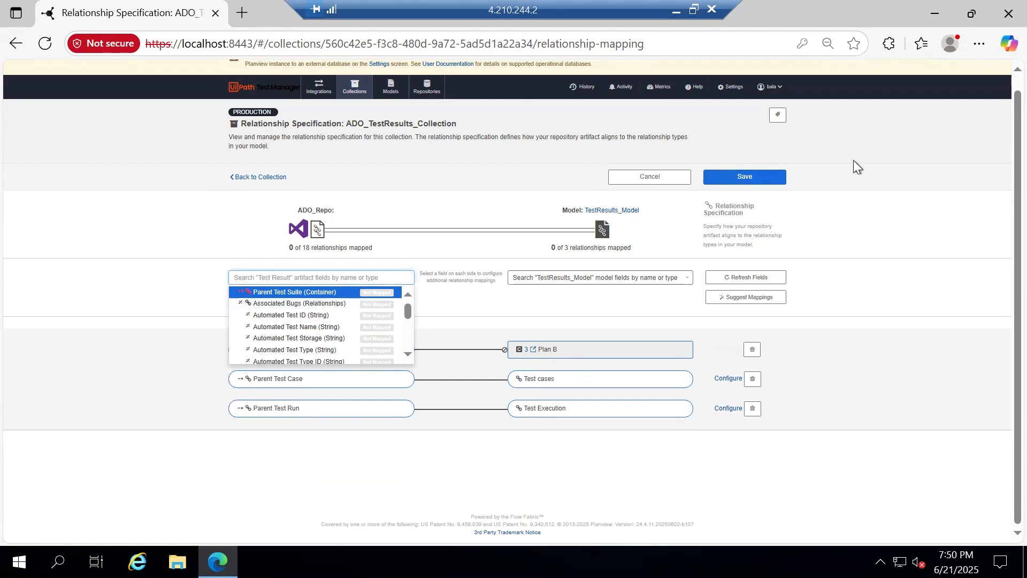
left_click(763, 178)
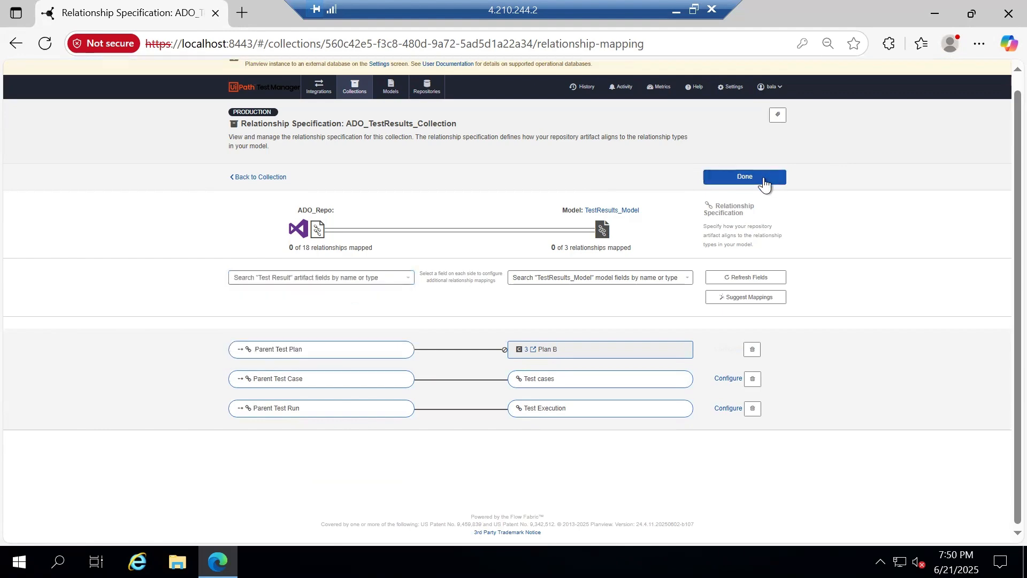
Leave the relationship settings and open Uipath_TestResults_Collection from the Collections list
left_click(774, 171)
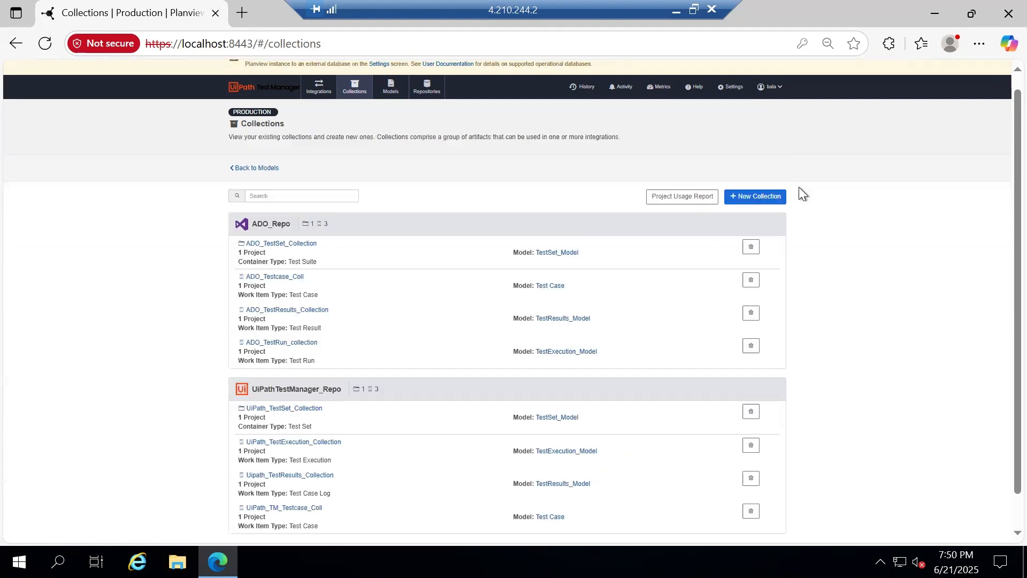
scroll(444, 313, "down", 2)
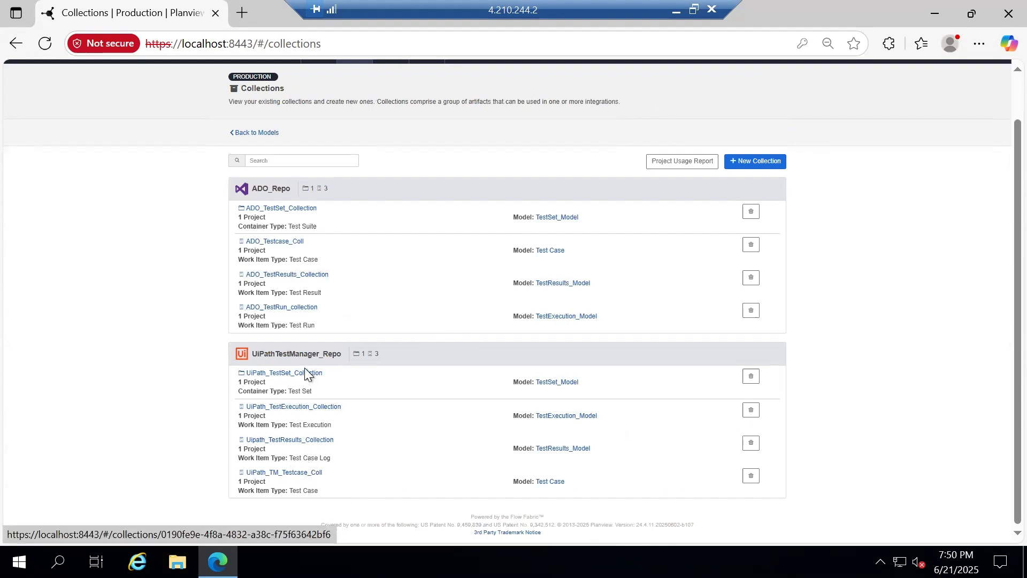
left_click(308, 440)
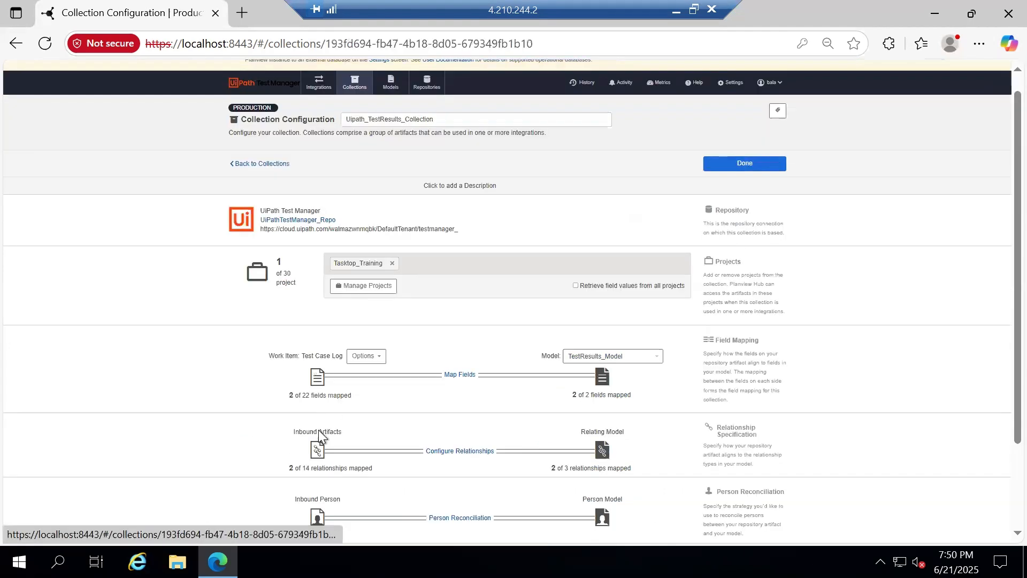
scroll(455, 311, "down", 2)
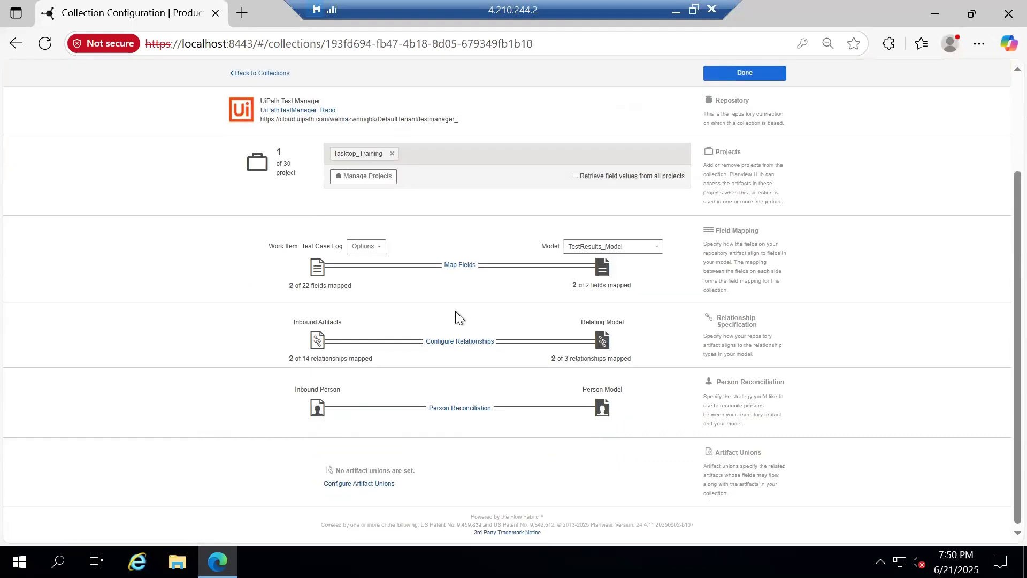
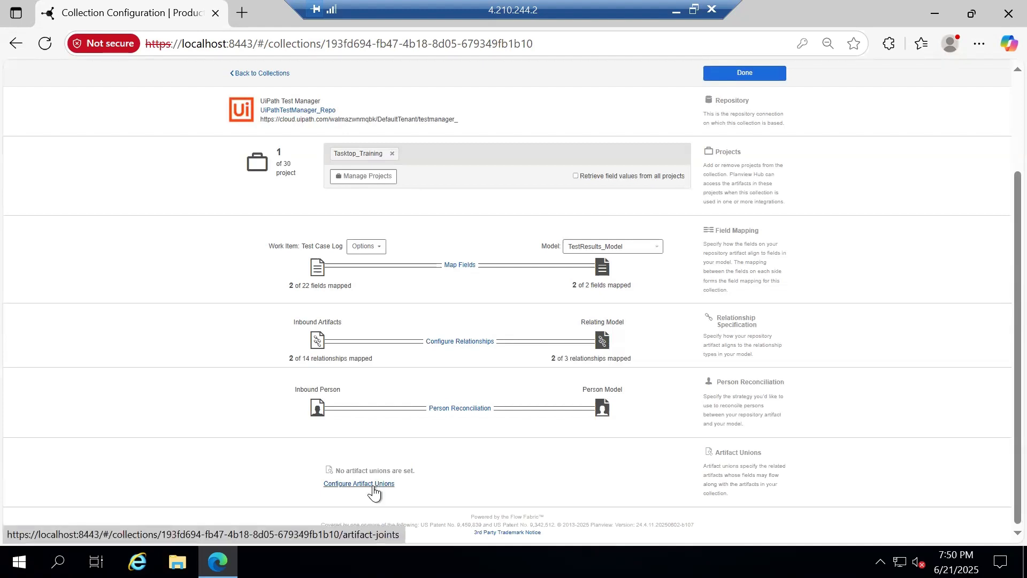
Start a new artifact union with Test Execution as its relationship field
left_click(372, 484)
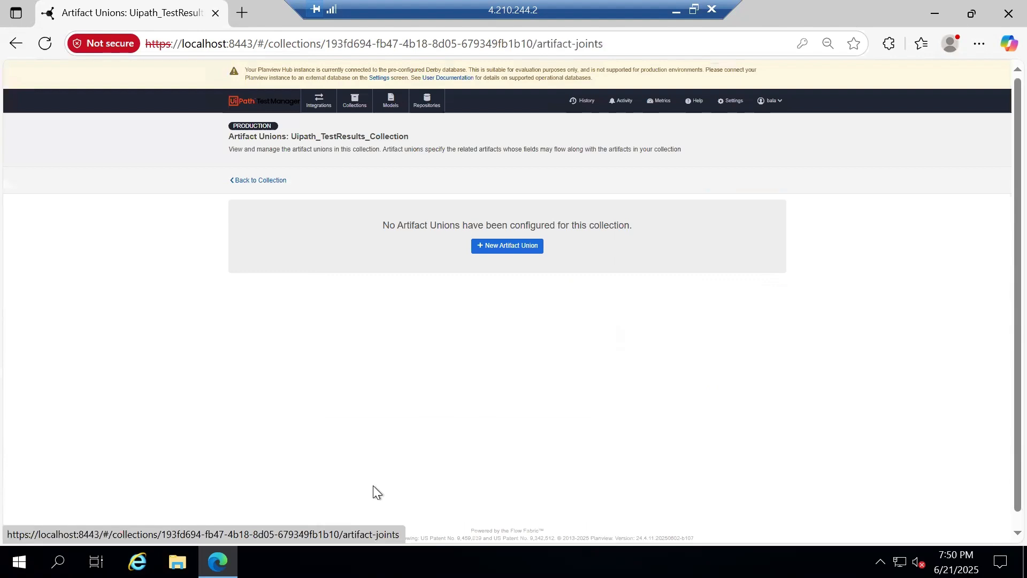
left_click(494, 250)
left_click(484, 230)
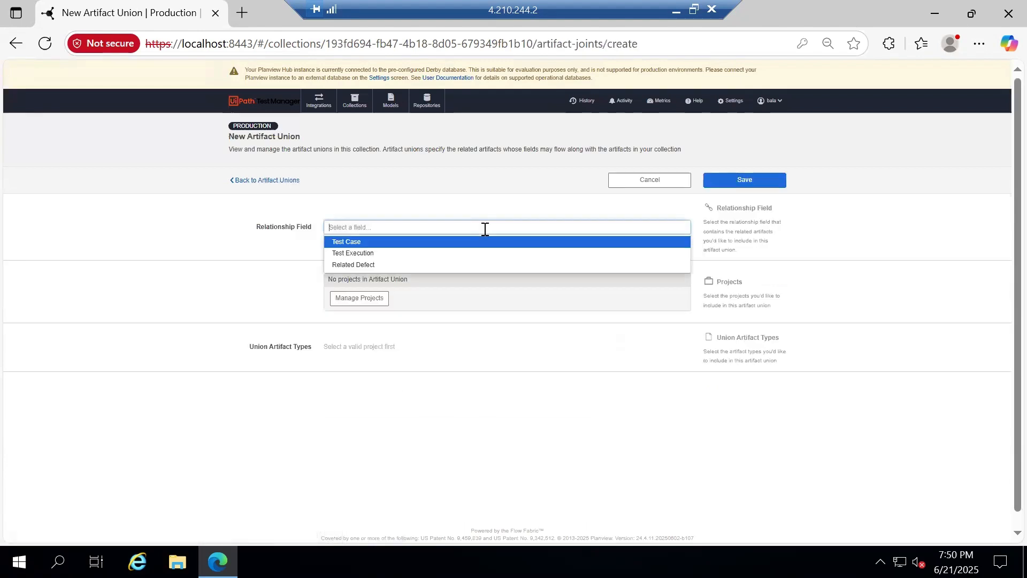
left_click(386, 253)
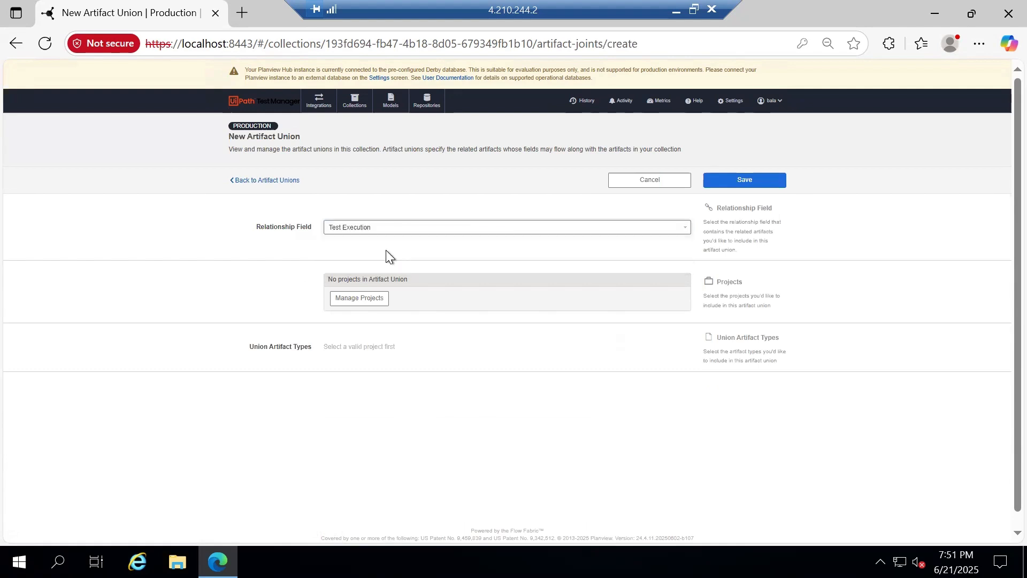
Add the Tasktop_Training project to the artifact union
left_click(367, 298)
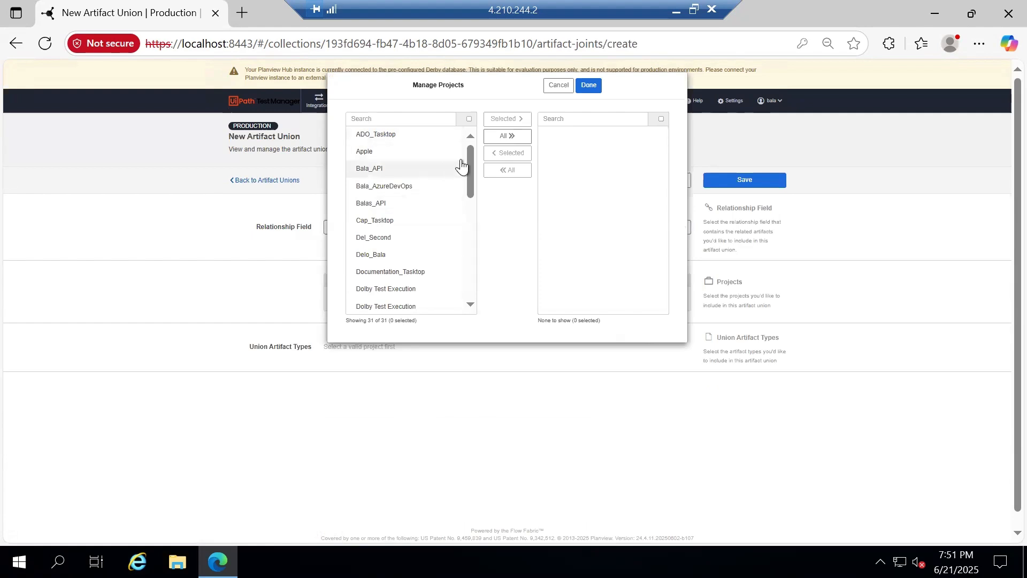
left_click(423, 119)
type("train")
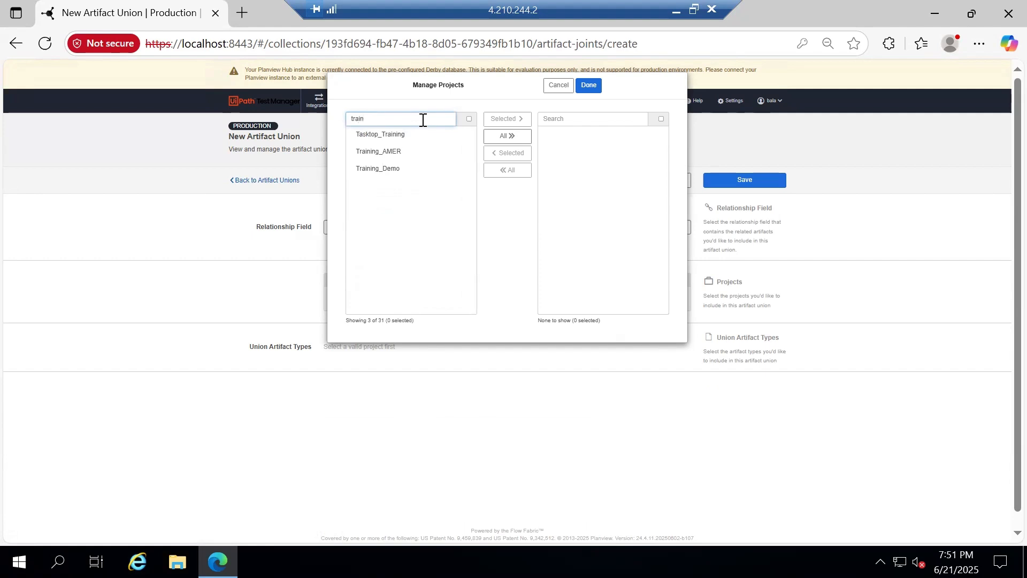
left_click(407, 136)
left_click(511, 118)
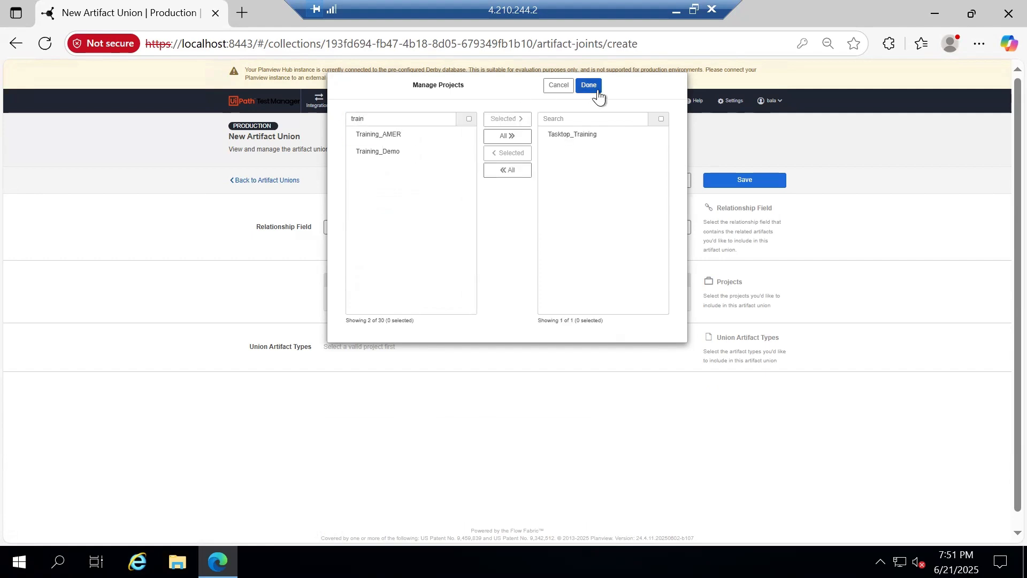
left_click(599, 97)
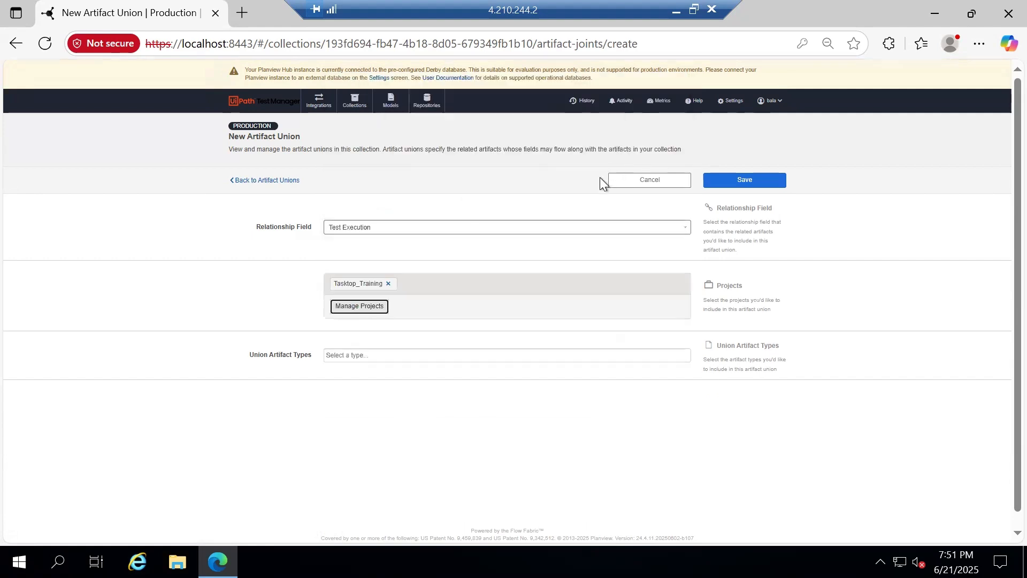
Set Test Execution as the union artifact type, save, and return to the collection
left_click(440, 354)
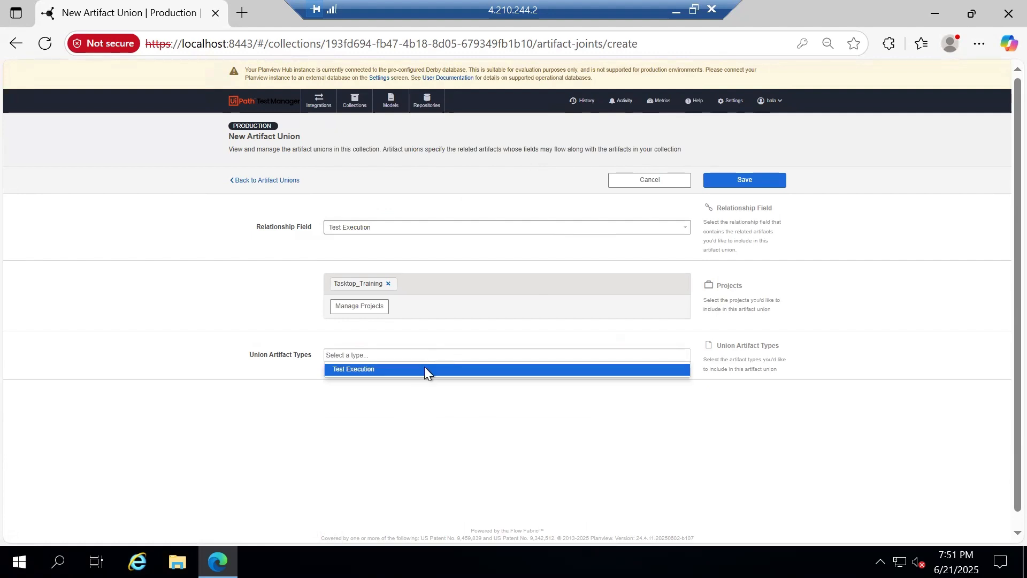
left_click(424, 369)
left_click(749, 180)
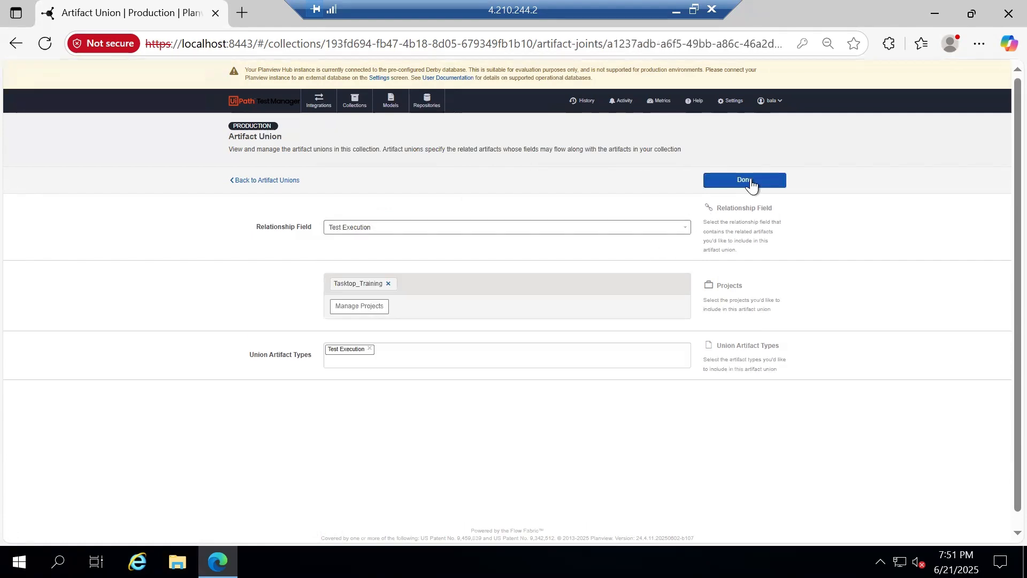
left_click(752, 183)
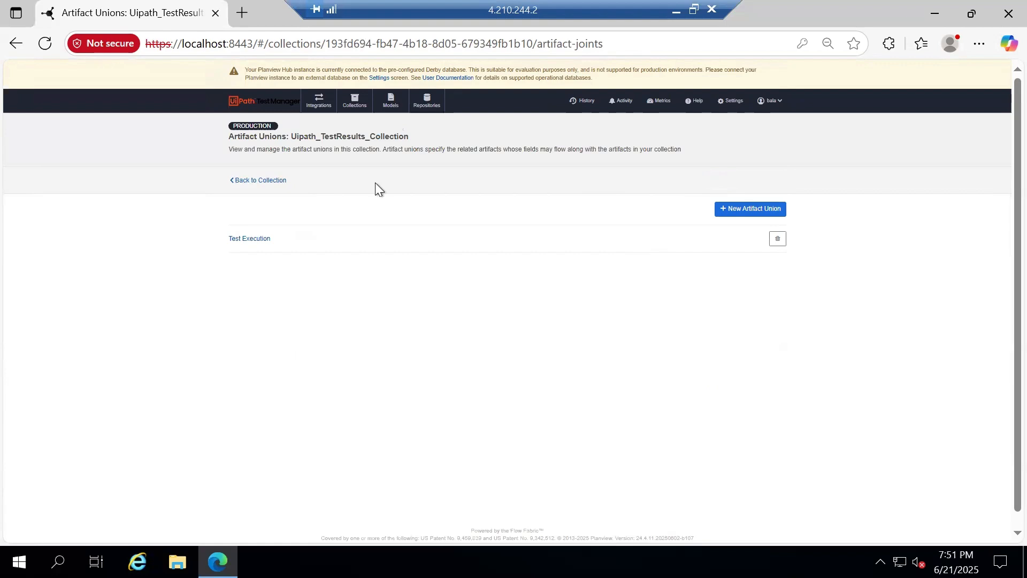
left_click(265, 181)
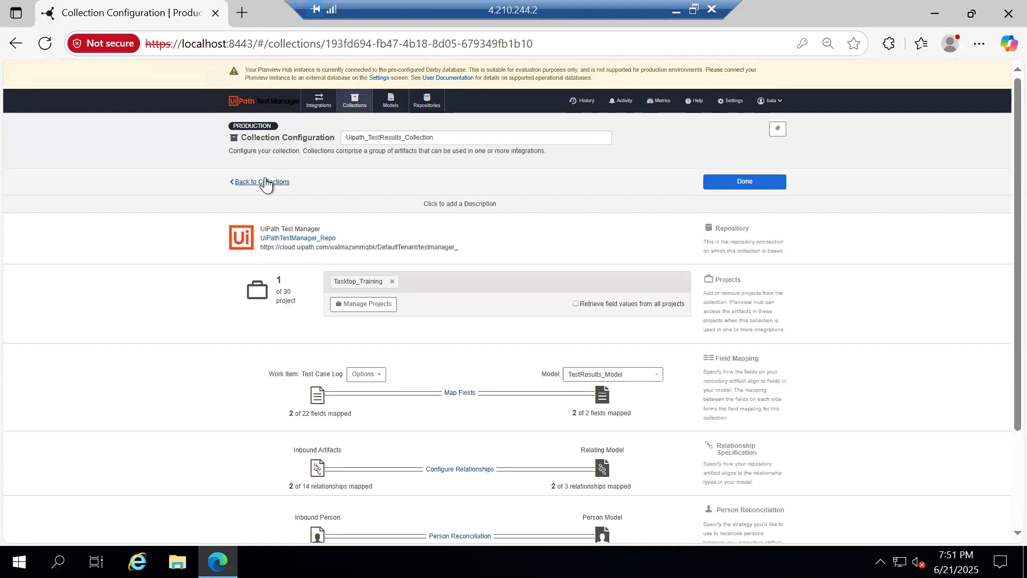
Select Test Execution's Test Set field as the source relationship
left_click(461, 469)
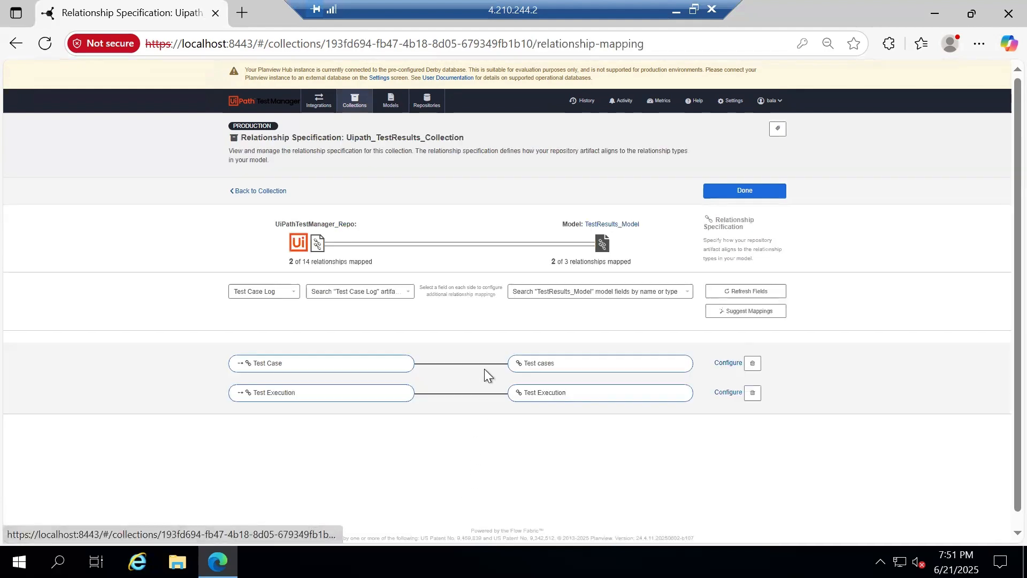
left_click(281, 294)
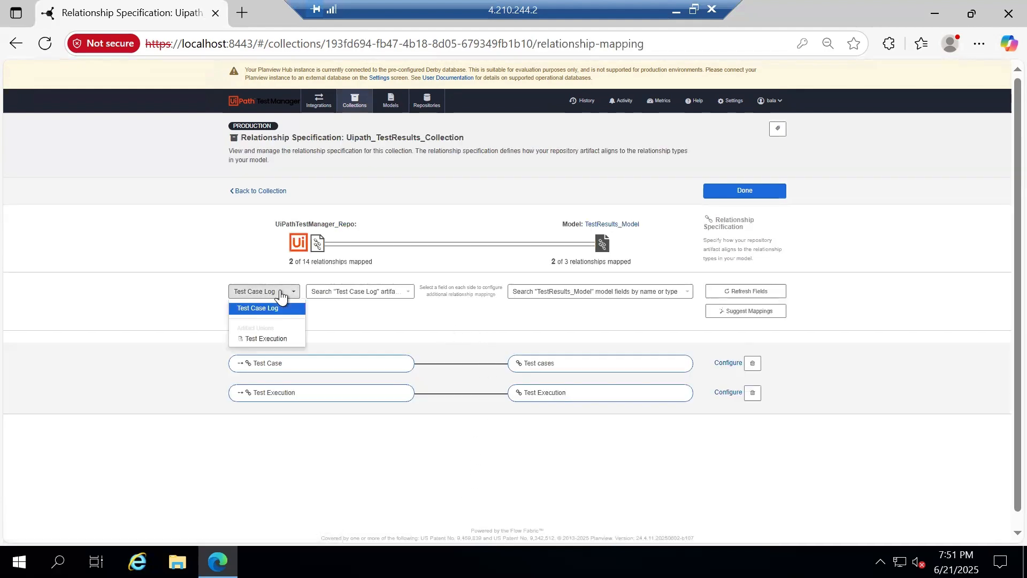
left_click(281, 339)
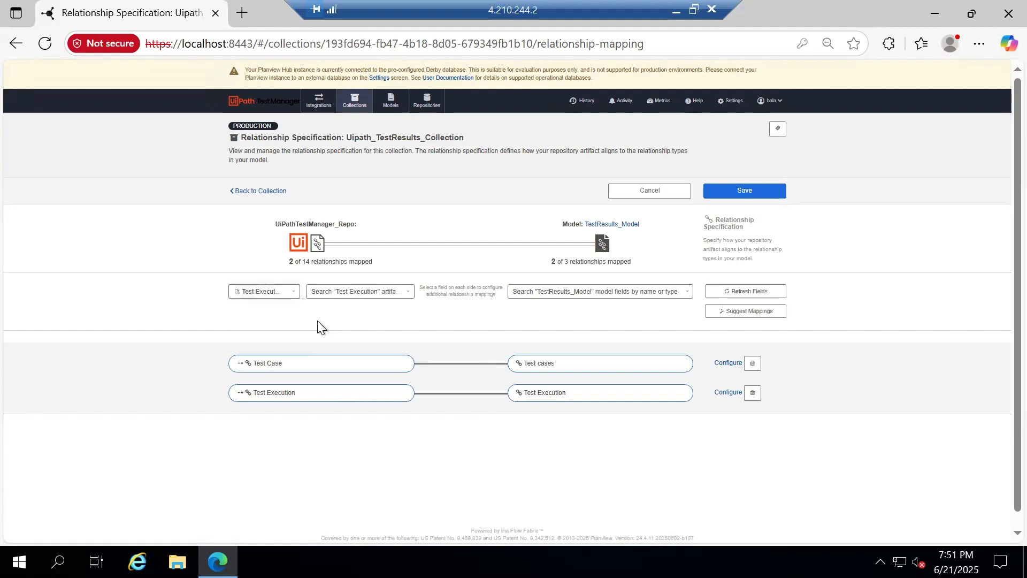
left_click(380, 294)
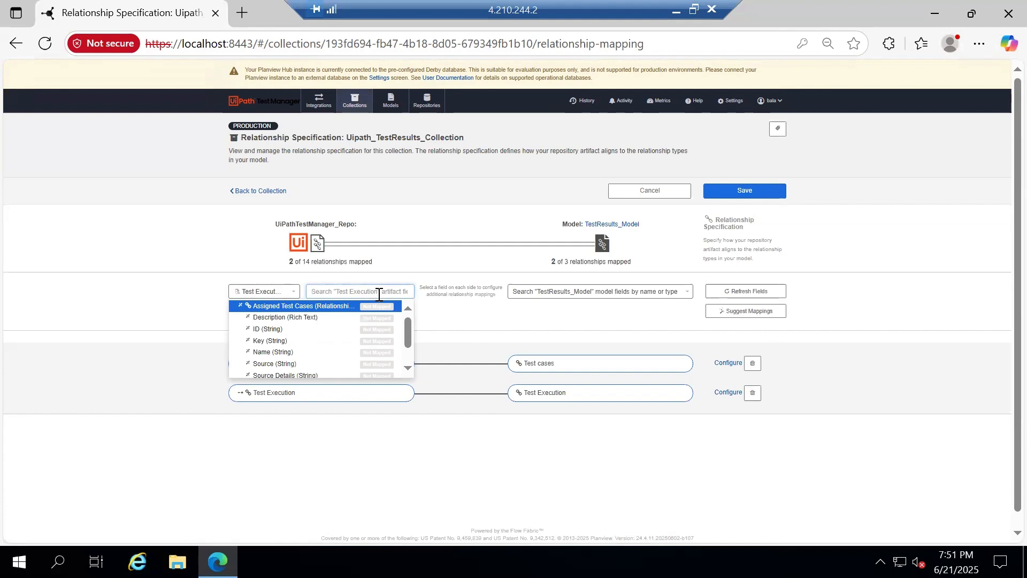
type("test")
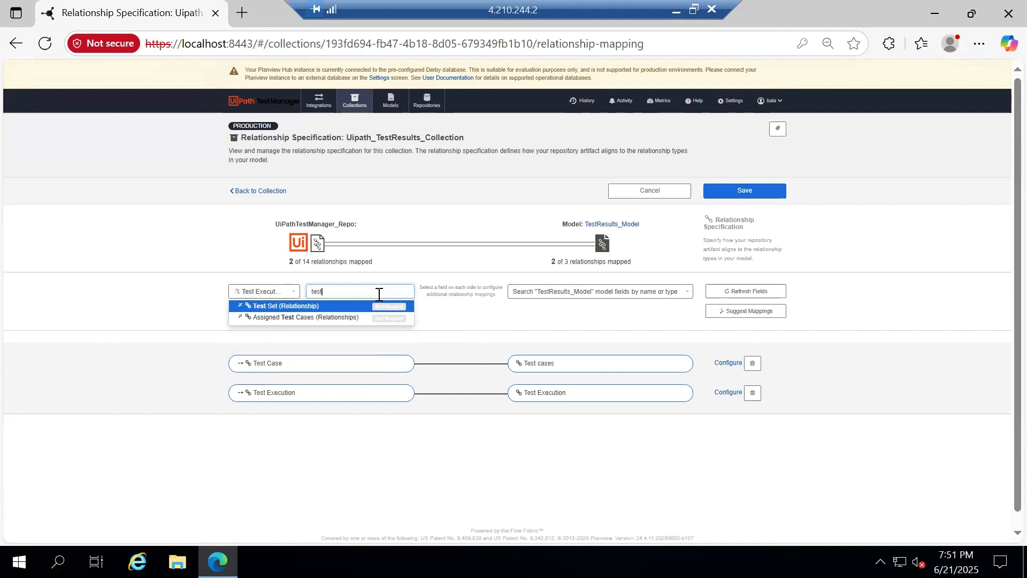
left_click(321, 305)
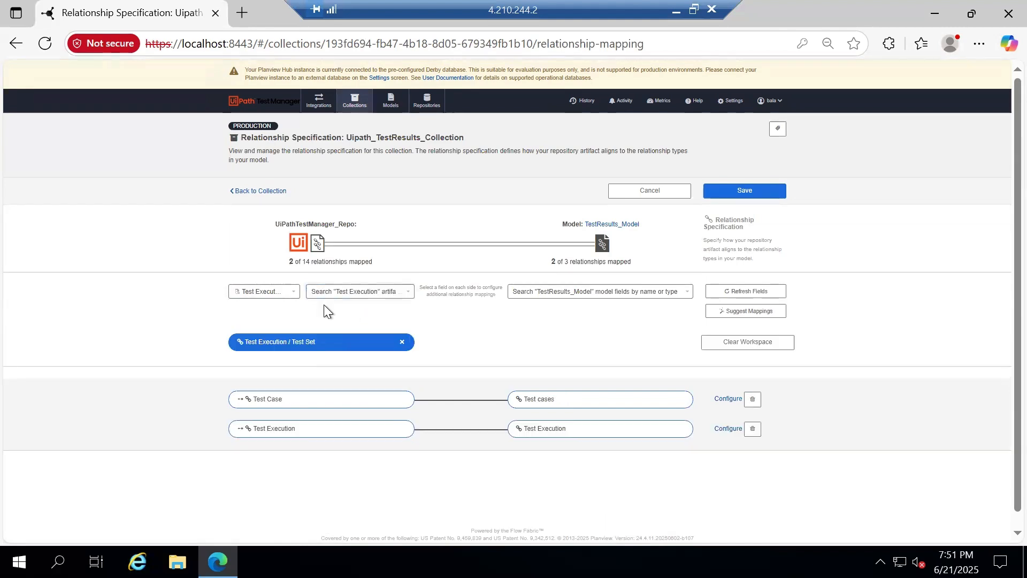
Connect Test Set to the model's Test suite, save, and return to Collections
left_click(600, 293)
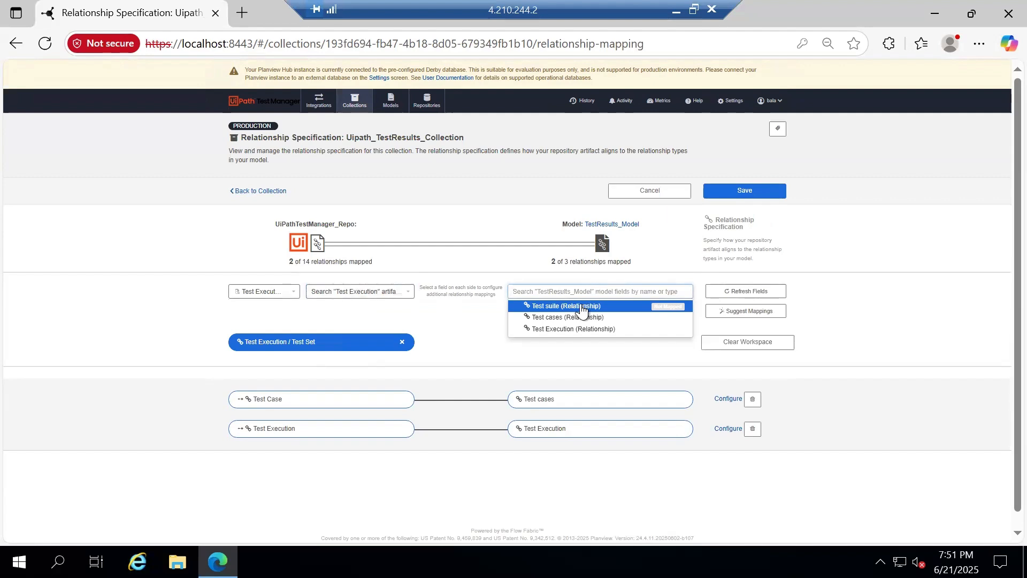
left_click(581, 306)
left_click(463, 292)
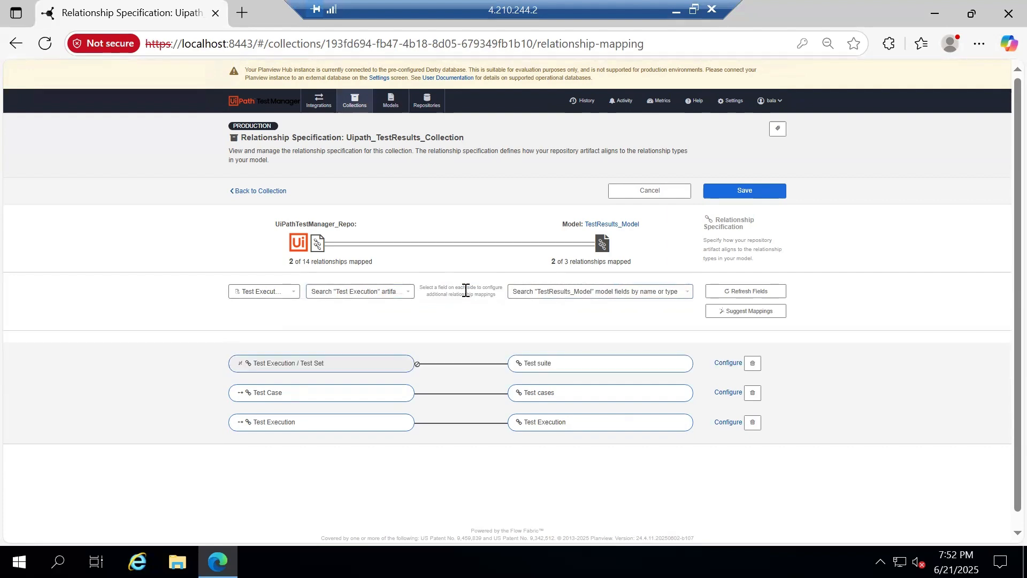
left_click(771, 192)
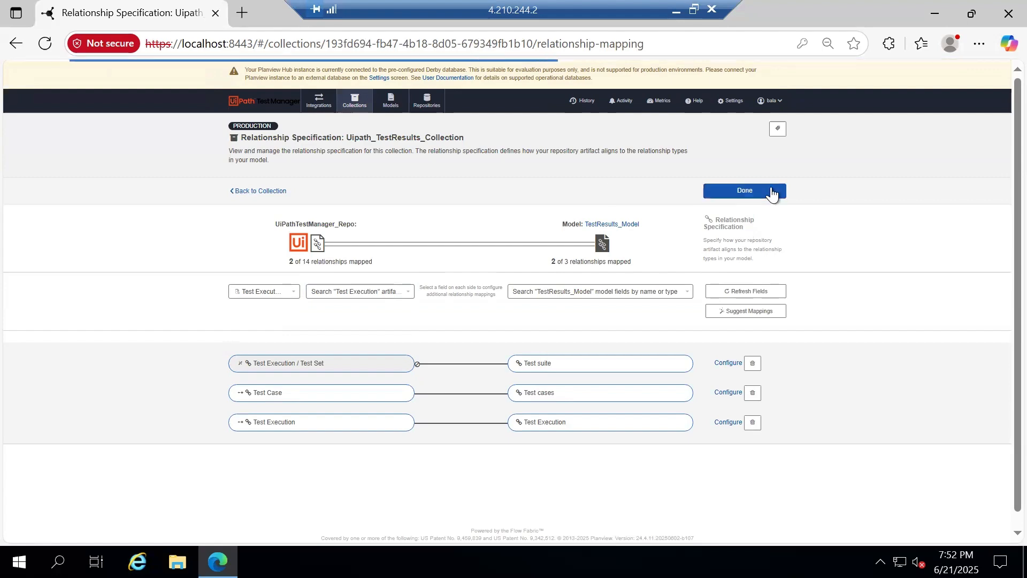
left_click(770, 192)
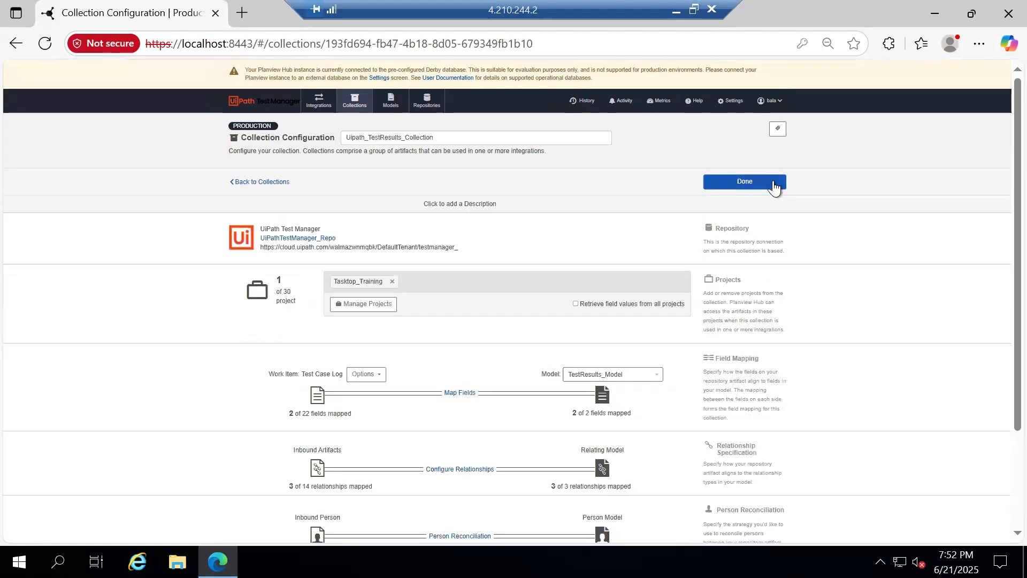
left_click(773, 185)
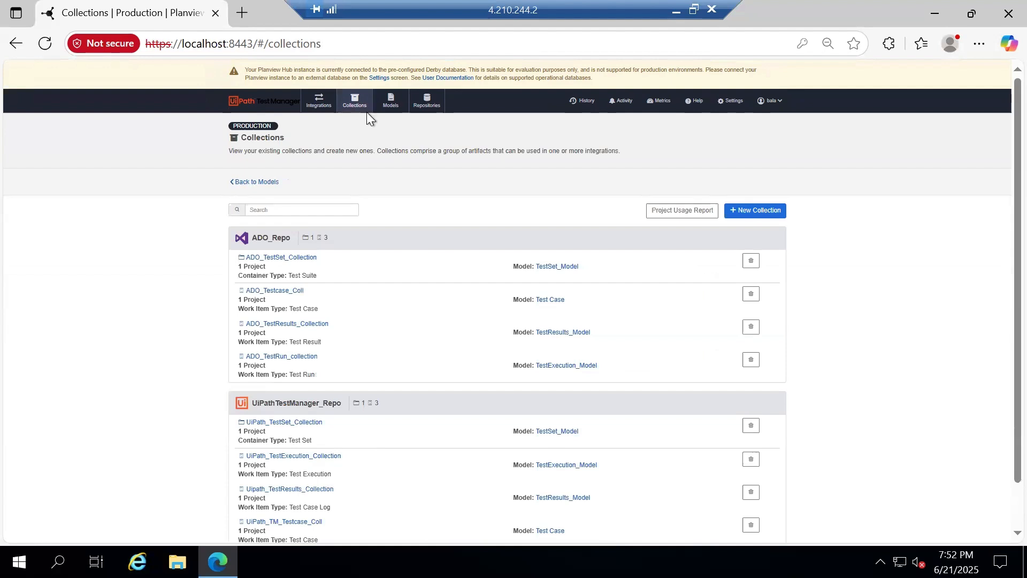
In ADO_TestResults_Collection, connect Parent Test Suite to the model's Test suite and save
left_click(299, 326)
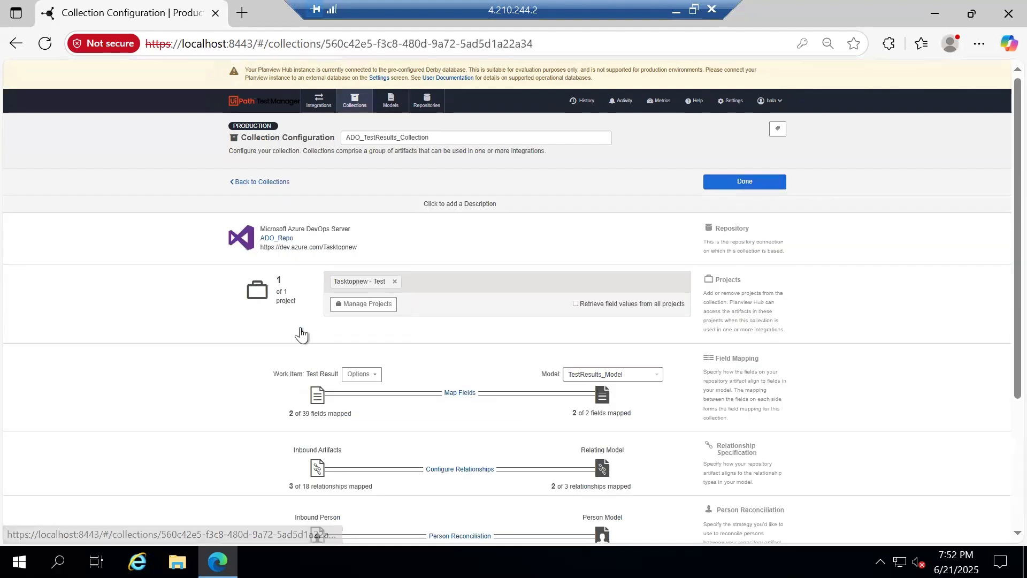
left_click(464, 471)
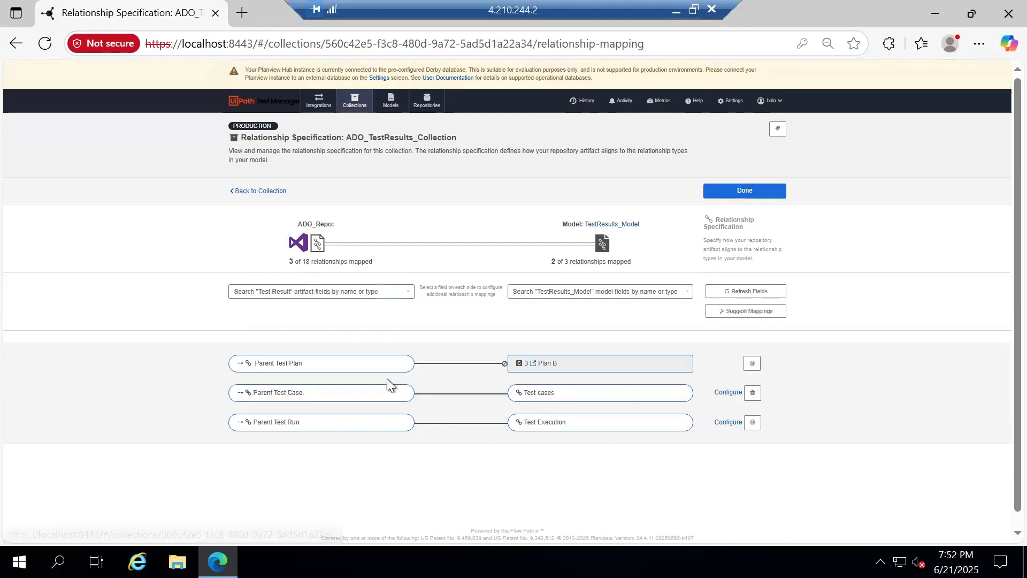
left_click(359, 292)
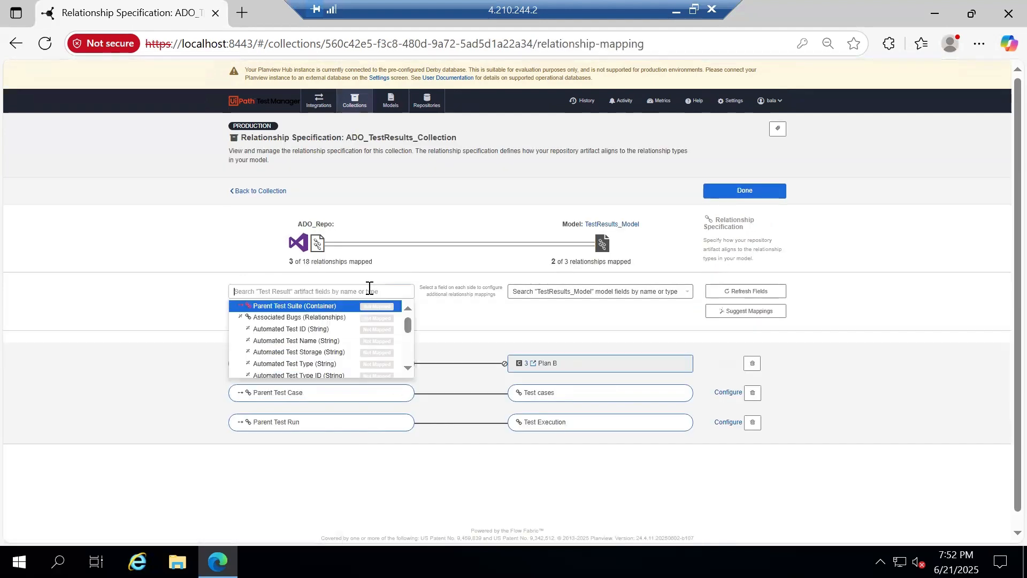
left_click(299, 307)
left_click(585, 292)
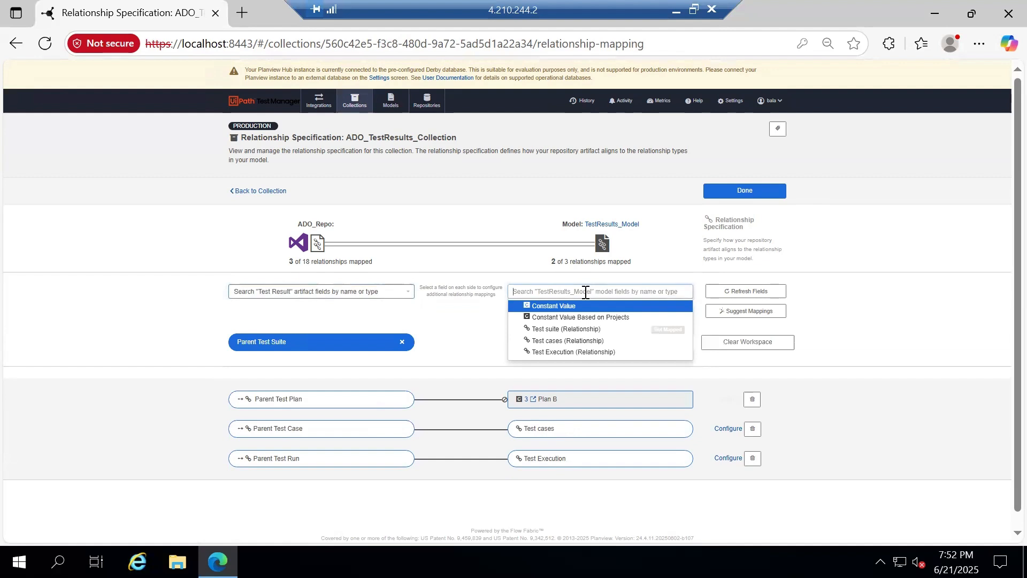
left_click(559, 329)
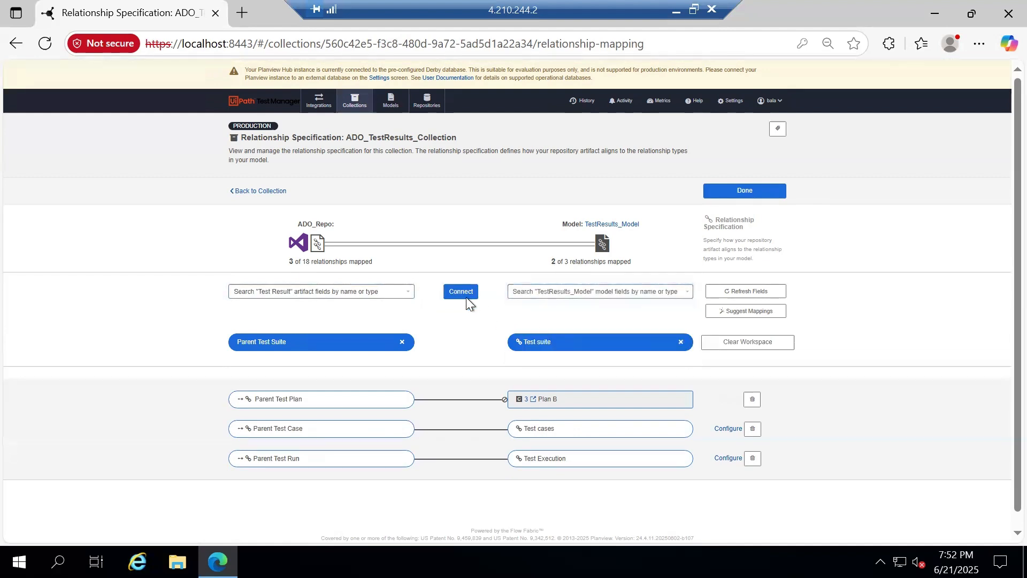
left_click(463, 293)
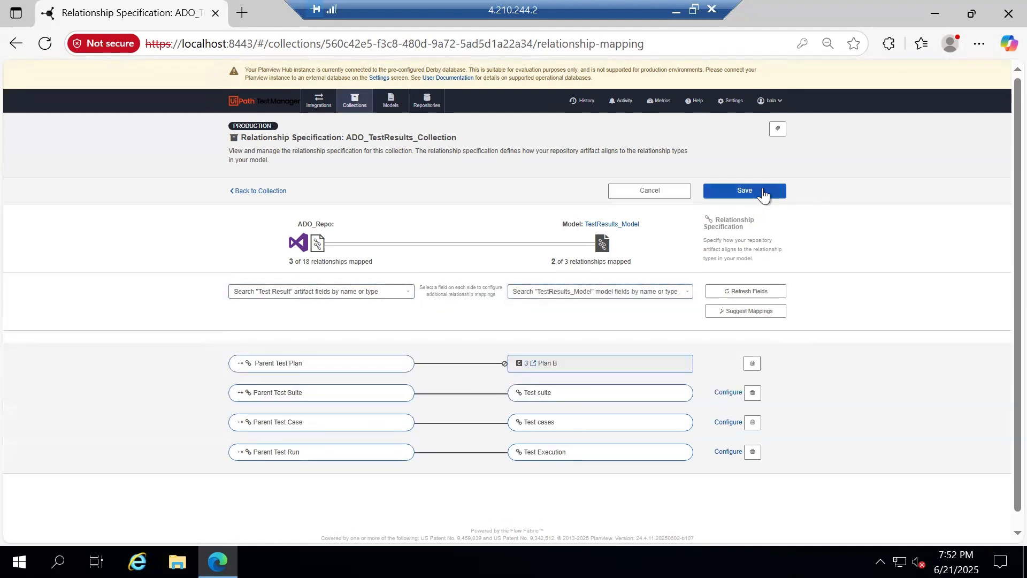
left_click(762, 189)
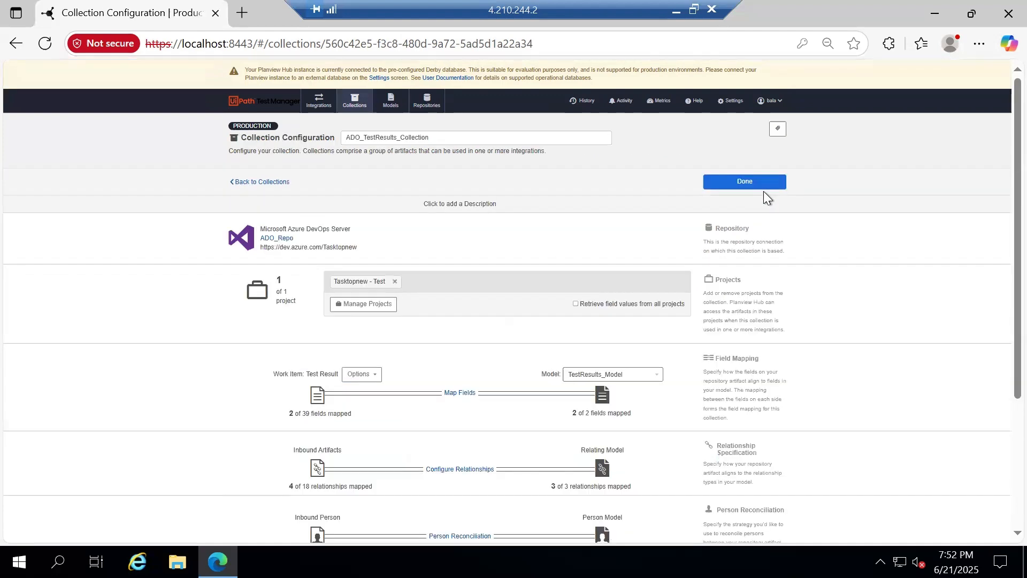
left_click(763, 187)
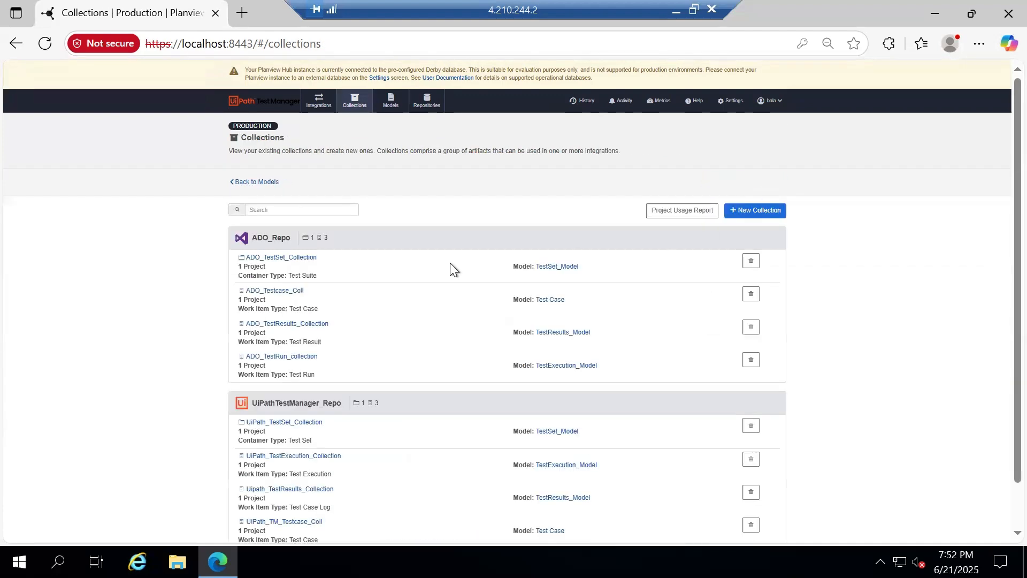
Start a new Work Item Synchronization integration named TestResults_Integration
left_click(321, 100)
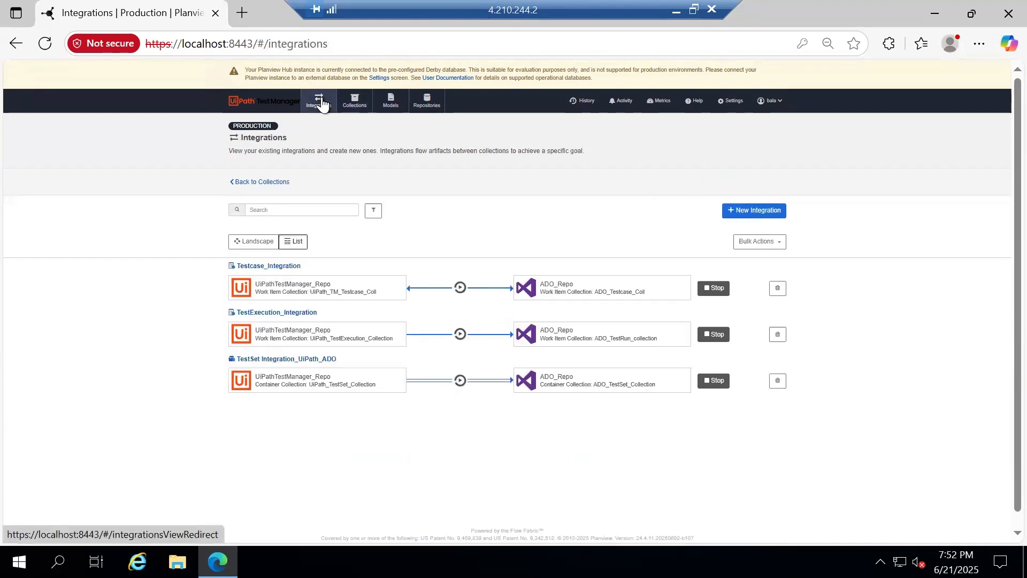
left_click(771, 214)
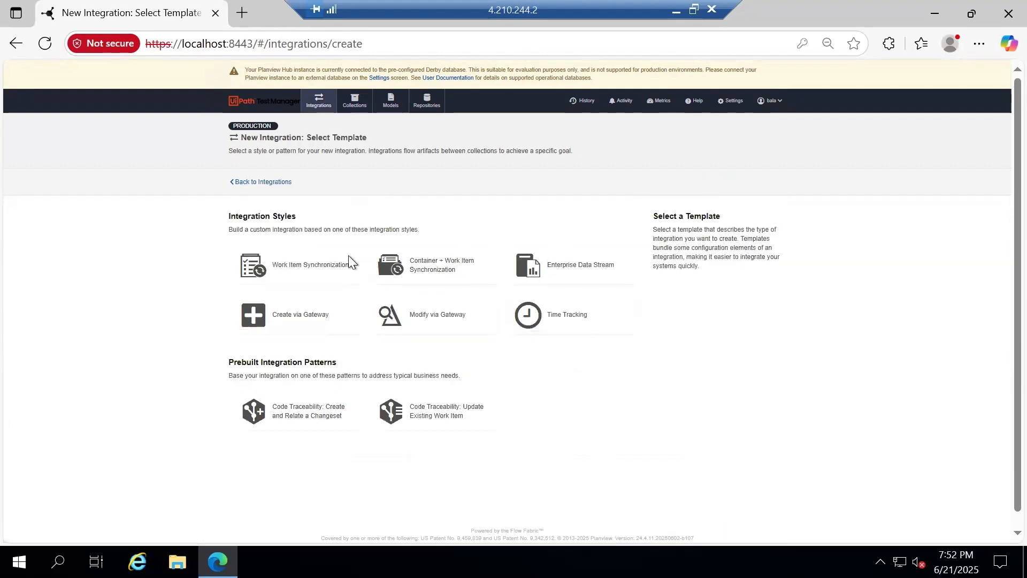
left_click(308, 271)
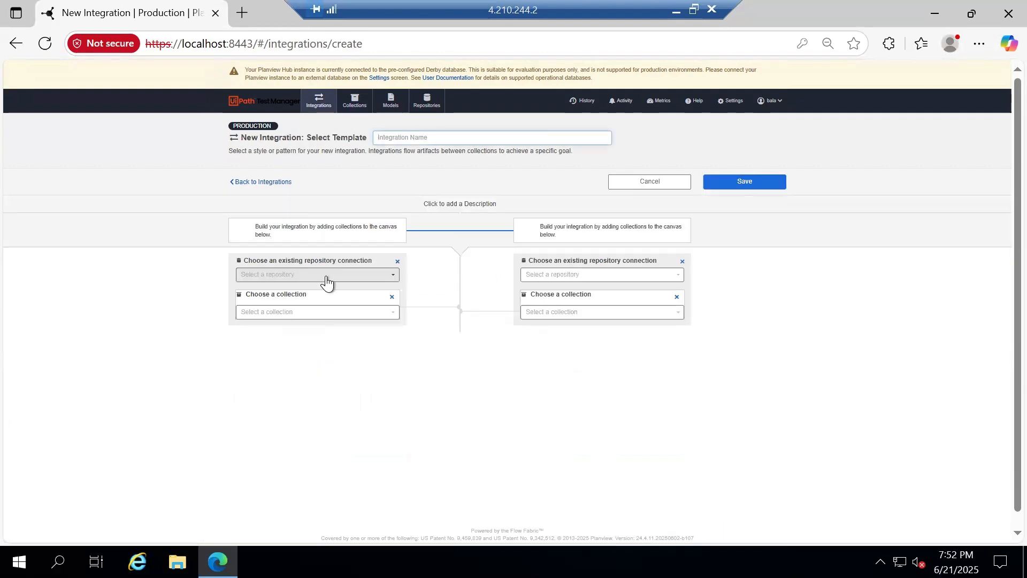
left_click(325, 275)
left_click(440, 137)
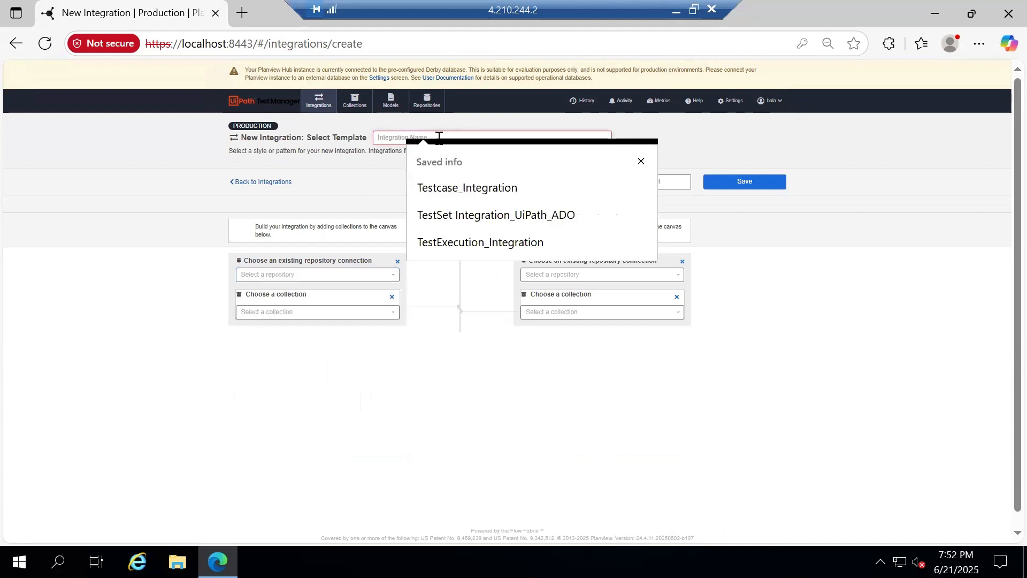
type("TestRe")
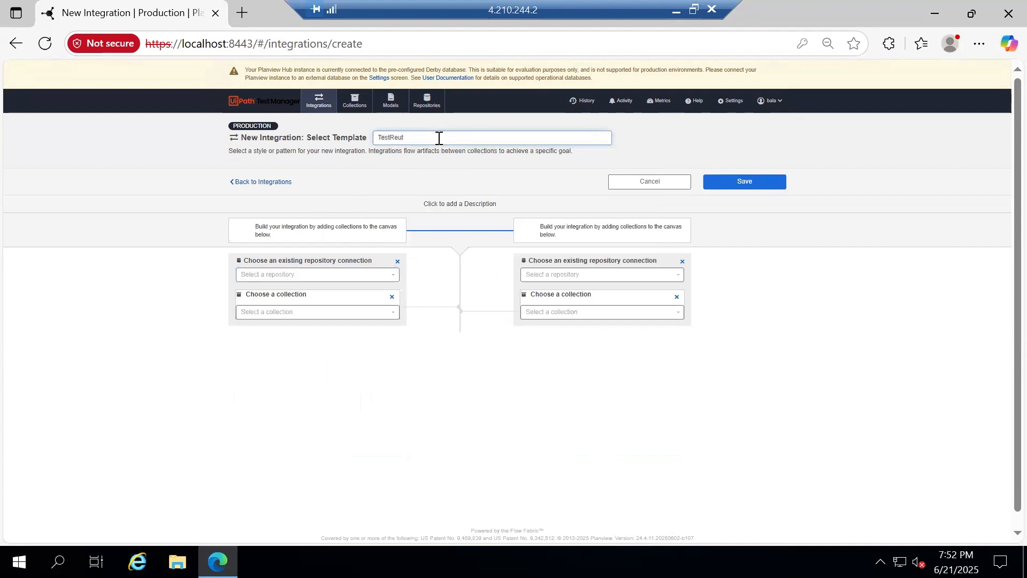
type("sults_Integration")
Link UiPathTestManager_Repo/Uipath_TestResults_Collection to ADO_Repo/ADO_TestResults_Collection and save
left_click(384, 274)
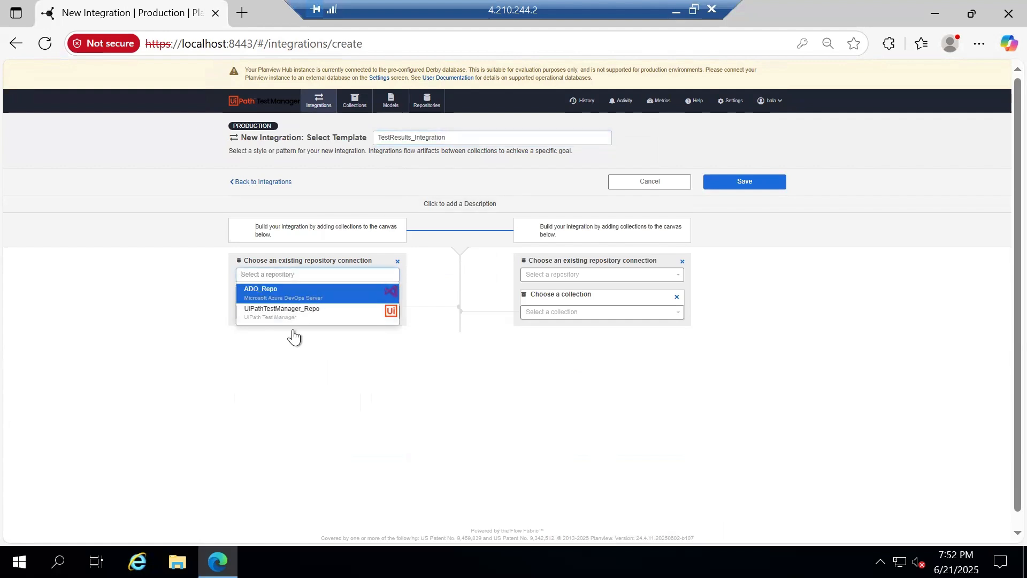
left_click(300, 311)
left_click(309, 304)
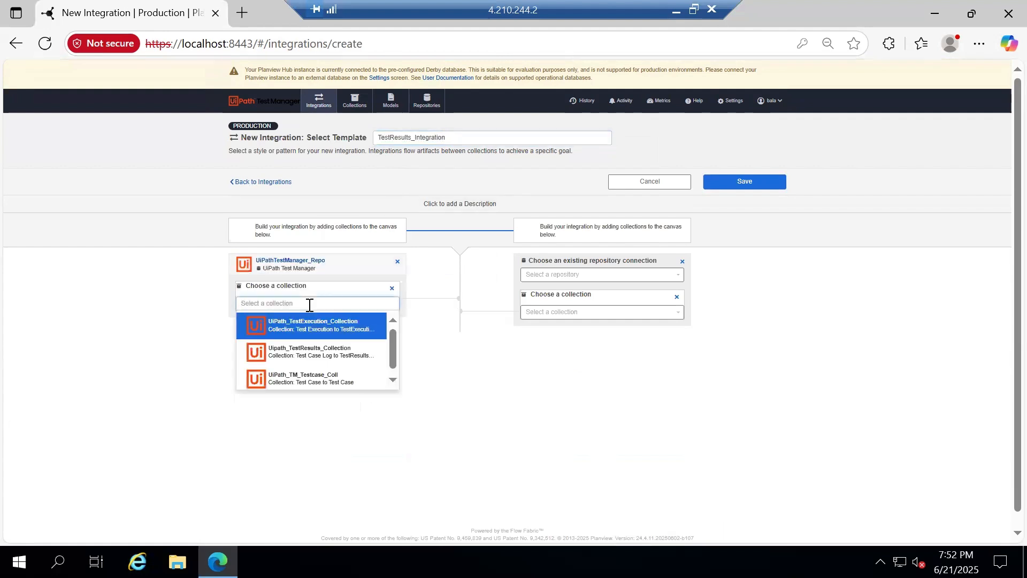
left_click(337, 350)
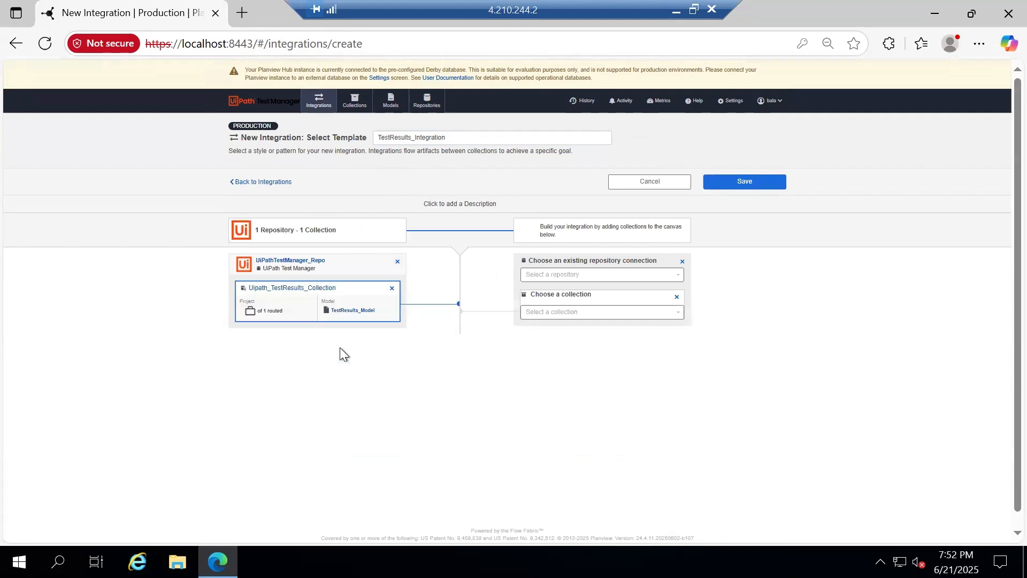
left_click(560, 274)
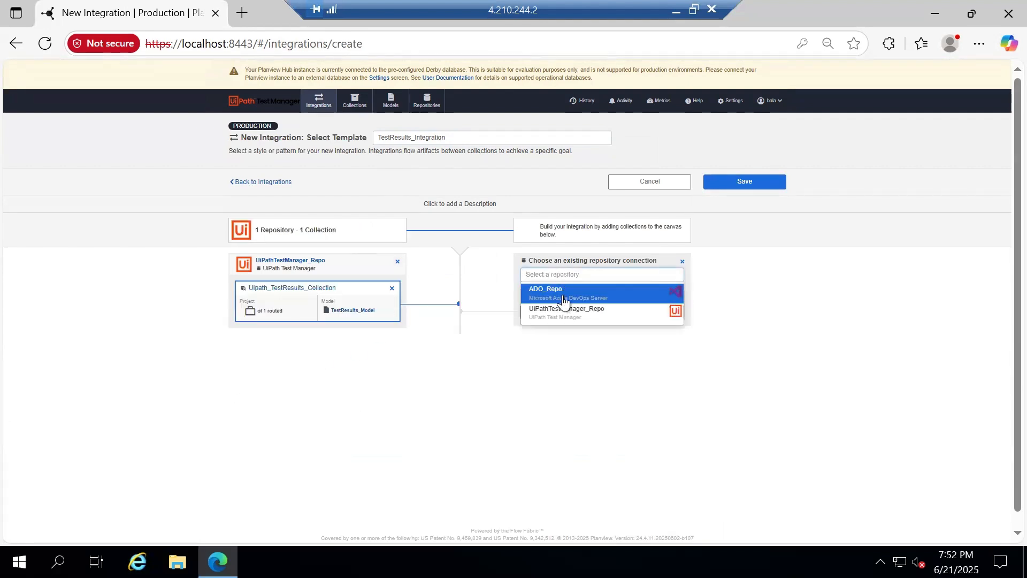
left_click(561, 291)
left_click(581, 303)
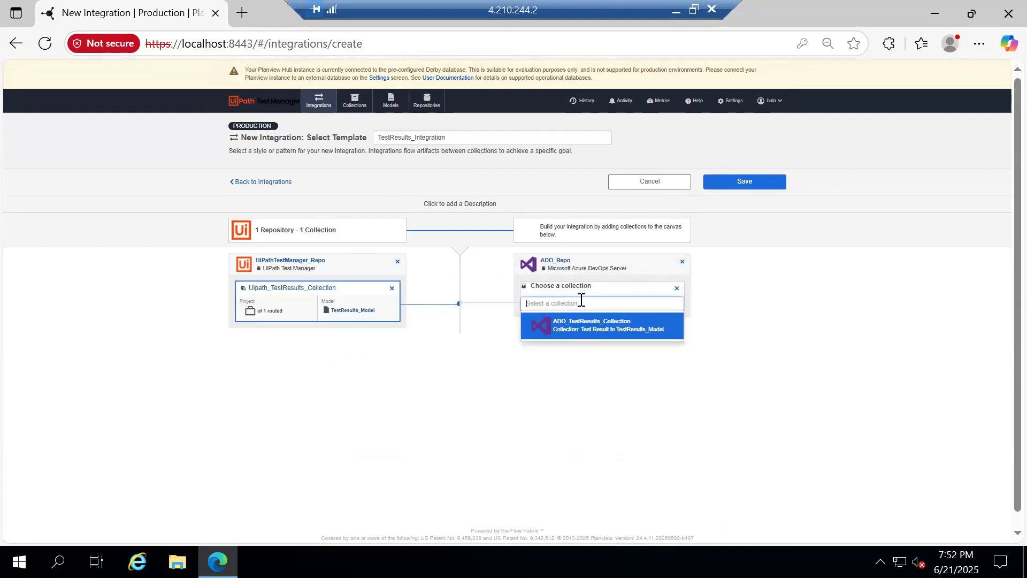
left_click(598, 328)
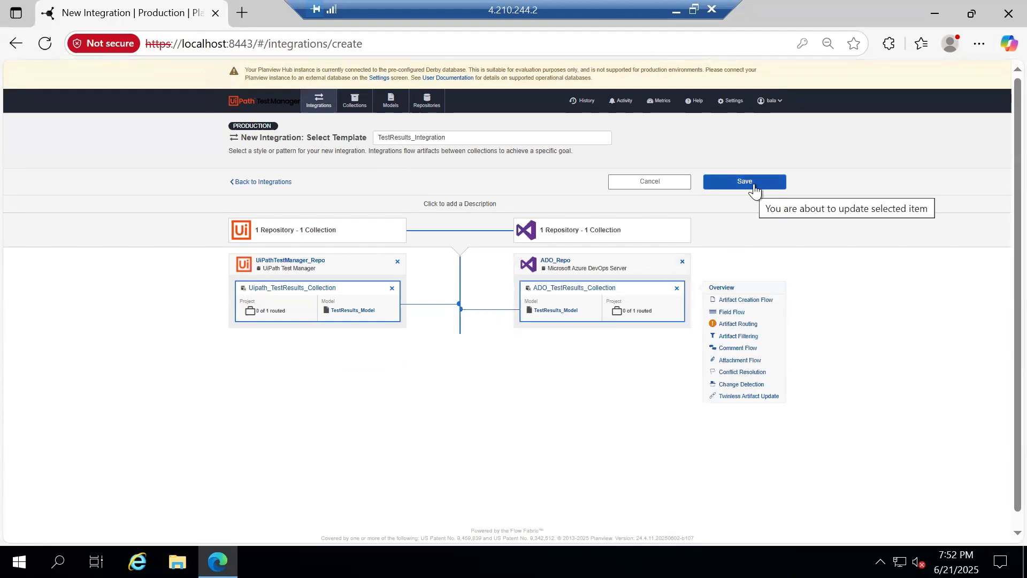
left_click(751, 189)
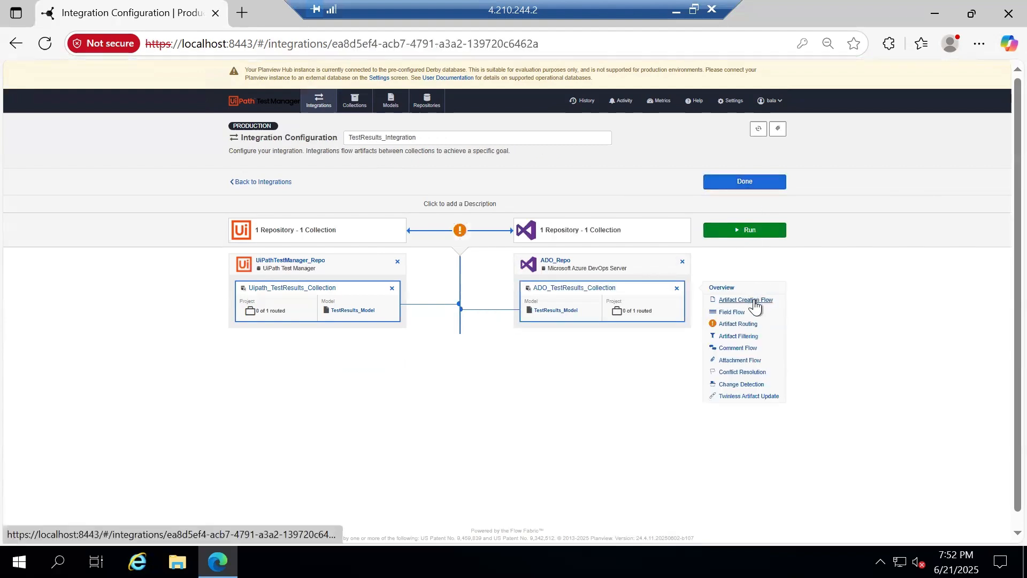
left_click(753, 300)
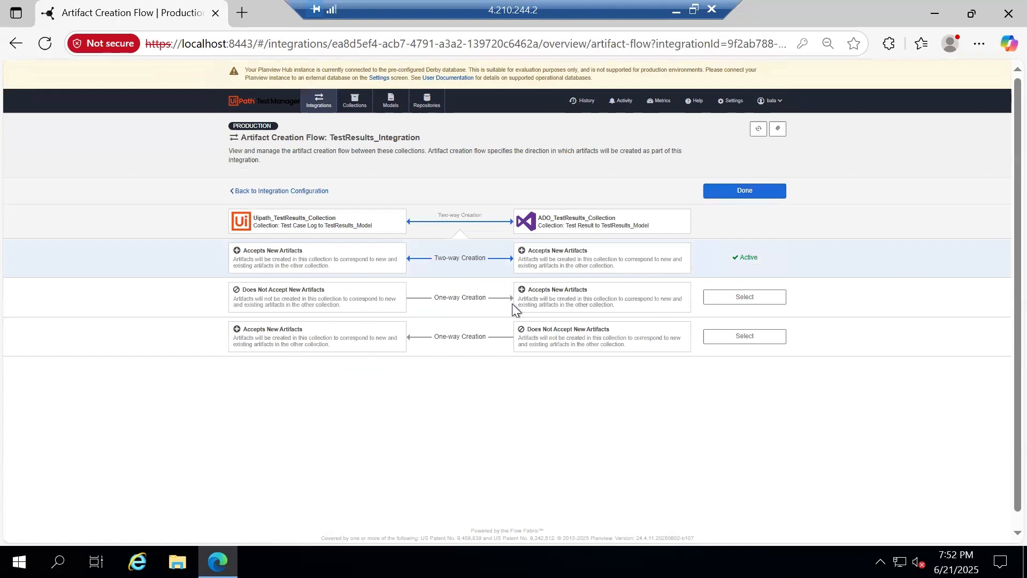
Make artifact creation flow one-way from UiPath into Azure DevOps and save
left_click(750, 297)
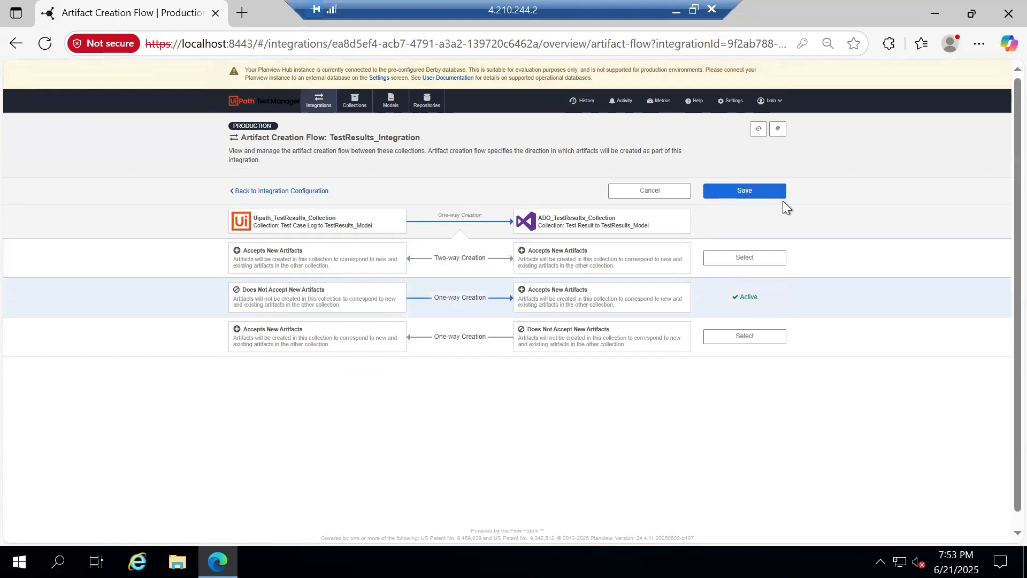
left_click(771, 194)
left_click(744, 192)
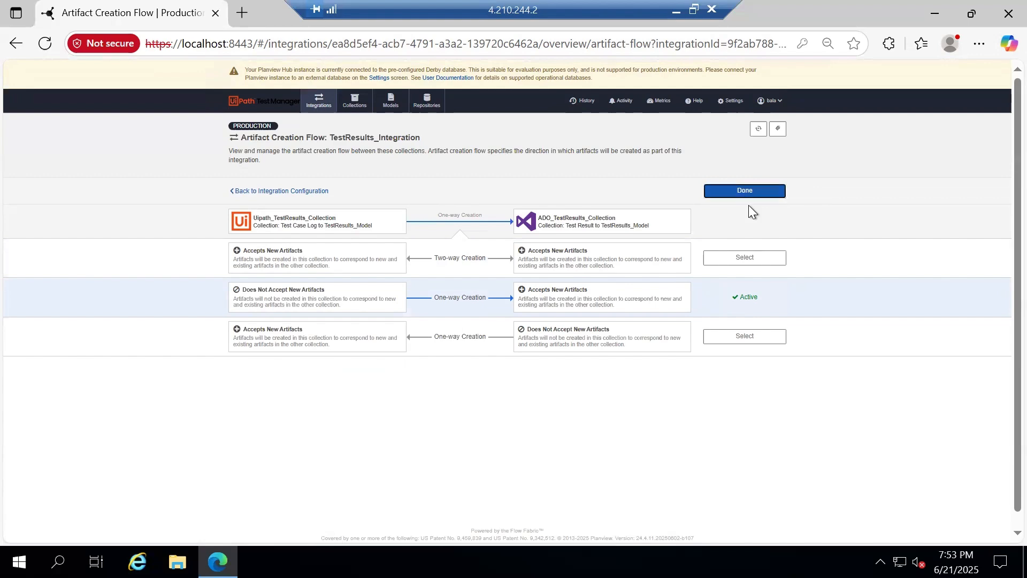
Review the field flow mappings covering all 5 model fields
left_click(744, 333)
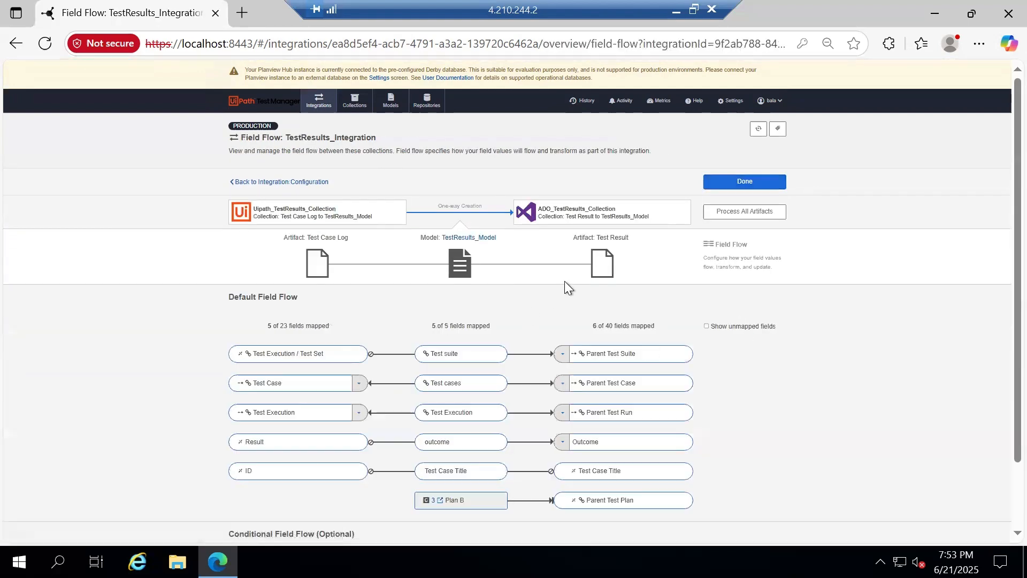
scroll(564, 280, "down", 2)
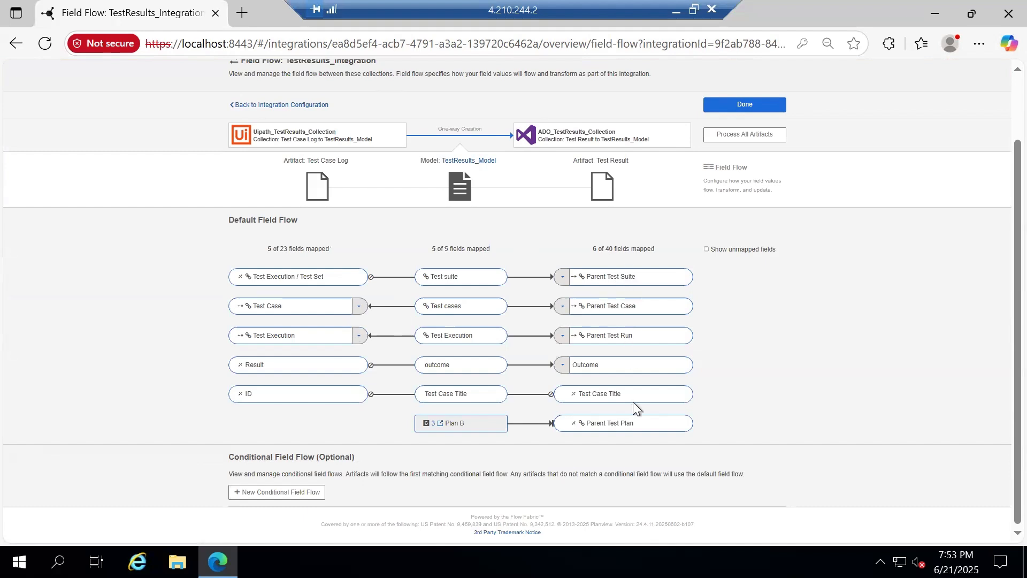
key("super")
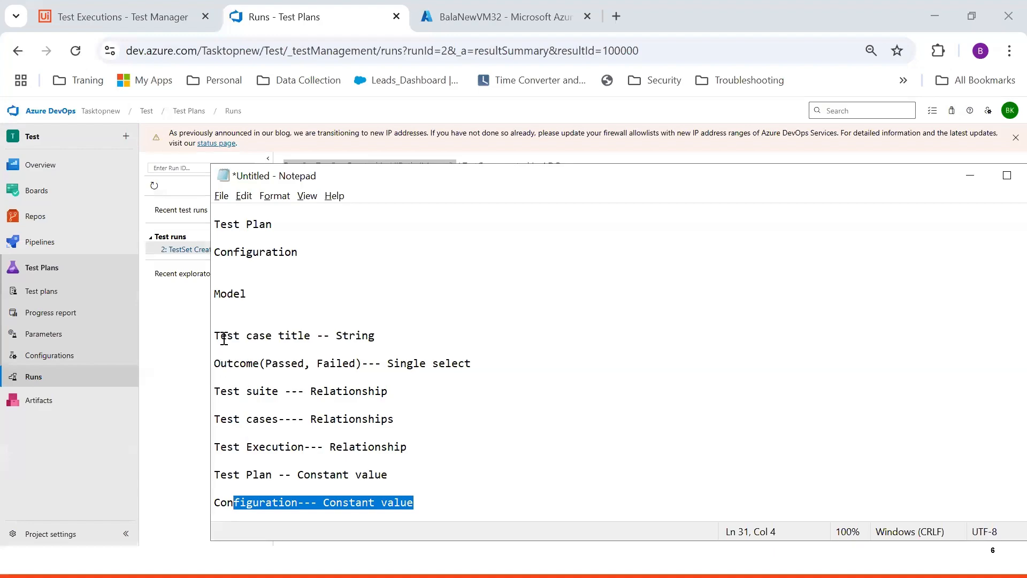
left_click_drag(224, 339, 324, 320)
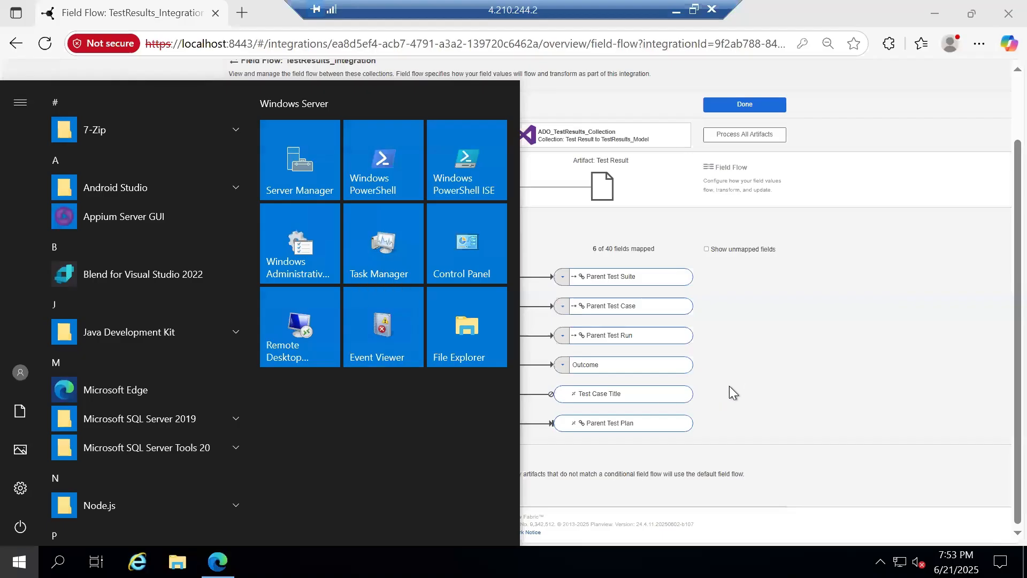
left_click(725, 386)
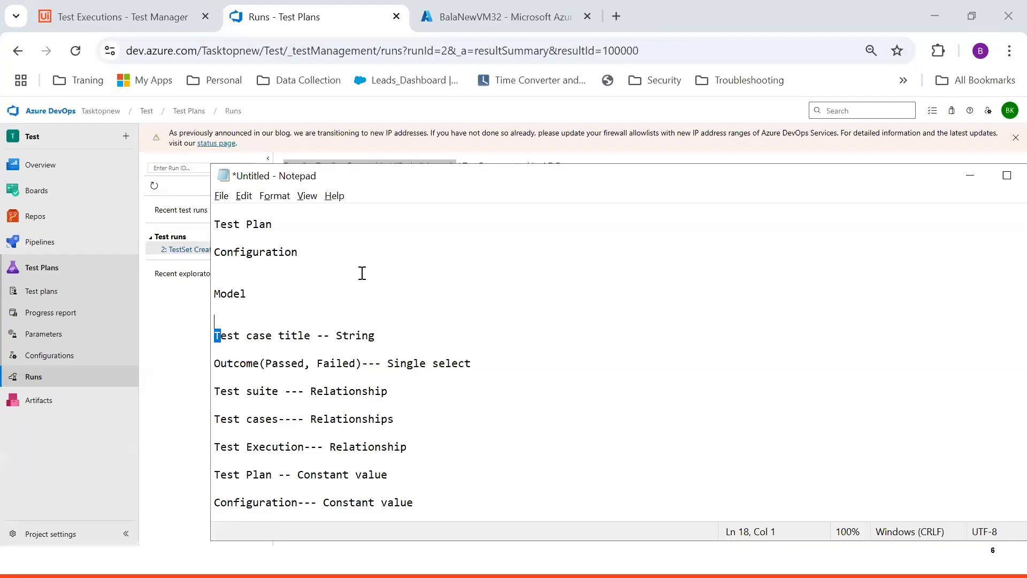
left_click_drag(218, 392, 279, 391)
left_click_drag(240, 419, 292, 419)
left_click_drag(214, 447, 298, 444)
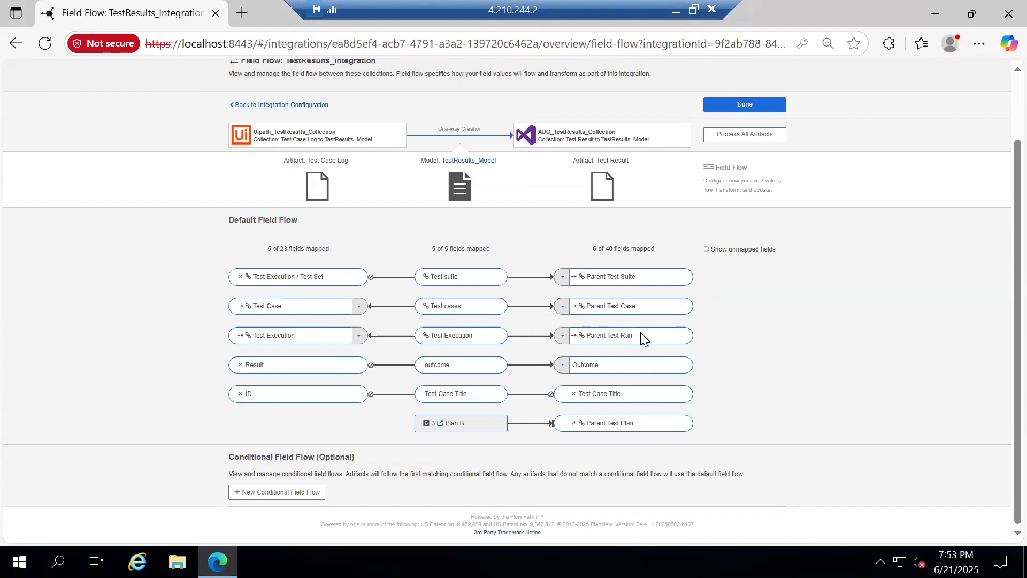
left_click(757, 106)
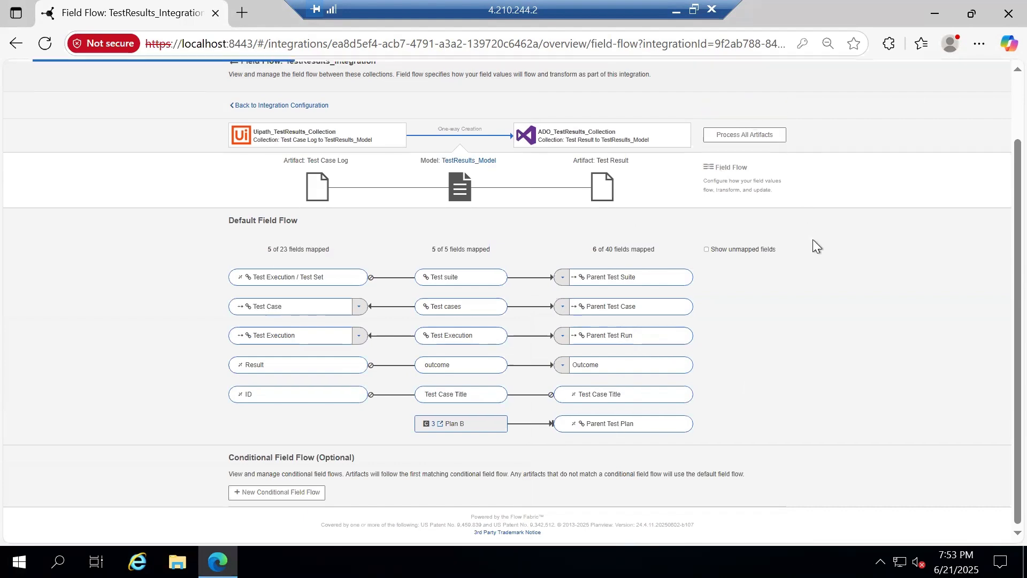
left_click(737, 310)
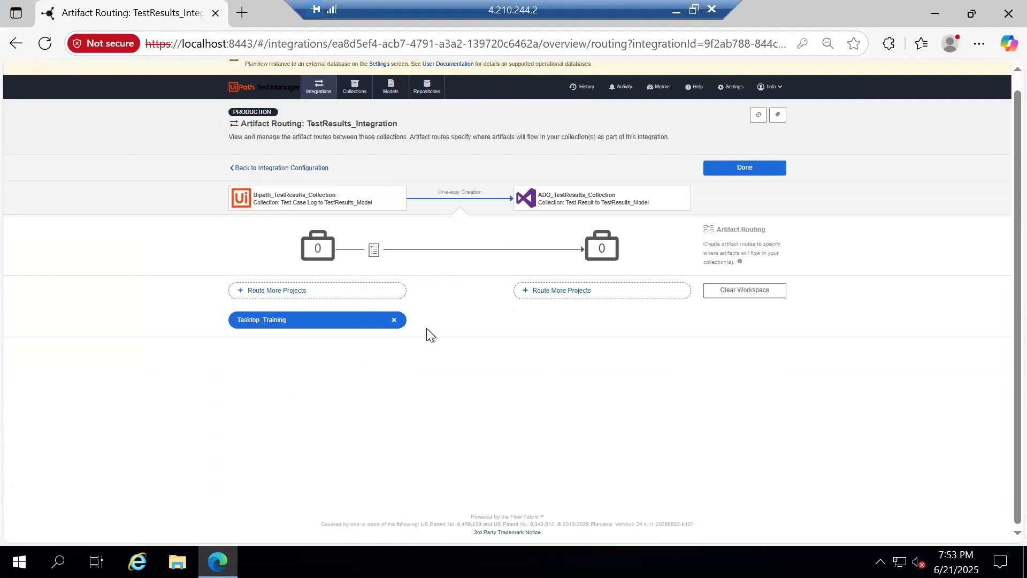
Route Tasktop_Training to Tasktopnew - Test, save the route, and run the integration
left_click(556, 291)
left_click(461, 147)
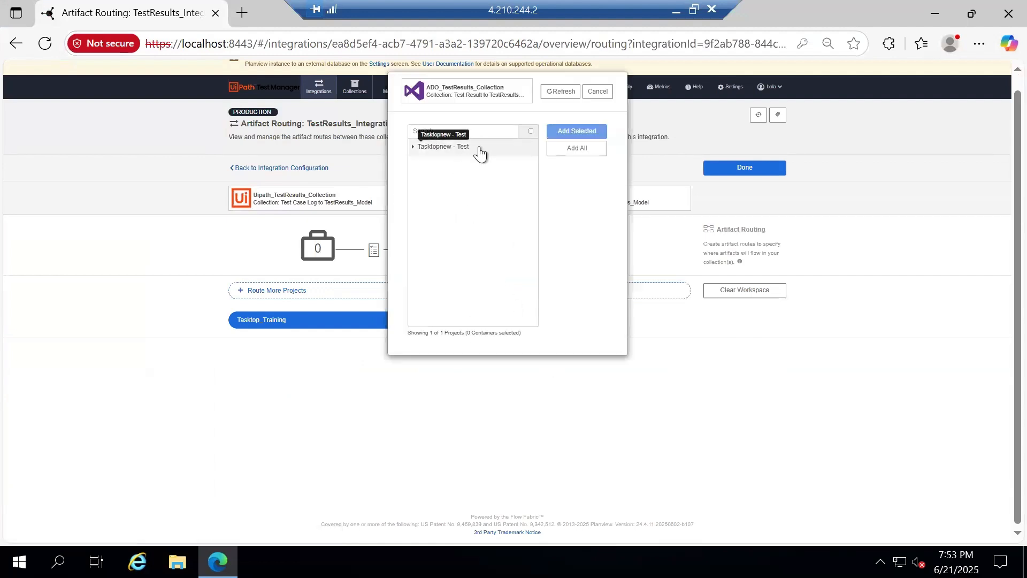
left_click(583, 132)
left_click(468, 298)
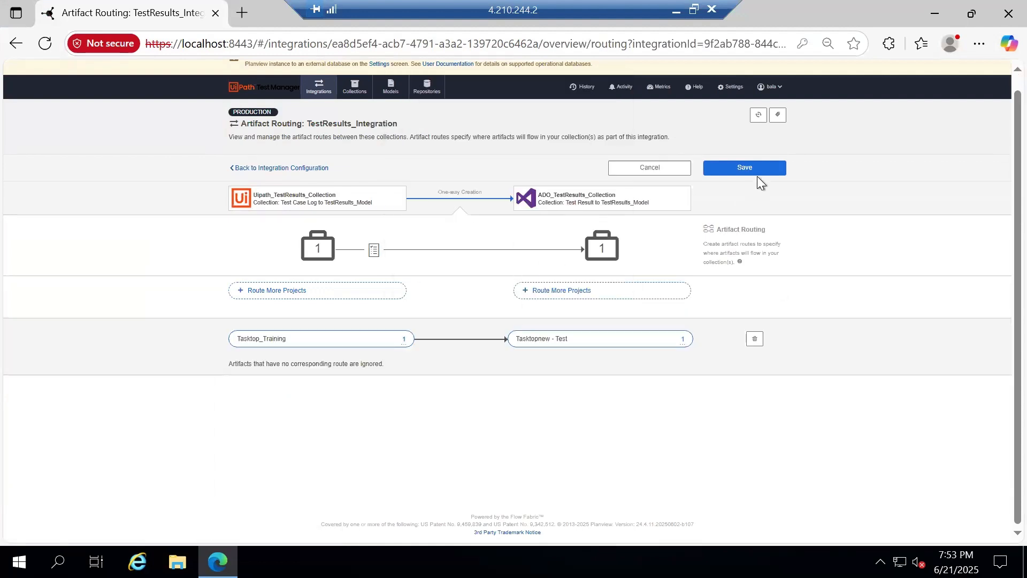
left_click(756, 176)
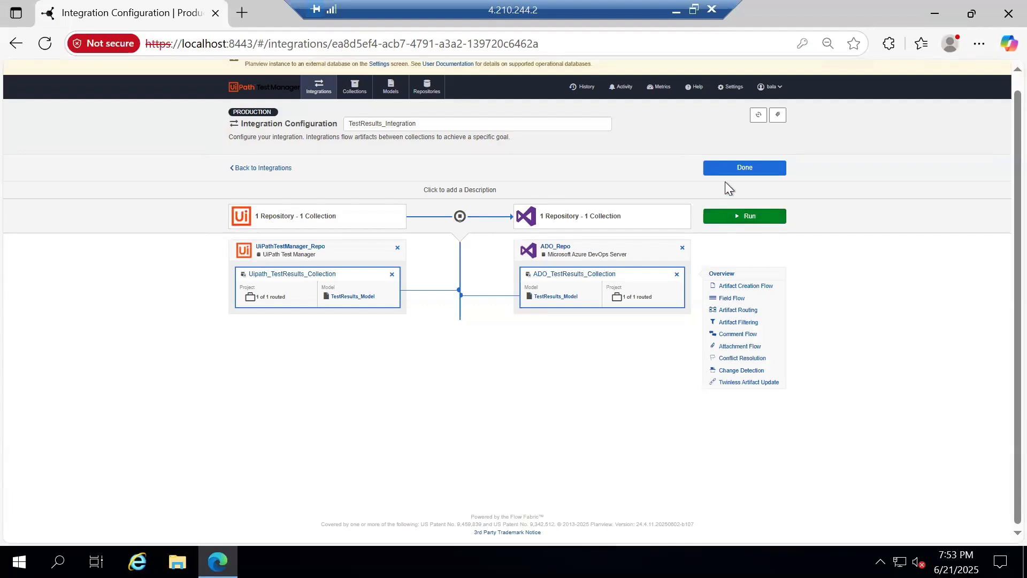
left_click(758, 218)
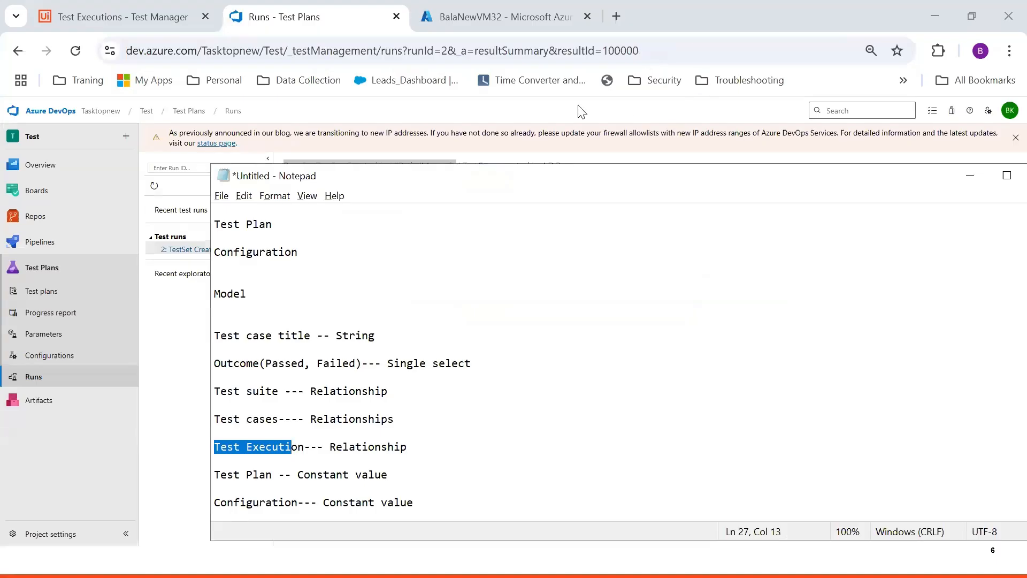
Open test case TTU:151's automation details in UiPath Test Manager
left_click(187, 25)
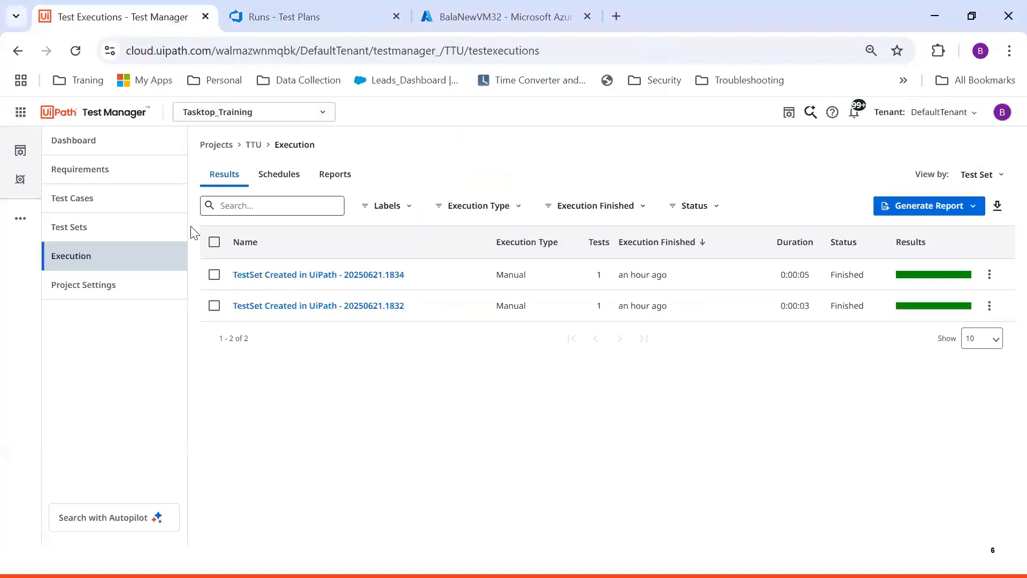
left_click(124, 235)
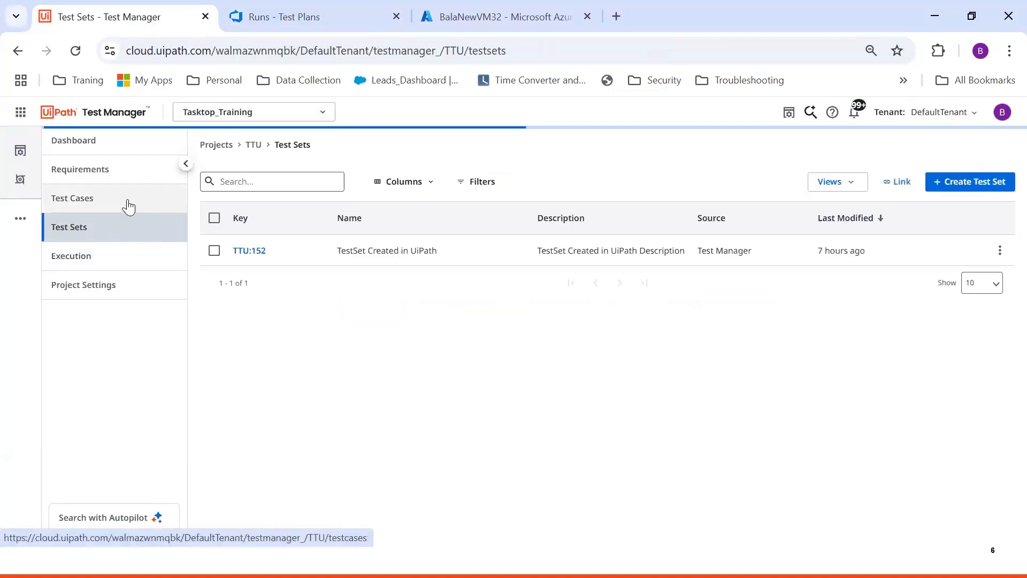
left_click(129, 206)
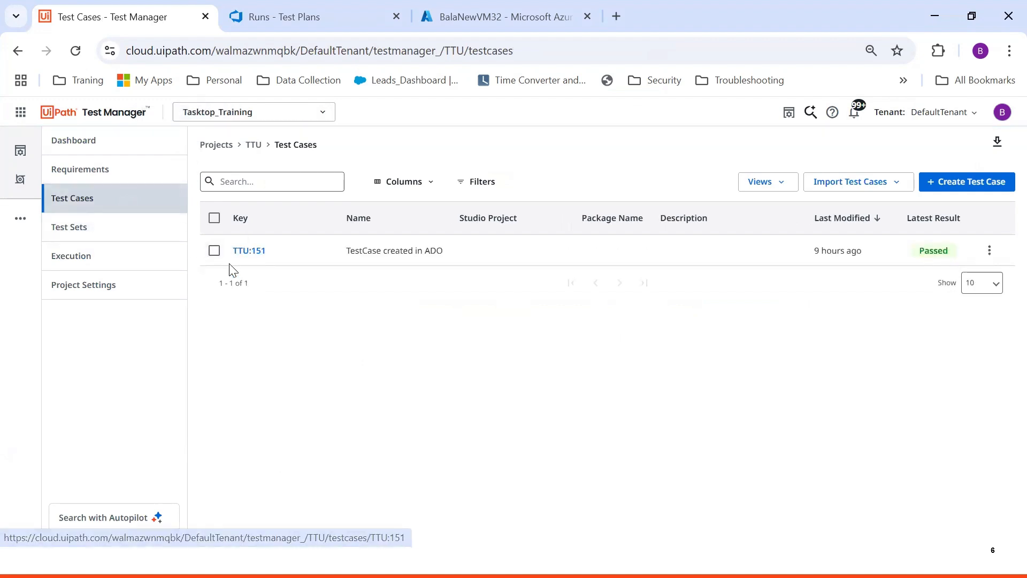
left_click(247, 255)
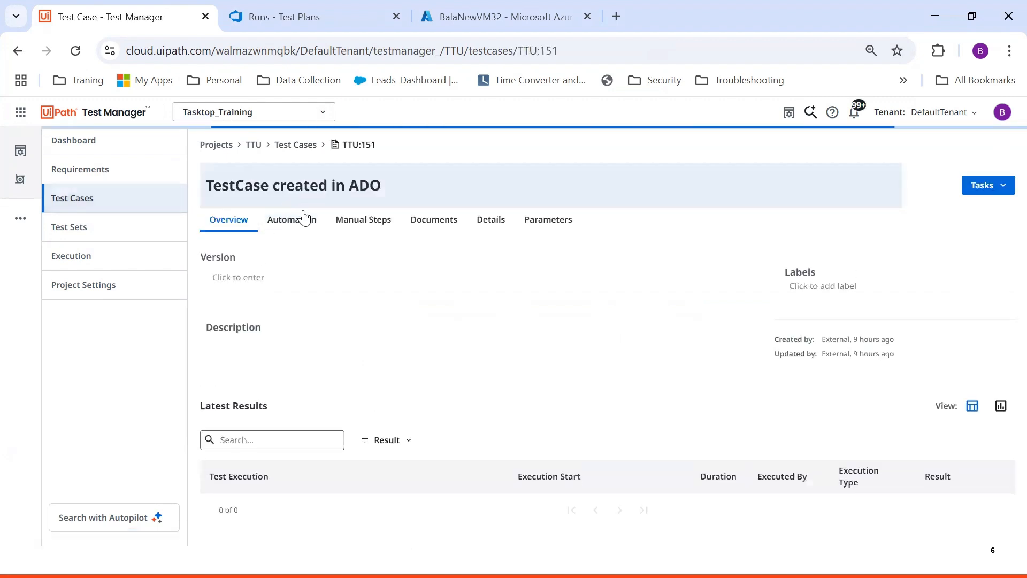
left_click(297, 223)
Link TTU:151 to the MessageBox_TestCase automation and save
left_click(261, 299)
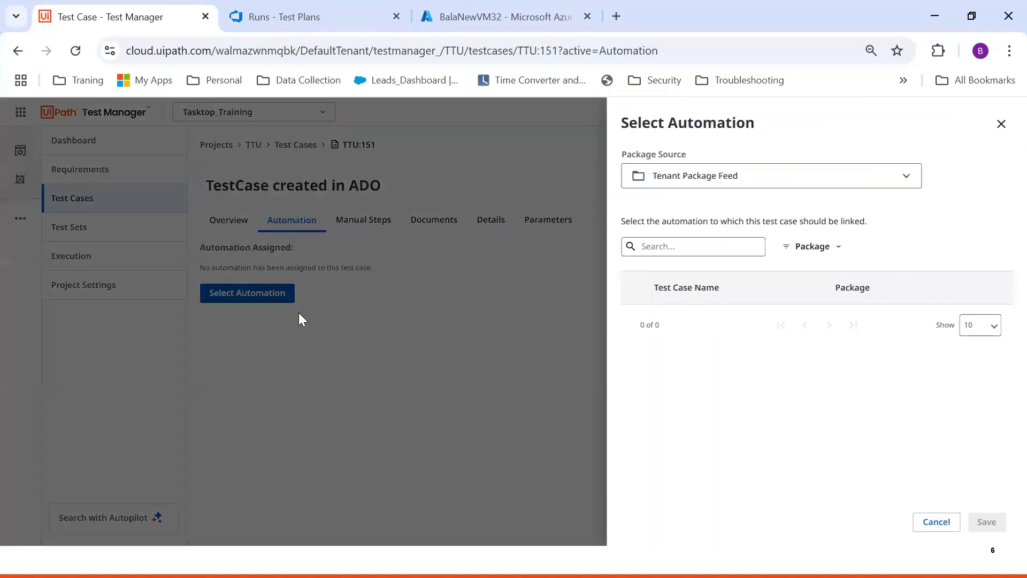
left_click(697, 244)
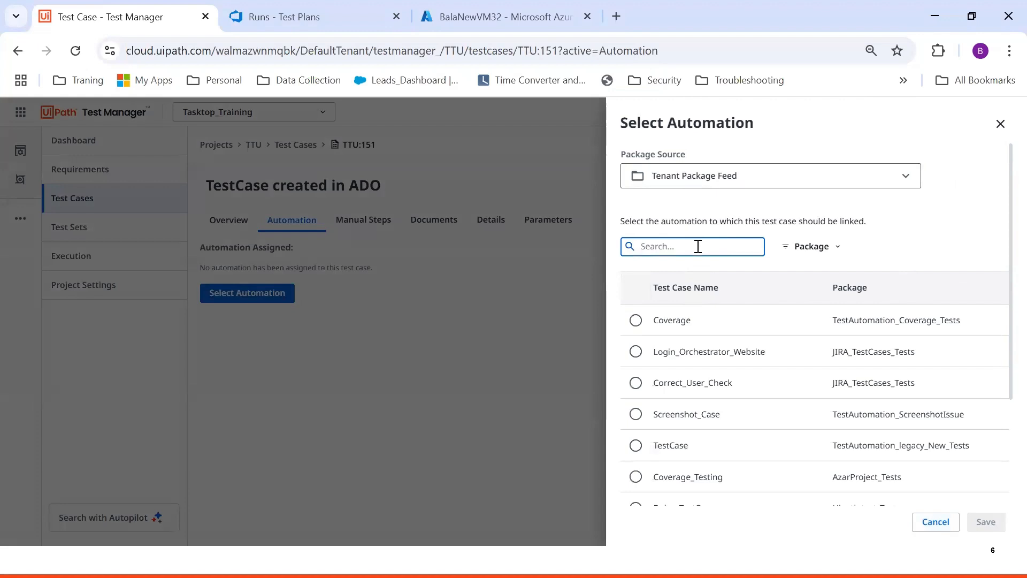
type("message")
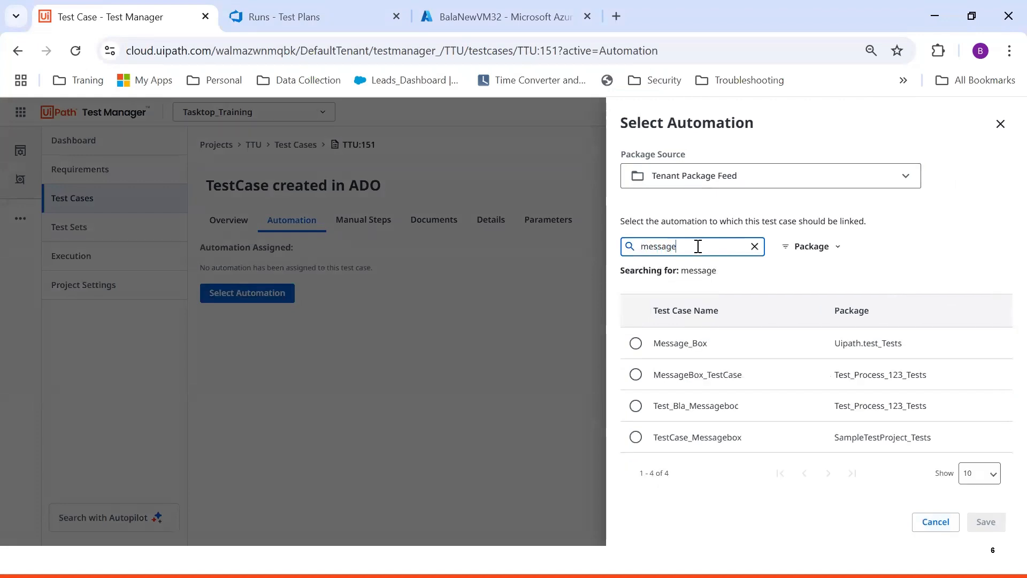
left_click(637, 343)
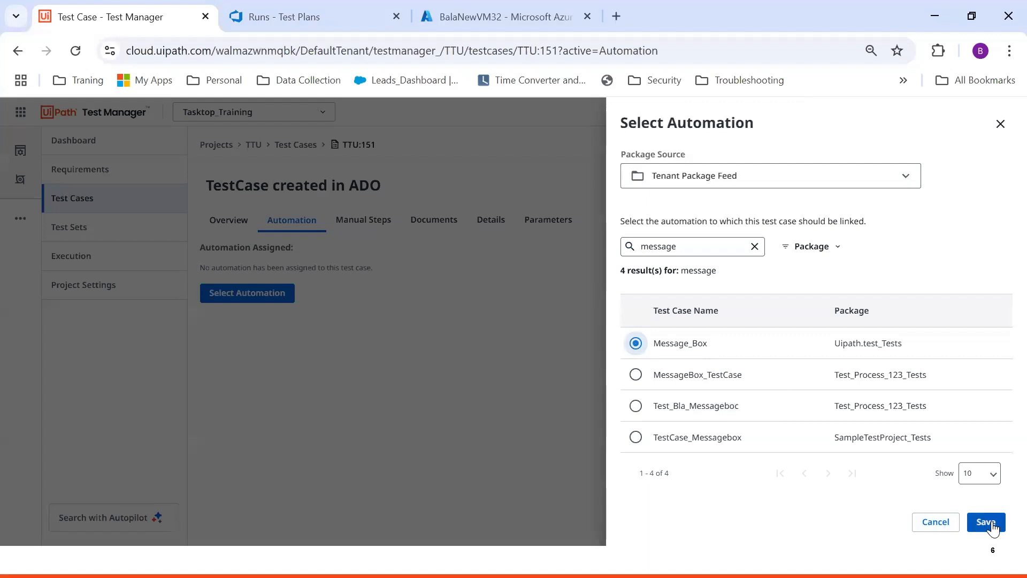
left_click(635, 374)
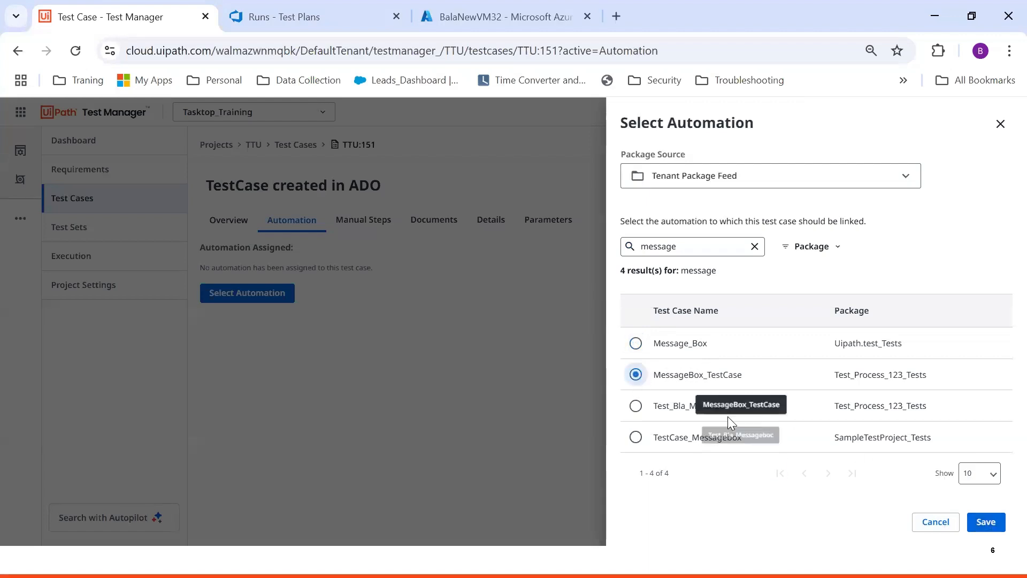
left_click(987, 521)
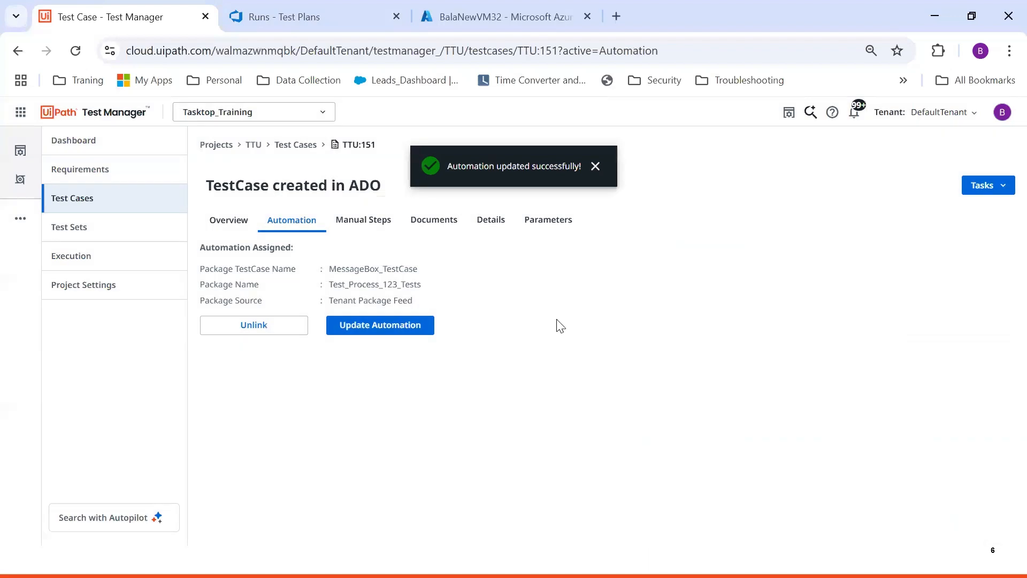
left_click(114, 263)
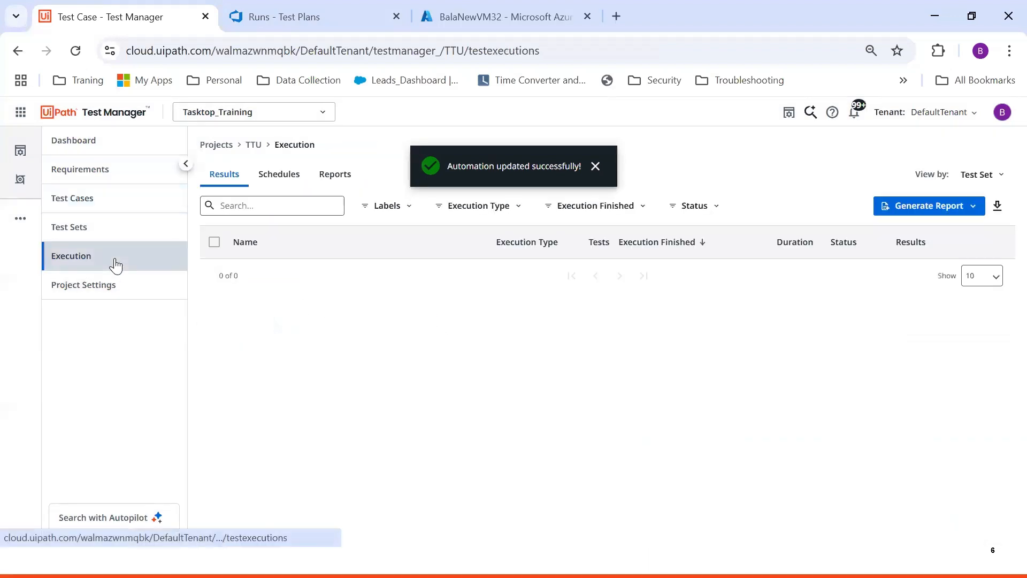
Try running test set TTU:152 as an automated execution
left_click(119, 233)
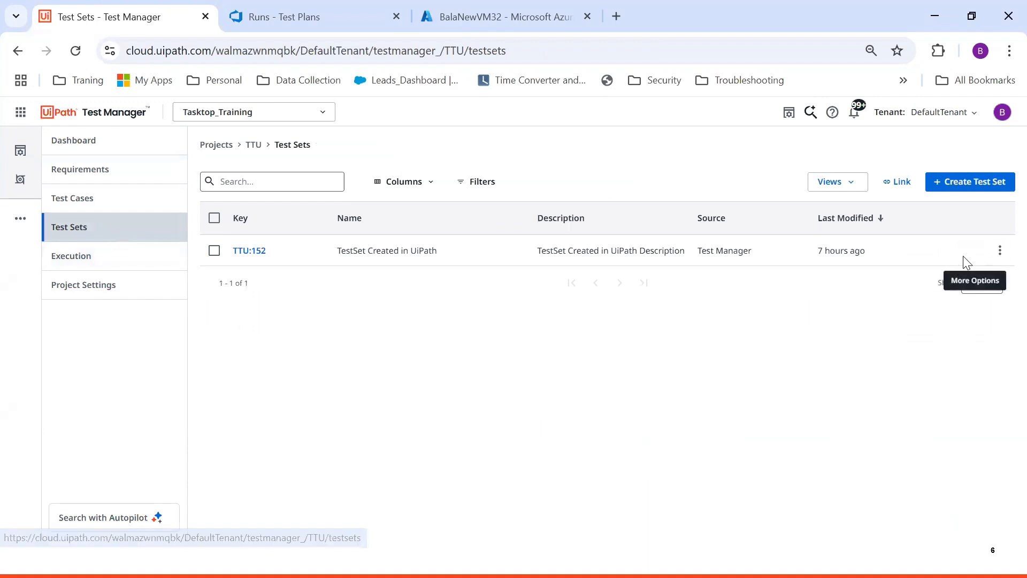
left_click(1000, 250)
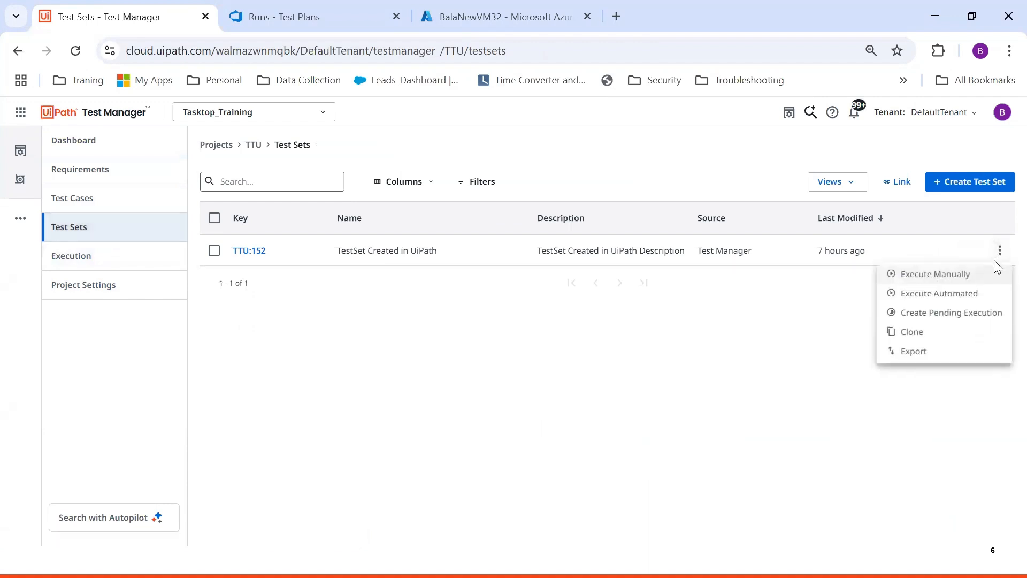
left_click(943, 297)
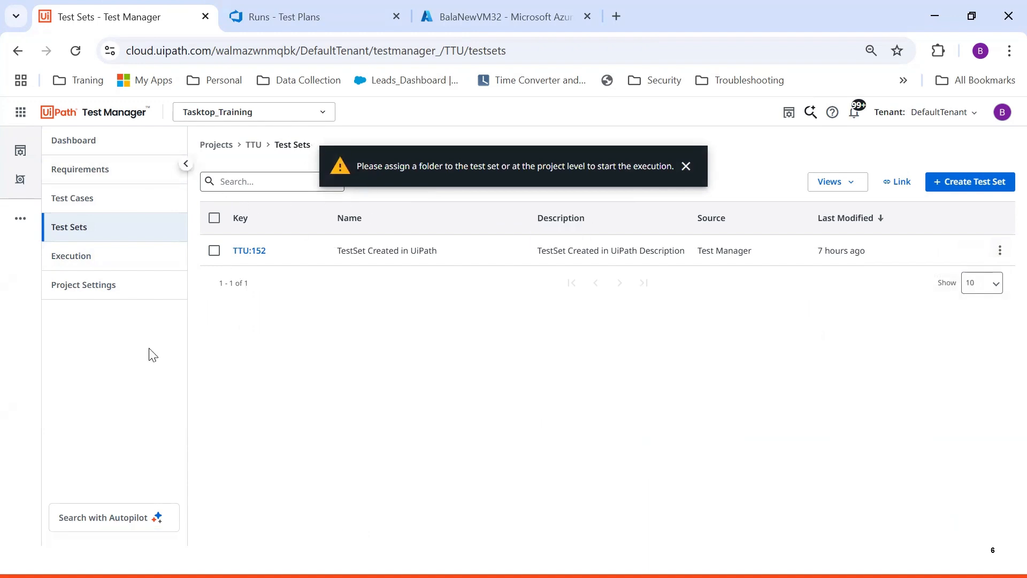
Set the project's default automation folder to Test and save
left_click(131, 288)
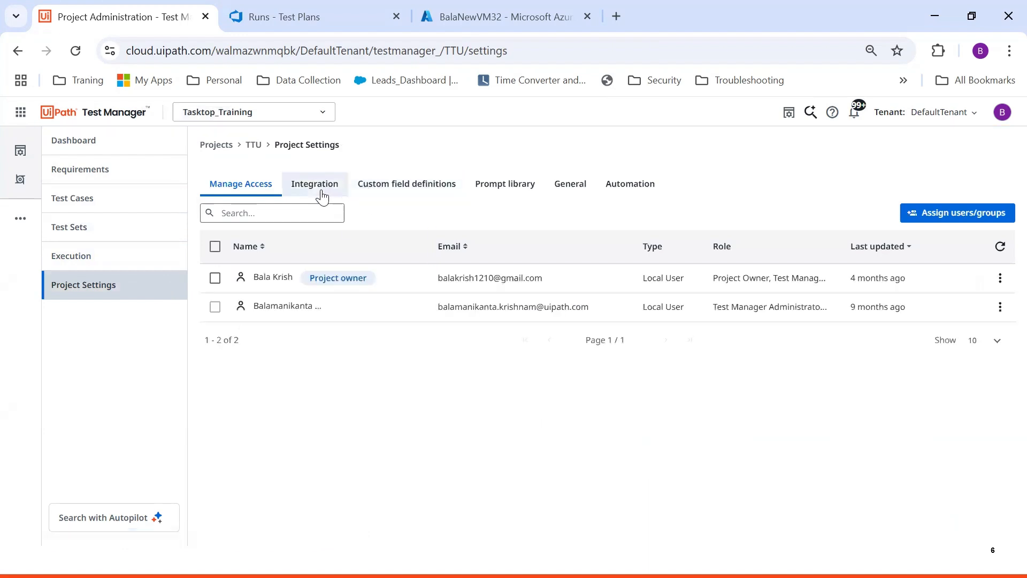
left_click(635, 184)
left_click(452, 232)
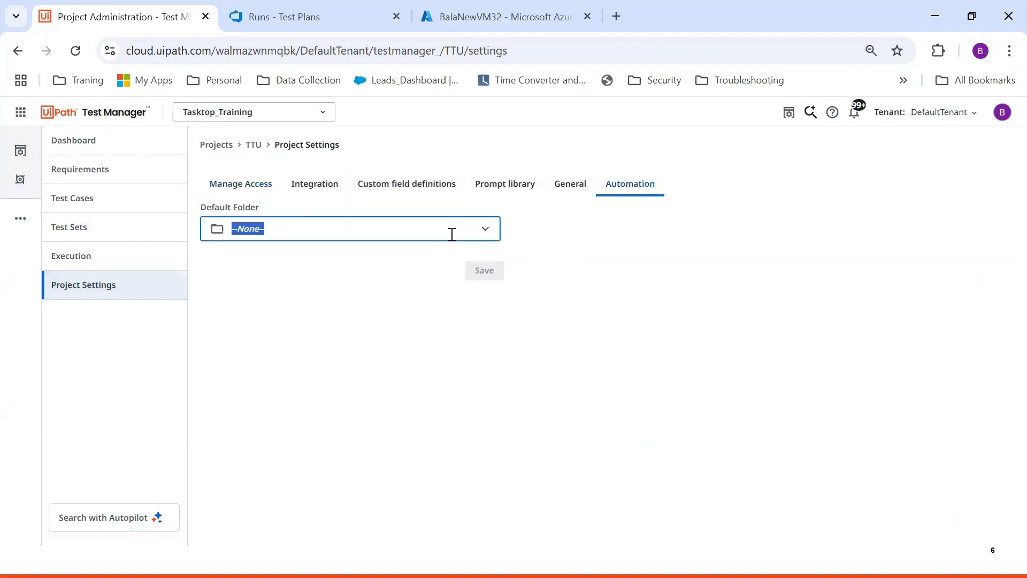
scroll(299, 339, "down", 3)
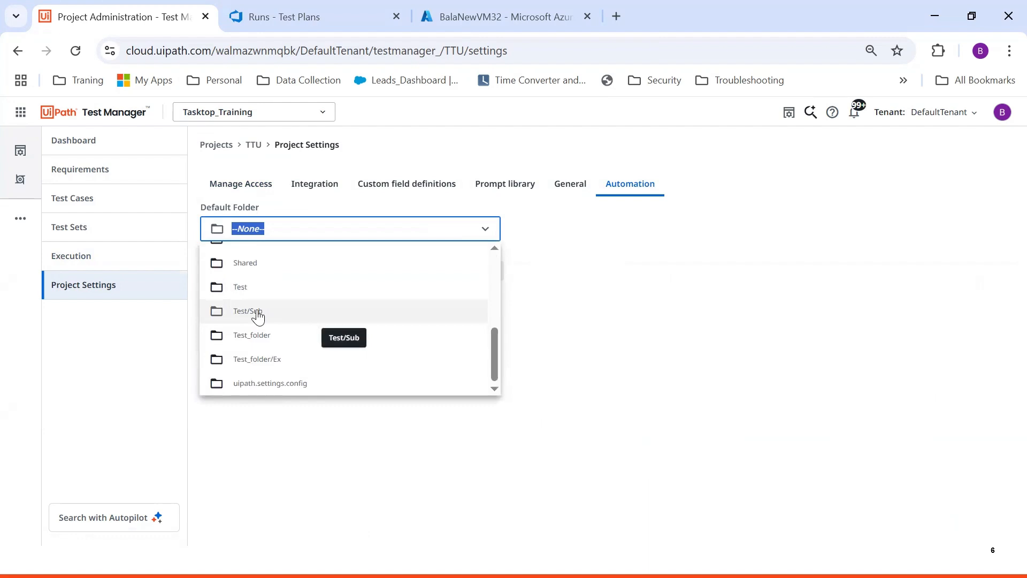
left_click(257, 289)
left_click(483, 270)
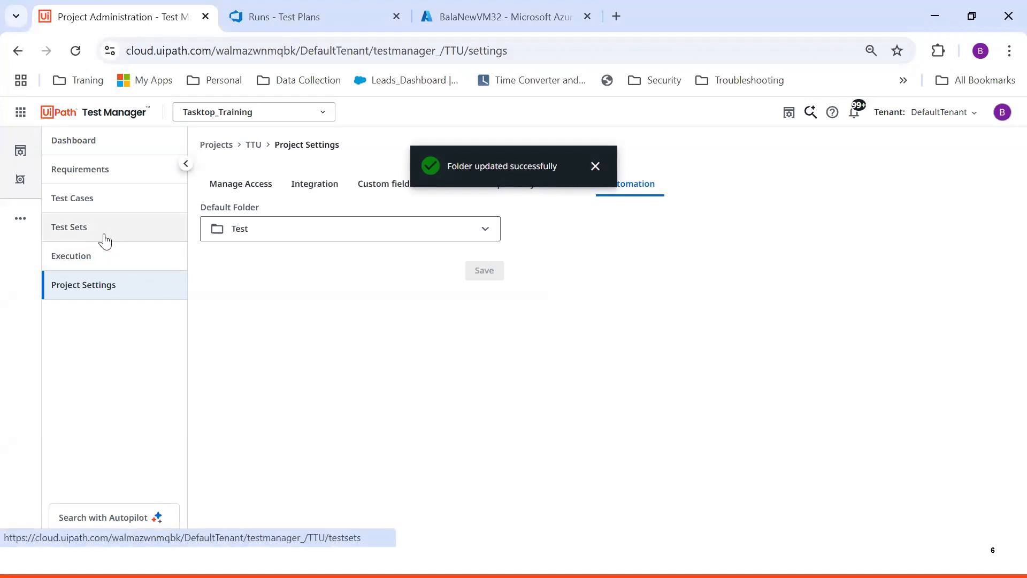
Execute TTU:152 as automated again and refresh the executions to see it Pending
left_click(103, 236)
left_click(1000, 250)
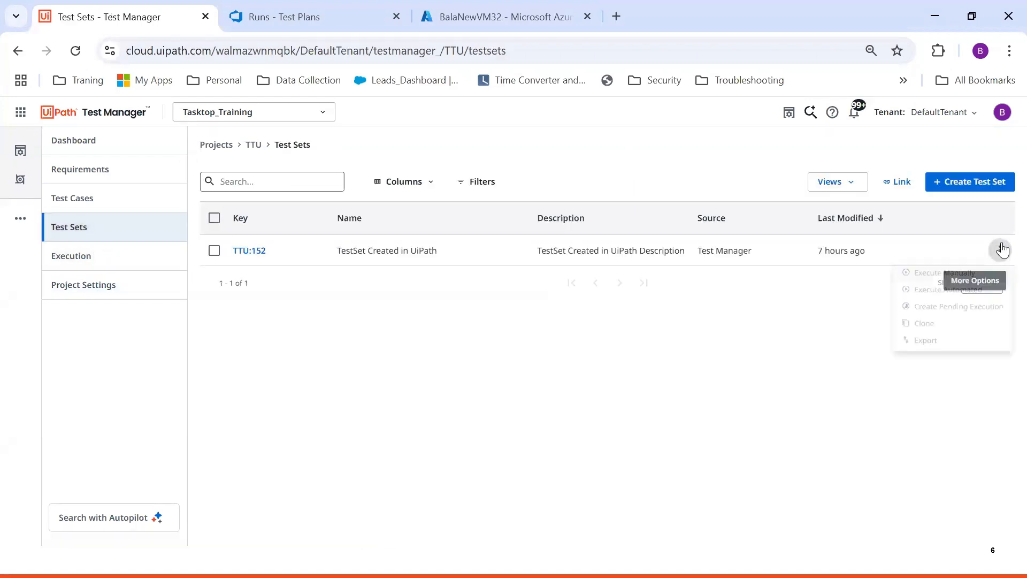
left_click(961, 294)
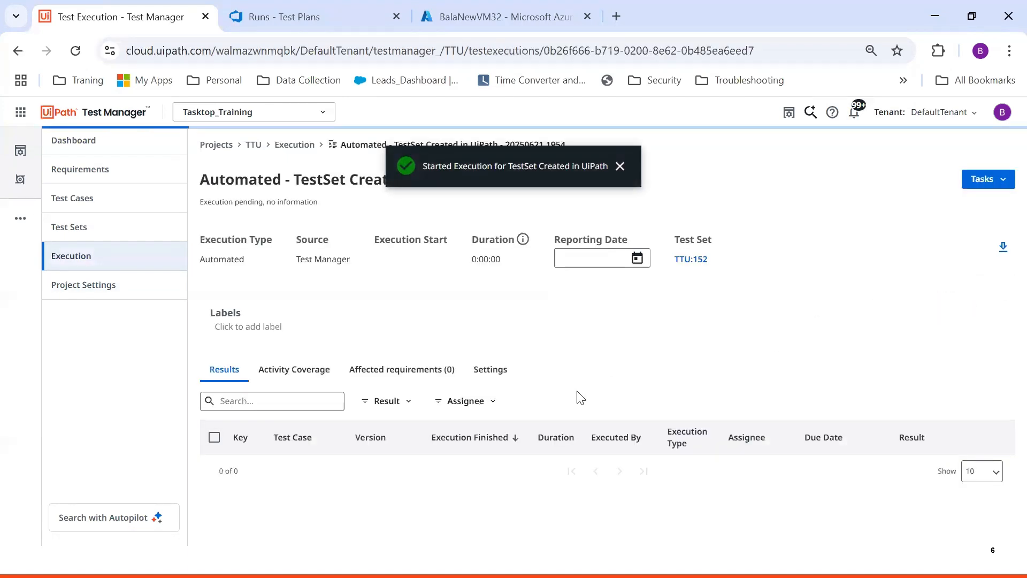
left_click(95, 257)
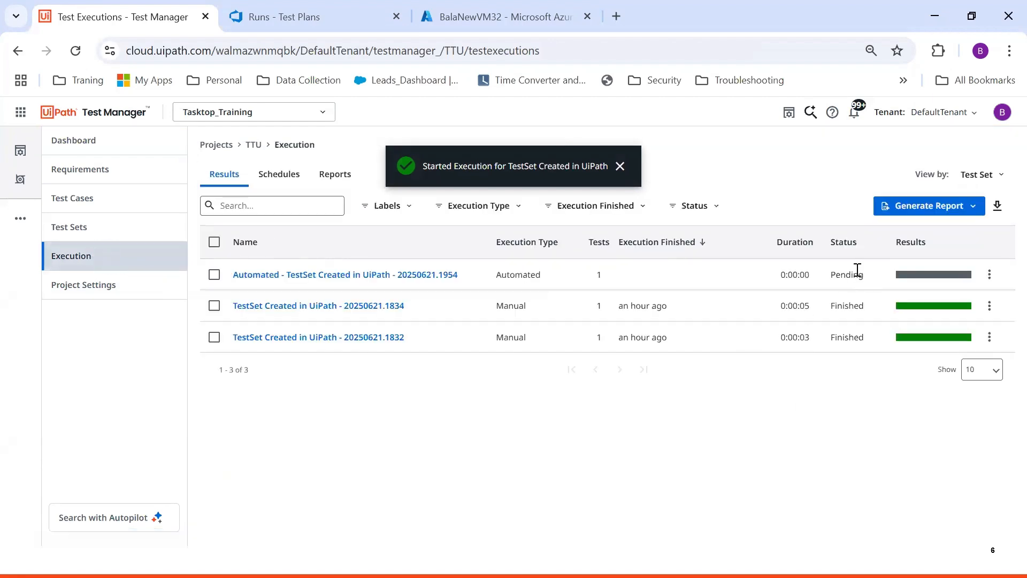
left_click(76, 53)
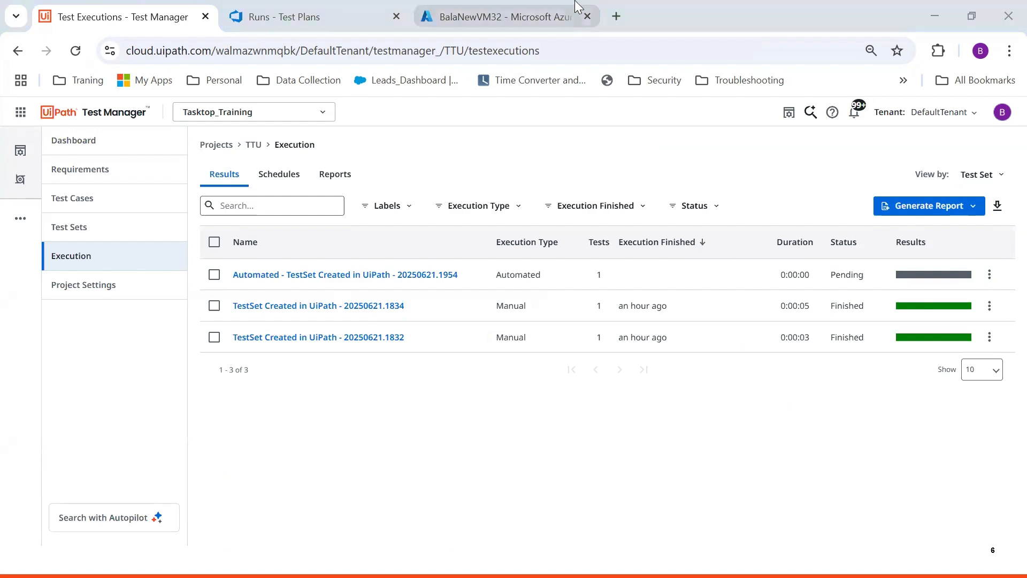
Launch UiPath Assistant and sign out of it
key("super")
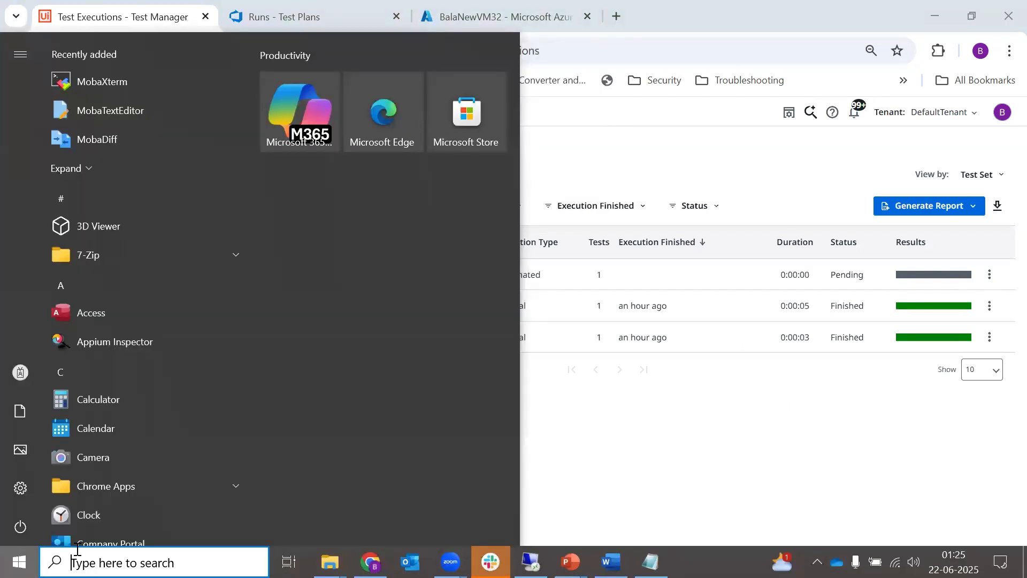
type("ass")
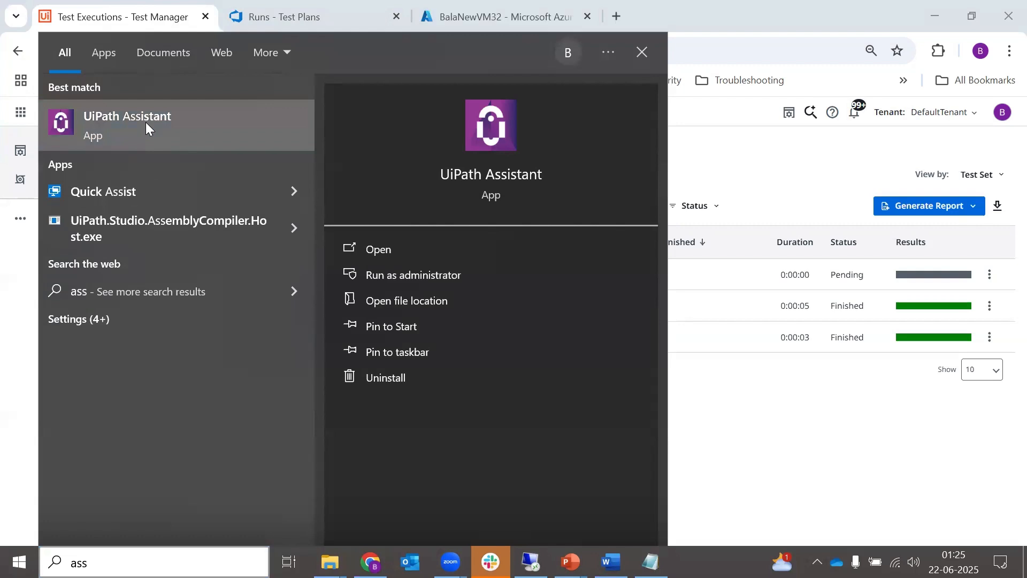
left_click(145, 122)
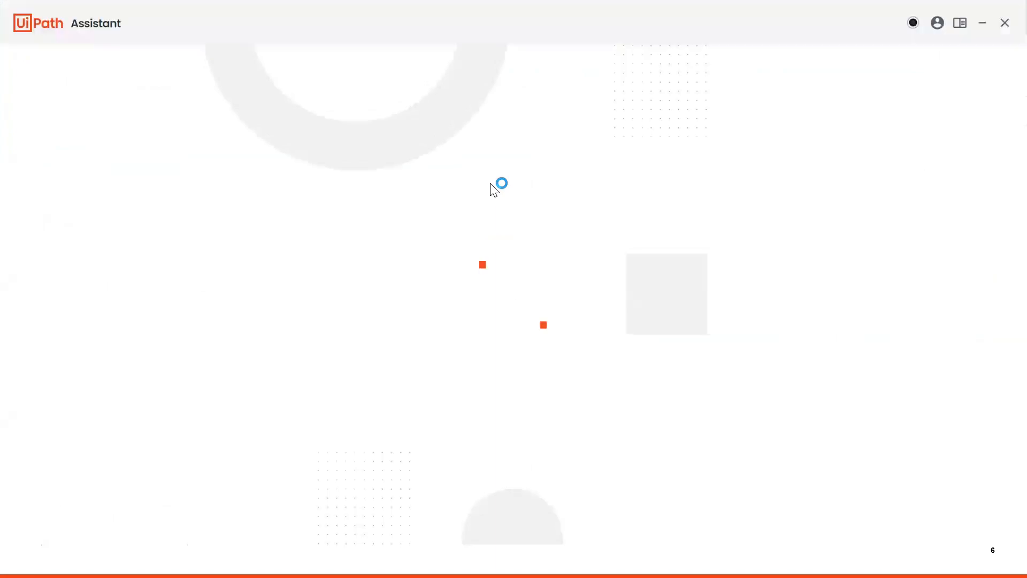
left_click(938, 32)
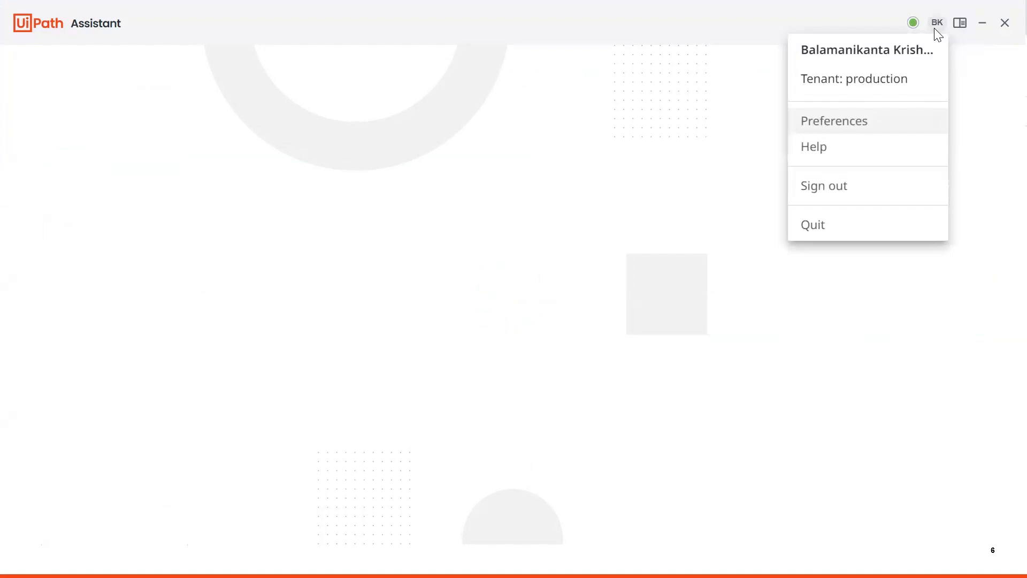
left_click(841, 194)
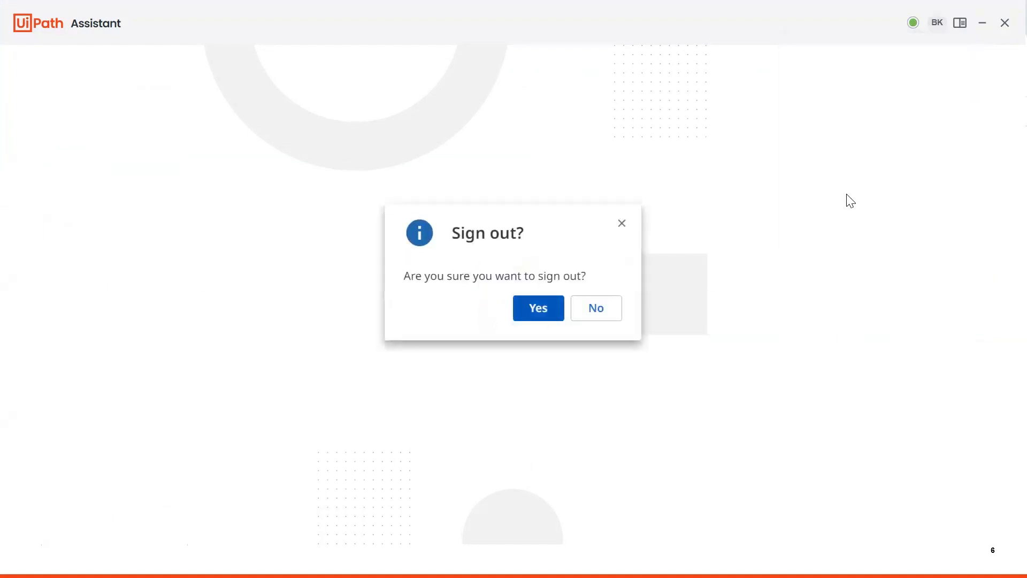
left_click(534, 313)
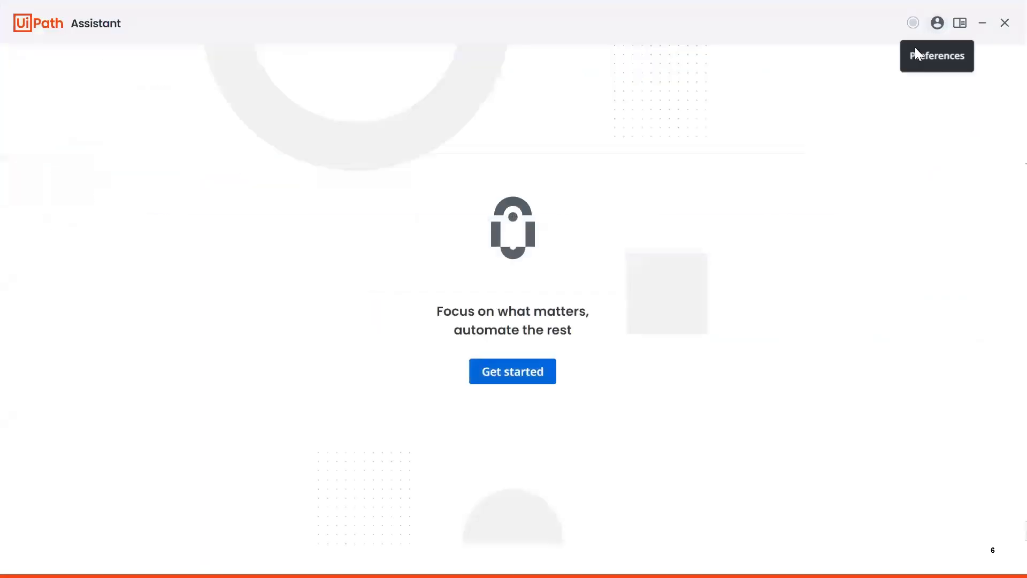
Connect to the DefaultTenant Orchestrator URL using a Machine Key connection
left_click(935, 30)
left_click(954, 49)
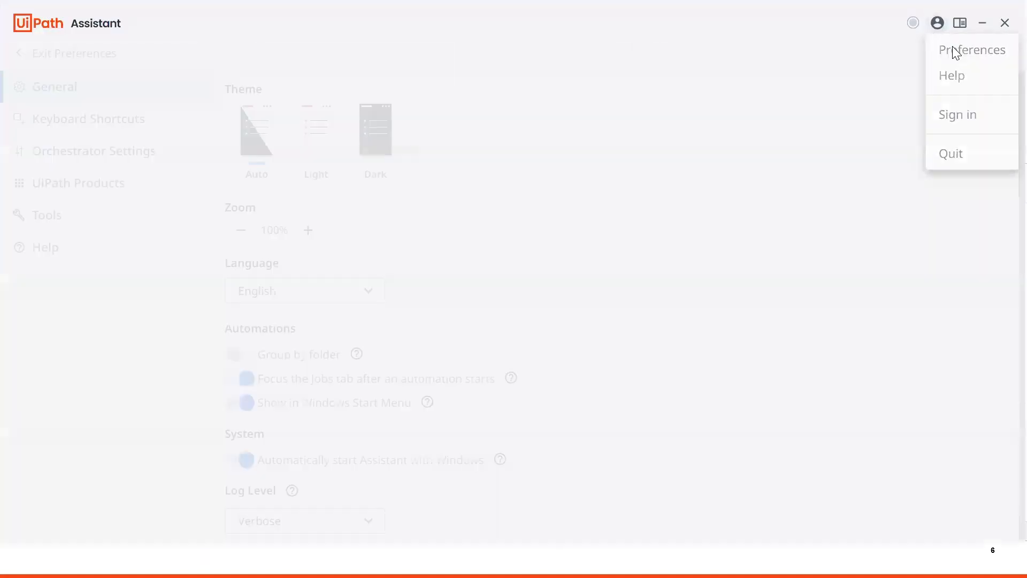
left_click(74, 151)
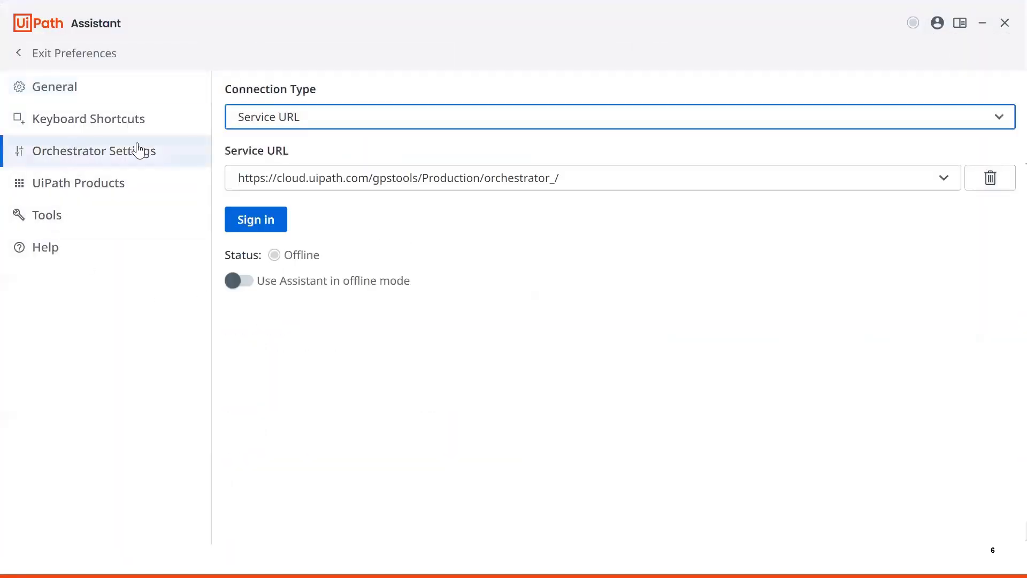
left_click(406, 117)
left_click(298, 210)
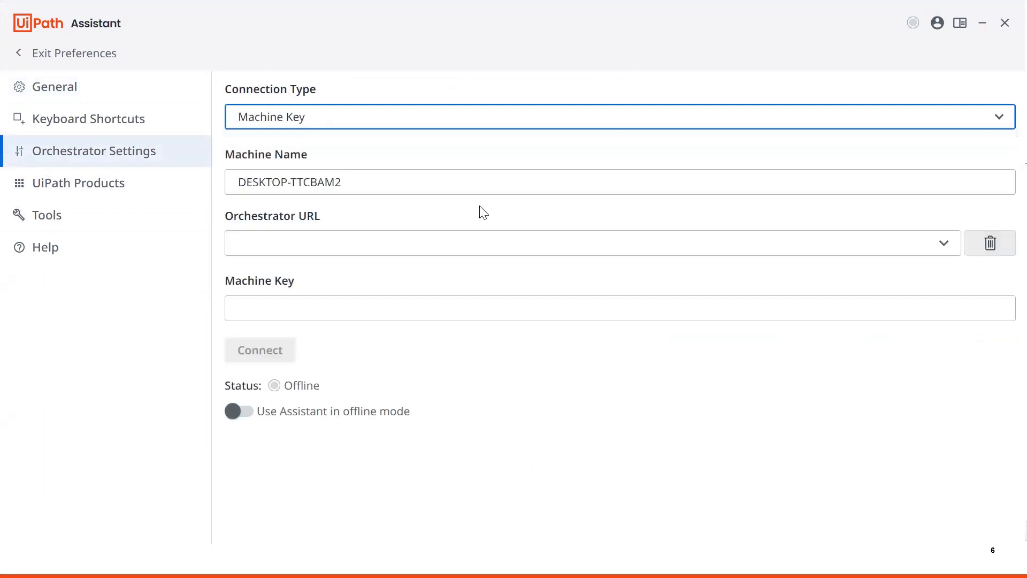
left_click(473, 237)
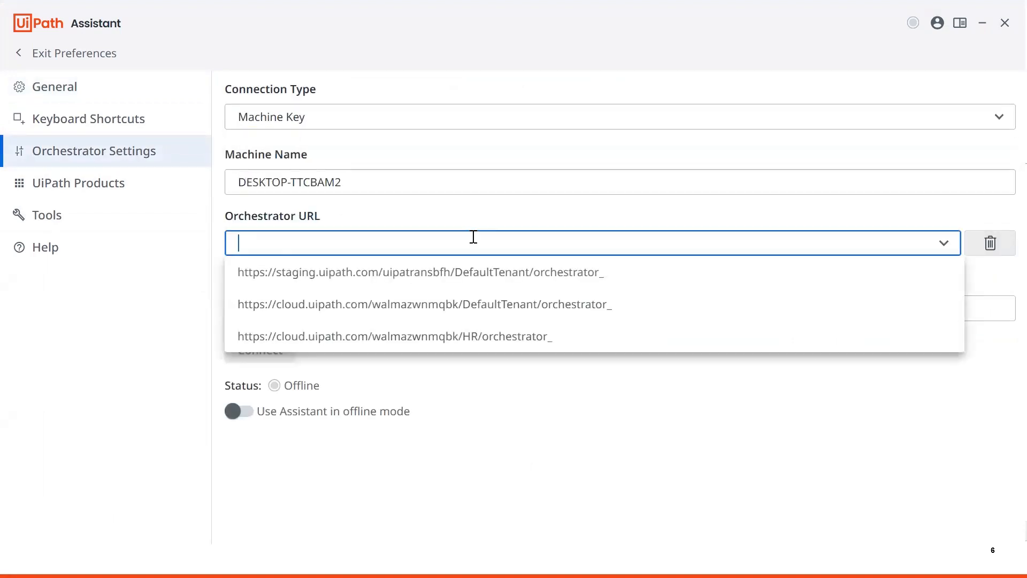
left_click(461, 306)
left_click(289, 356)
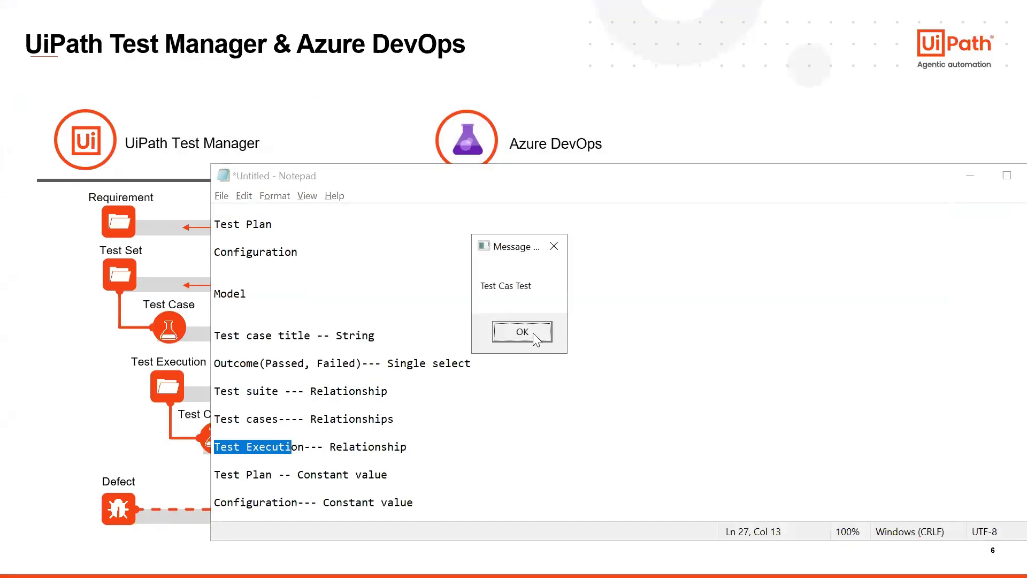
Dismiss the 'Test Cas Test' message box and return to the browser's Test Executions page
left_click(533, 334)
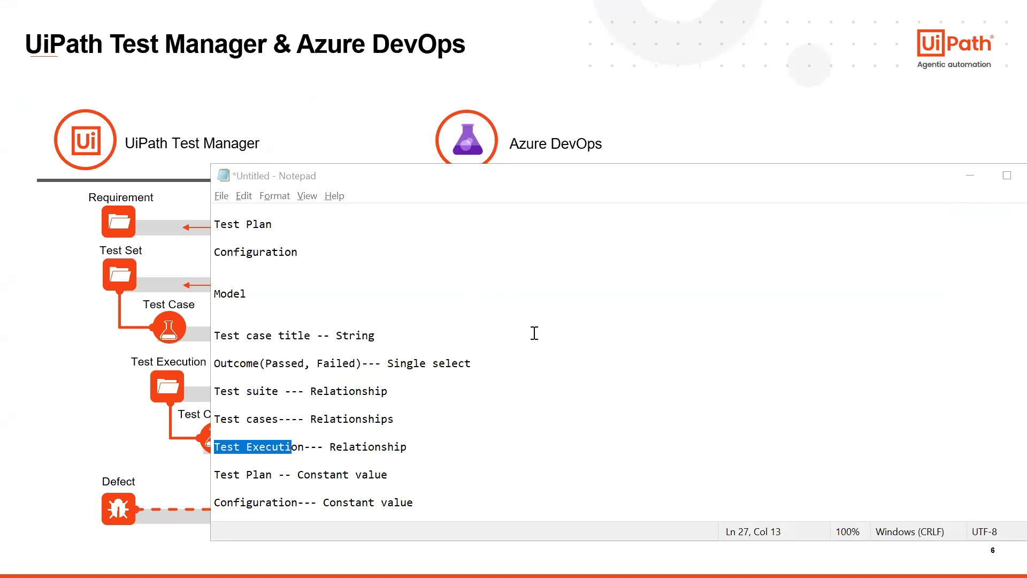
key("alt+Tab")
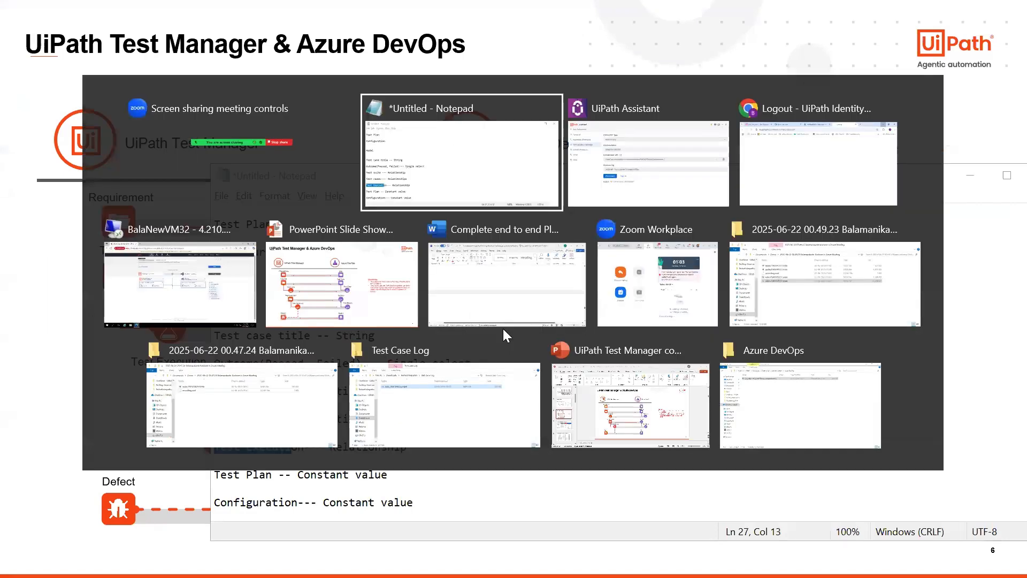
key("alt+Tab")
key("alt+Tab")
left_click(121, 17)
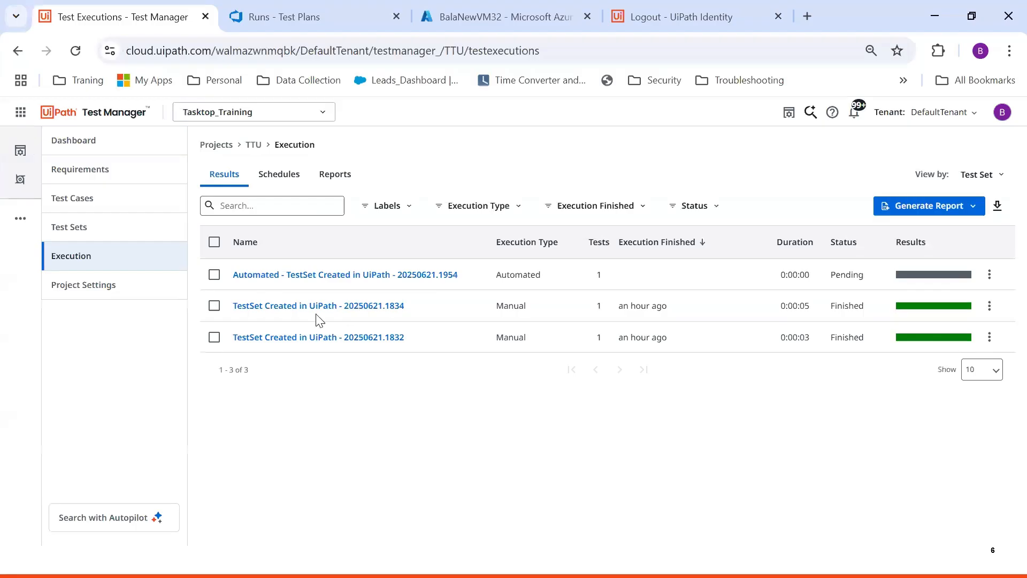
Refresh the executions and open the finished TestSet Created in UiPath run, with TTU:151 Passed
left_click(290, 275)
left_click(83, 255)
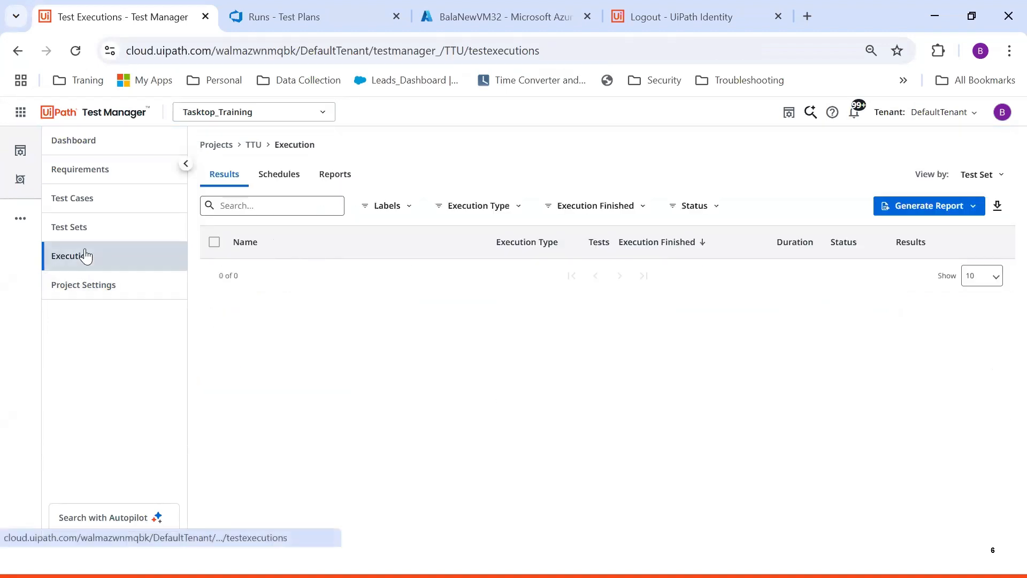
left_click(309, 274)
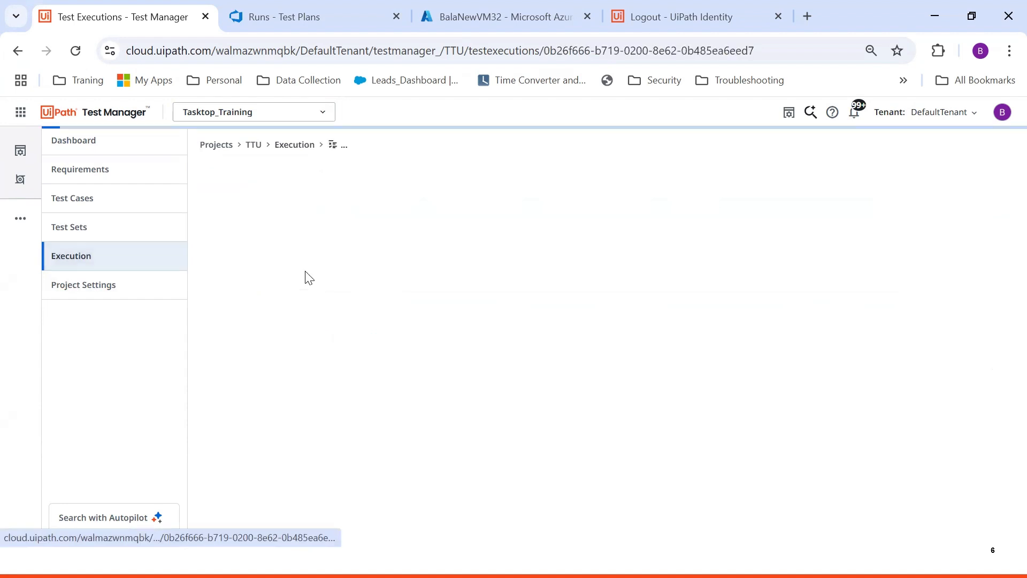
left_click(117, 259)
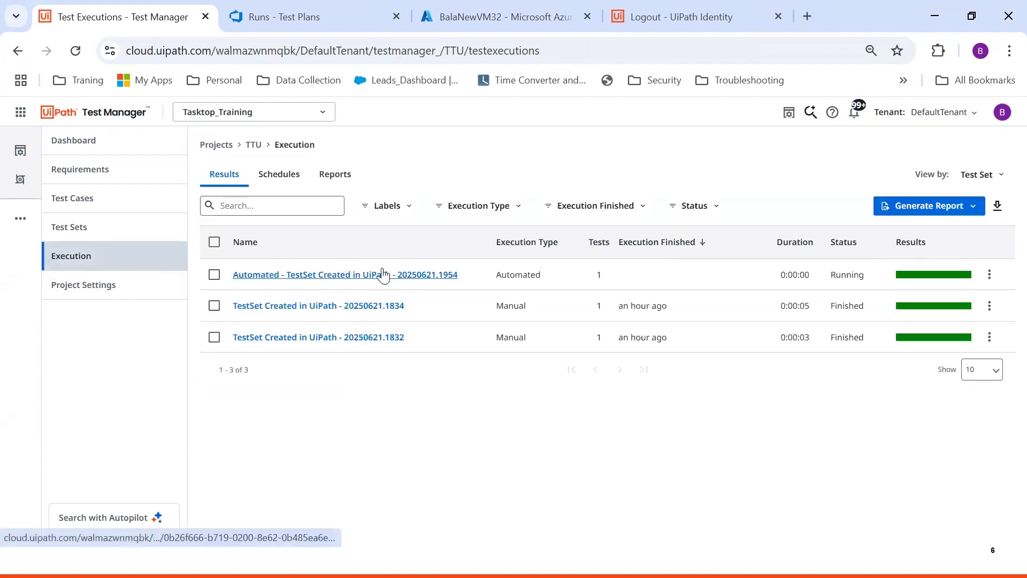
left_click(368, 275)
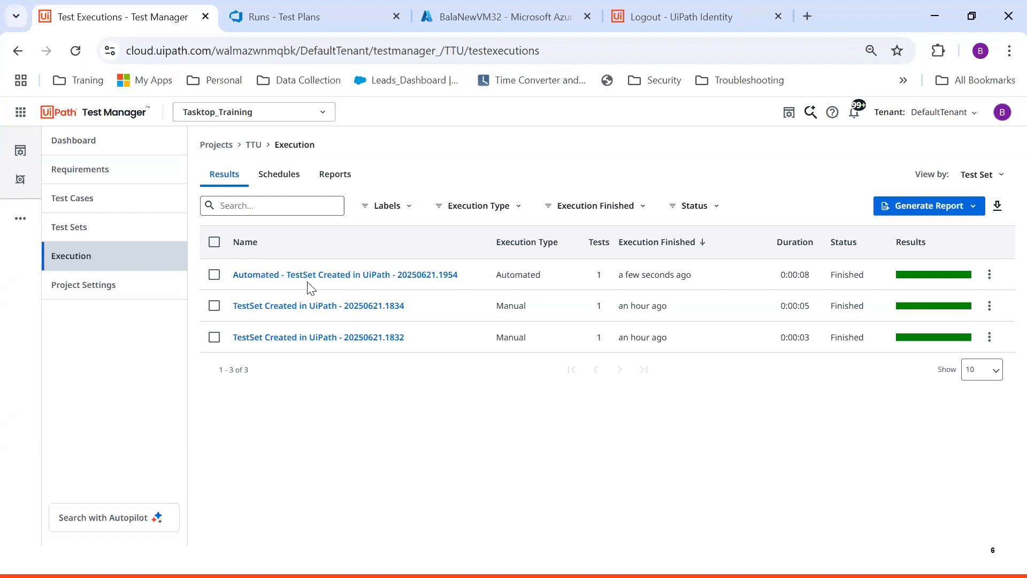
left_click(434, 279)
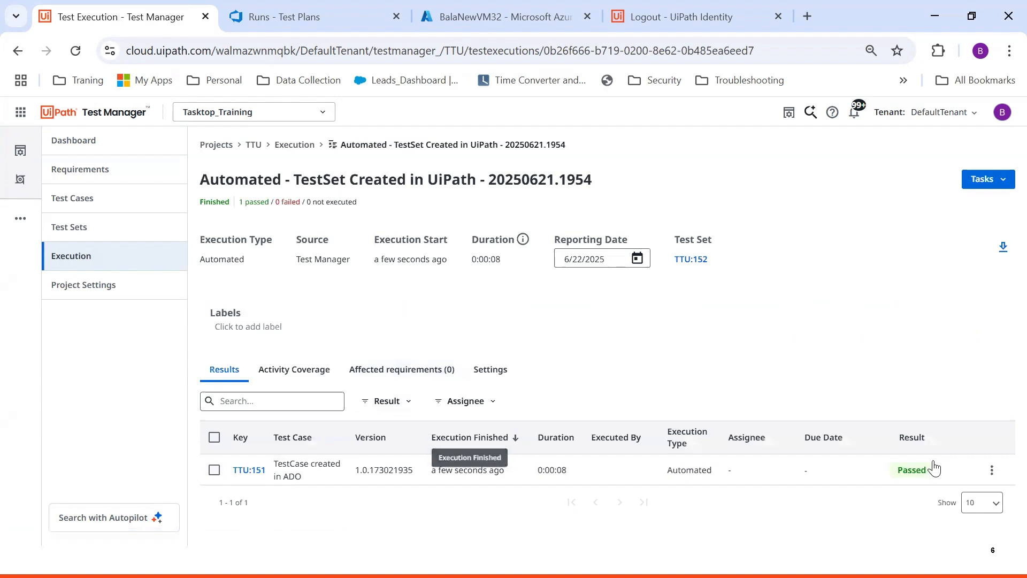
Reload the Azure DevOps test runs, then return to Test Manager's list of test executions
left_click(299, 16)
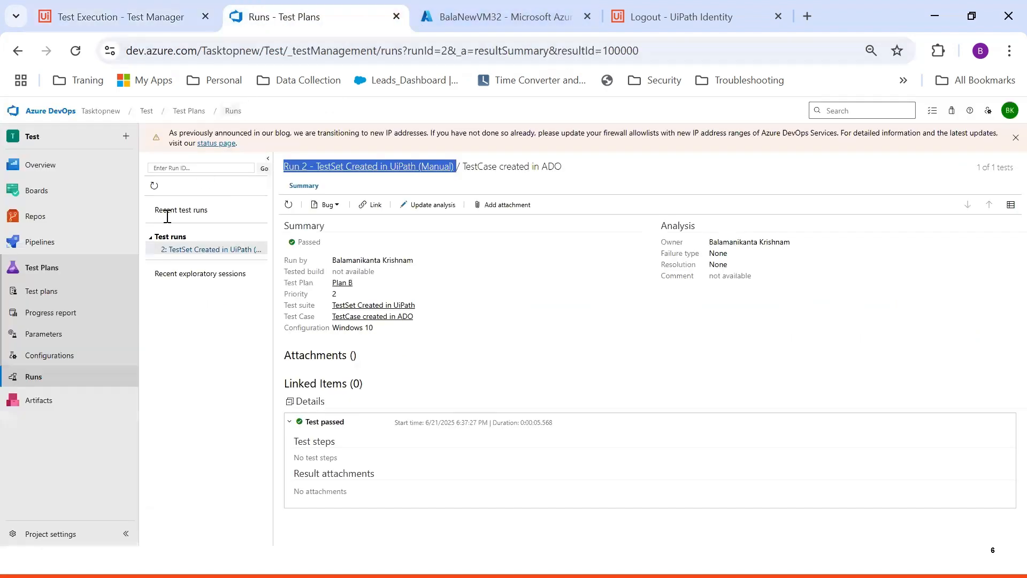
left_click(47, 381)
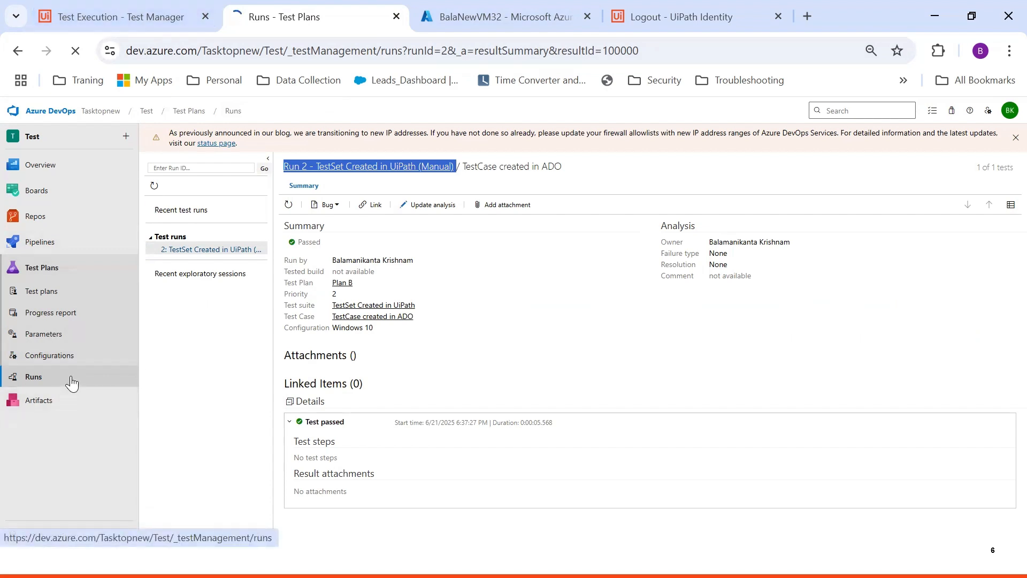
left_click(121, 21)
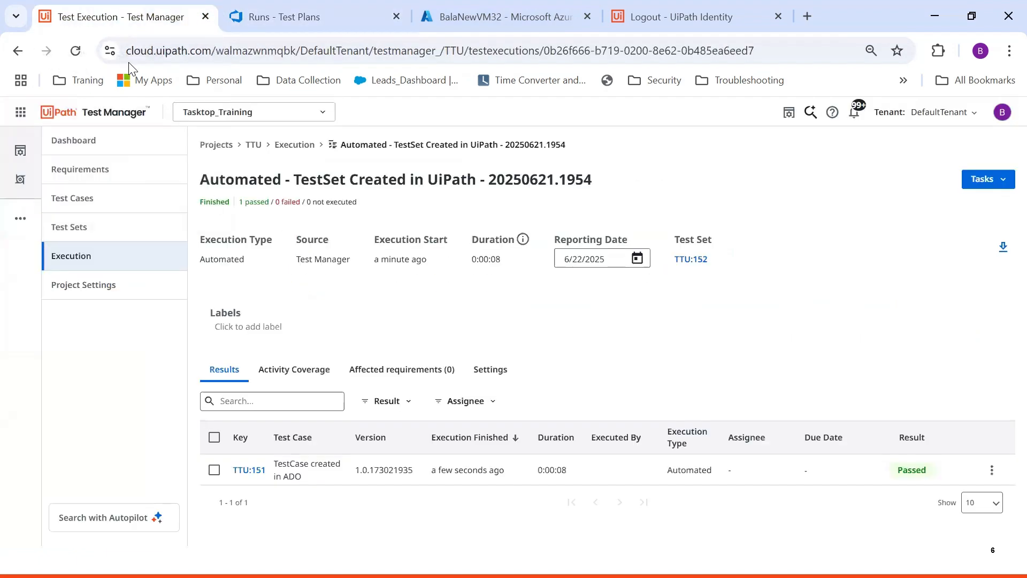
left_click(97, 264)
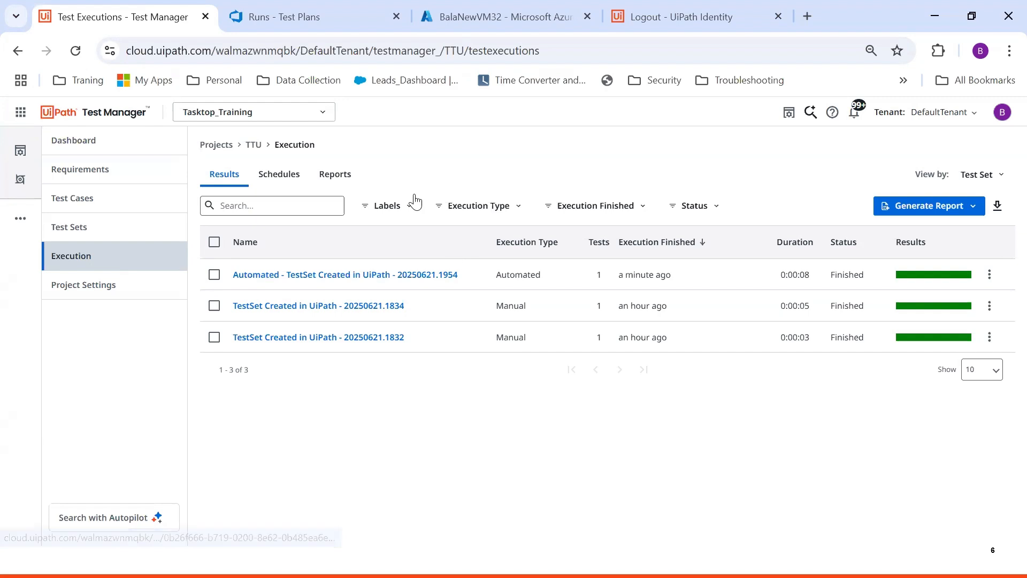
Open run 5's test results in Azure DevOps and reload the page, still showing no results
left_click(353, 18)
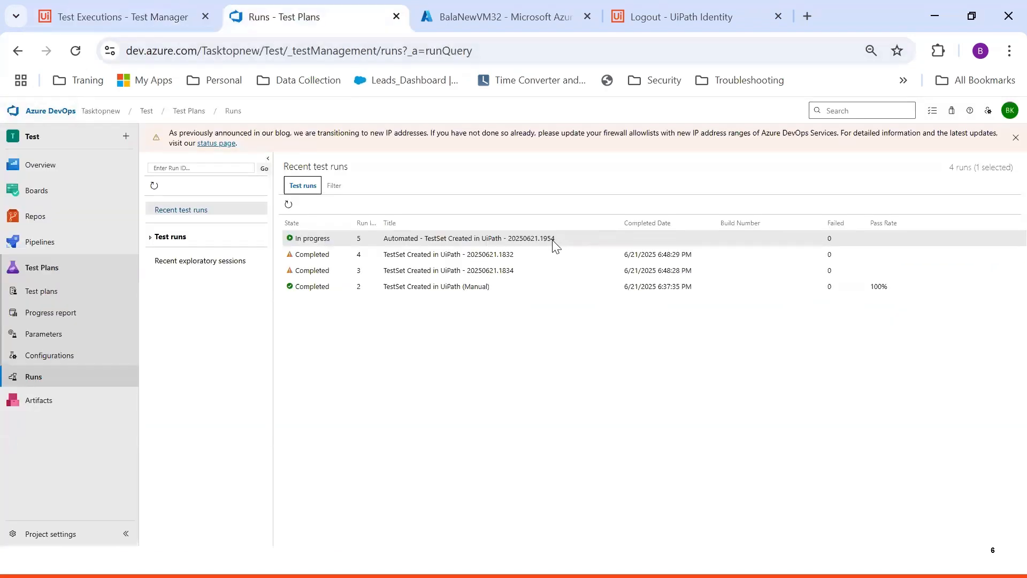
left_click(320, 238)
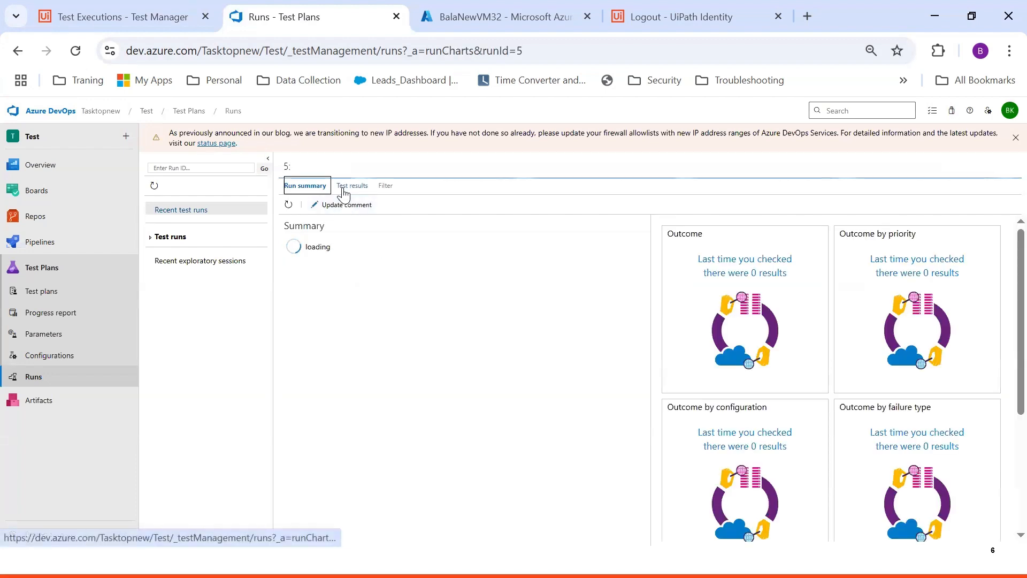
left_click(344, 193)
left_click(293, 194)
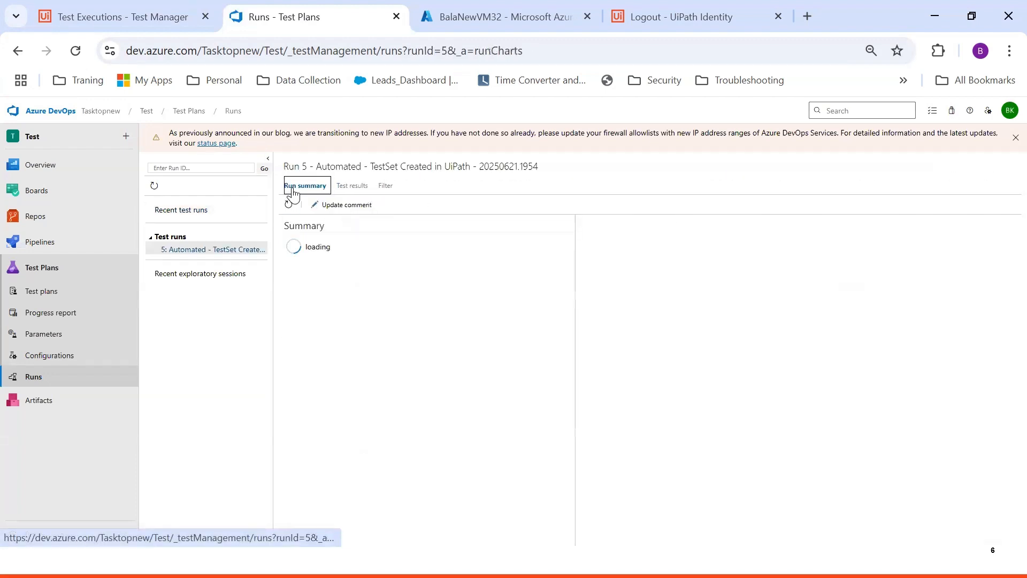
left_click(351, 187)
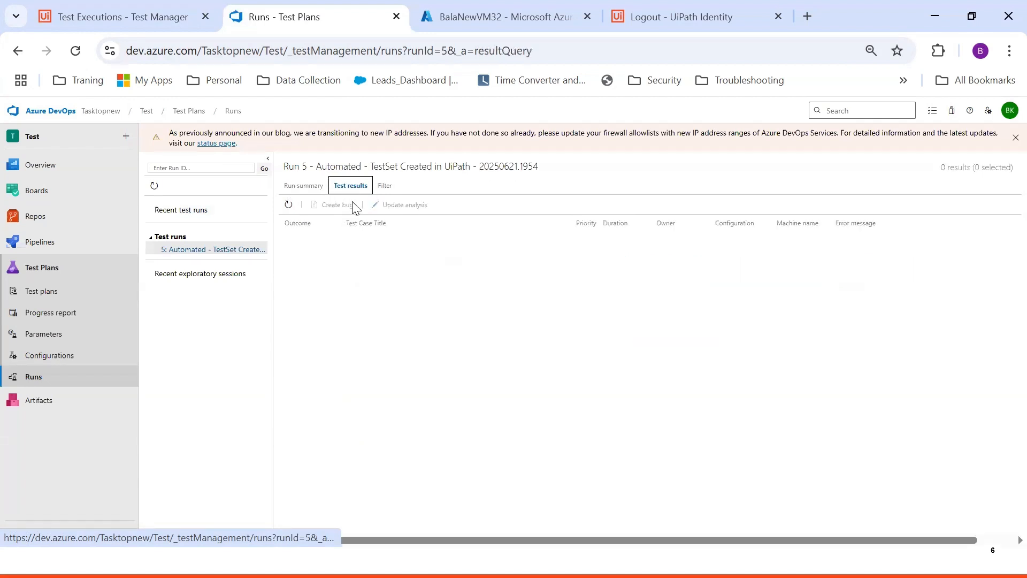
left_click(76, 52)
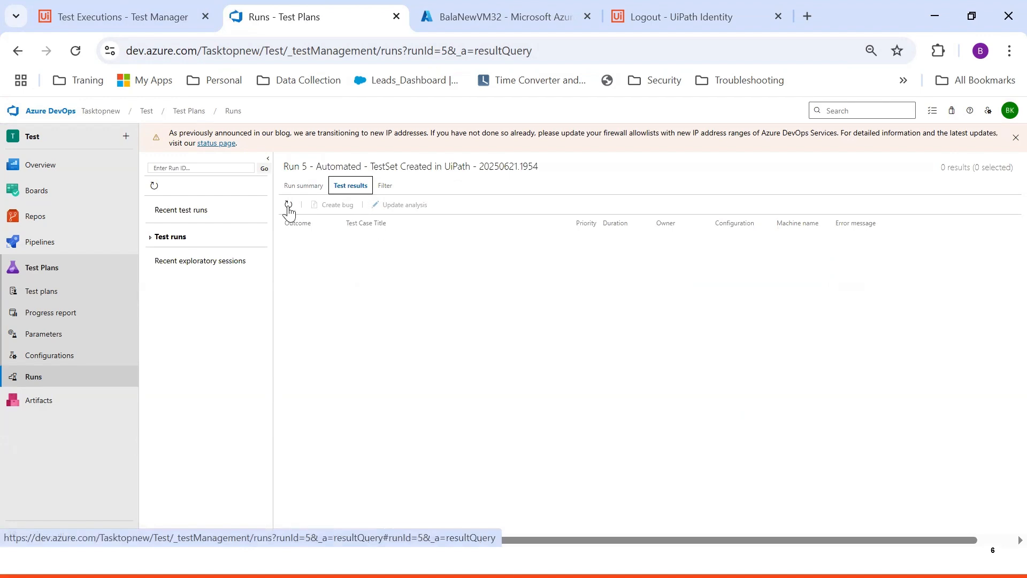
key("alt+Tab")
key("alt+Tab")
key("alt+Tab")
key("alt+Tab")
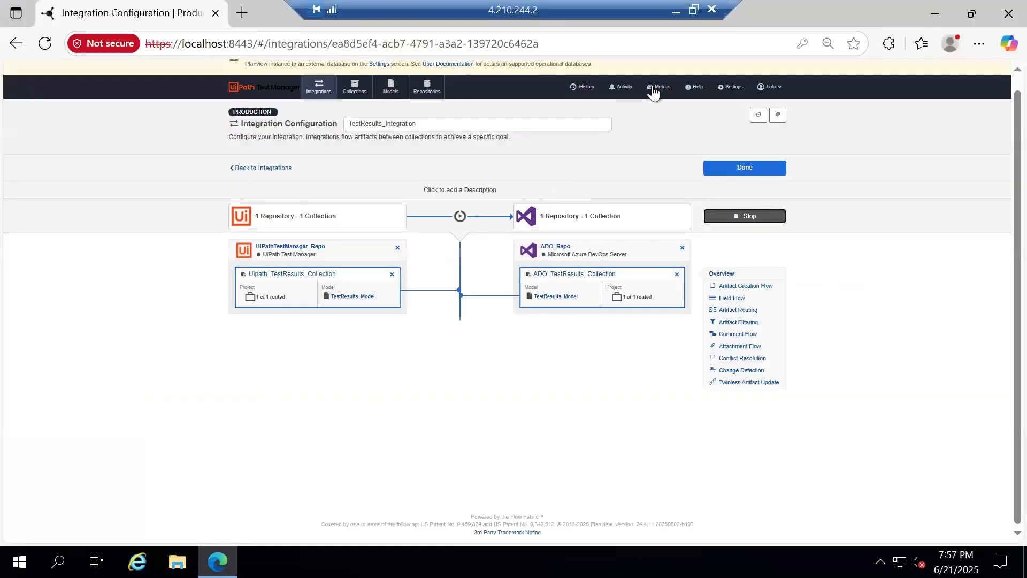
Inspect the four failed TestResults_Integration activities with the 'Configuration must be specified' error
left_click(623, 88)
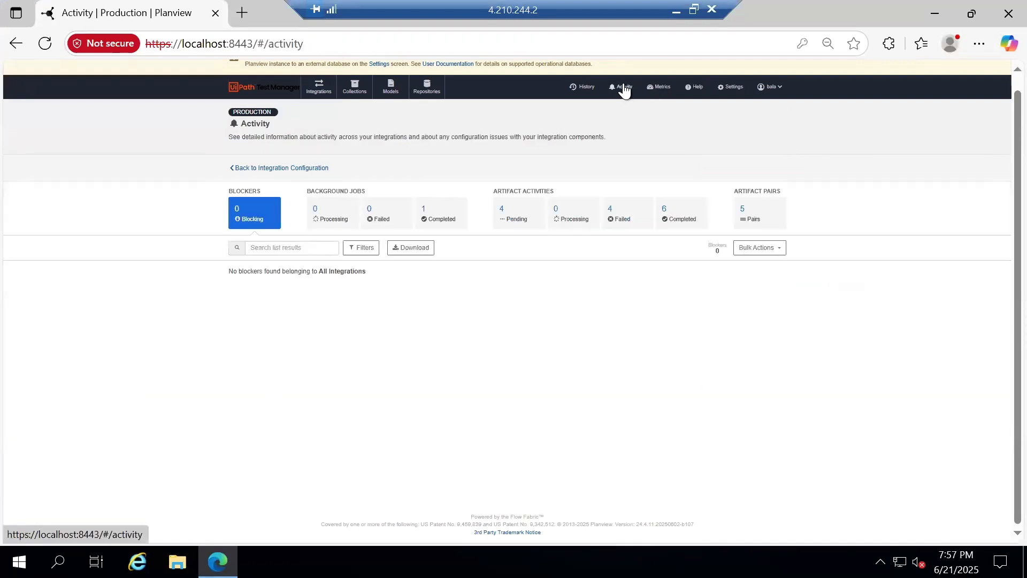
left_click(633, 223)
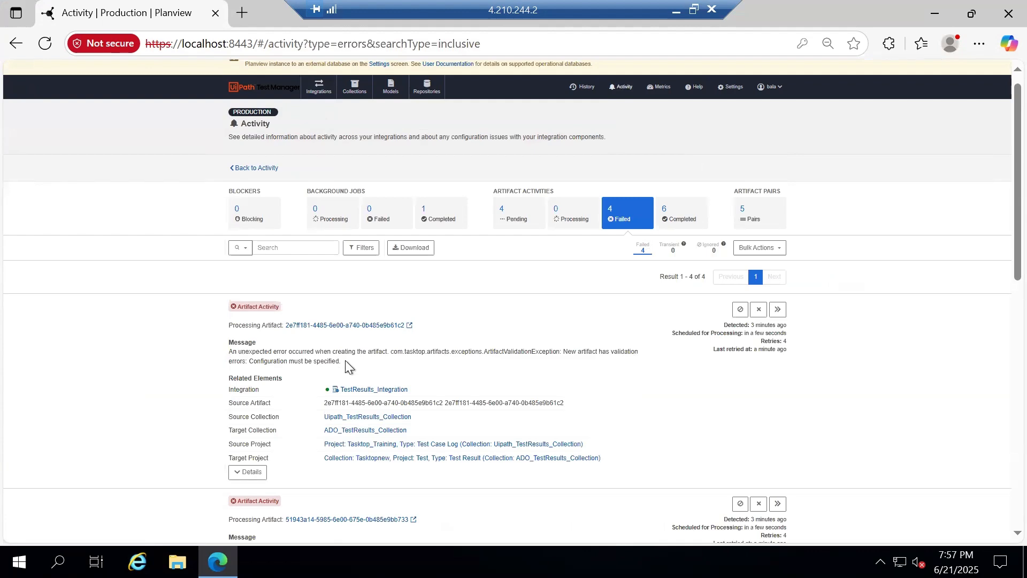
left_click_drag(347, 362, 247, 361)
scroll(290, 364, "down", 3)
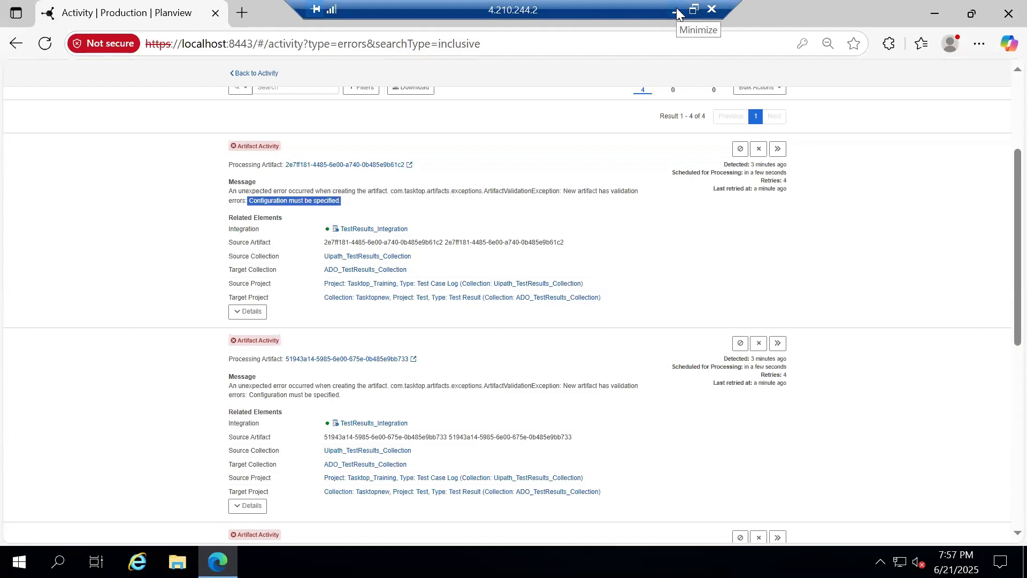
scroll(326, 169, "up", 3)
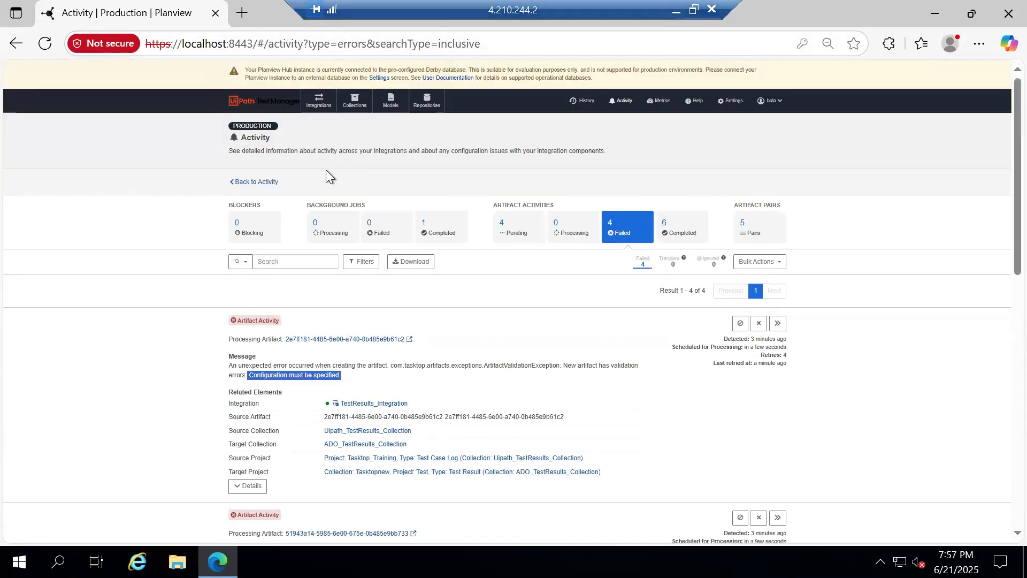
left_click(354, 101)
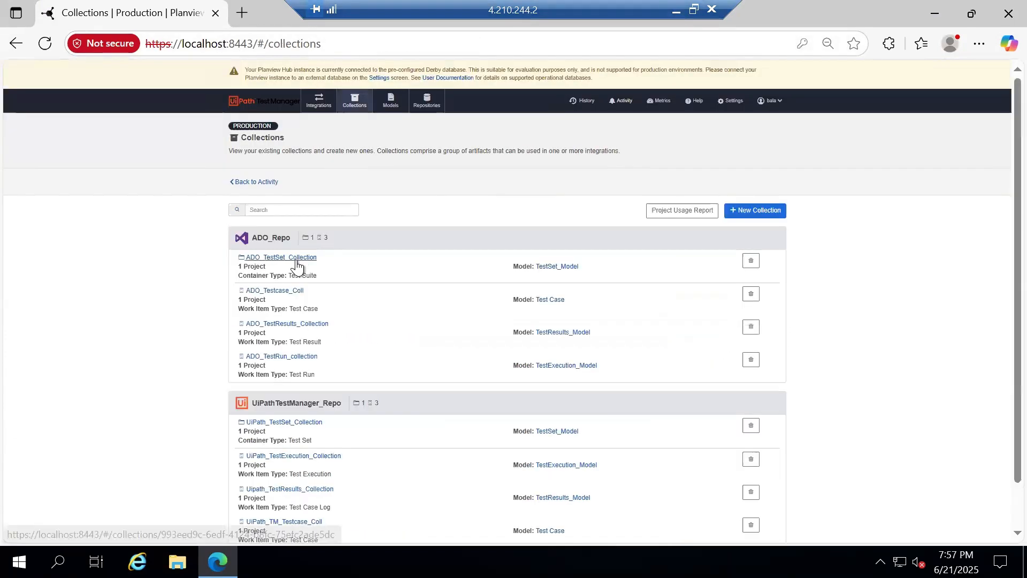
In ADO_TestResults_Collection, map Configuration to the constant Windows 10 and save the field mapping
left_click(309, 325)
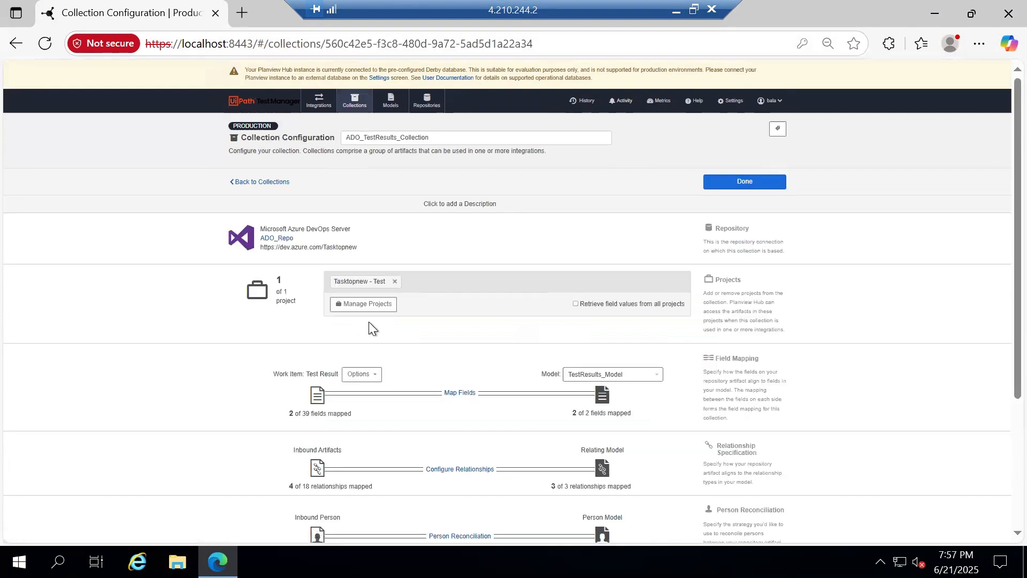
left_click(459, 394)
scroll(399, 297, "down", 1)
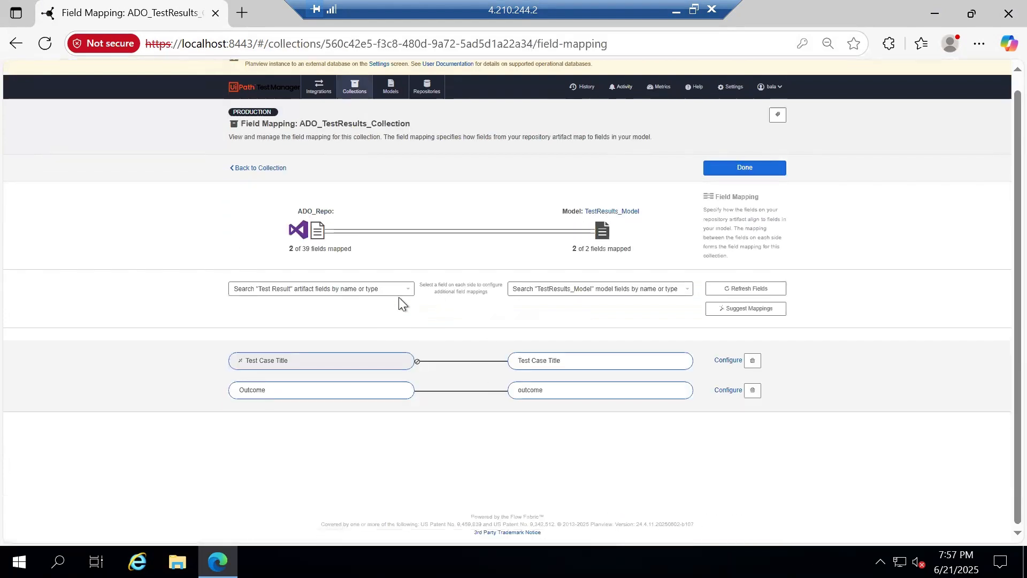
left_click(394, 295)
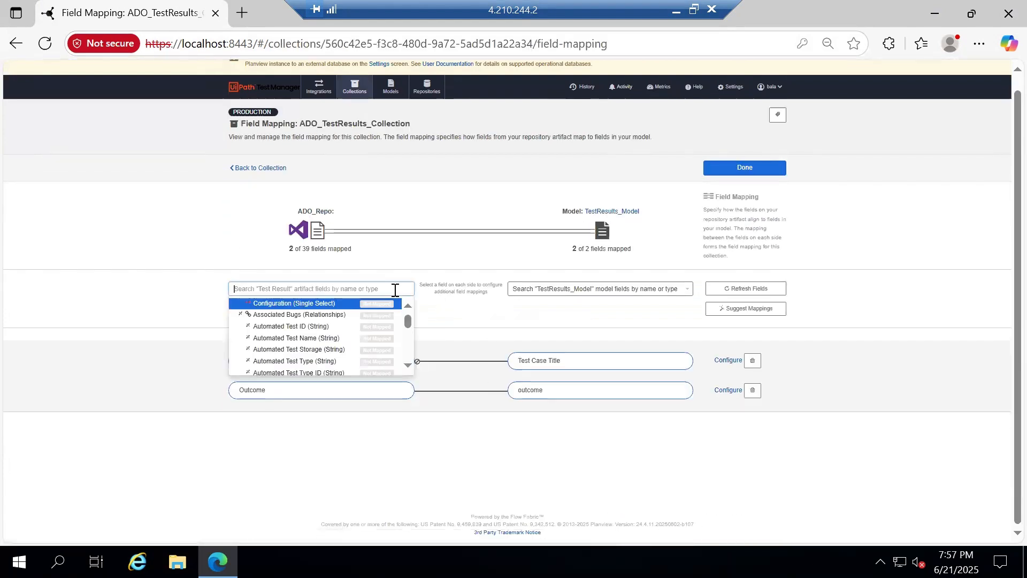
left_click(332, 301)
left_click(591, 290)
left_click(563, 307)
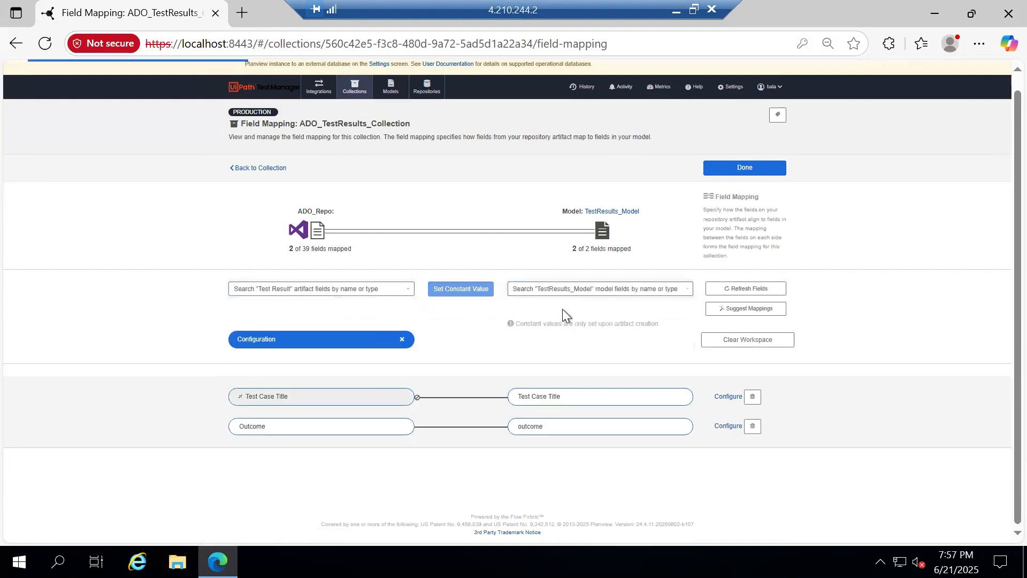
left_click(549, 339)
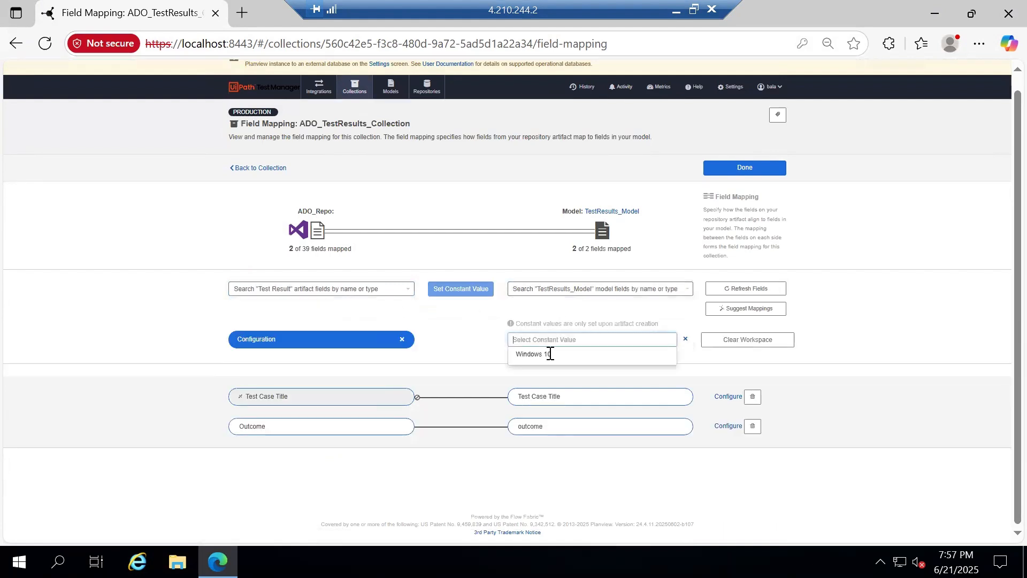
left_click(546, 352)
left_click(460, 291)
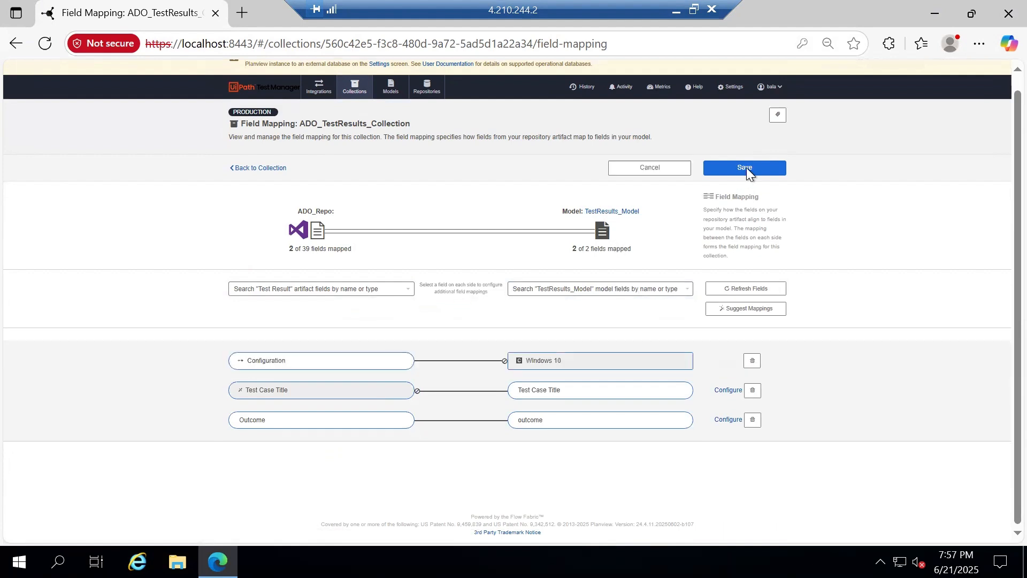
left_click(746, 168)
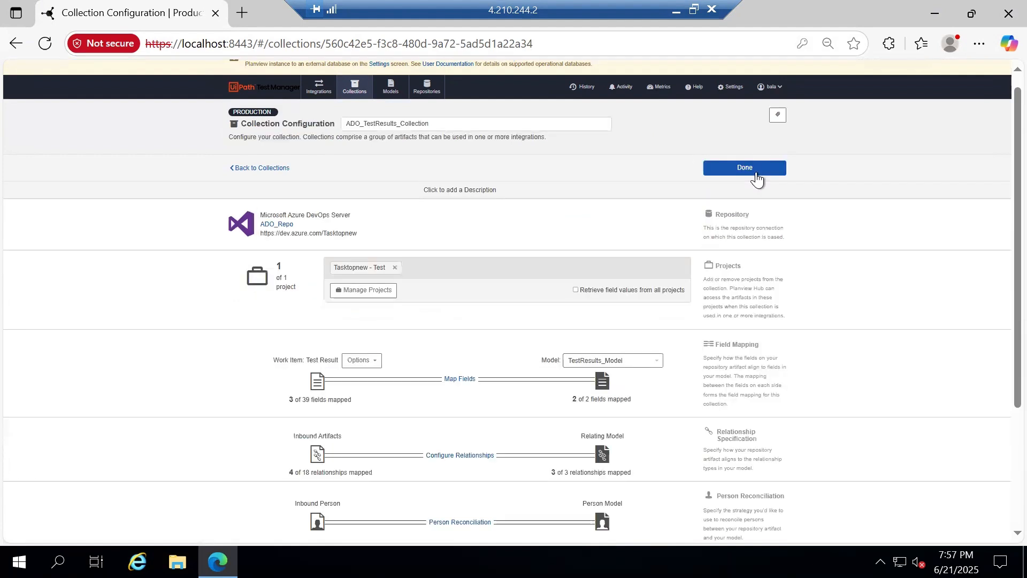
left_click(622, 88)
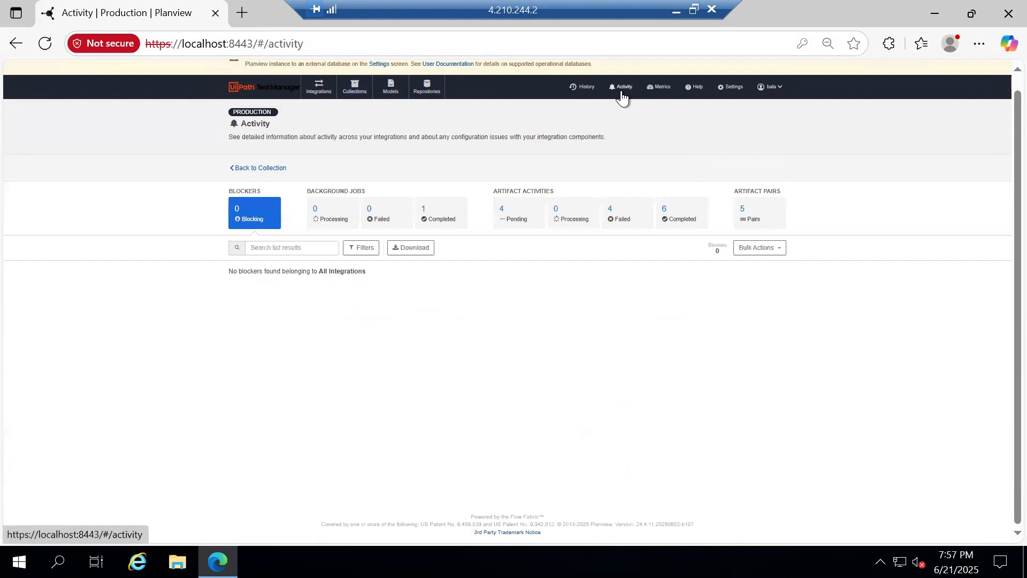
Prioritize the first failed activity for retry and compare the Processing and Failed lists
left_click(625, 215)
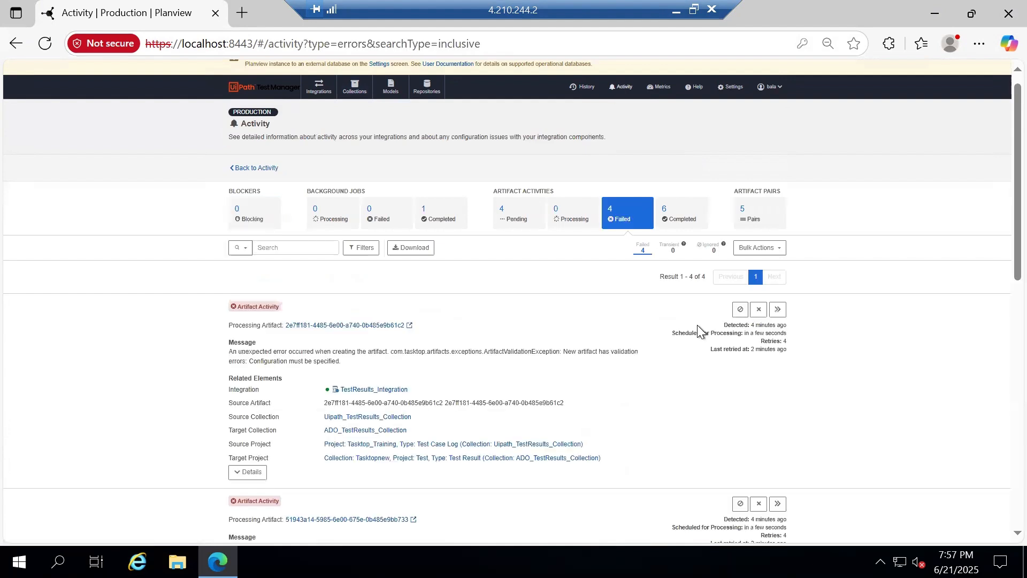
left_click(778, 310)
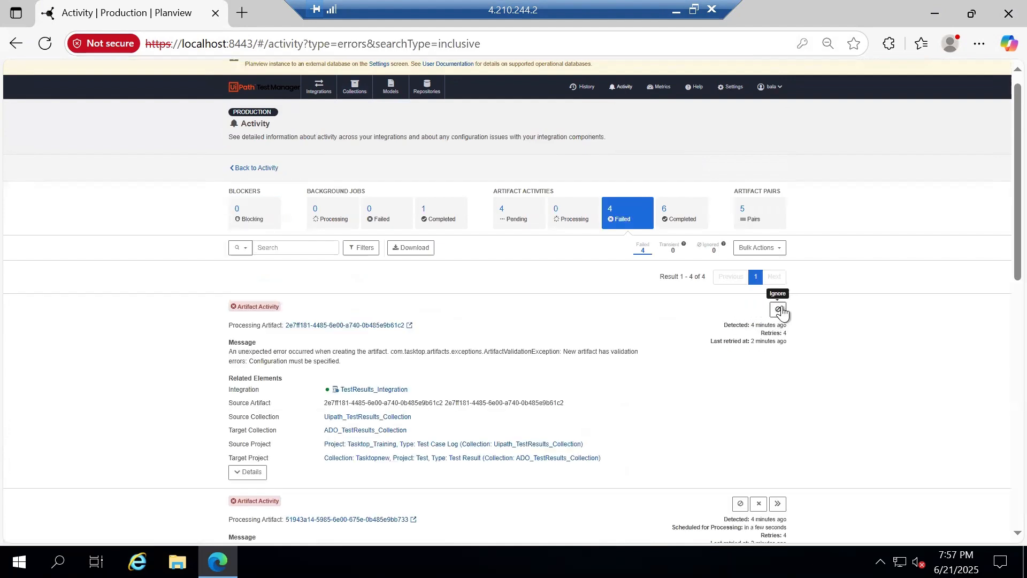
left_click(581, 220)
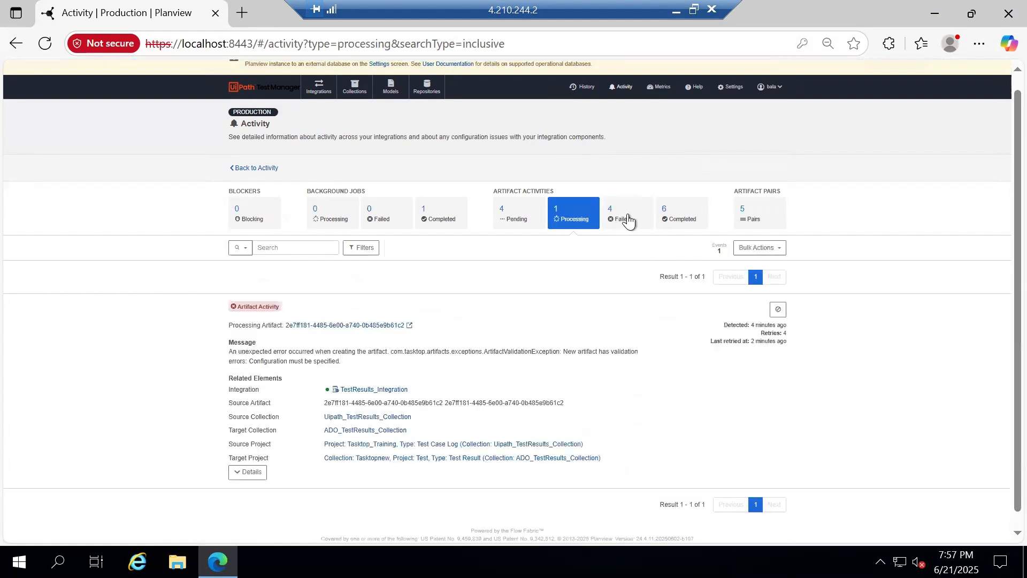
left_click(626, 222)
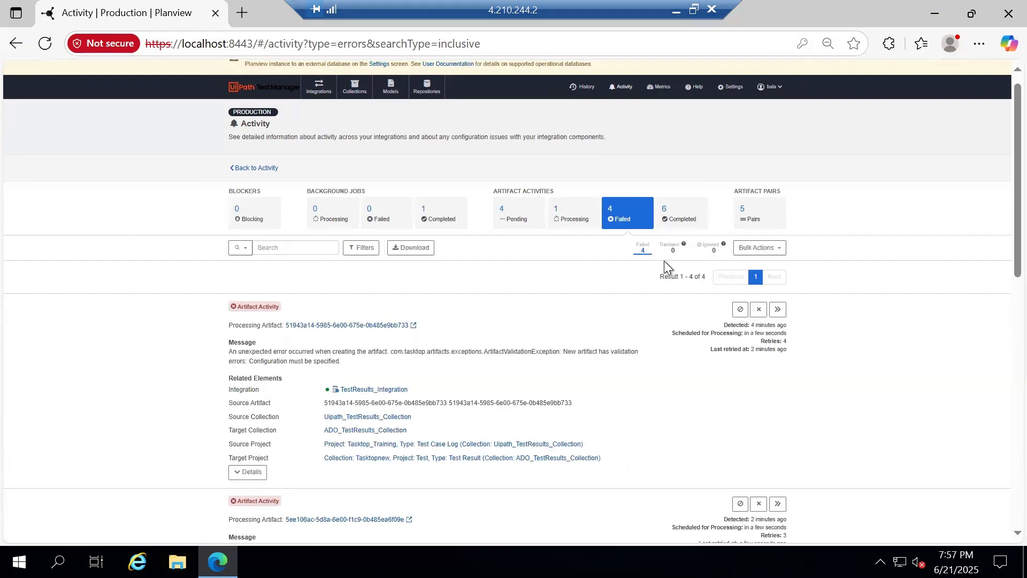
left_click(571, 219)
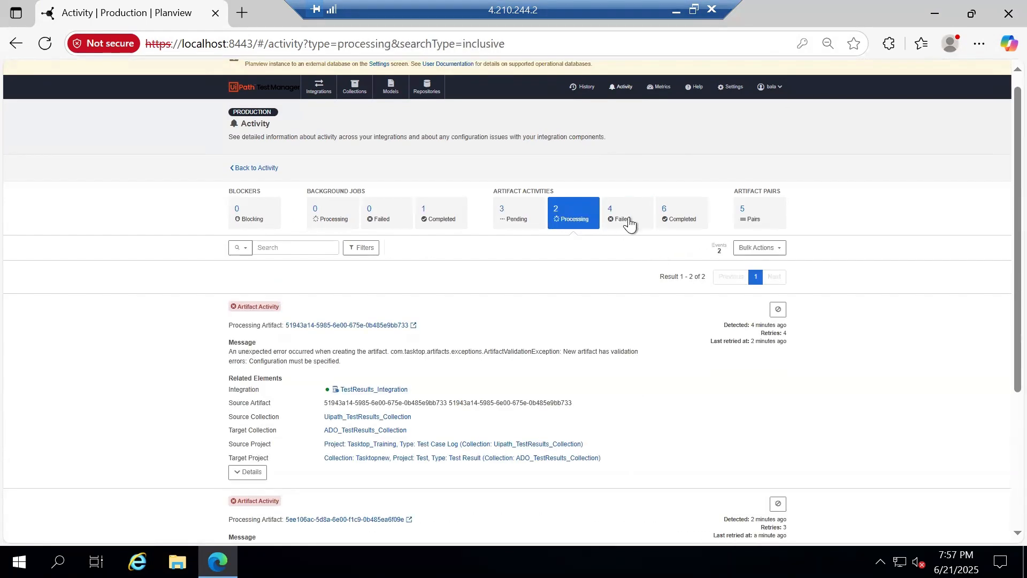
left_click(633, 221)
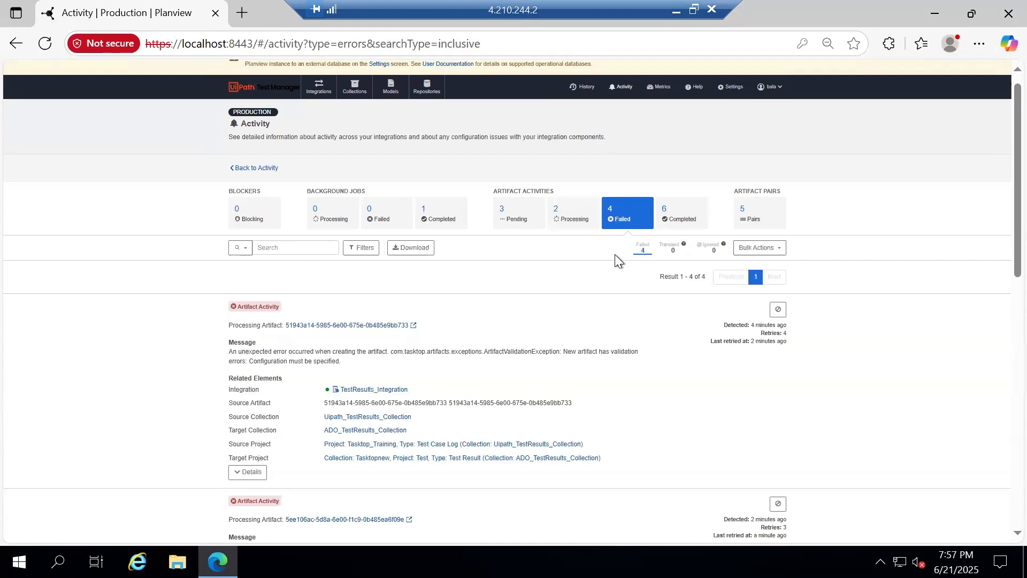
scroll(627, 344, "down", 5)
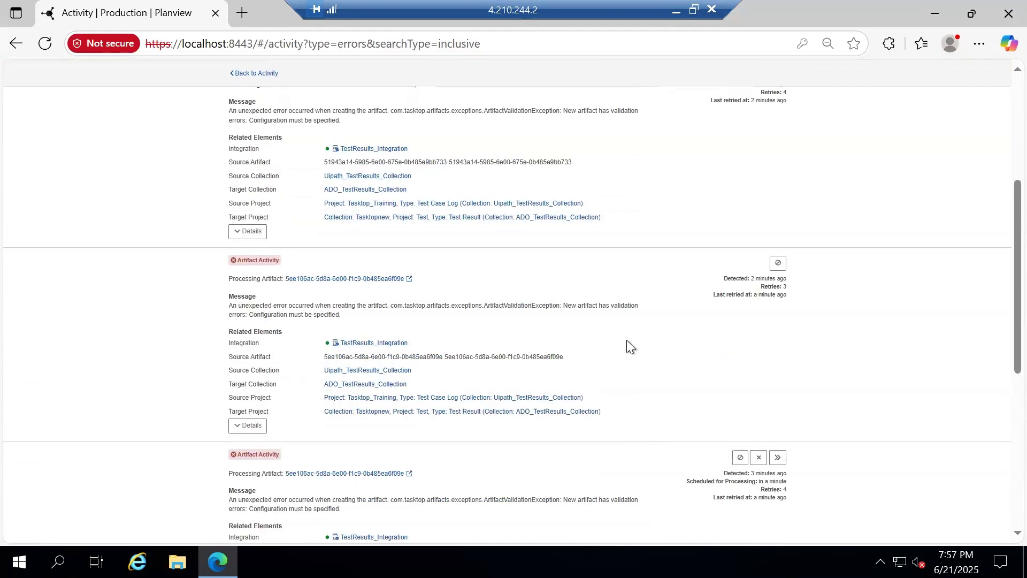
scroll(626, 346, "down", 2)
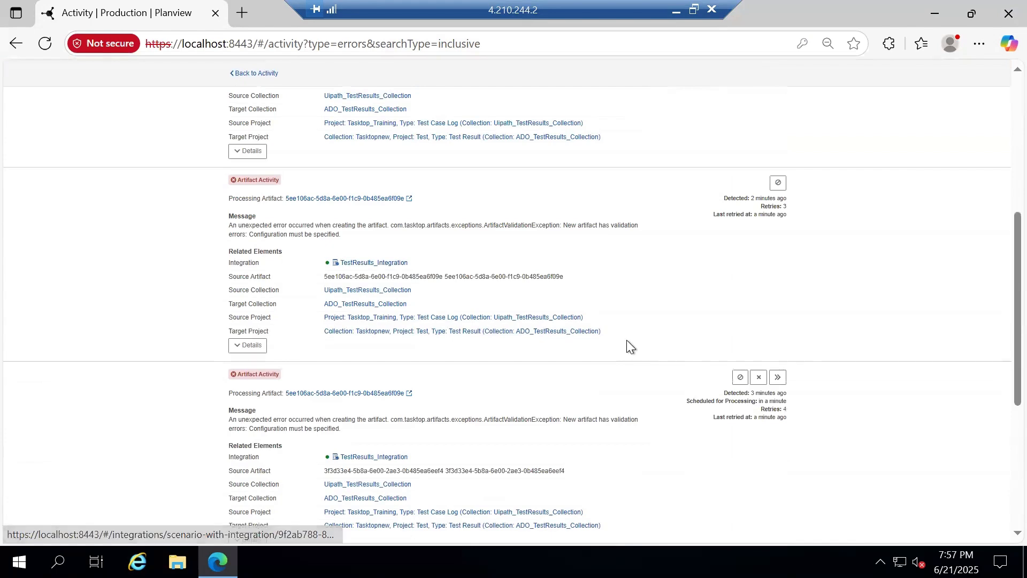
scroll(626, 346, "up", 6)
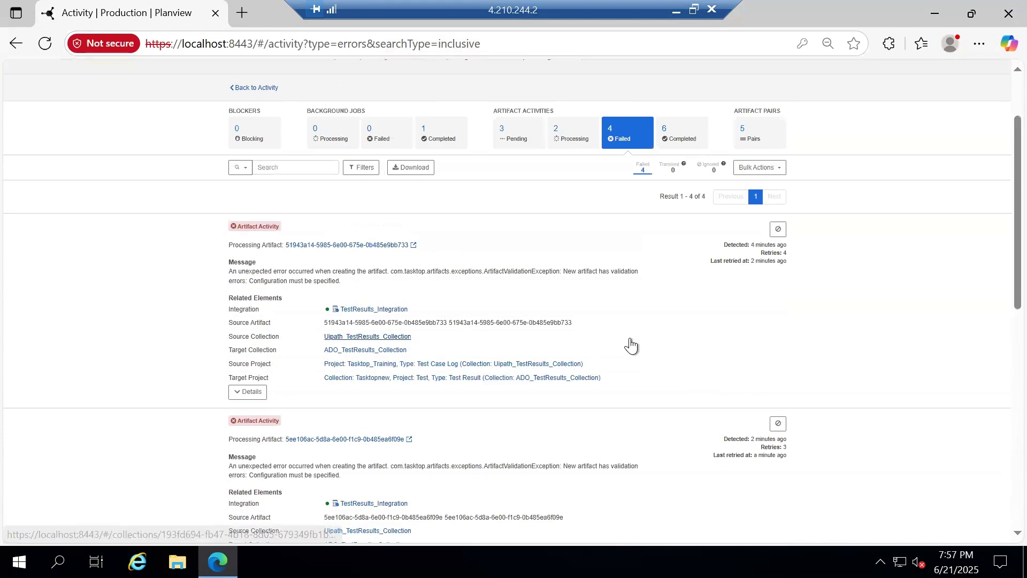
Check the Processing and Pending lists, then prioritize the first failed artifact activity again
left_click(557, 224)
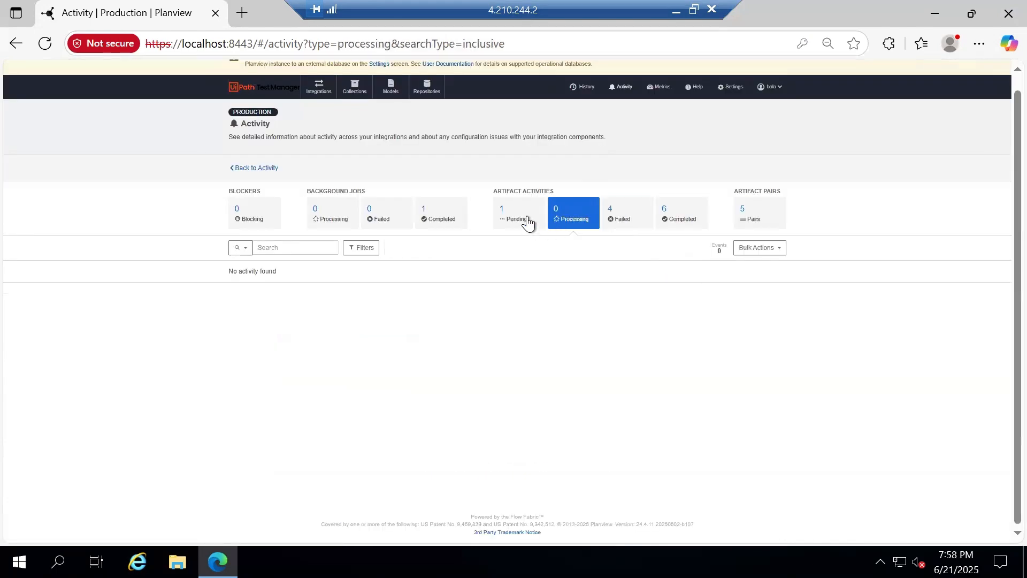
left_click(527, 222)
left_click(594, 226)
left_click(630, 220)
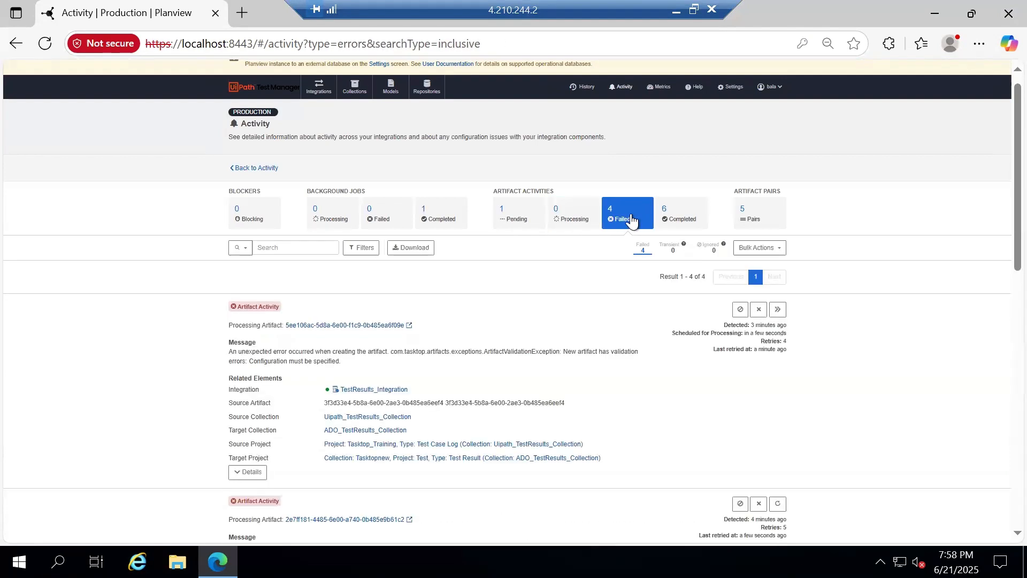
left_click(783, 315)
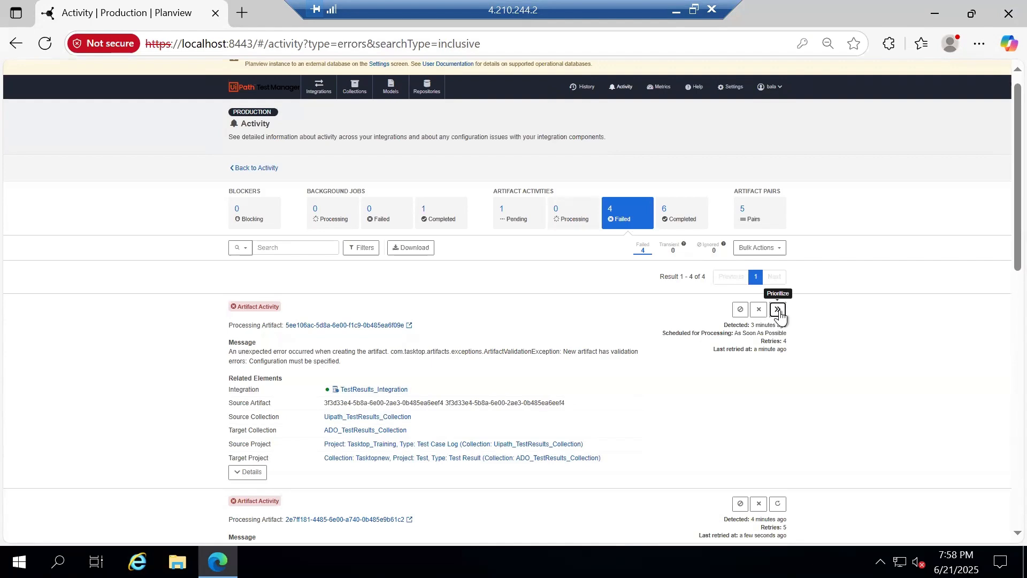
scroll(817, 320, "down", 3)
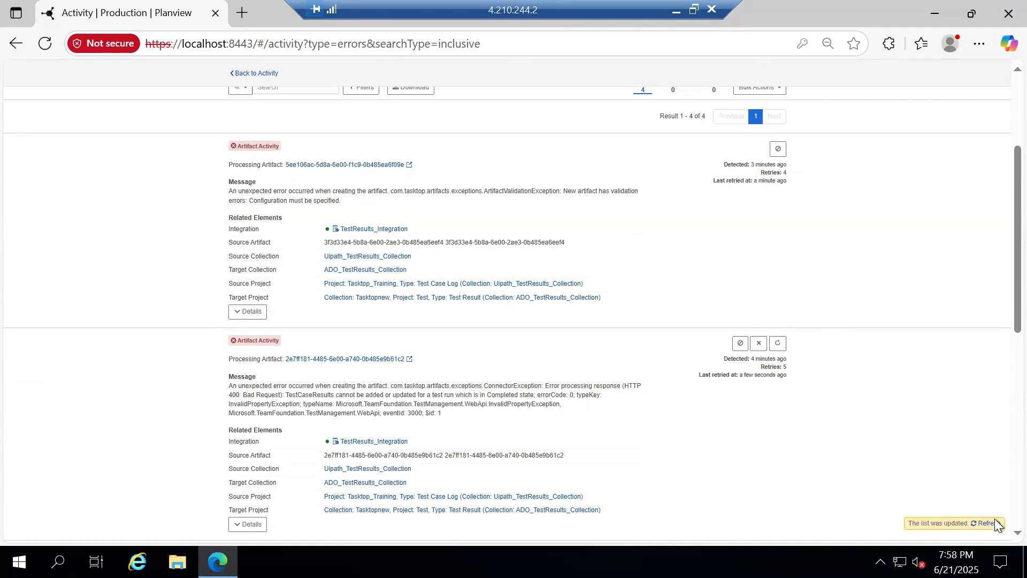
Cancel each failed artifact activity in turn, confirming every cancellation with OK
left_click(758, 345)
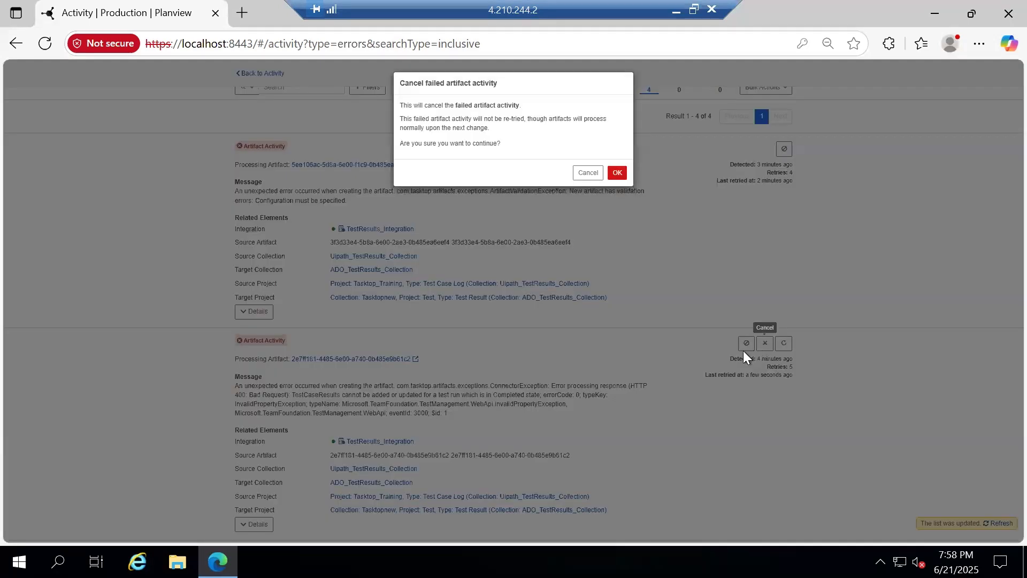
left_click(624, 175)
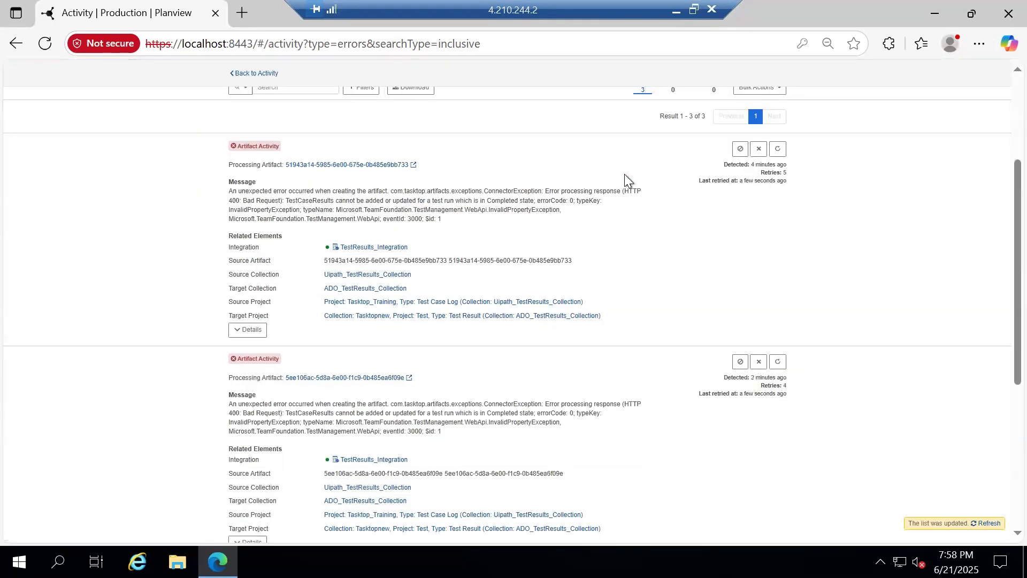
left_click(759, 362)
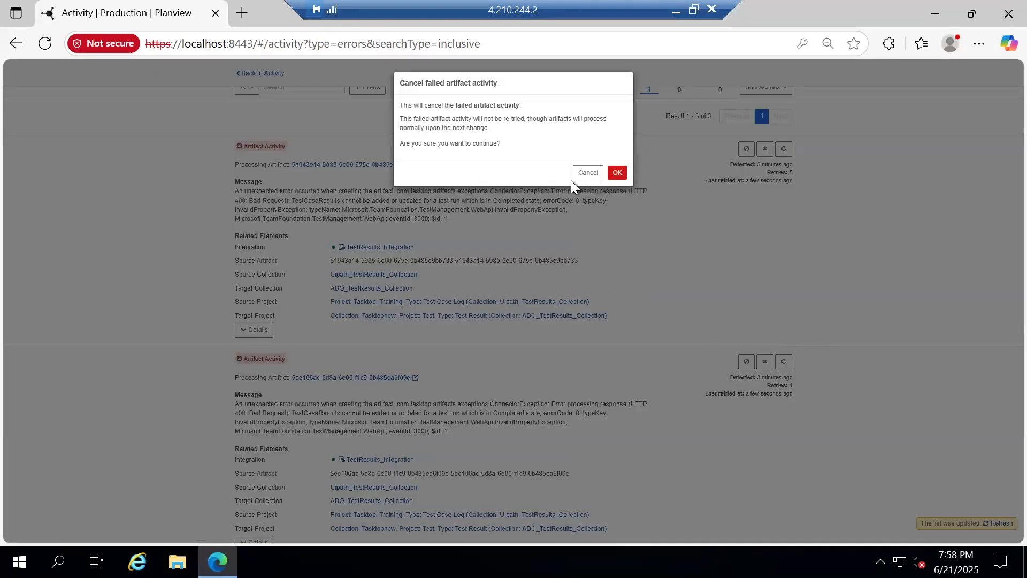
left_click(616, 173)
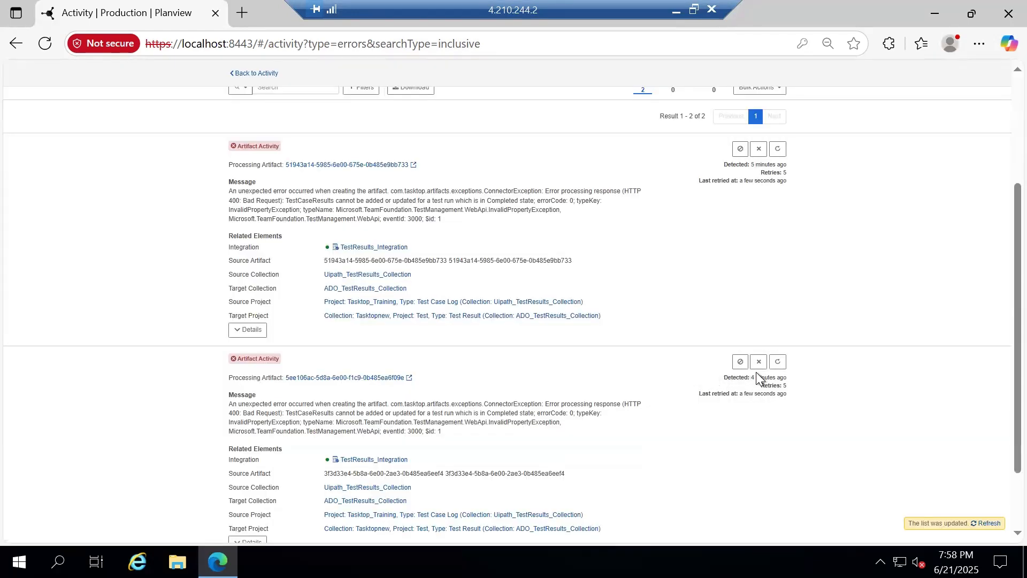
left_click(758, 363)
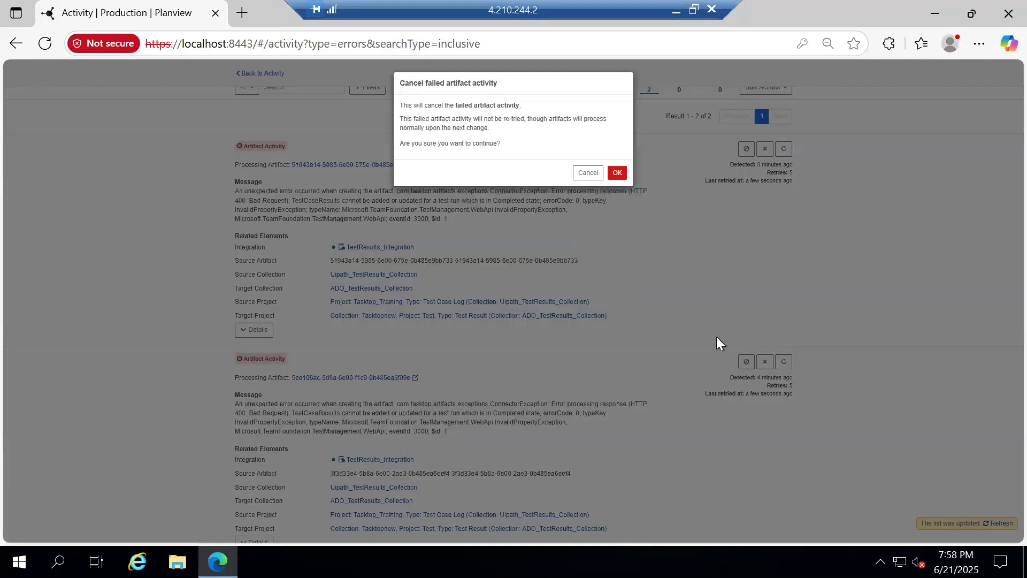
left_click(616, 173)
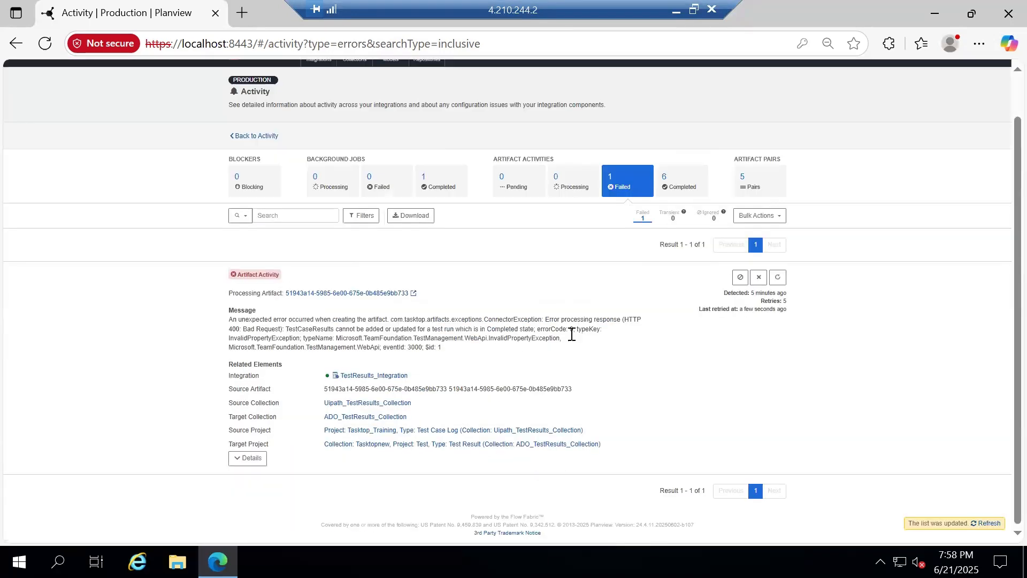
left_click(759, 278)
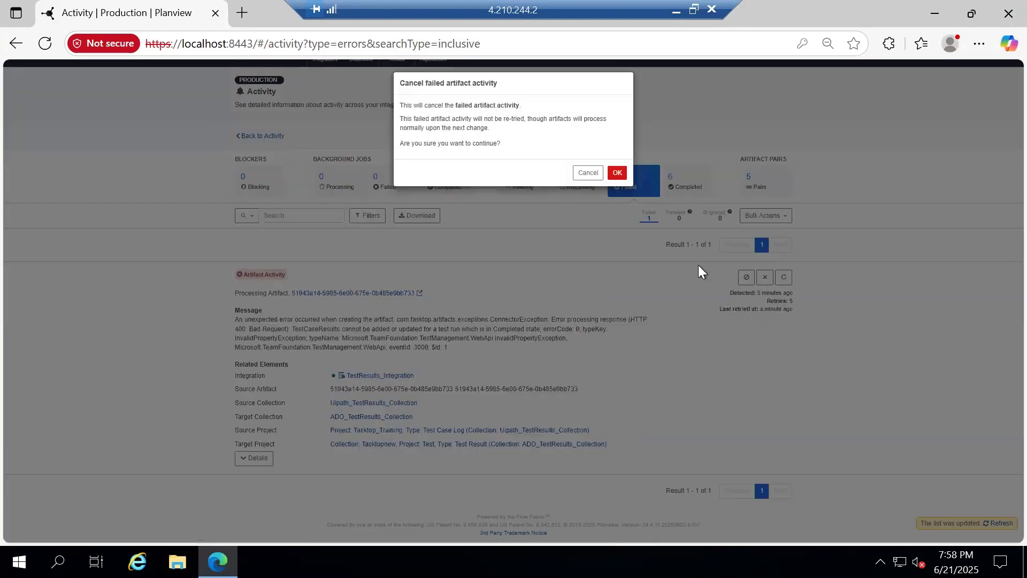
left_click(618, 180)
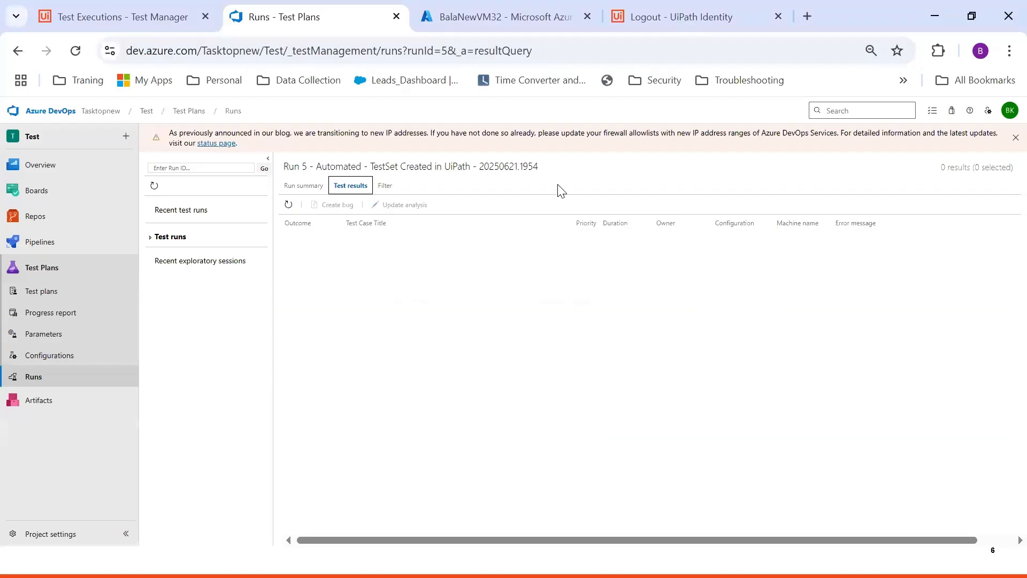
Reload Run 5's results, view its summary charts, then list the recent test runs
left_click(75, 50)
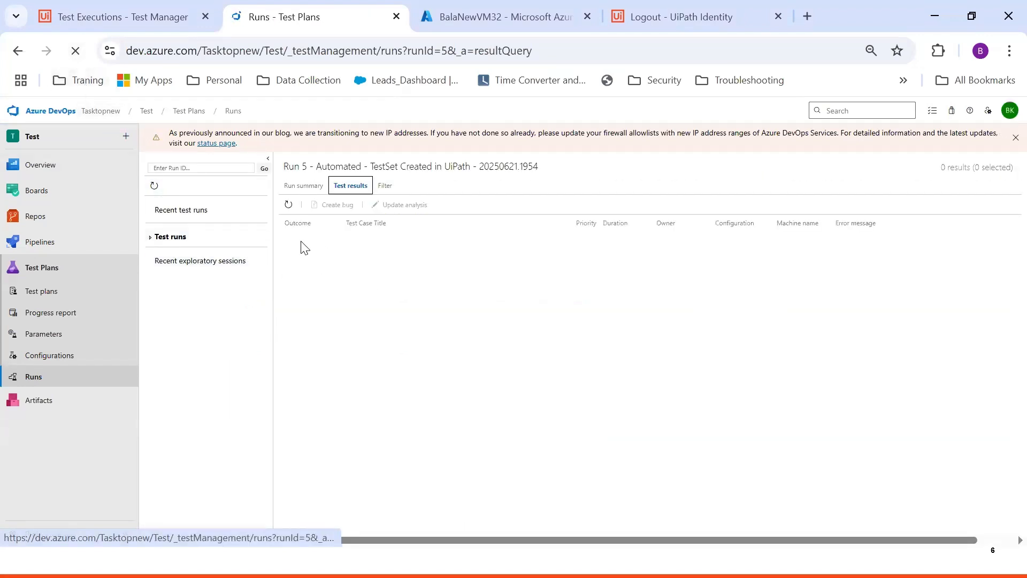
left_click(309, 187)
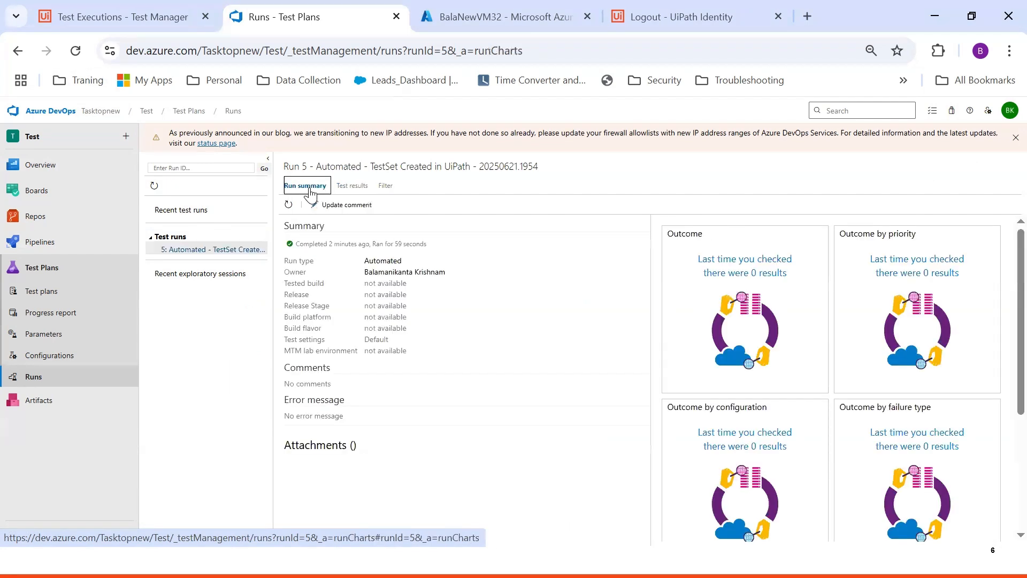
left_click(49, 386)
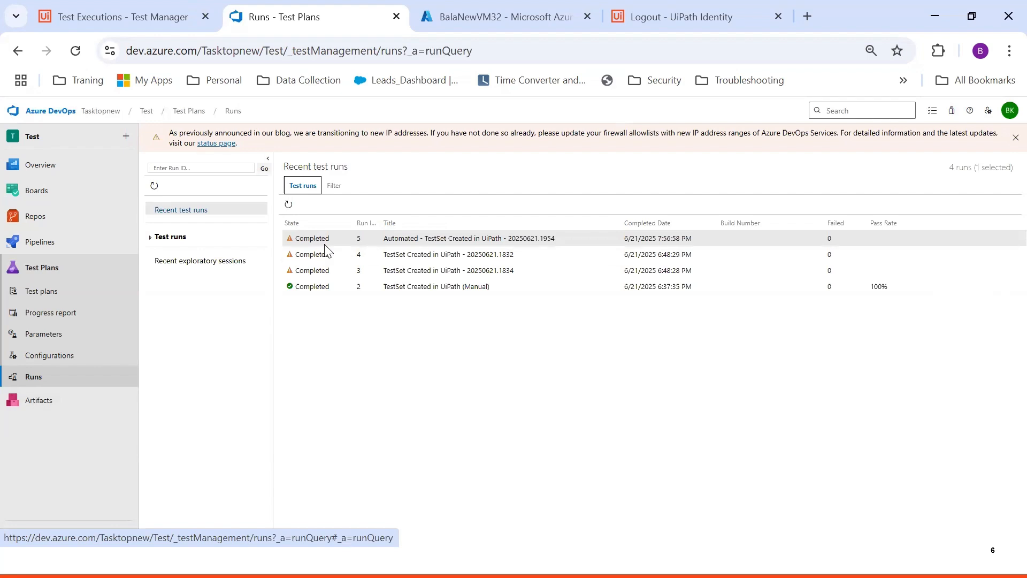
left_click(134, 6)
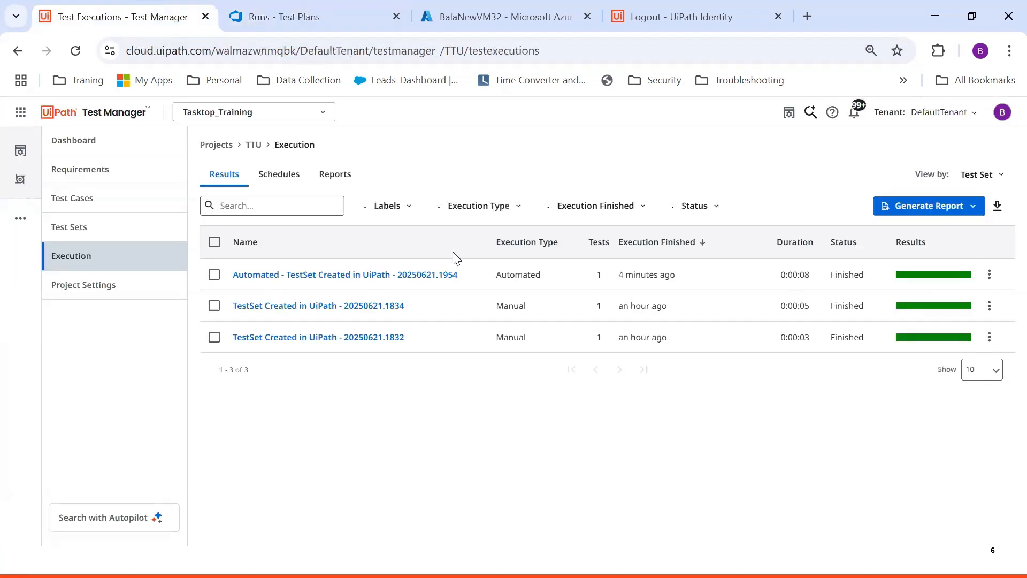
Start an automated execution of the TestSet Created in UiPath test set and dismiss its message
left_click(87, 231)
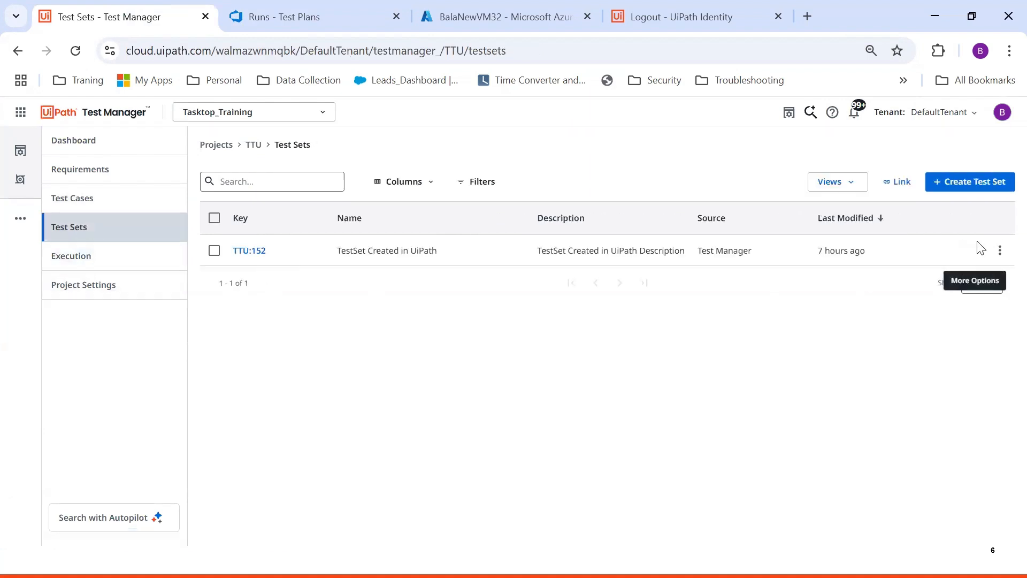
left_click(999, 250)
left_click(954, 294)
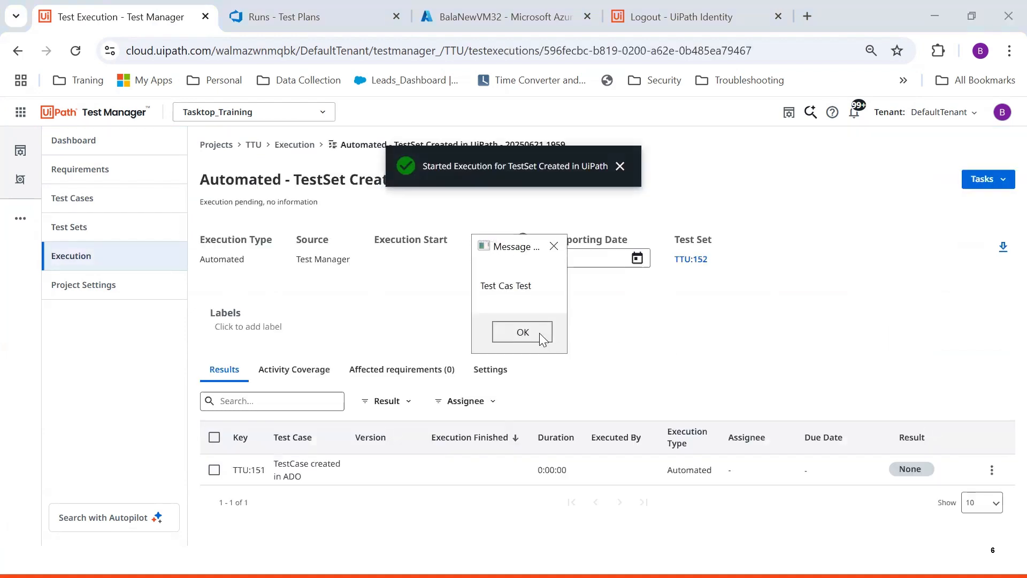
left_click(539, 332)
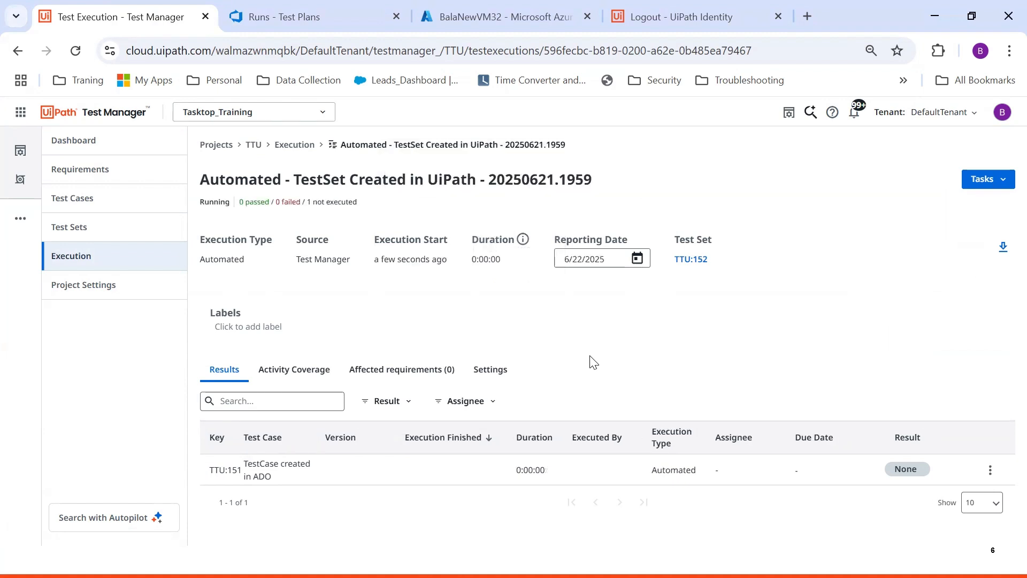
Refresh the Test Manager executions list repeatedly until the new run finishes
left_click(76, 263)
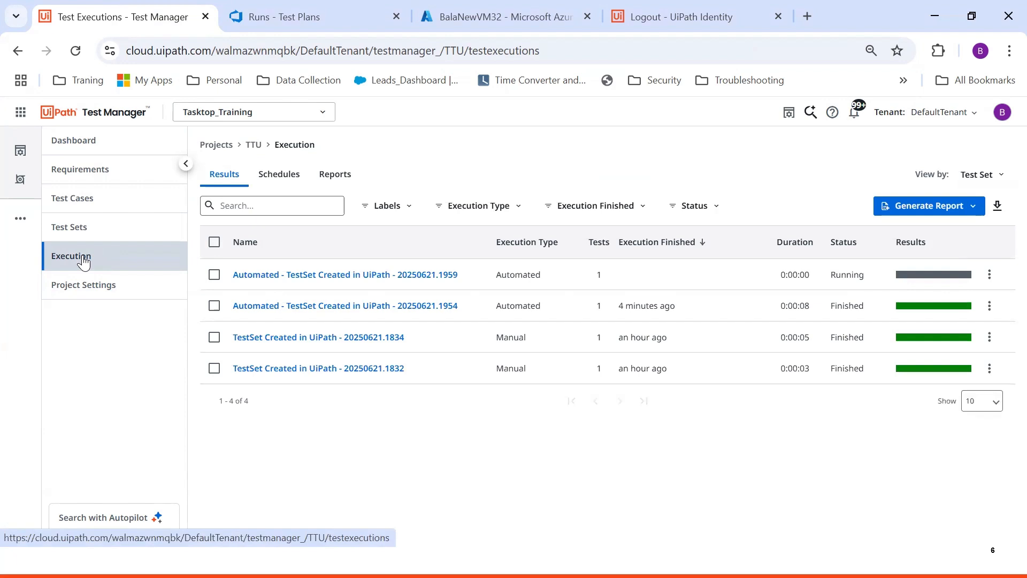
left_click(102, 227)
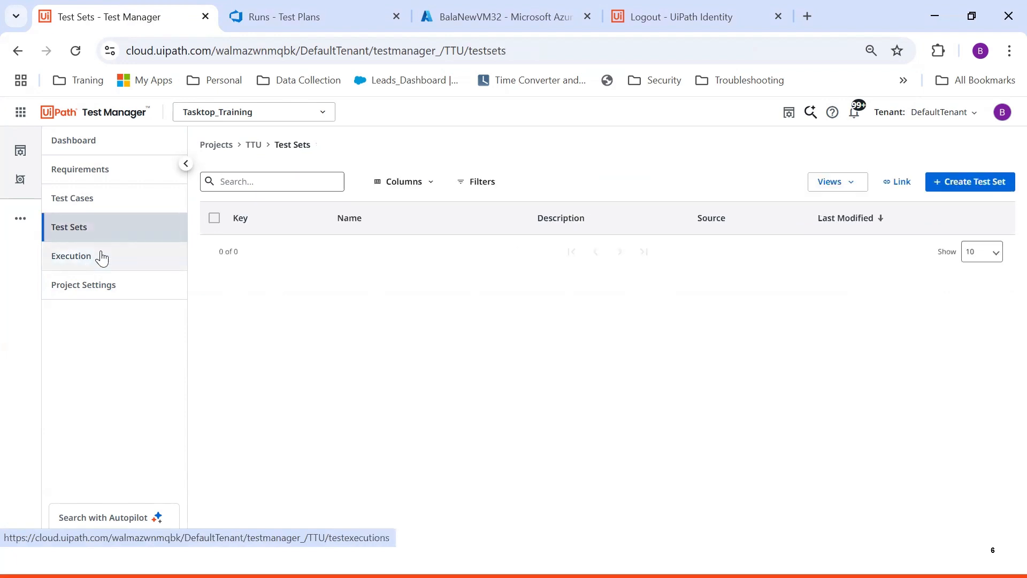
left_click(102, 258)
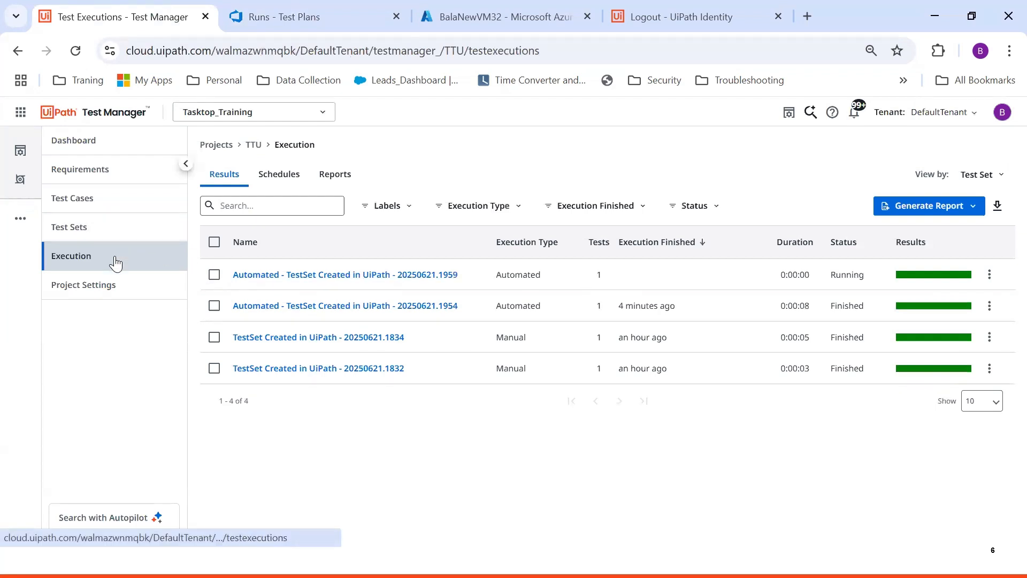
left_click(128, 235)
left_click(131, 261)
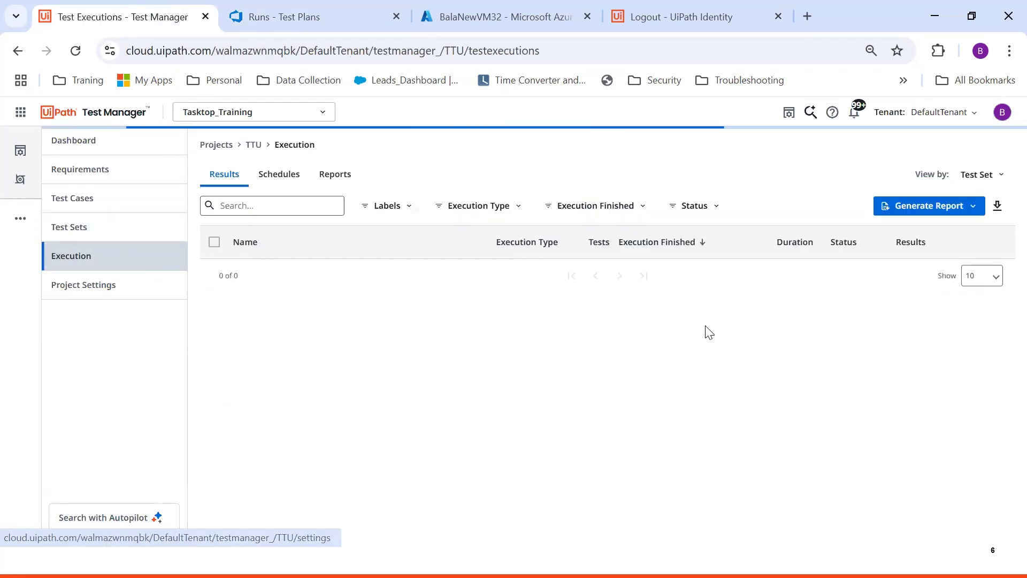
left_click(120, 235)
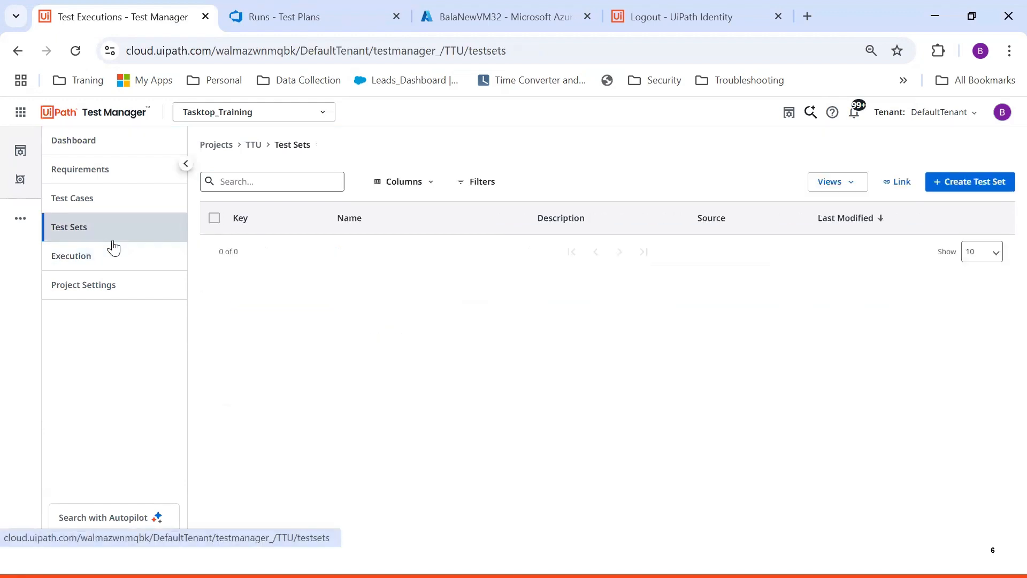
left_click(112, 259)
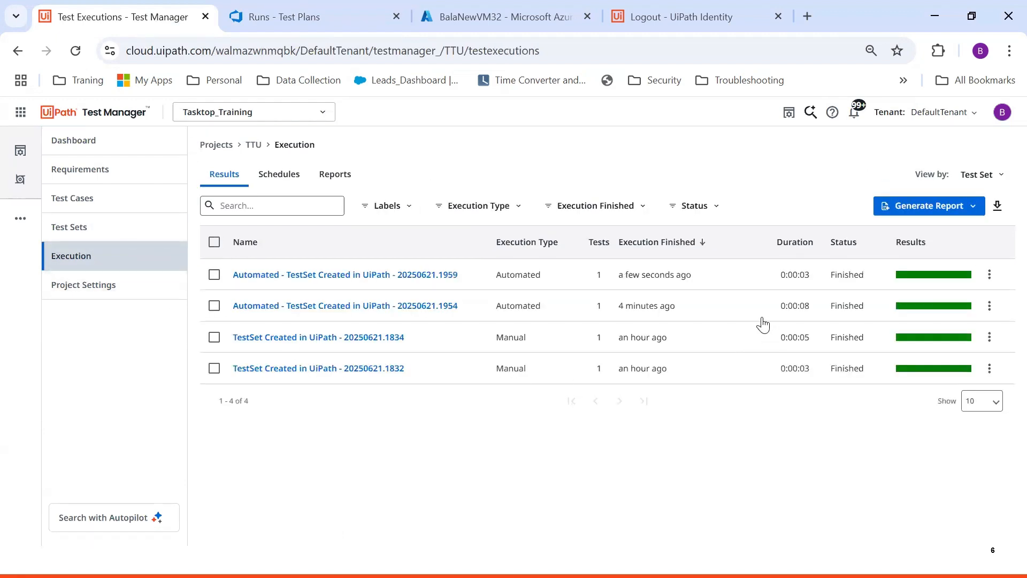
Refresh the Azure DevOps test runs list to find the new Run 6
left_click(319, 11)
left_click(103, 17)
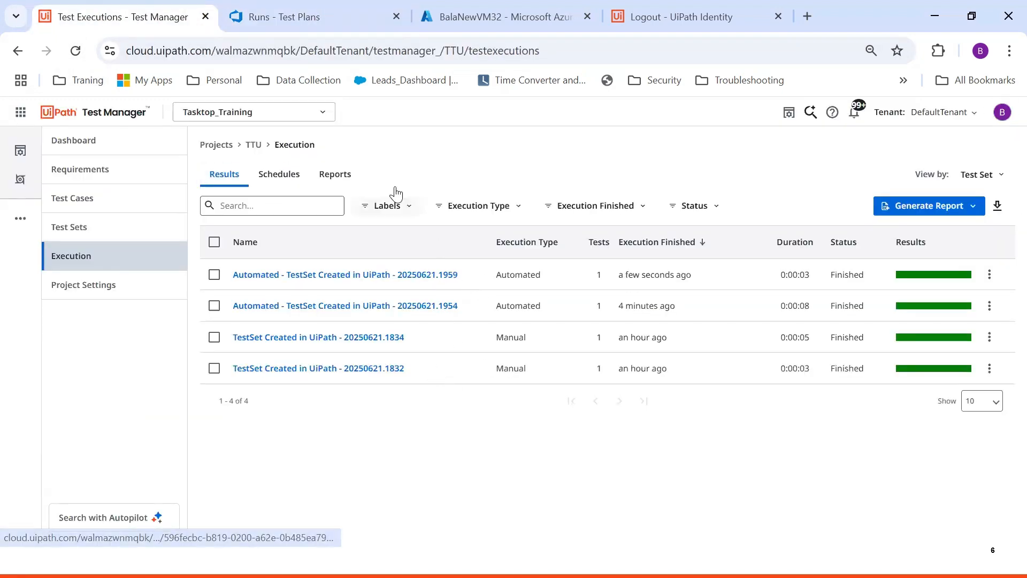
left_click(326, 19)
left_click(75, 50)
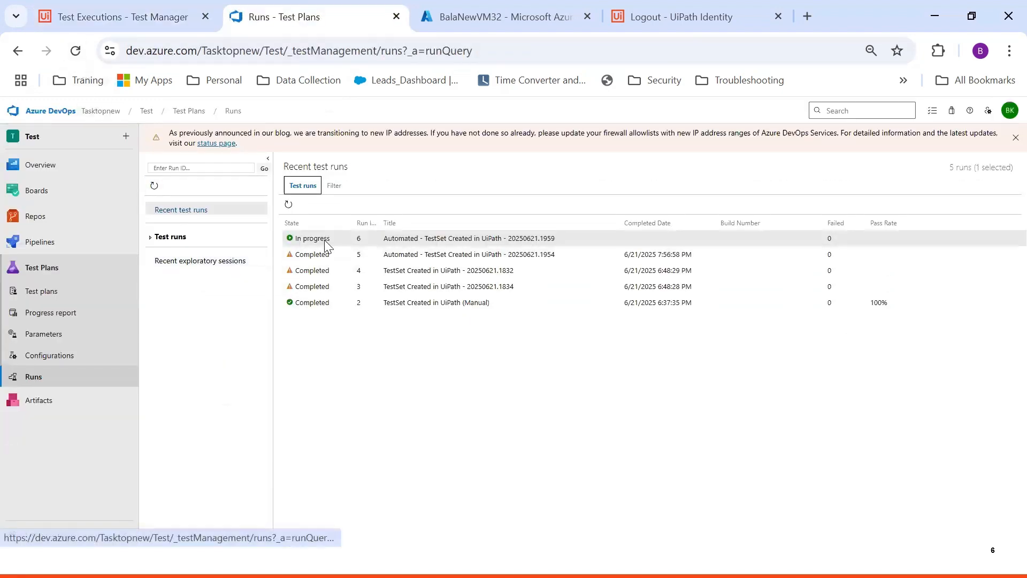
Open run 6's test results and the Passed test case result's details
left_click(76, 50)
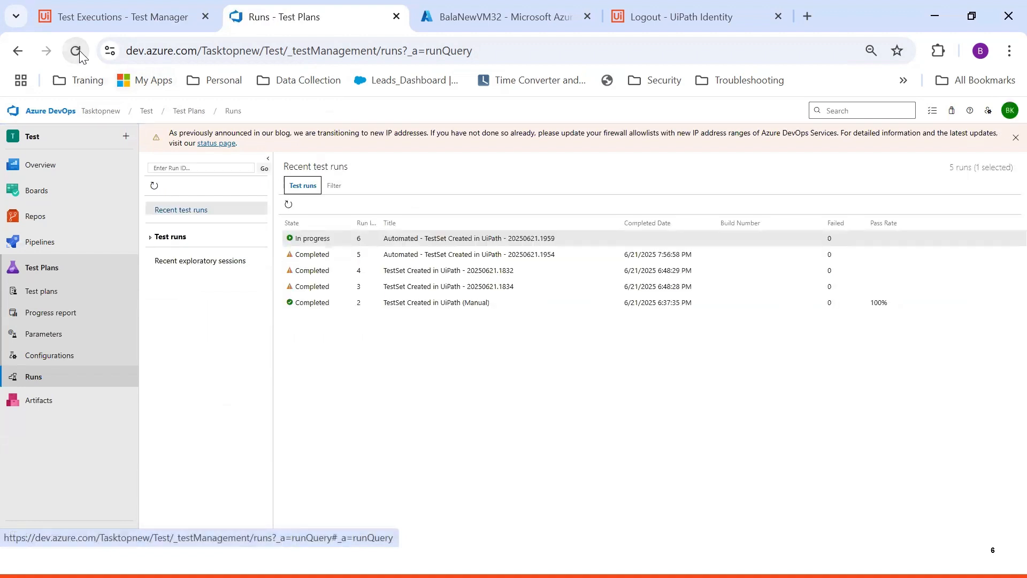
left_click(75, 50)
double_click(338, 238)
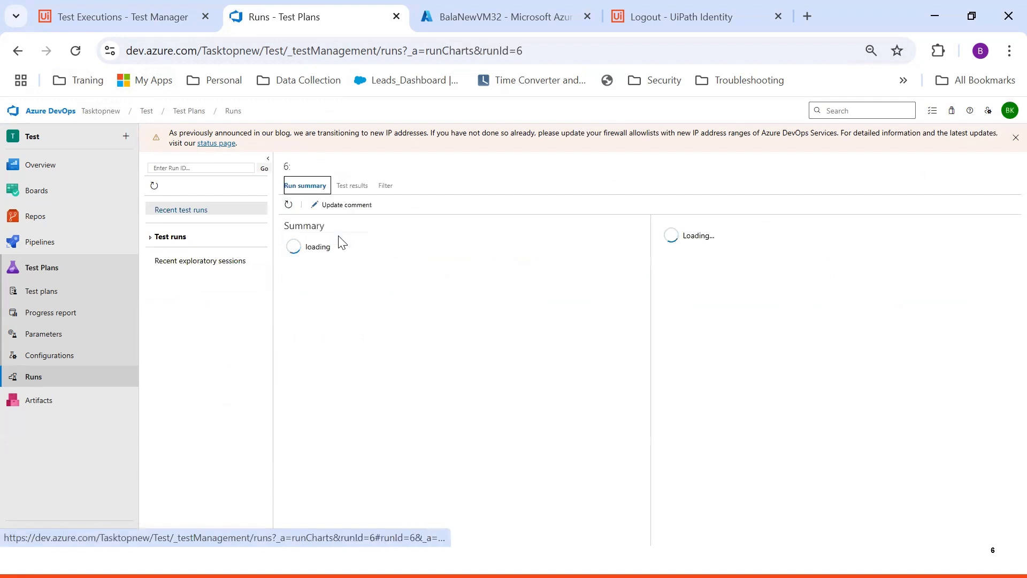
left_click(349, 185)
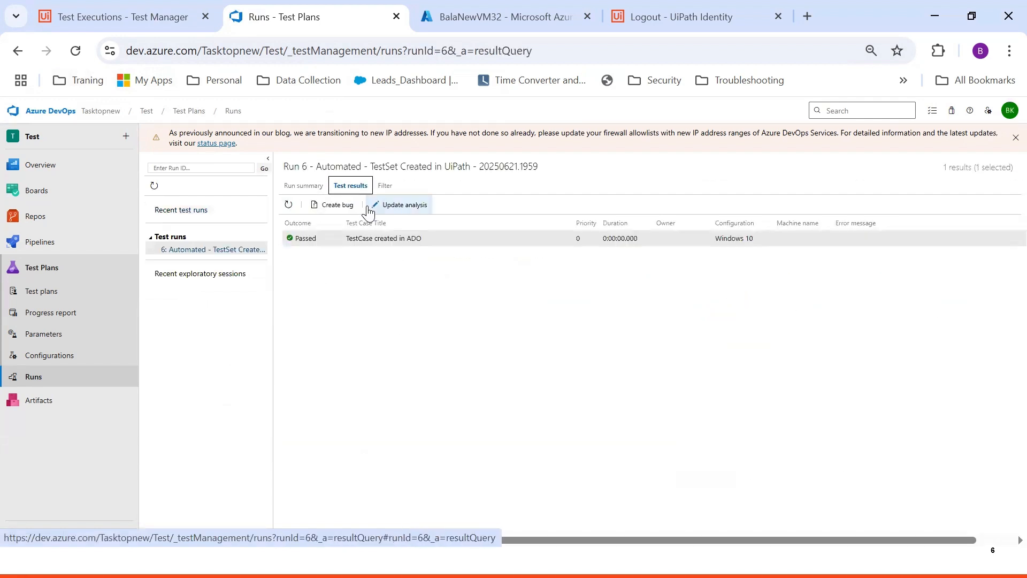
double_click(356, 242)
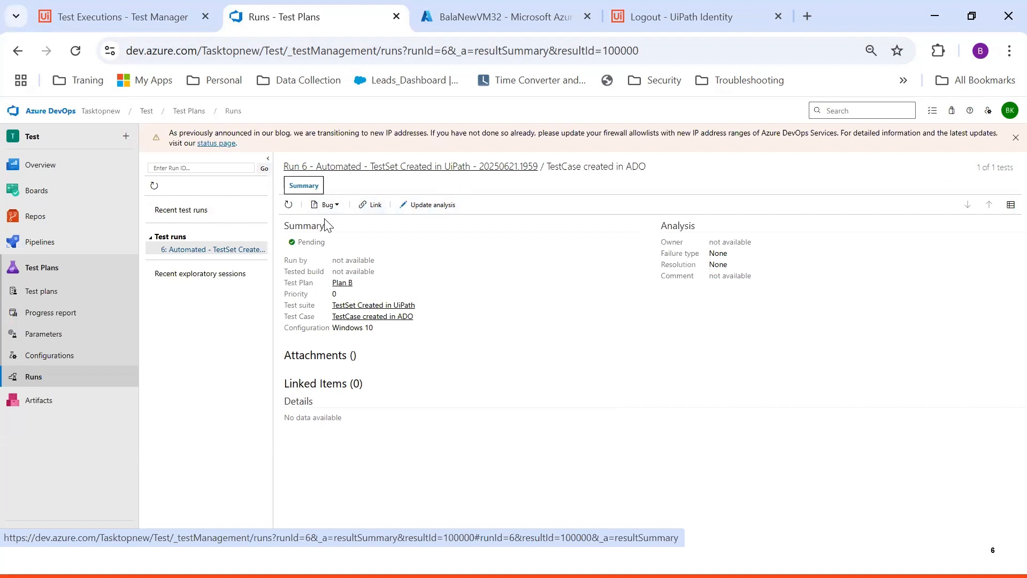
Return to the recent test runs list and reload it to refresh run states
left_click(52, 377)
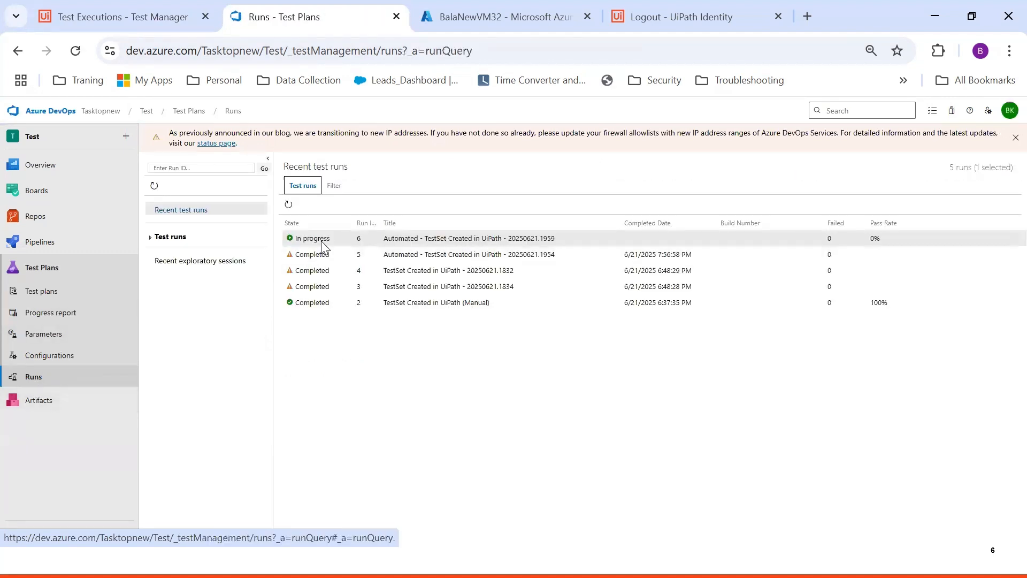
left_click(82, 50)
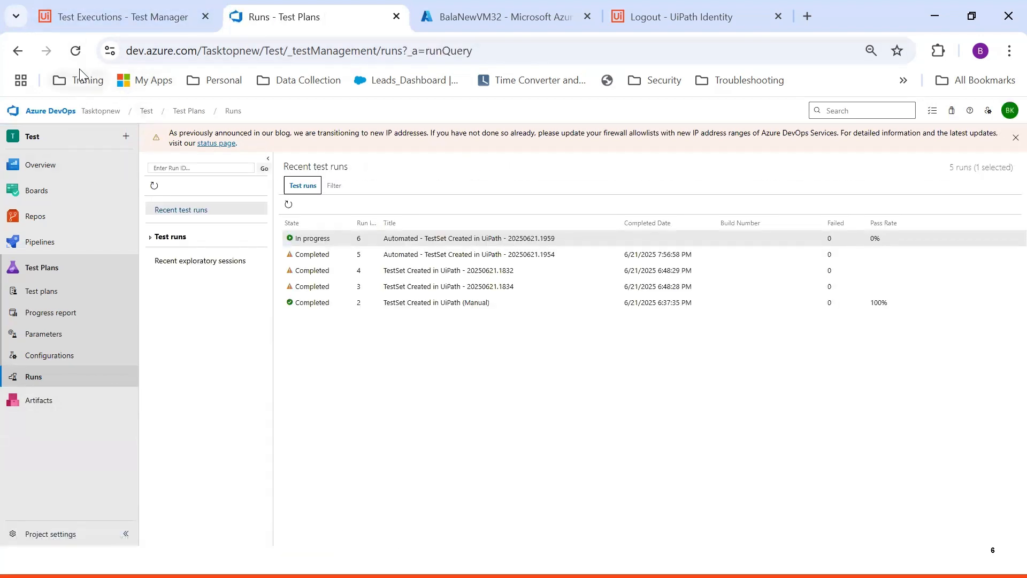
left_click(75, 50)
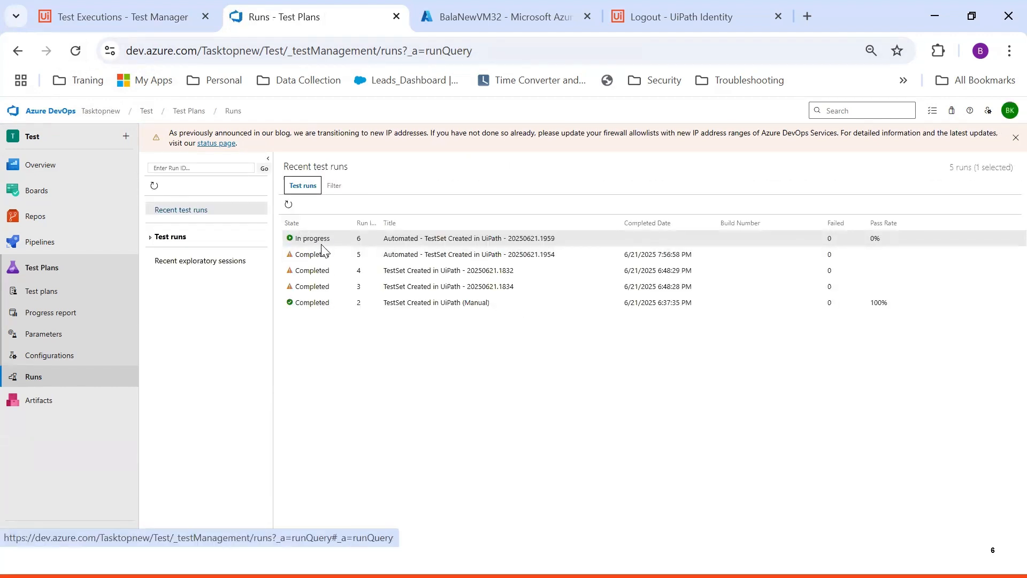
left_click(45, 383)
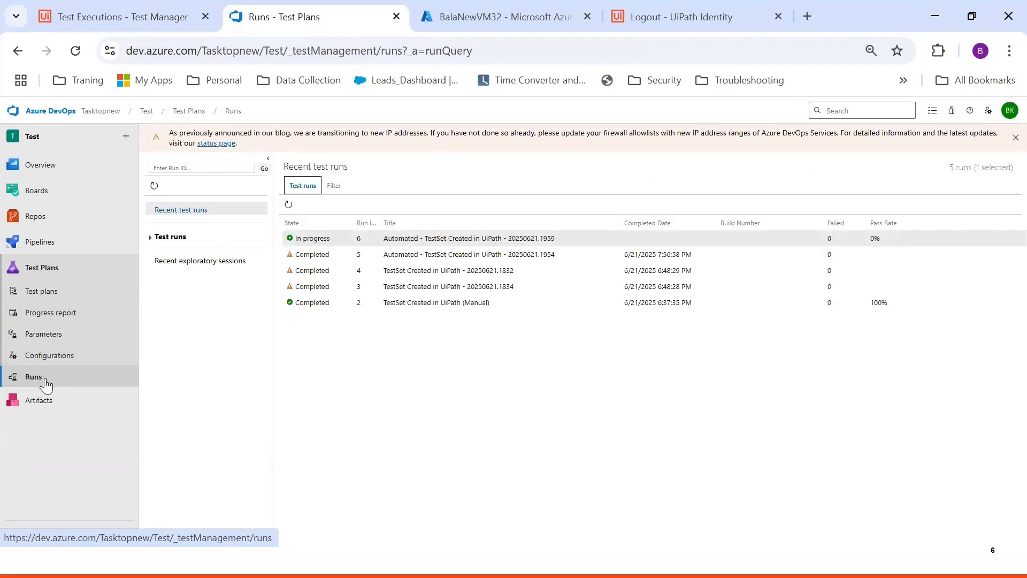
Reopen the now completed run 6 and view its test results
double_click(327, 241)
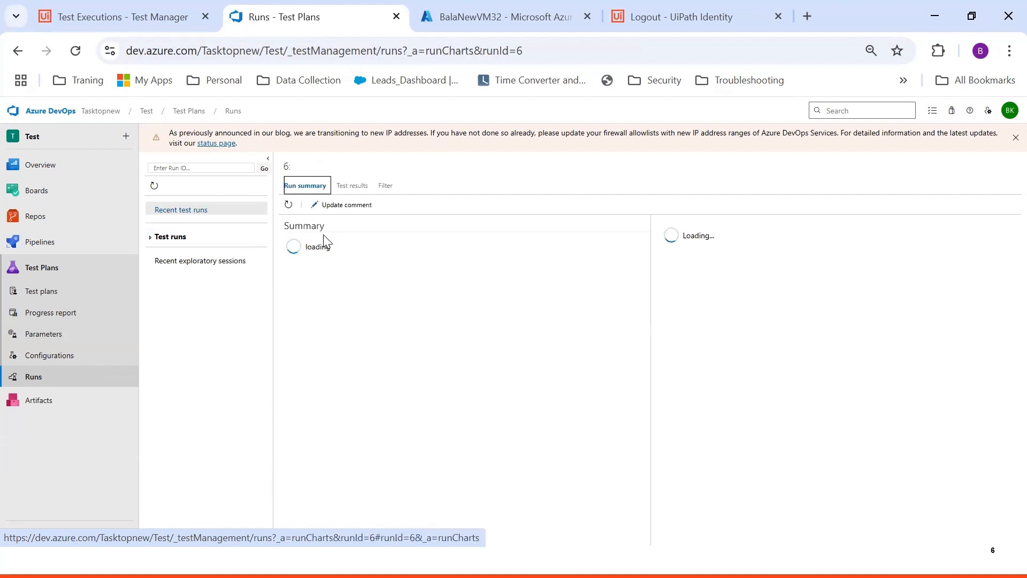
left_click(349, 186)
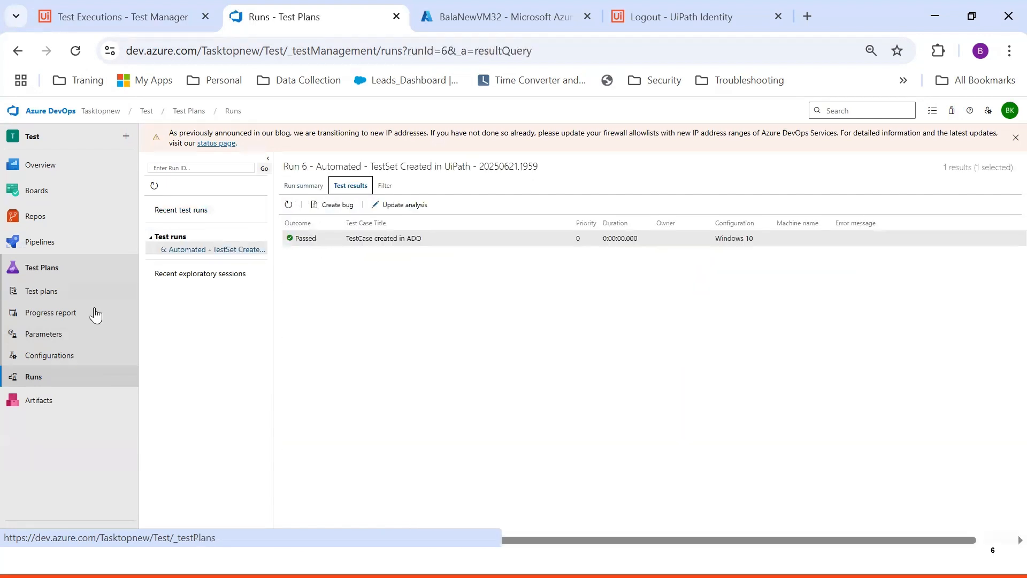
left_click(62, 378)
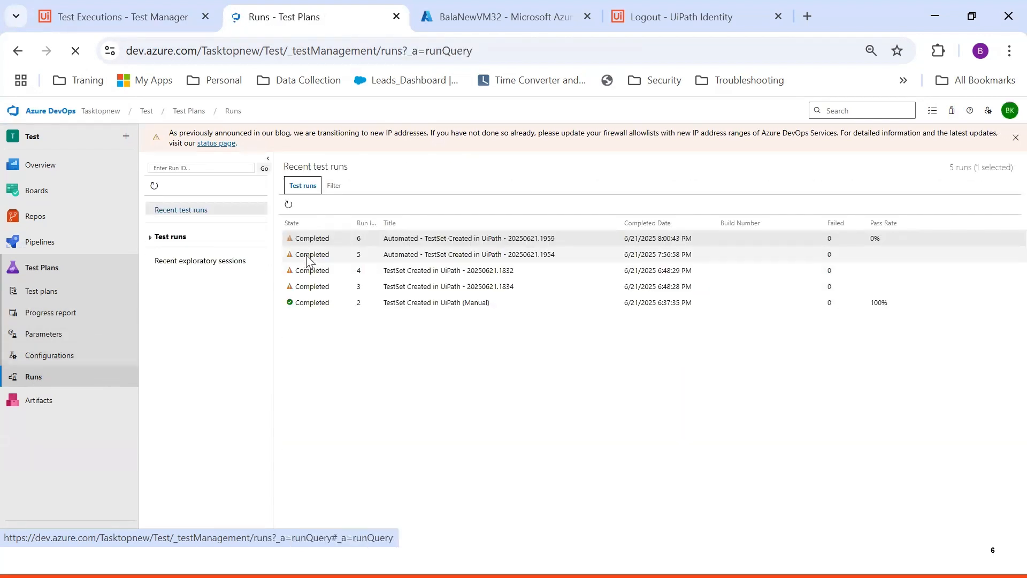
double_click(323, 239)
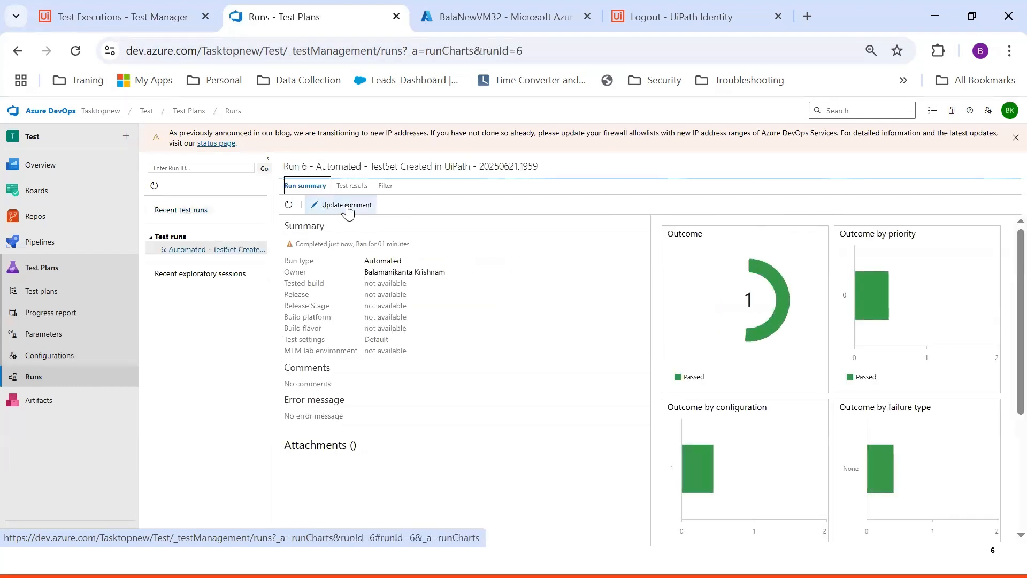
left_click(352, 185)
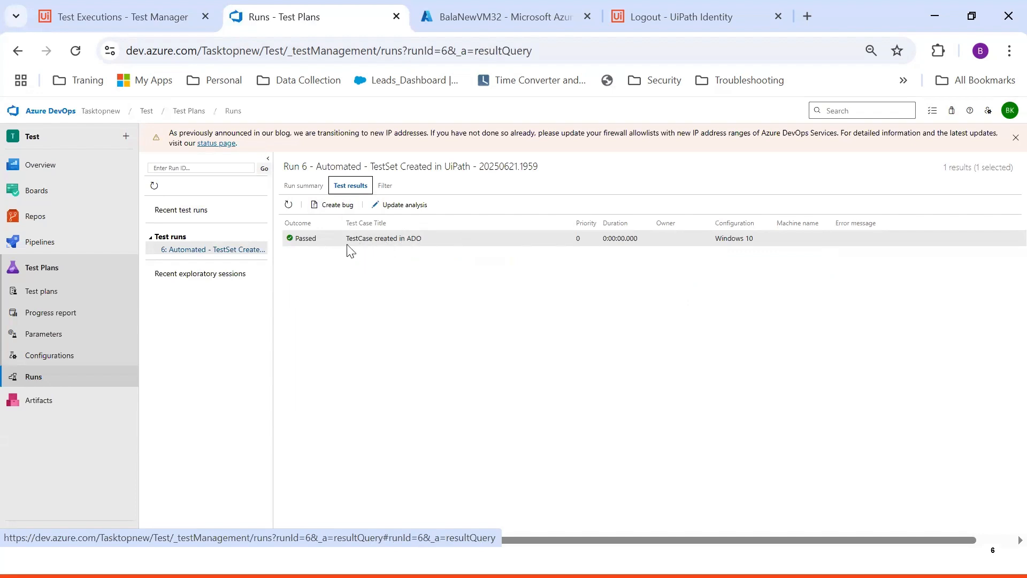
Check the test case's result history in Plan B, then revisit run 6's test results
left_click(43, 292)
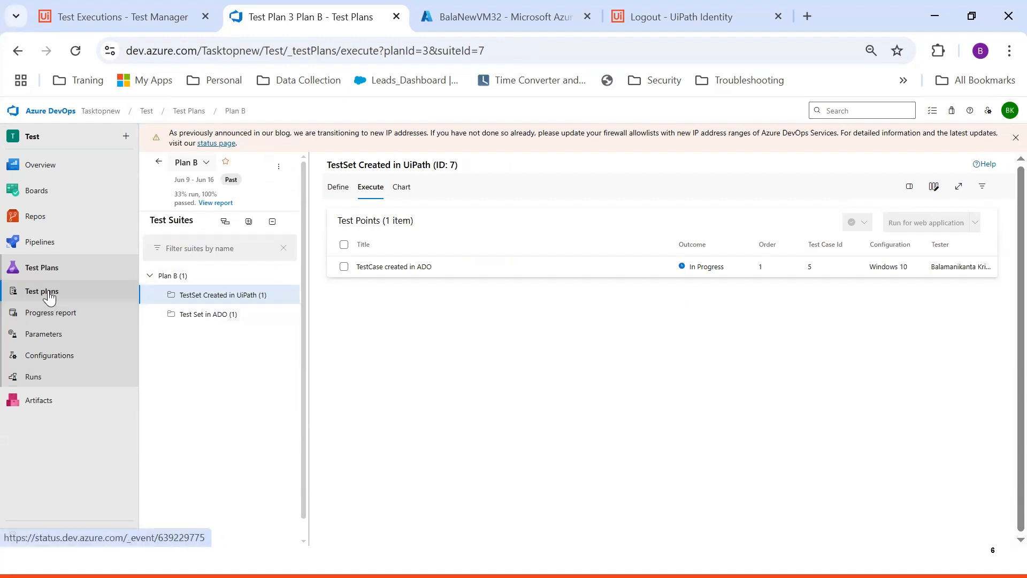
left_click(409, 272)
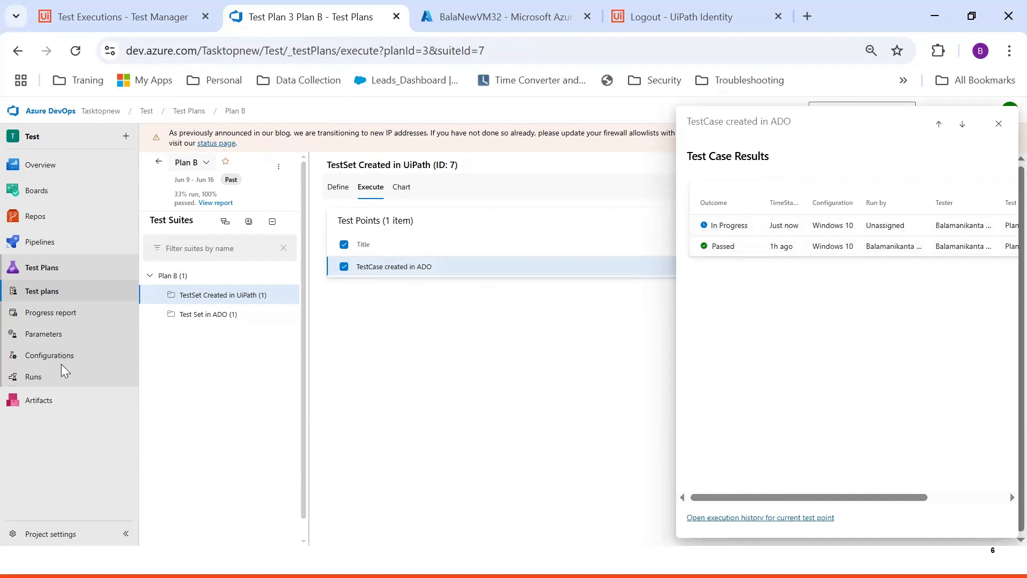
left_click(998, 123)
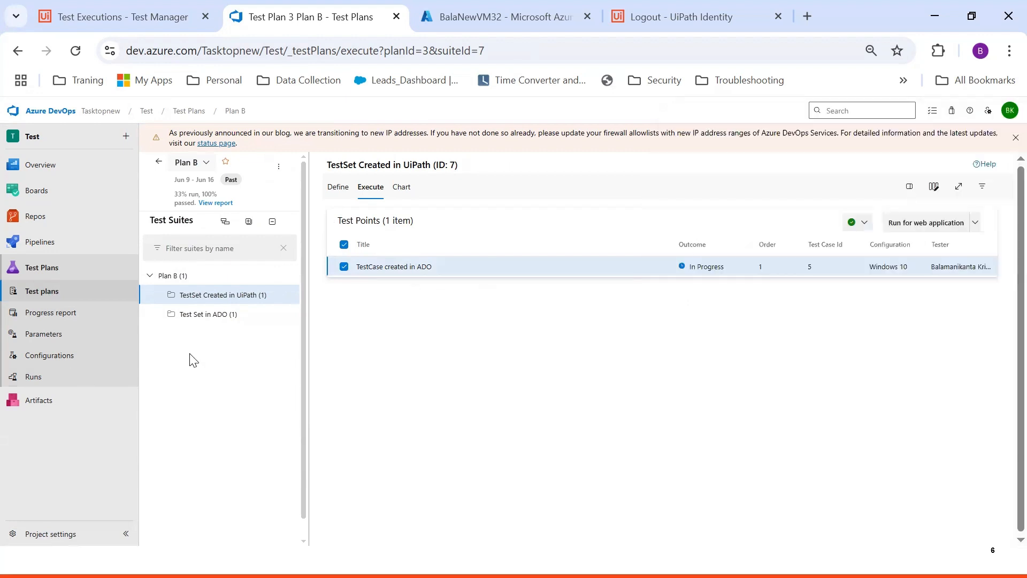
left_click(59, 375)
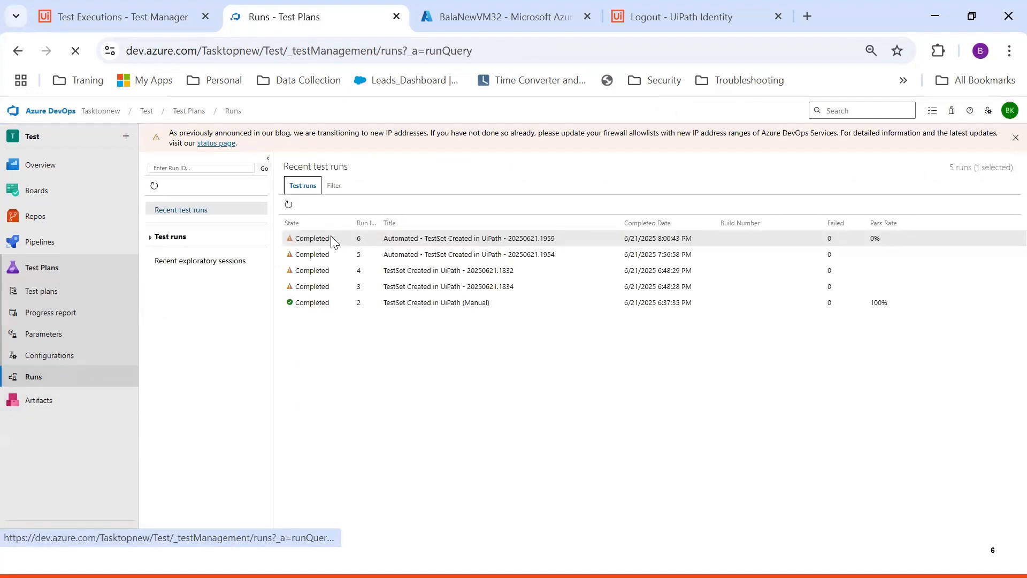
double_click(328, 239)
left_click(352, 187)
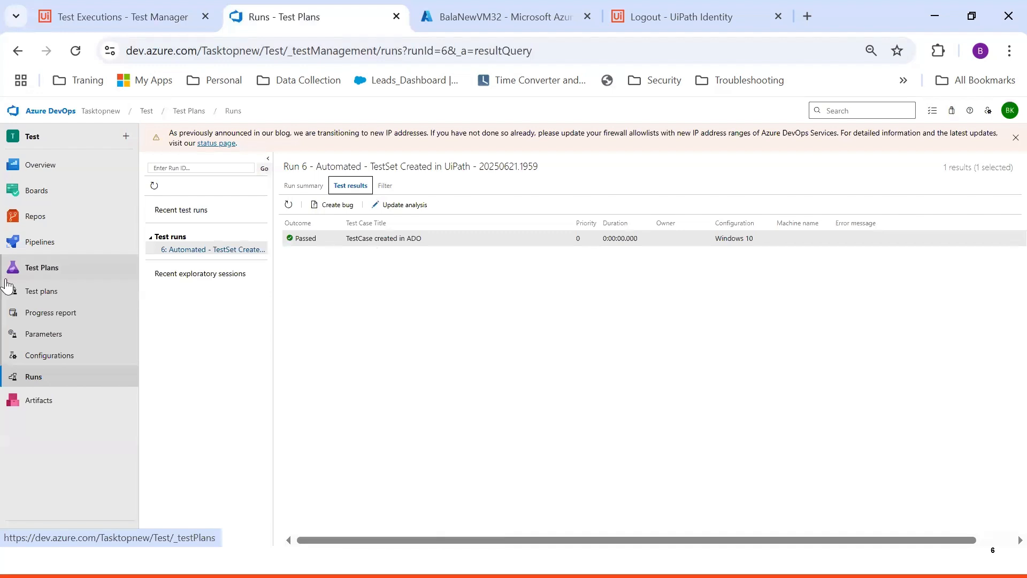
left_click(51, 296)
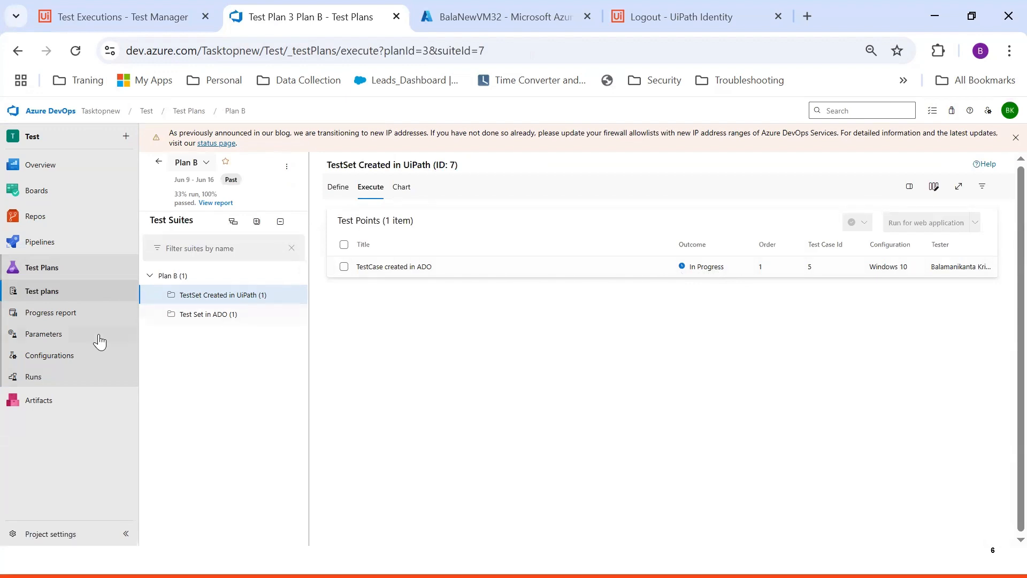
Open run 6's passed test case result details, noting Pending, then go back to Plan B's suite
left_click(59, 384)
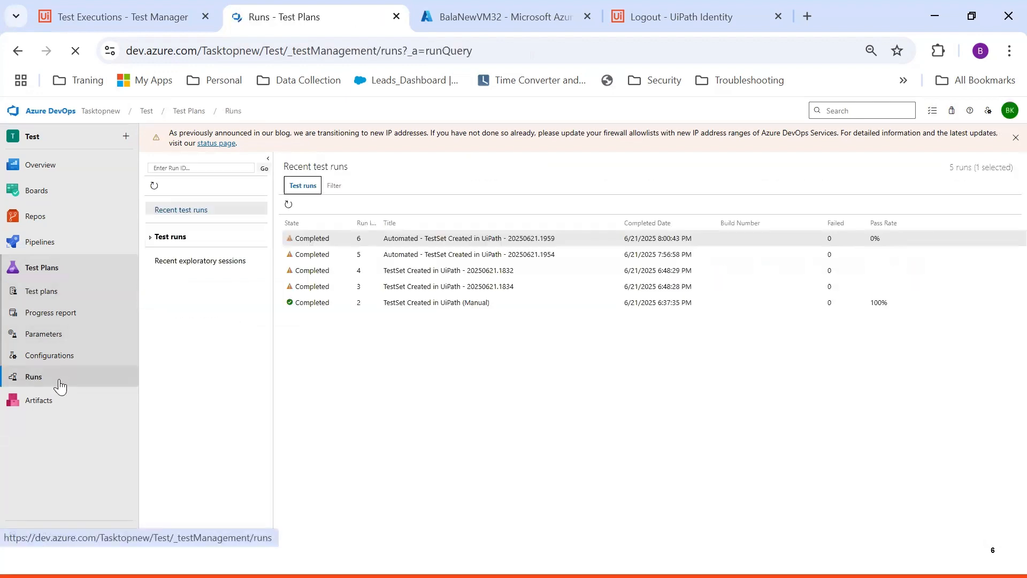
left_click(332, 242)
double_click(332, 241)
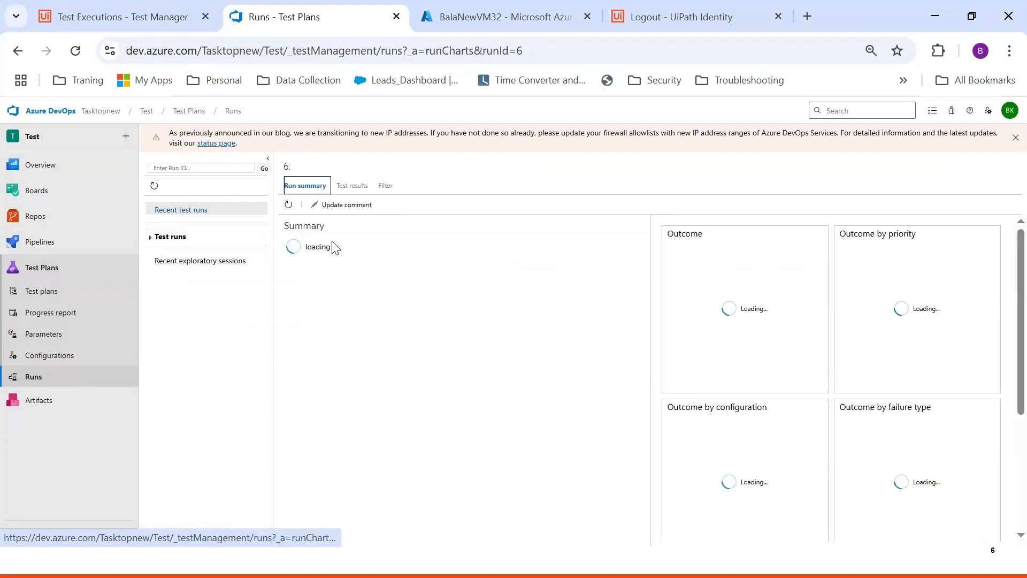
left_click(361, 190)
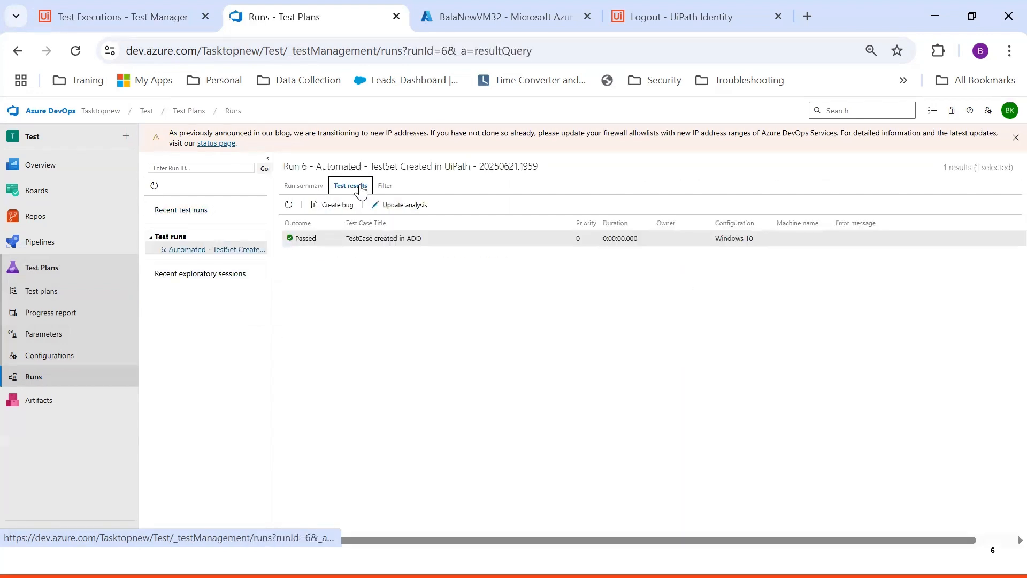
double_click(324, 242)
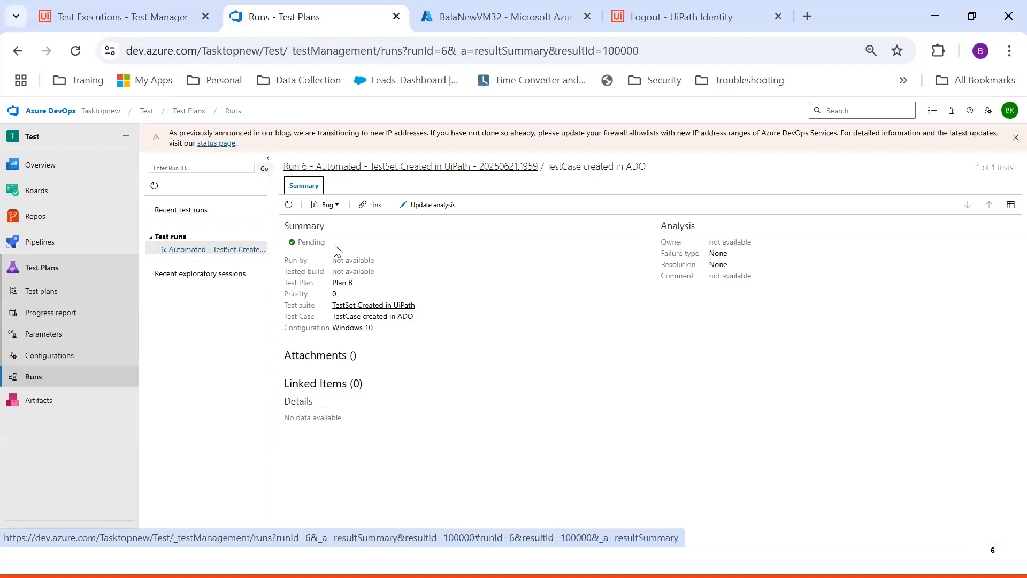
left_click_drag(328, 243, 296, 243)
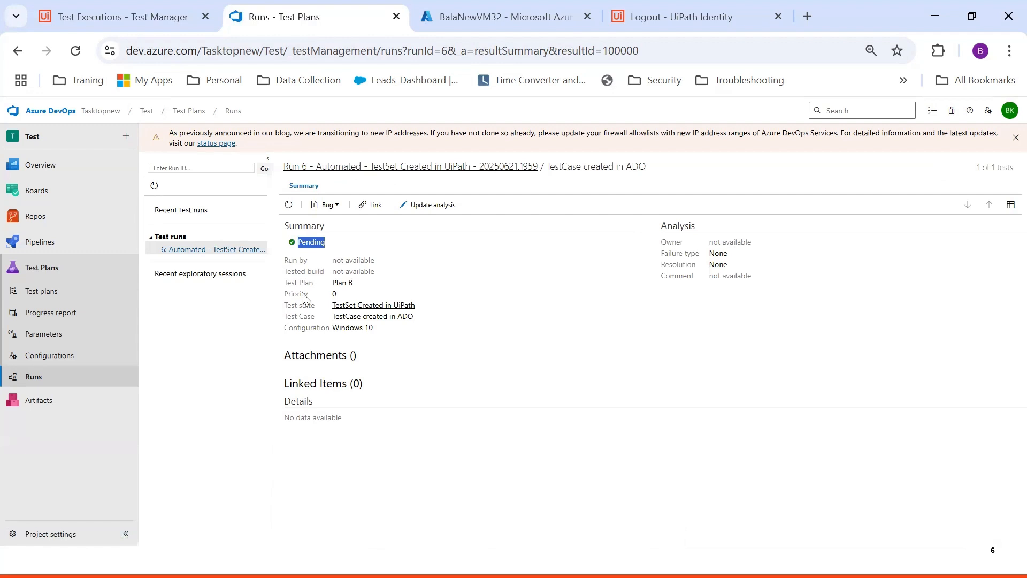
left_click(37, 301)
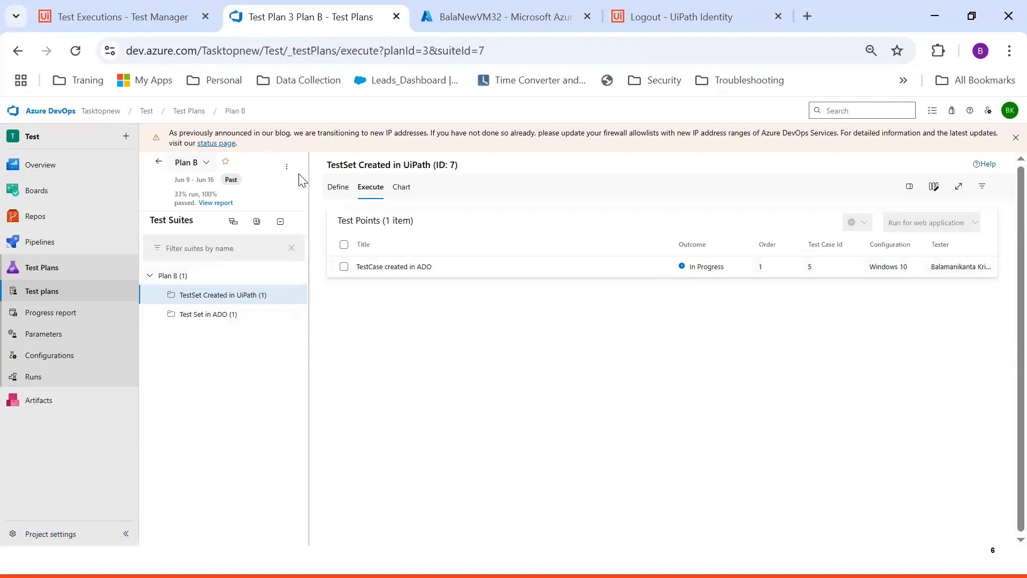
Back in Planview Hub, check the processing and failed activity lists, then go to Collections
key("alt+Tab")
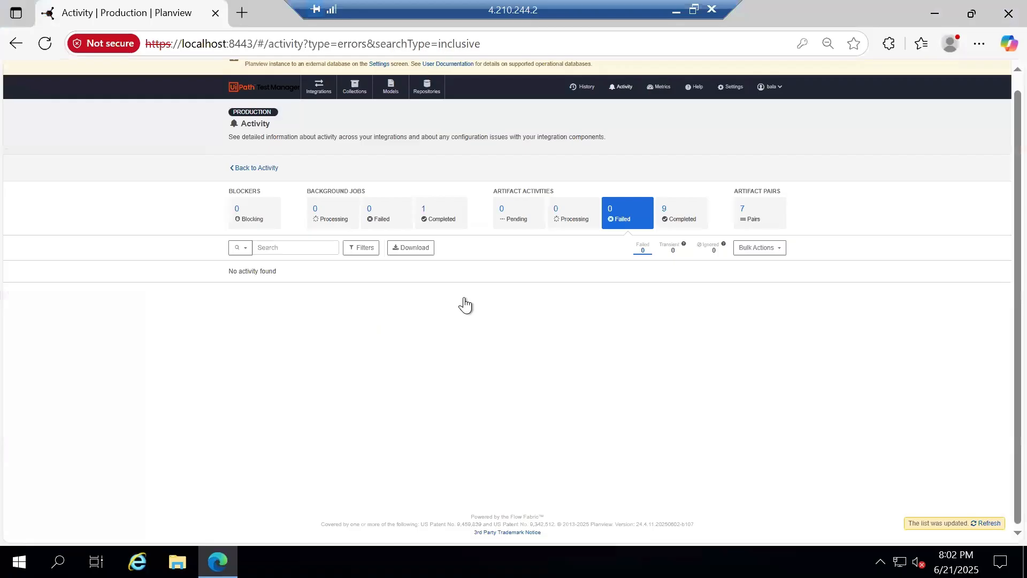
left_click(575, 219)
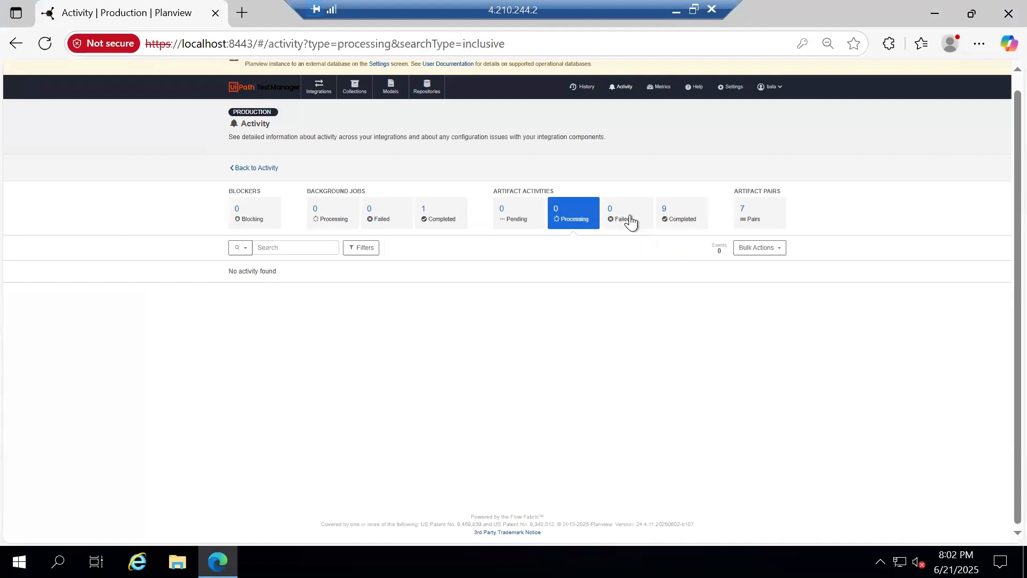
left_click(629, 219)
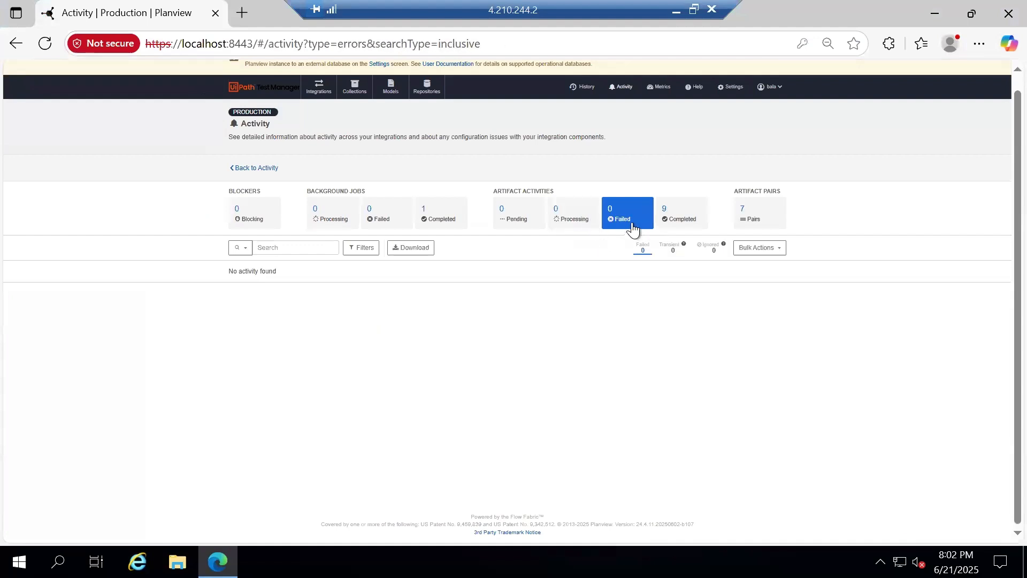
left_click(361, 94)
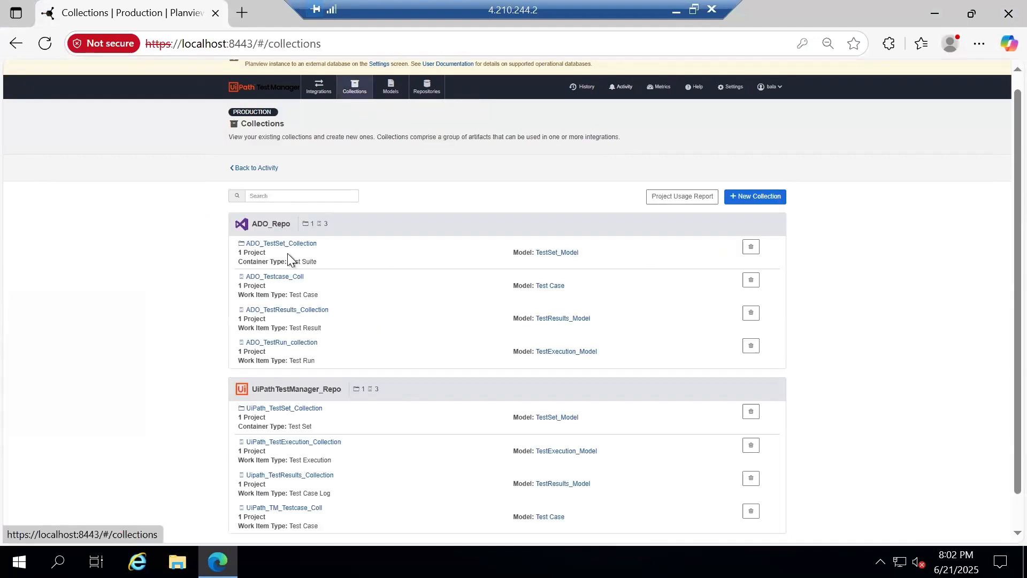
In ADO_TestResults_Collection, map the Status field to the constant value Completed
left_click(307, 313)
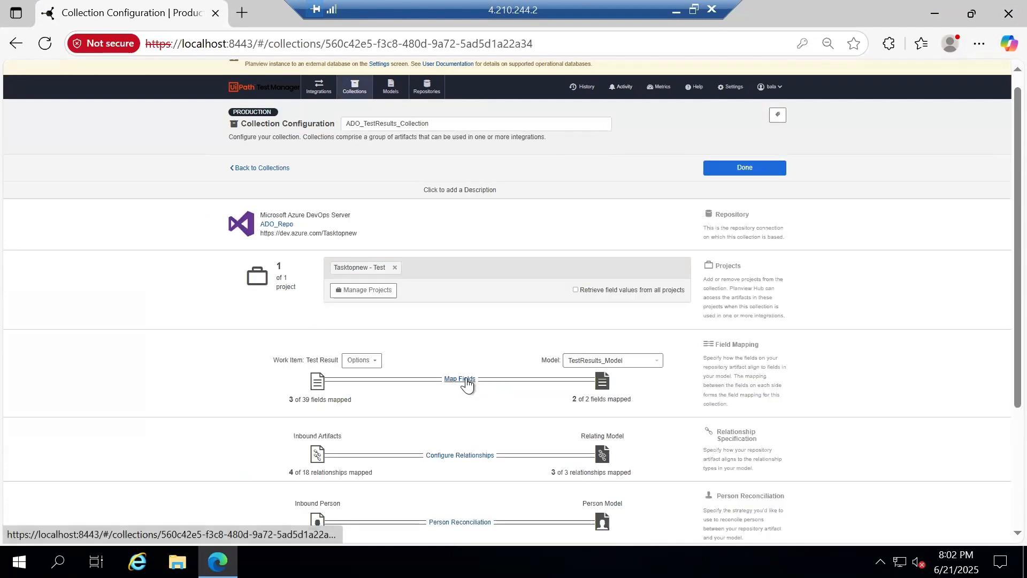
left_click(460, 378)
left_click(394, 288)
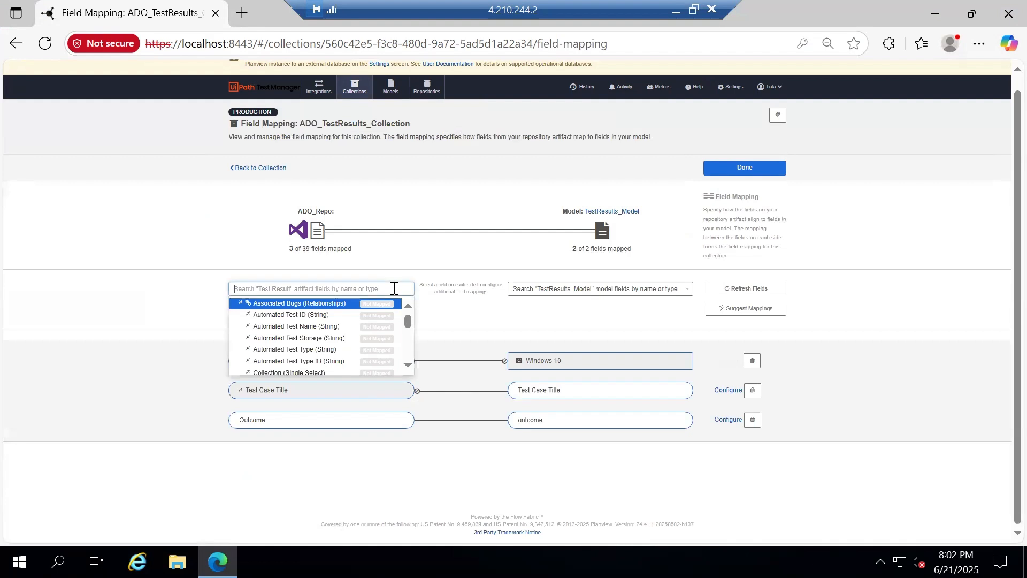
type("s")
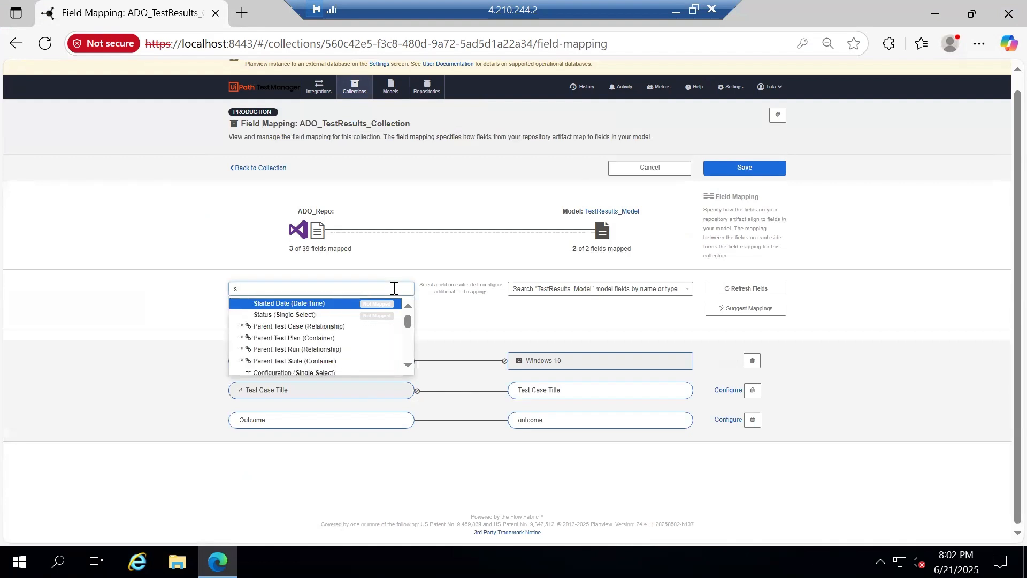
type("ta")
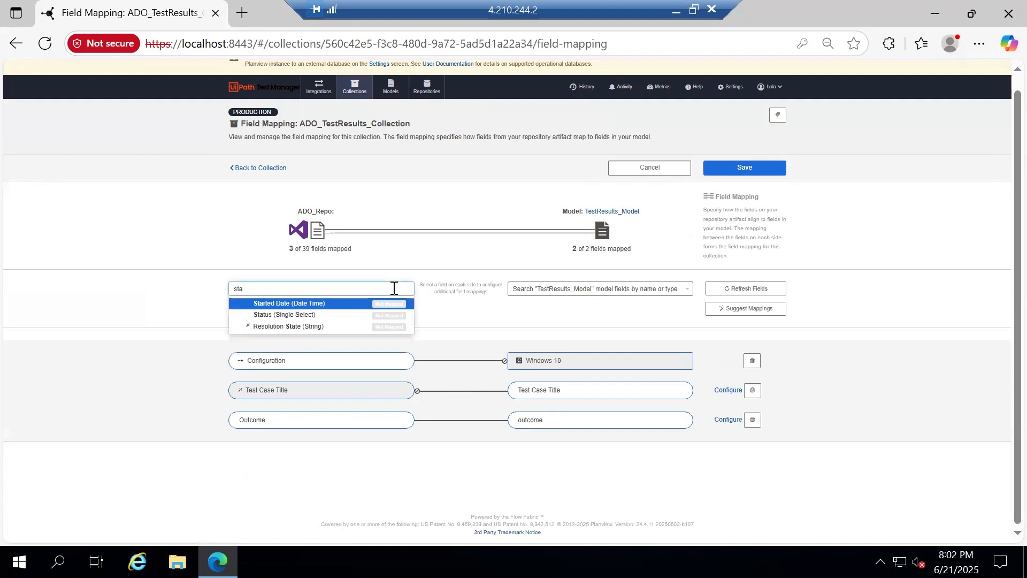
left_click(312, 314)
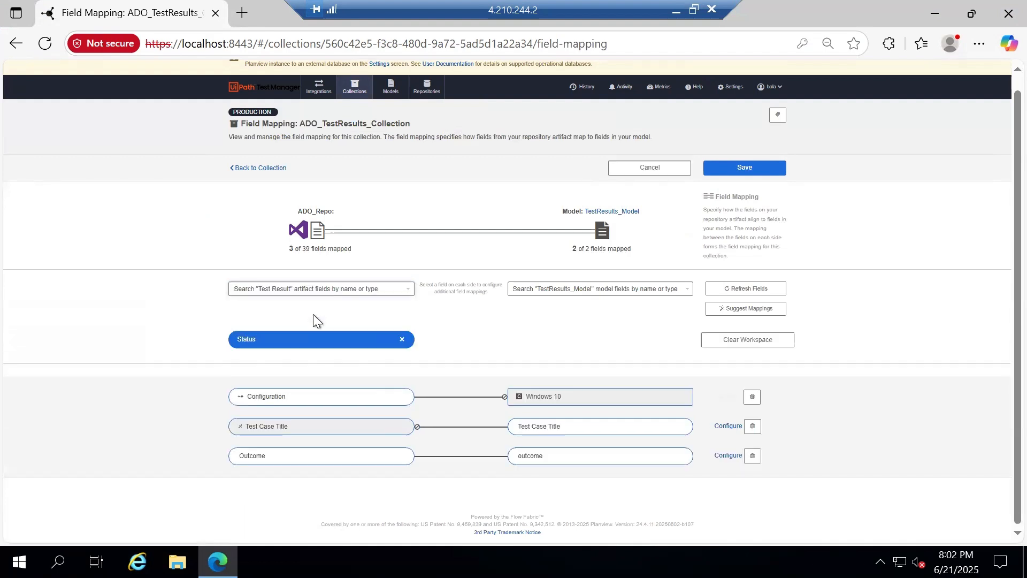
left_click(592, 291)
left_click(581, 316)
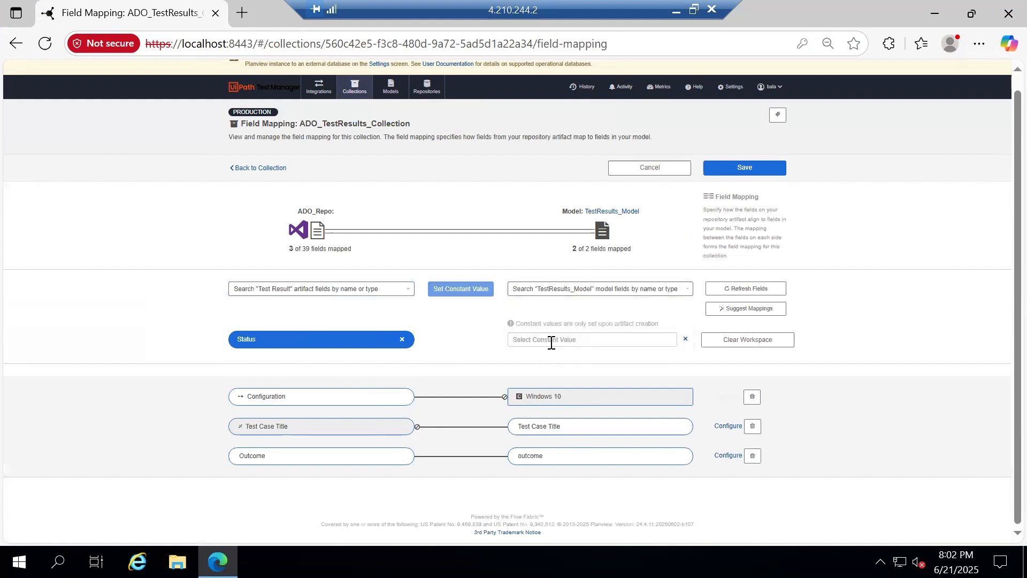
left_click(546, 341)
left_click(552, 356)
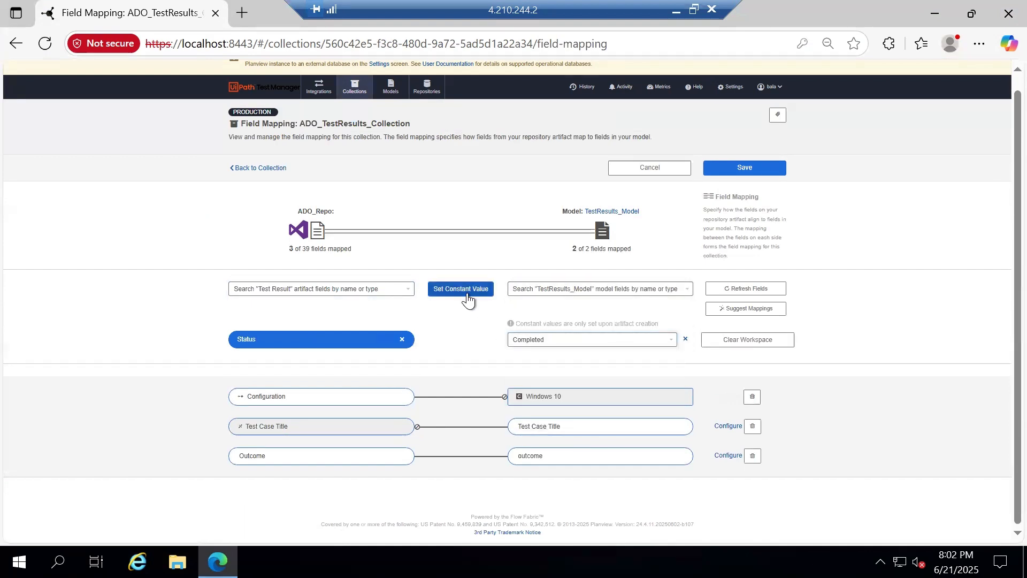
left_click(468, 300)
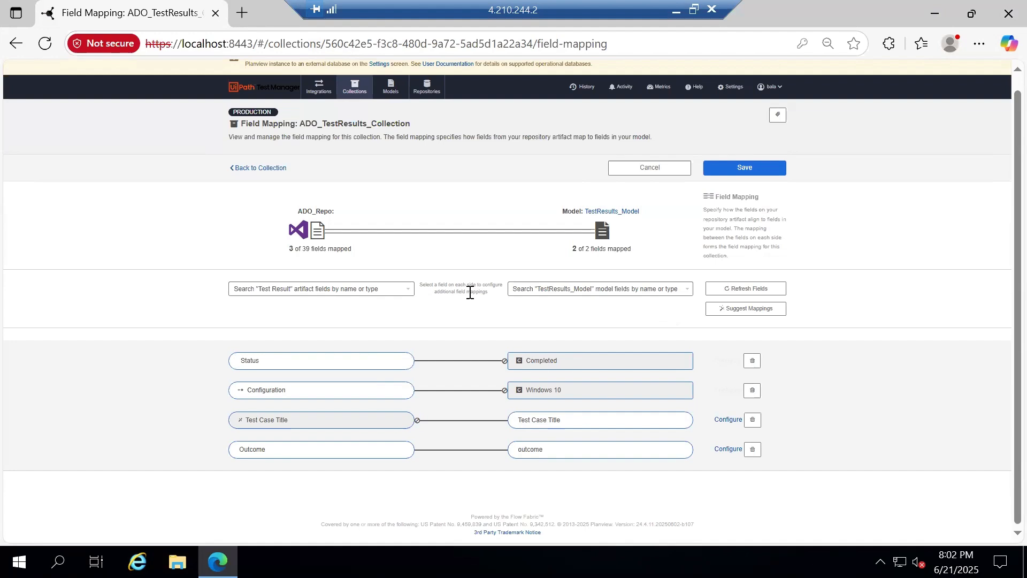
Save the field mapping and close the collection configuration back to the collections list
left_click(764, 168)
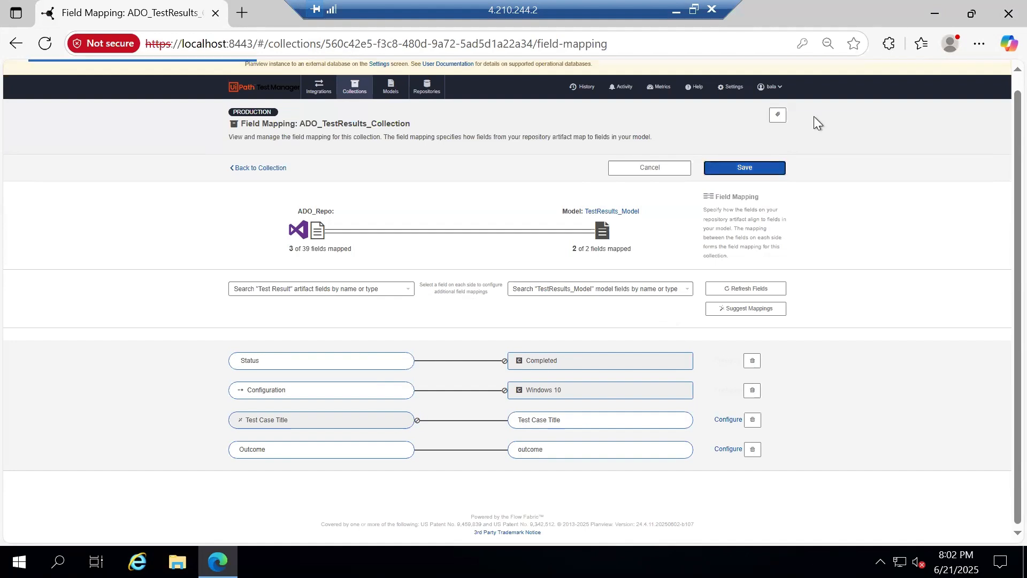
left_click(766, 172)
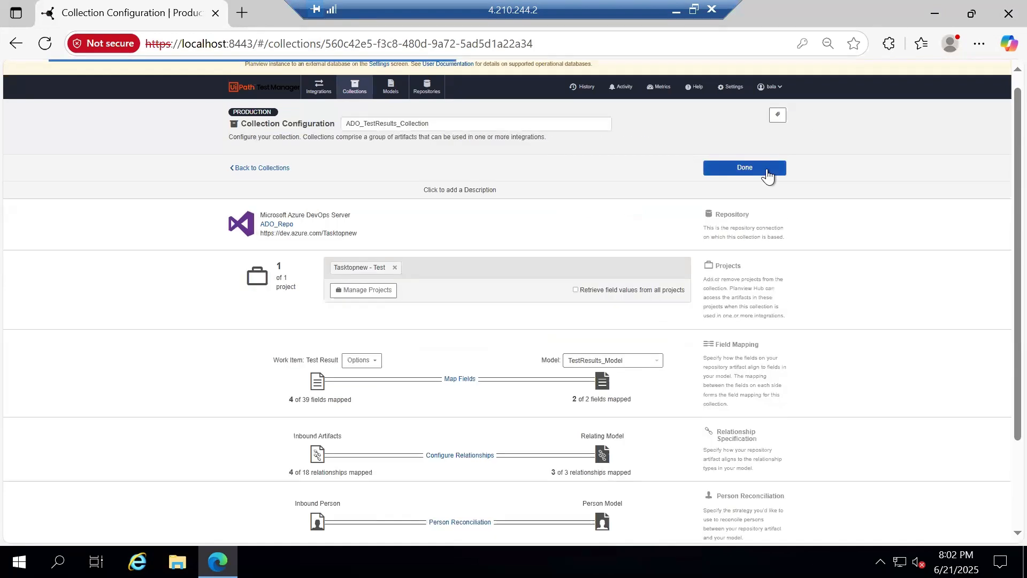
left_click(768, 173)
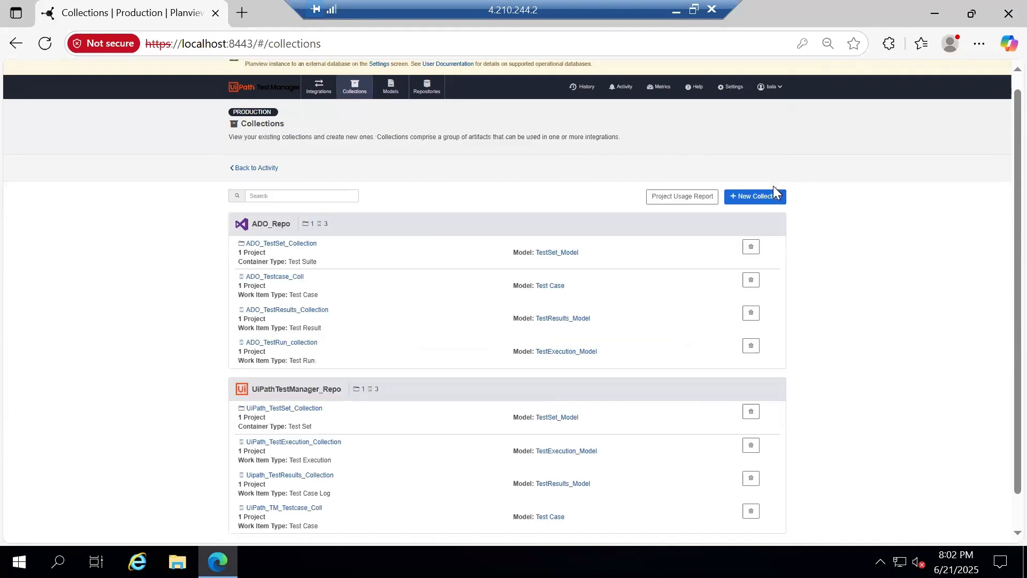
left_click(676, 10)
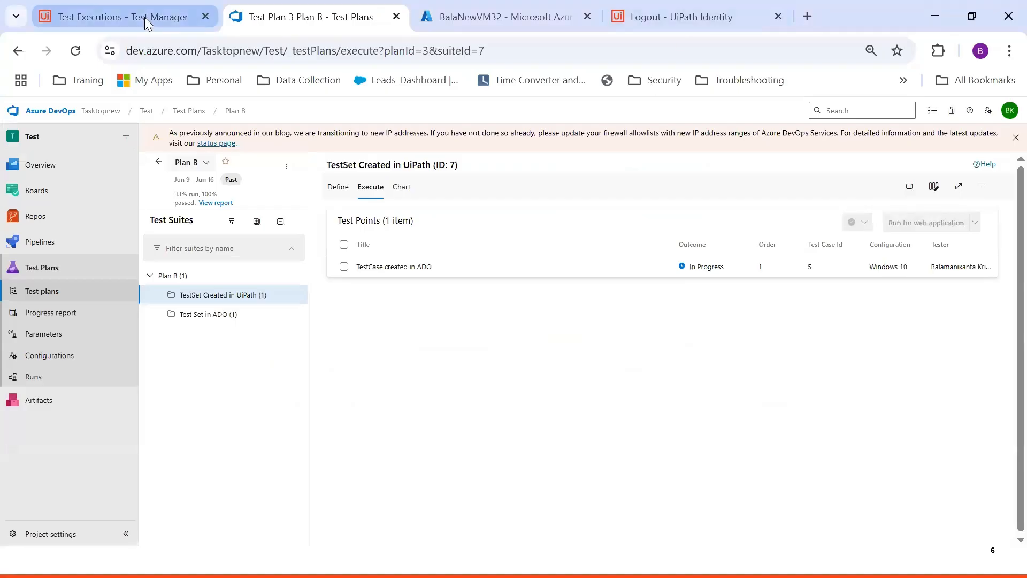
Run the 'TestSet Created in UiPath' test set as an automated execution in UiPath Test Manager
left_click(144, 17)
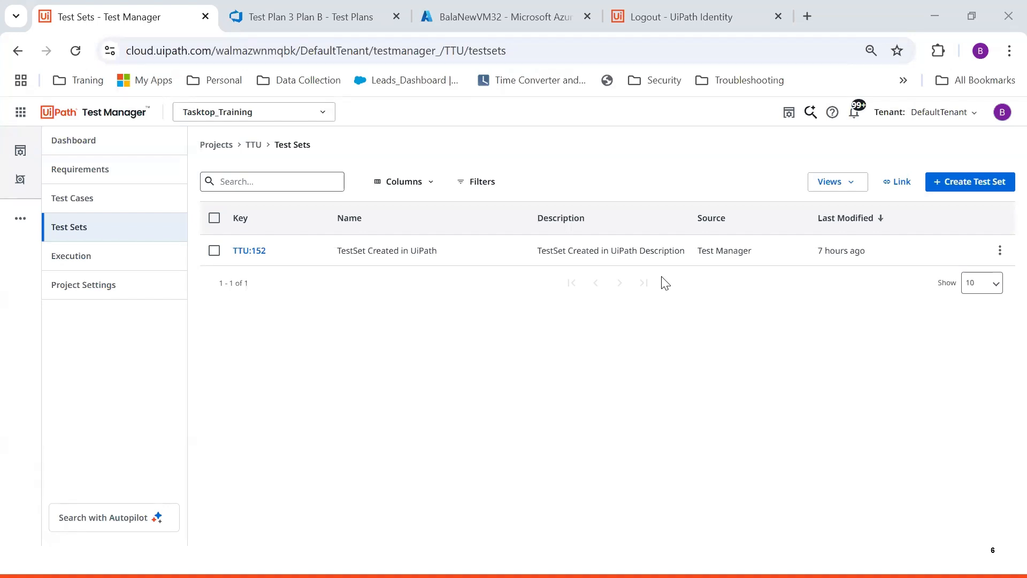
left_click(999, 251)
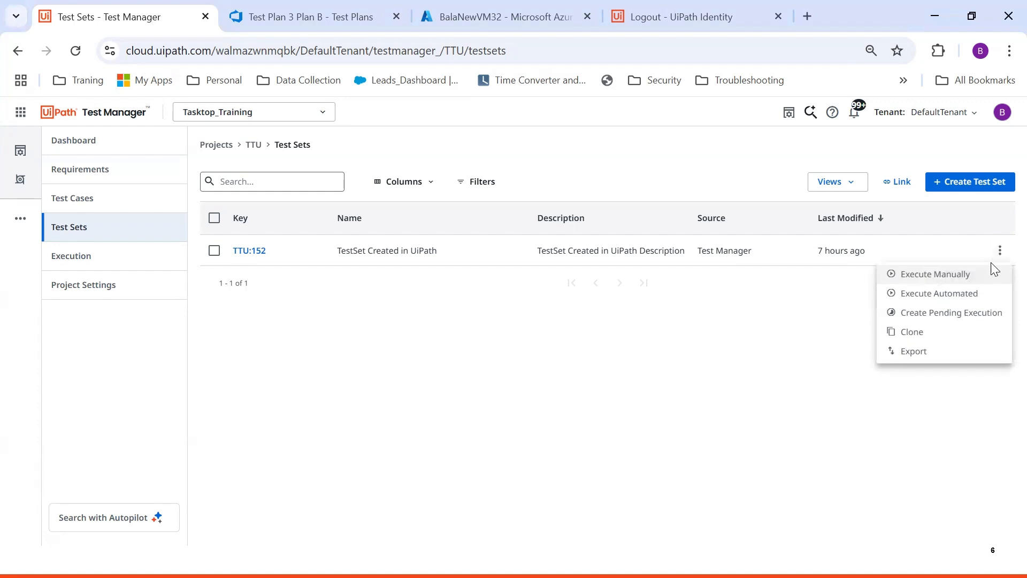
left_click(968, 296)
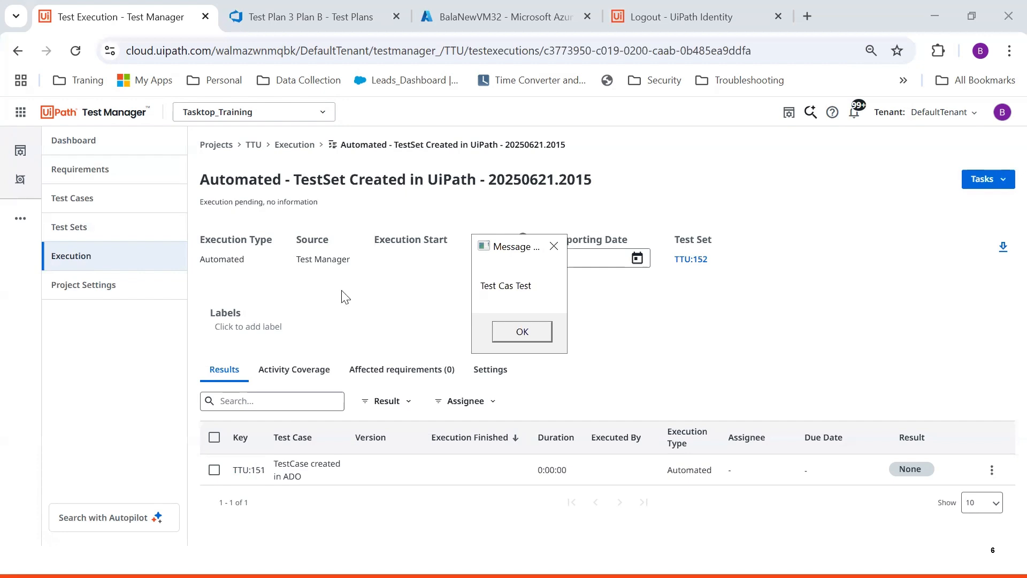
left_click(522, 332)
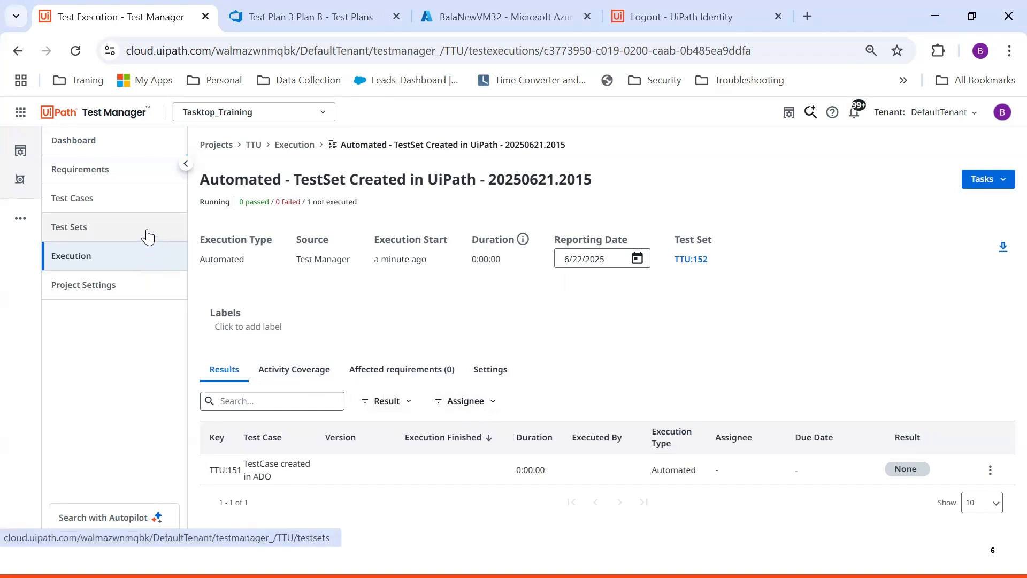
Open the latest automated execution, 20250621.2015, from the Execution list to confirm it Passed
left_click(146, 230)
left_click(144, 257)
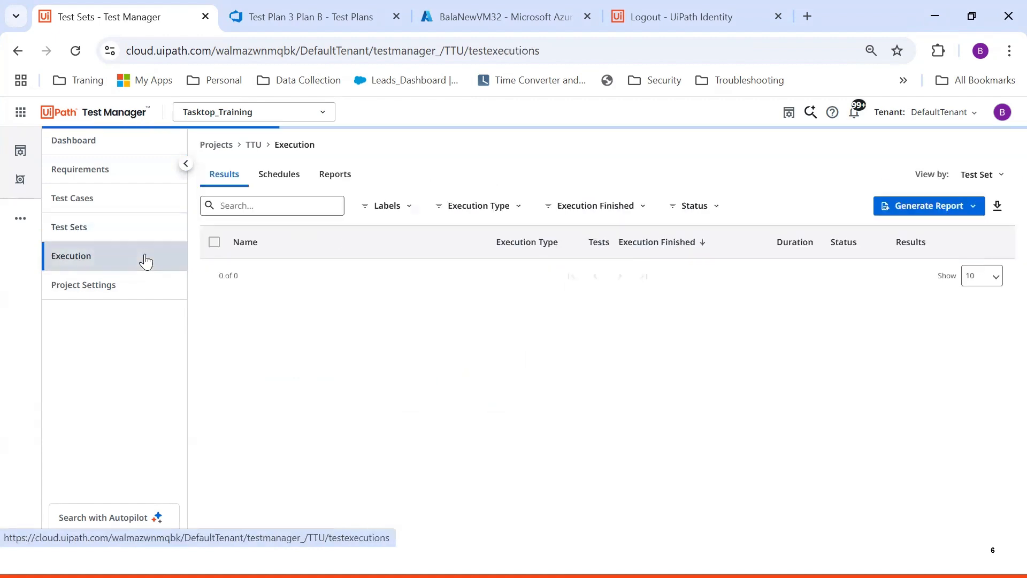
left_click(362, 287)
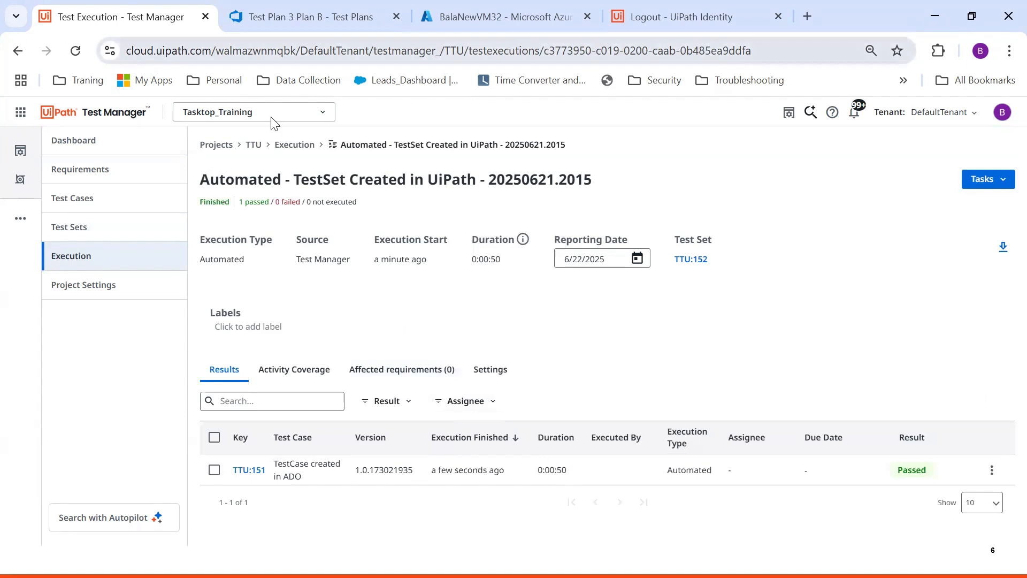
left_click(298, 20)
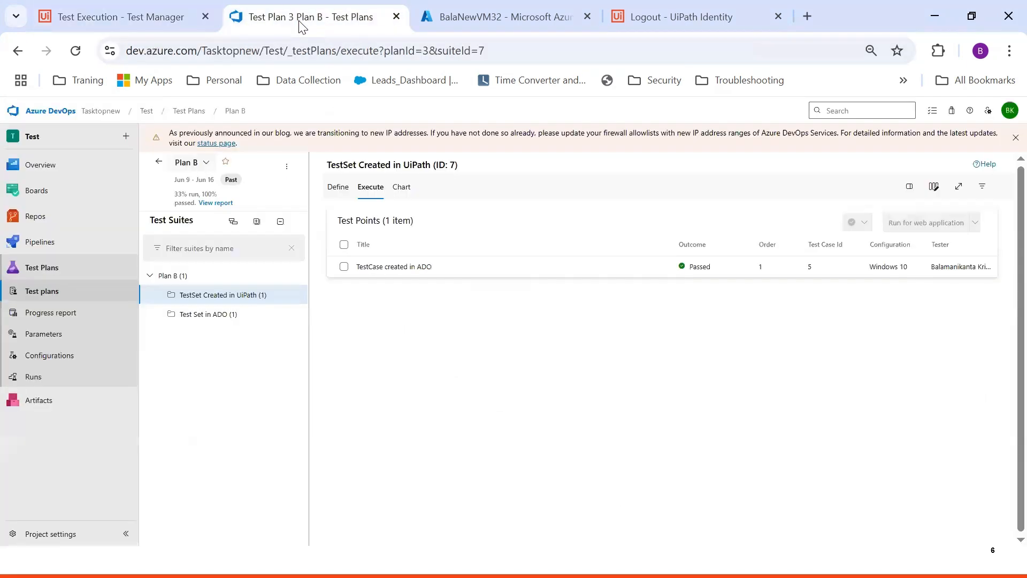
Open run 12 from the Azure DevOps recent test runs list
left_click(58, 377)
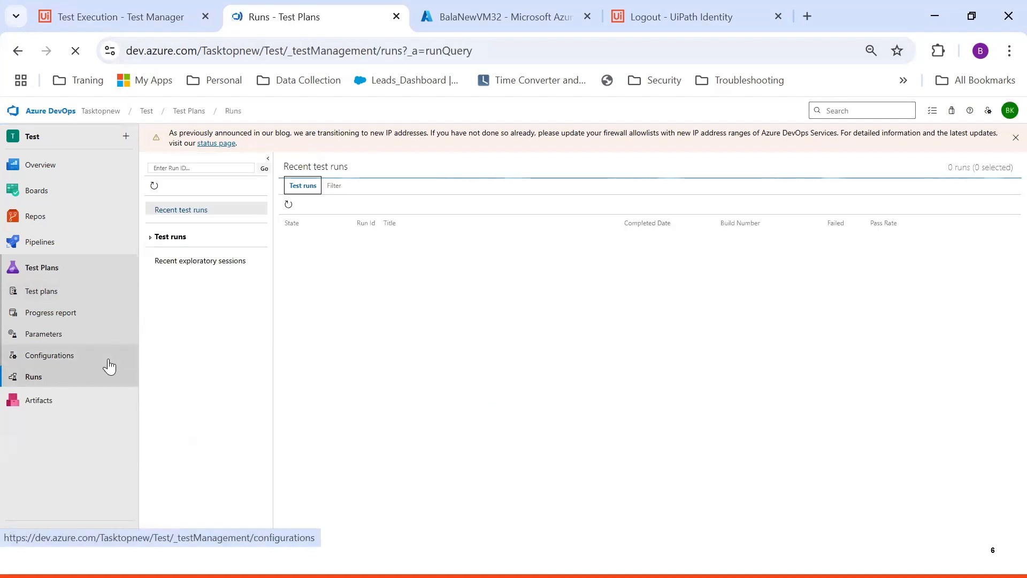
left_click(150, 18)
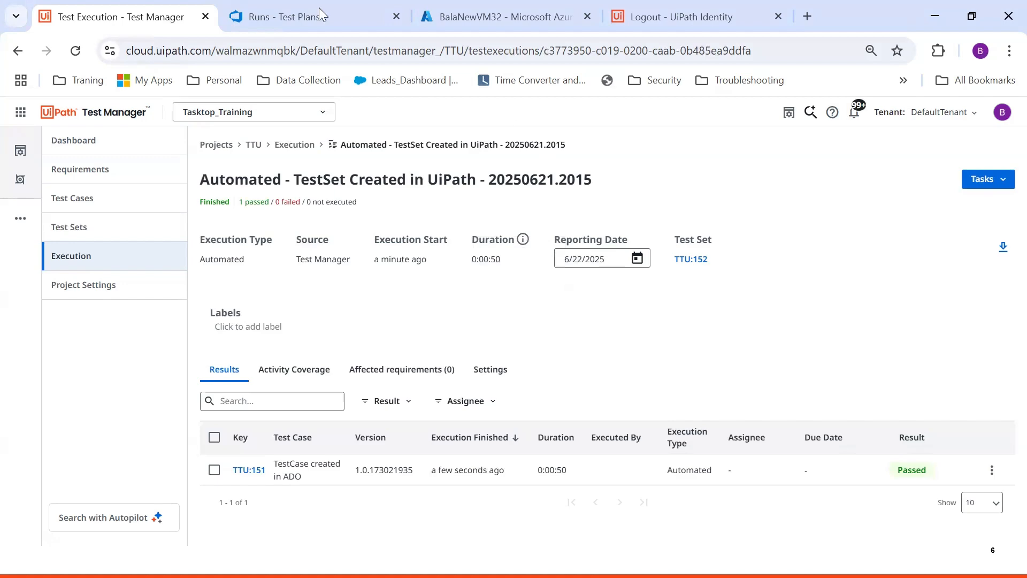
key("ctrl+Tab")
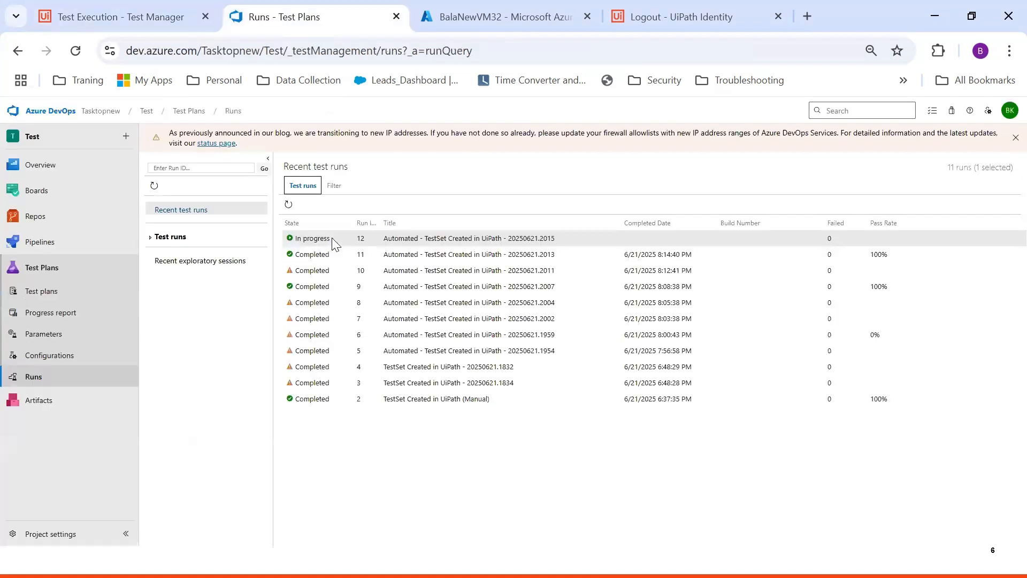
double_click(331, 237)
Check run 12's test results, confirming 'TestCase created in ADO' shows Passed
left_click(351, 185)
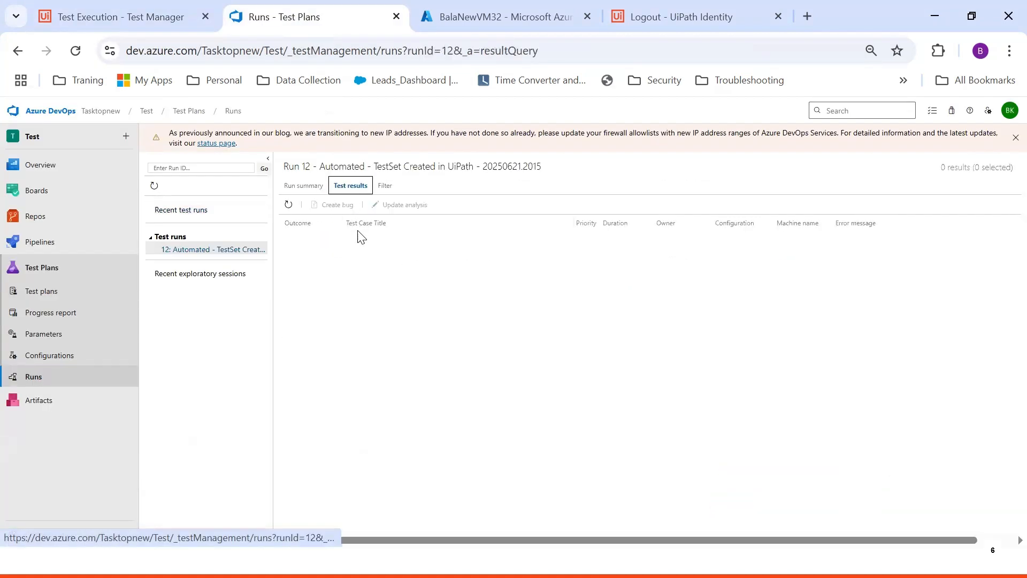
left_click(305, 188)
left_click(351, 187)
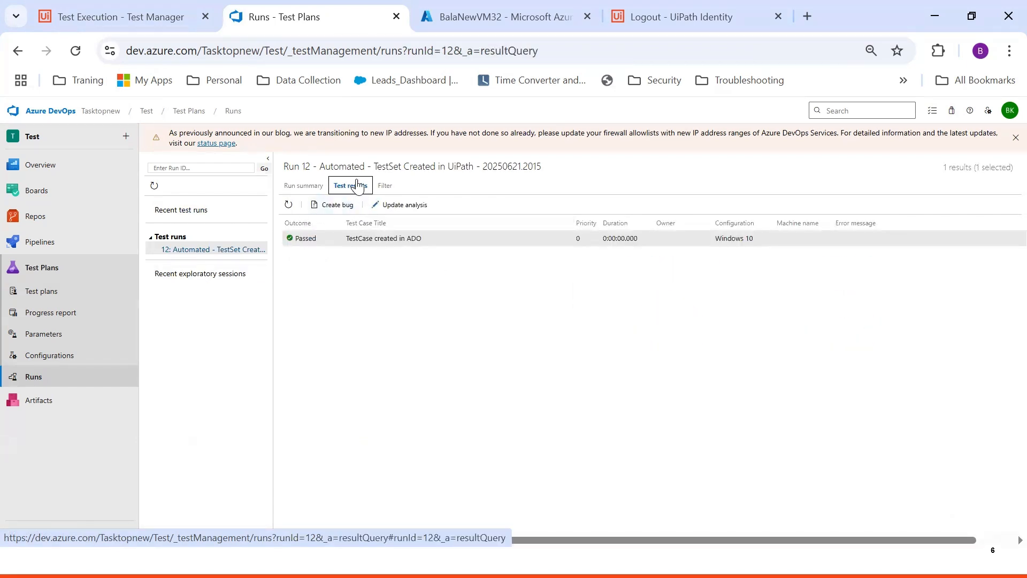
double_click(318, 238)
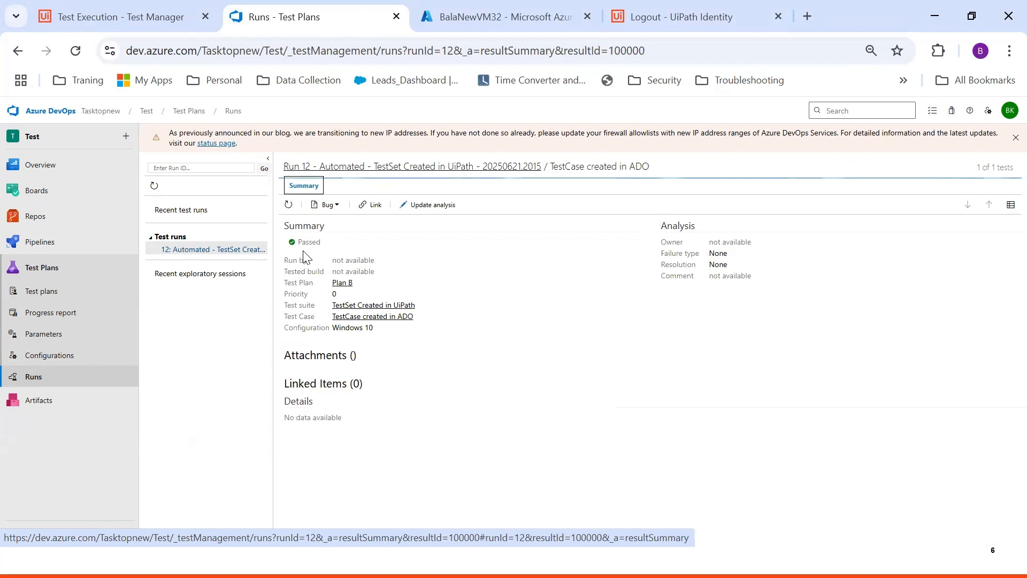
left_click_drag(327, 244, 297, 242)
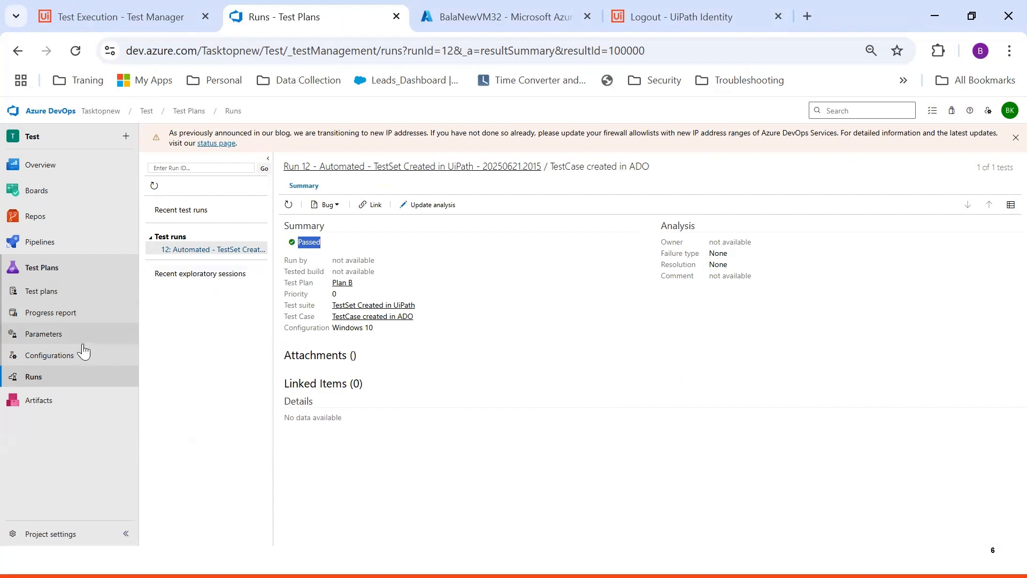
Recheck run 12's result summary, then view the test point's result history in Plan B
left_click(55, 376)
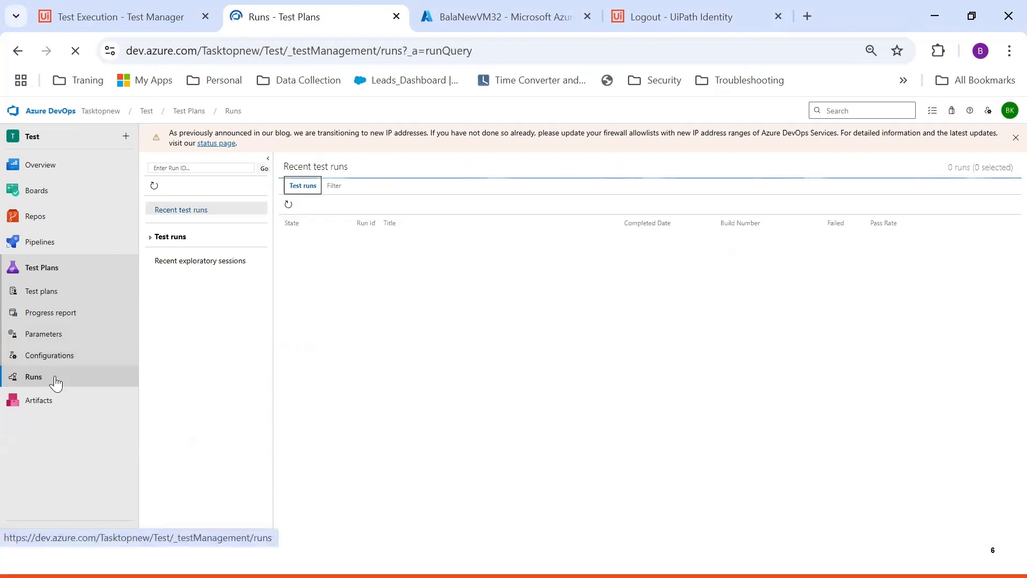
double_click(338, 238)
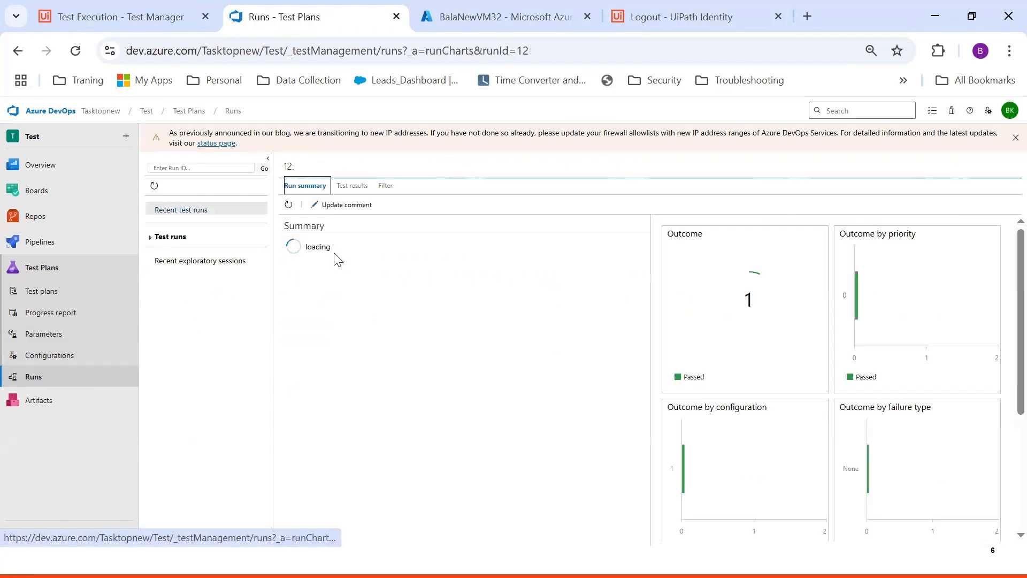
left_click(347, 189)
double_click(379, 242)
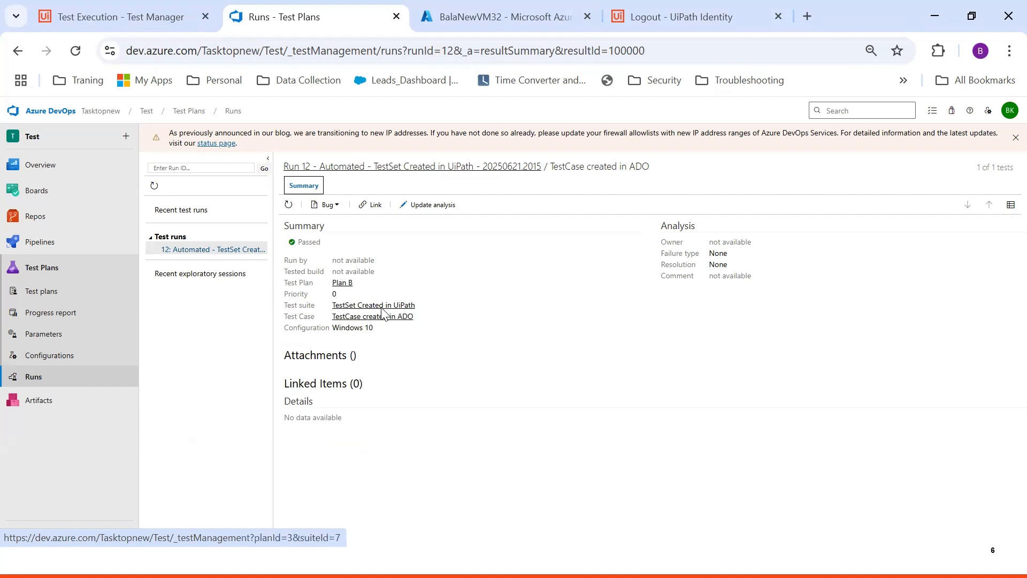
left_click(50, 294)
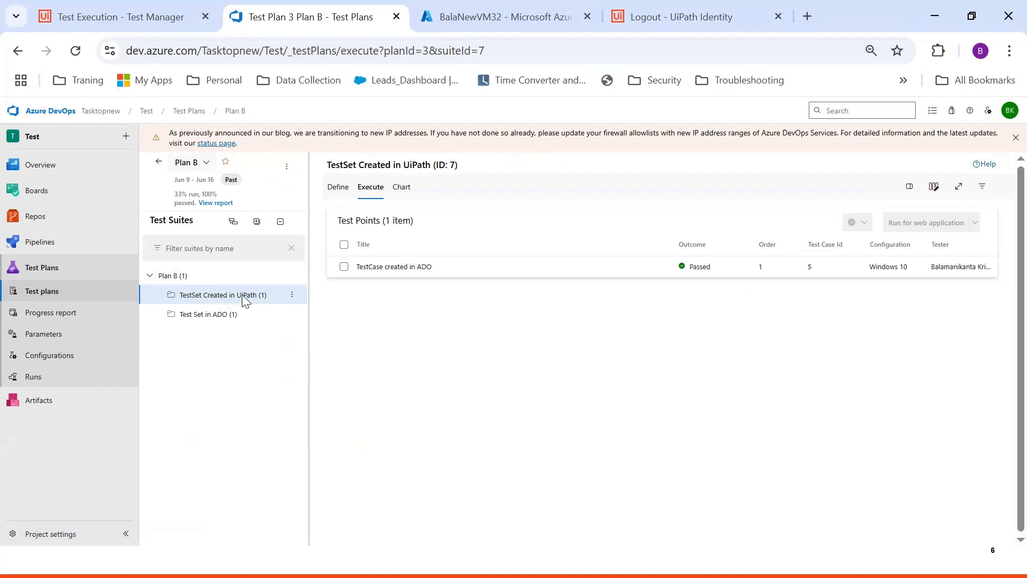
left_click(422, 272)
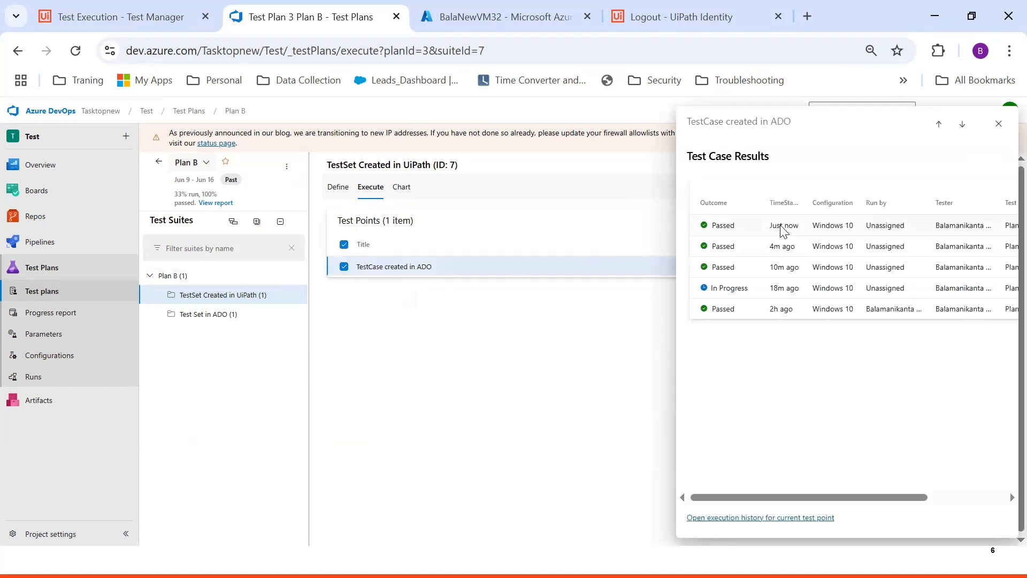